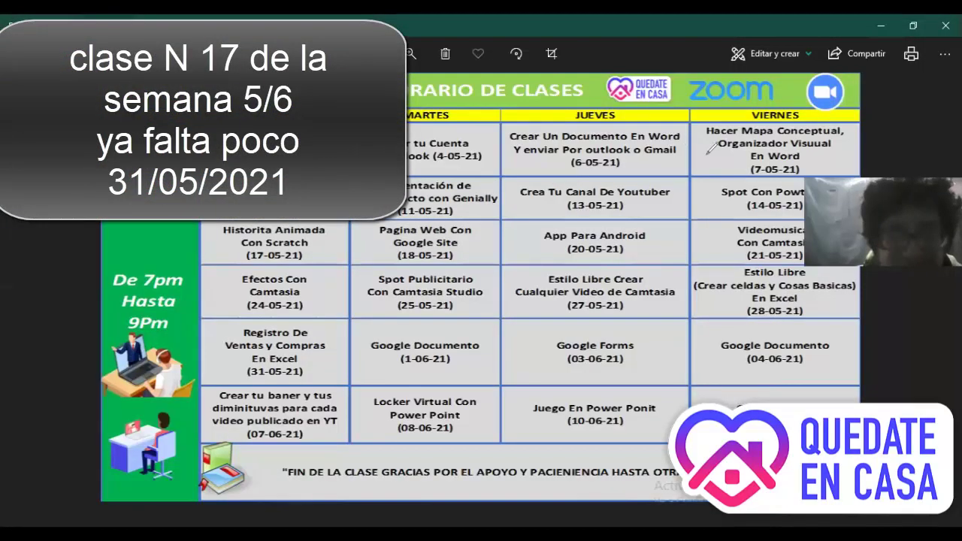
- Underline and strike through the four rows of completed classes on the schedule
{"action": "left_click_drag", "start_coordinate": [406, 154], "coordinate": [767, 153]}
{"action": "left_click_drag", "start_coordinate": [406, 199], "coordinate": [660, 195]}
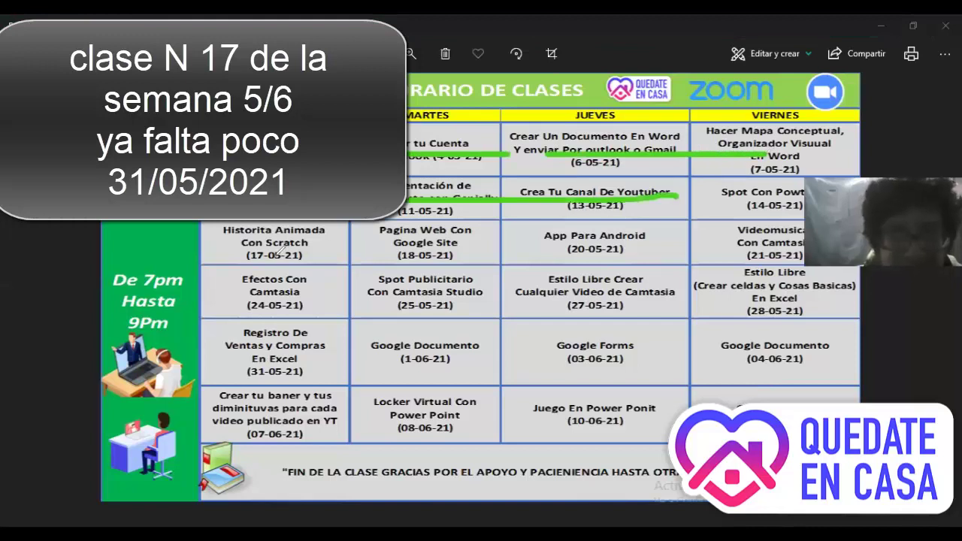
{"action": "left_click_drag", "start_coordinate": [757, 241], "coordinate": [309, 243]}
{"action": "left_click_drag", "start_coordinate": [267, 299], "coordinate": [767, 298]}
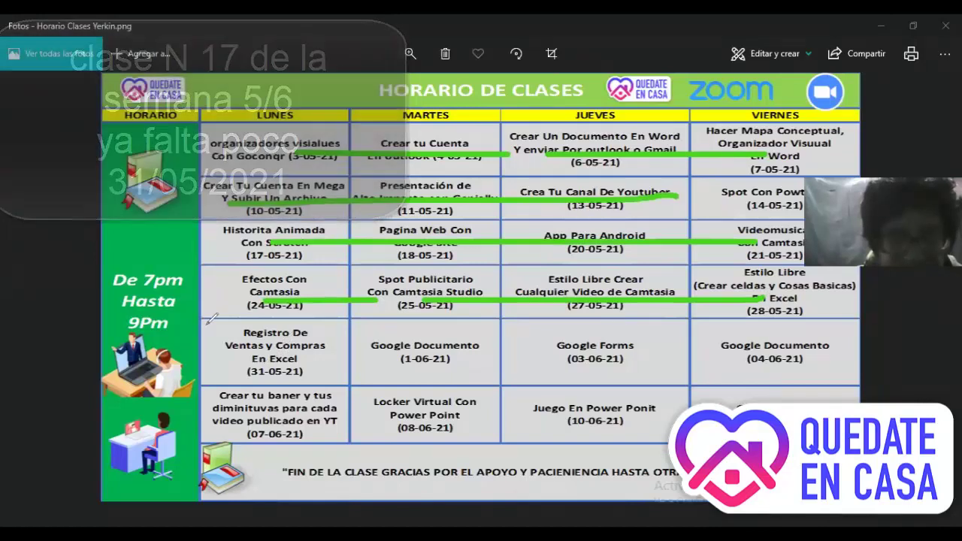
- Outline the upcoming classes, erase all ink, then mark the Registro De Ventas y Compras class
{"action": "left_click_drag", "start_coordinate": [198, 319], "coordinate": [196, 369]}
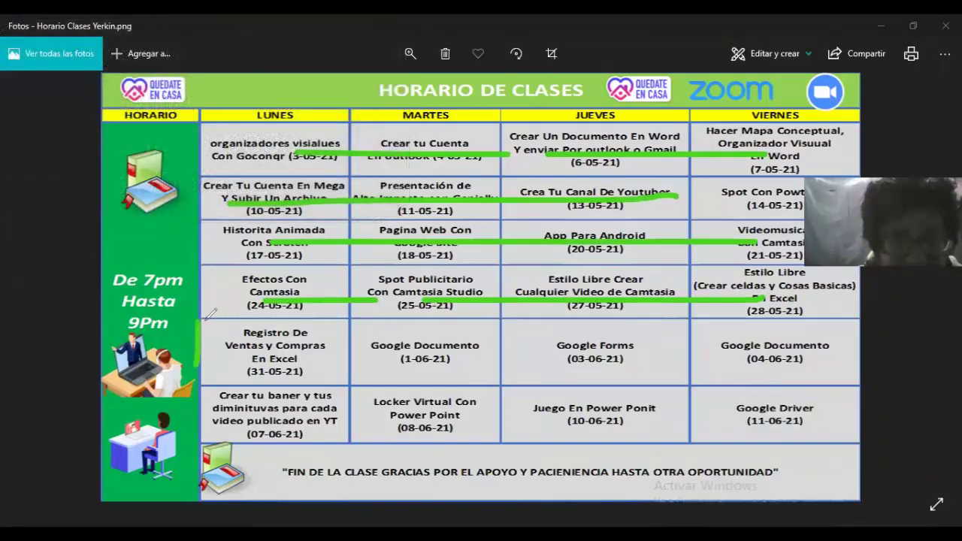
{"action": "mouse_move", "coordinate": [324, 315]}
{"action": "left_mouse_down"}
{"action": "mouse_move", "coordinate": [768, 406]}
{"action": "mouse_move", "coordinate": [778, 443]}
{"action": "left_mouse_up"}
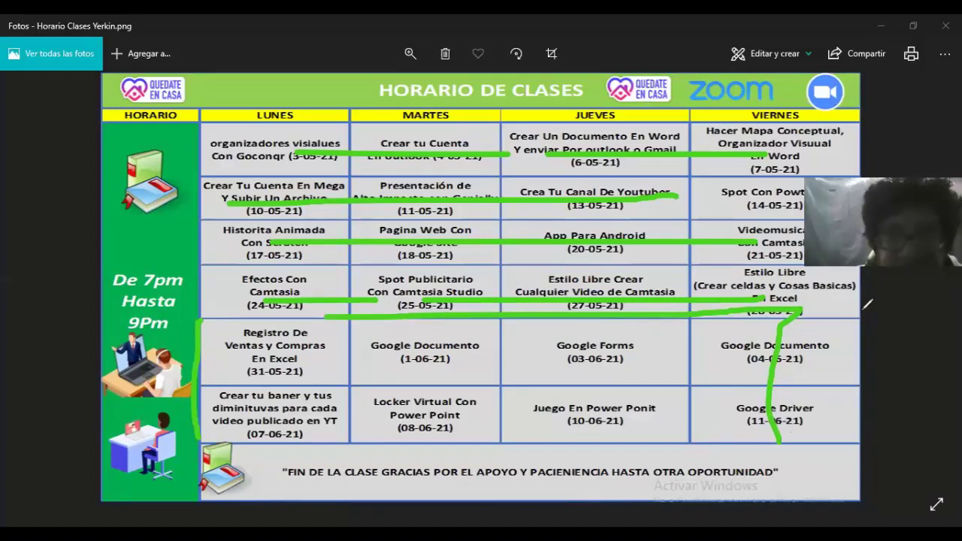
{"action": "key", "text": "e"}
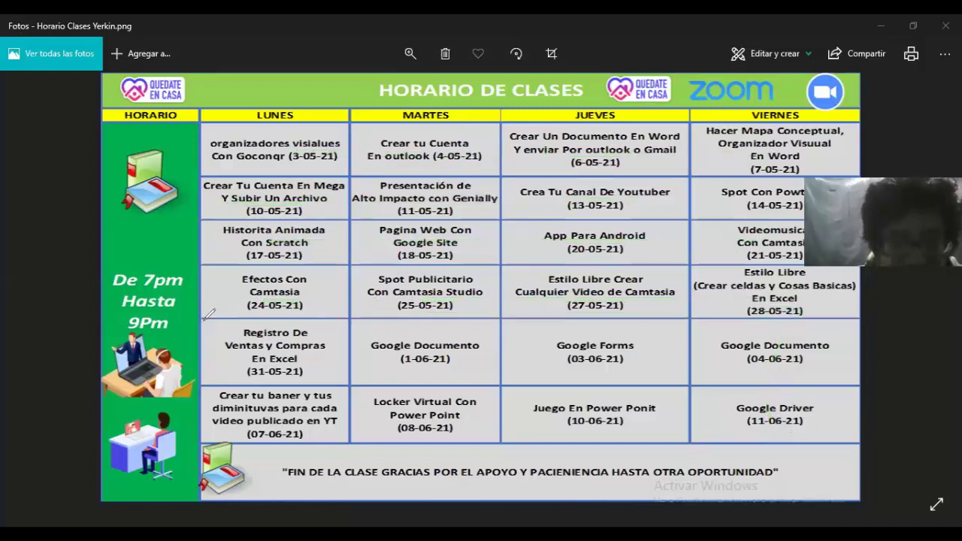
{"action": "left_click_drag", "start_coordinate": [206, 321], "coordinate": [199, 360]}
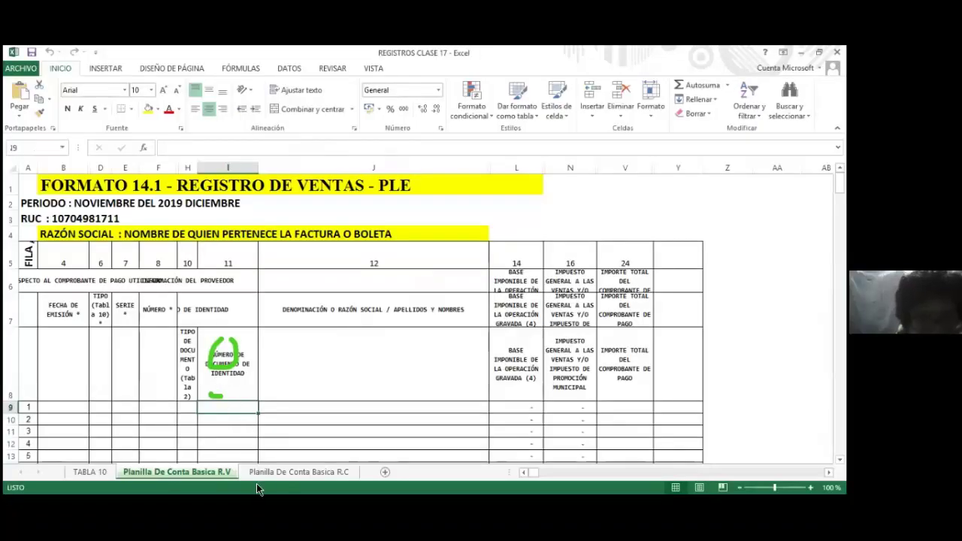
- Enter 5, 113 and 34 as the first three document numbers in I9:I11
{"action": "type", "text": "5"}
{"action": "key", "text": "Return"}
{"action": "type", "text": "1"}
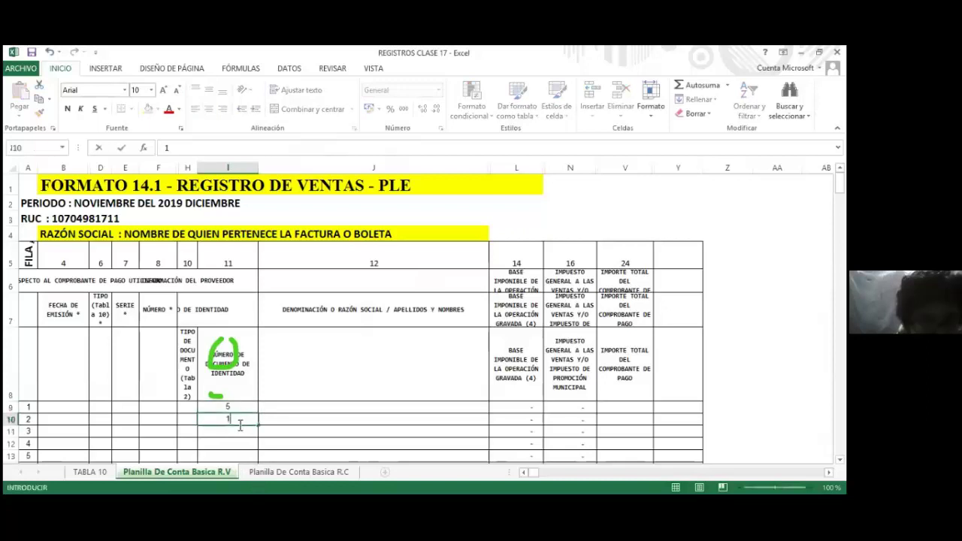
{"action": "type", "text": "13"}
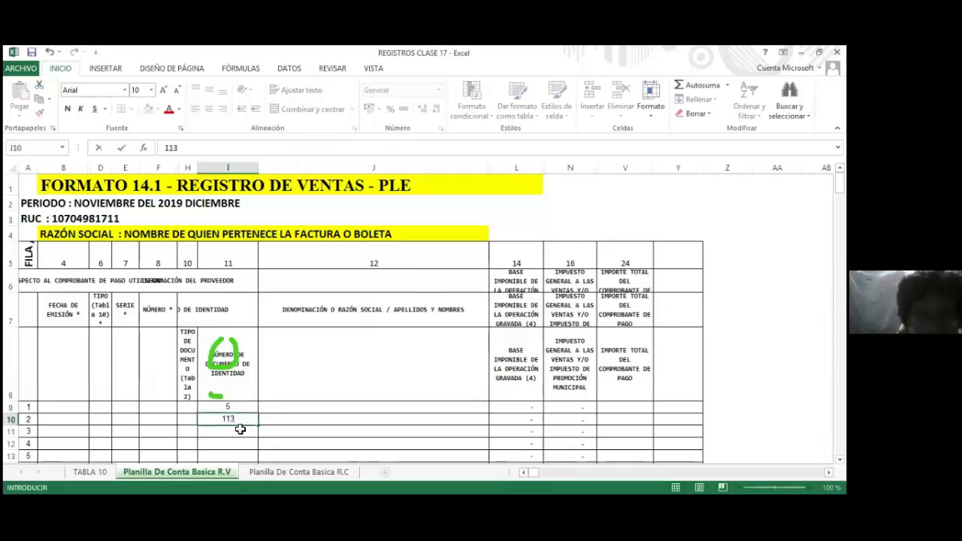
{"action": "key", "text": "Return"}
{"action": "type", "text": "34"}
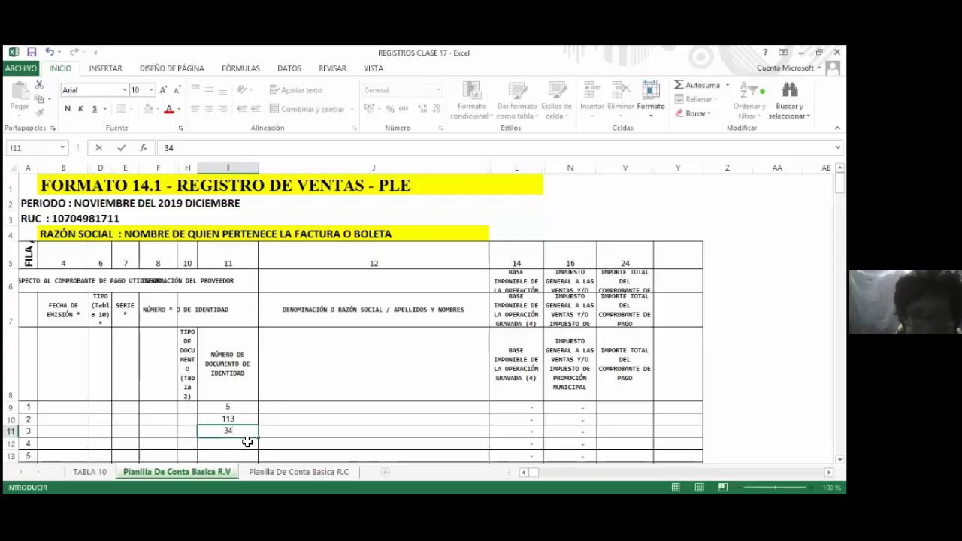
{"action": "left_click", "coordinate": [234, 443]}
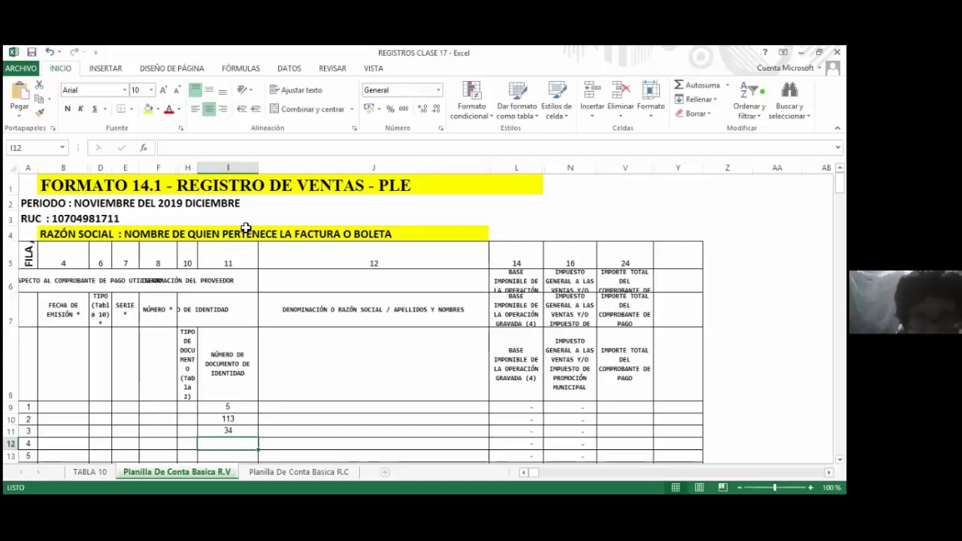
{"action": "scroll", "coordinate": [339, 278], "scroll_direction": "down", "scroll_amount": 3}
{"action": "scroll", "coordinate": [339, 278], "scroll_direction": "up", "scroll_amount": 2}
{"action": "scroll", "coordinate": [338, 278], "scroll_direction": "down", "scroll_amount": 4}
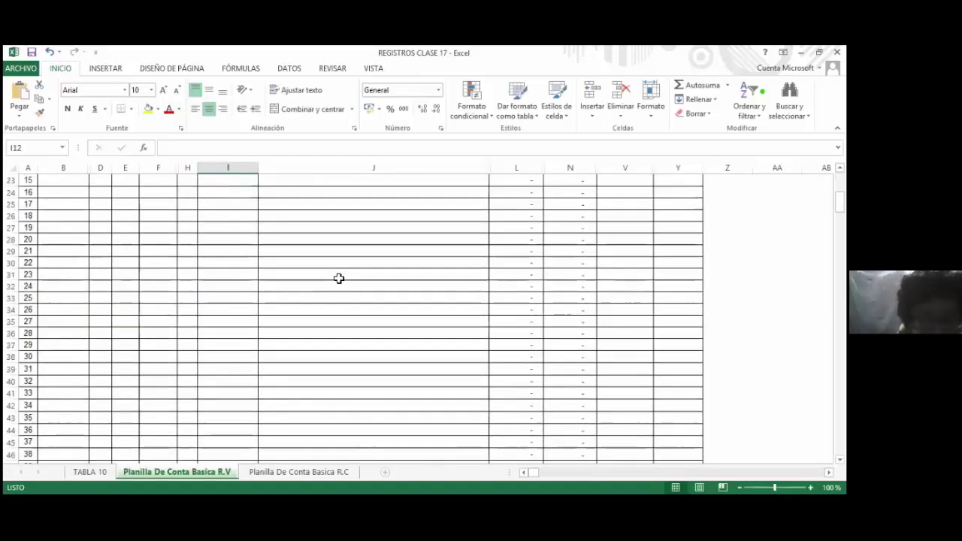
{"action": "scroll", "coordinate": [339, 279], "scroll_direction": "up", "scroll_amount": 2}
{"action": "scroll", "coordinate": [338, 278], "scroll_direction": "up", "scroll_amount": 3}
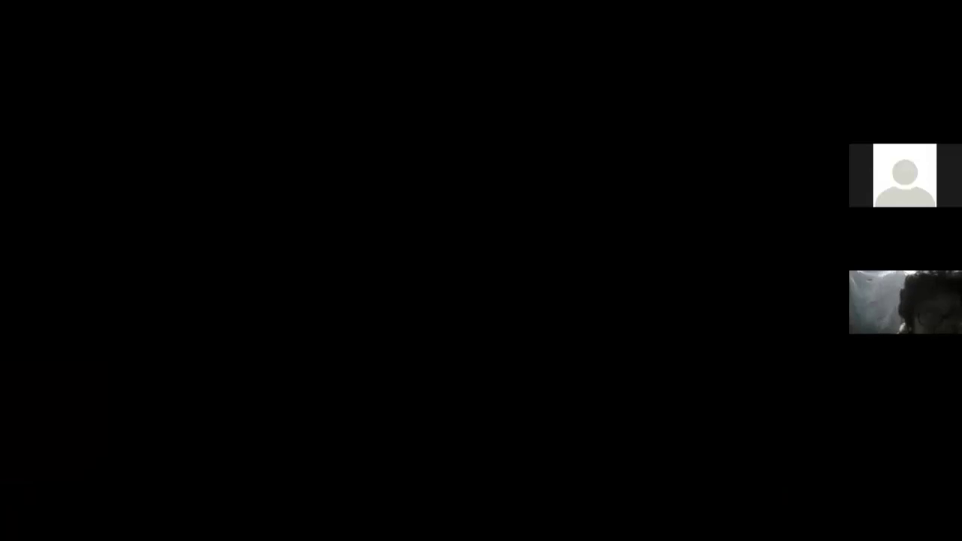
- Edit the A2 header, replacing 'mayo' and the stray '20', so it reads PERIODO :MAYO 2021
{"action": "key", "text": "Left"}
{"action": "key", "text": "Left"}
{"action": "key", "text": "Left"}
{"action": "key", "text": "Left"}
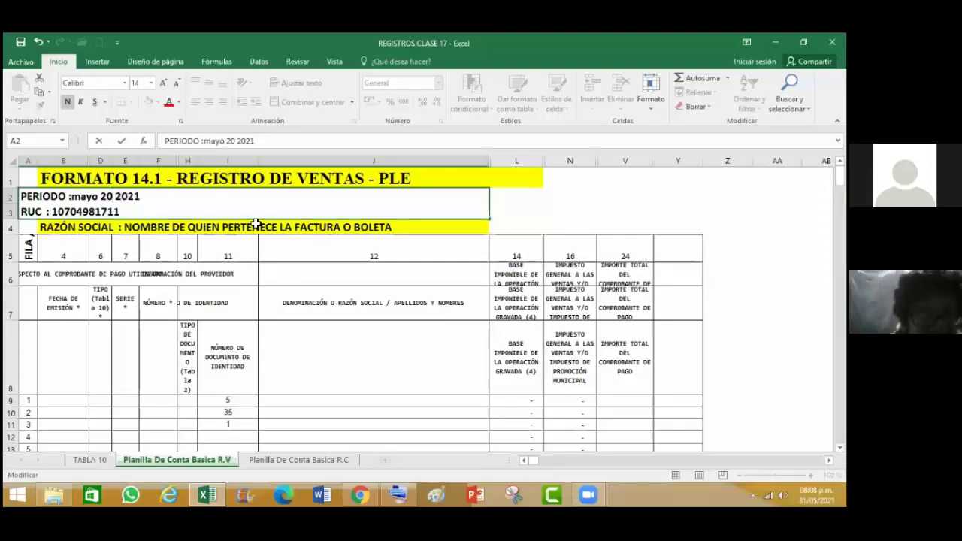
{"action": "key", "text": "Left"}
{"action": "key", "text": "Left"}
{"action": "key", "text": "Left"}
{"action": "key", "text": "BackSpace"}
{"action": "key", "text": "BackSpace"}
{"action": "key", "text": "BackSpace"}
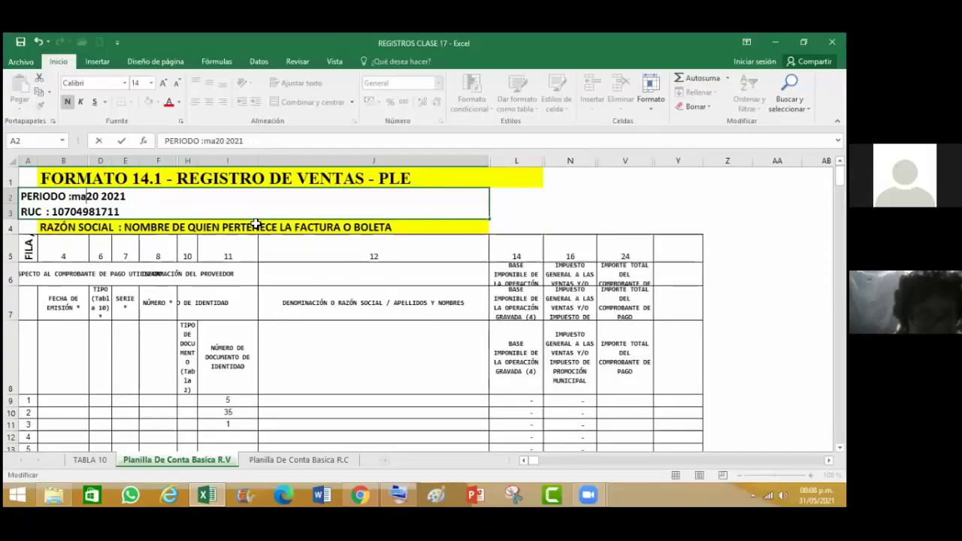
{"action": "key", "text": "BackSpace"}
{"action": "key", "text": "BackSpace"}
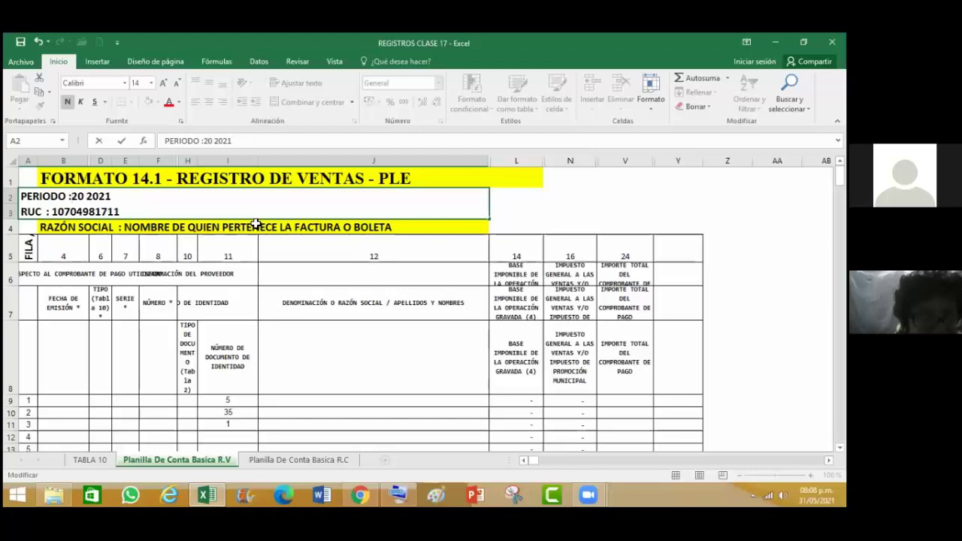
{"action": "type", "text": "MAY"}
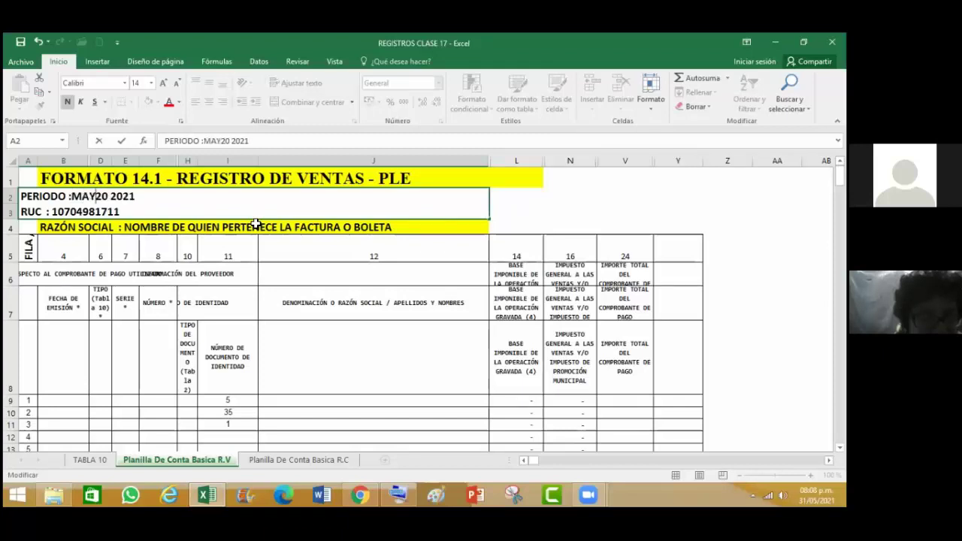
{"action": "type", "text": "O"}
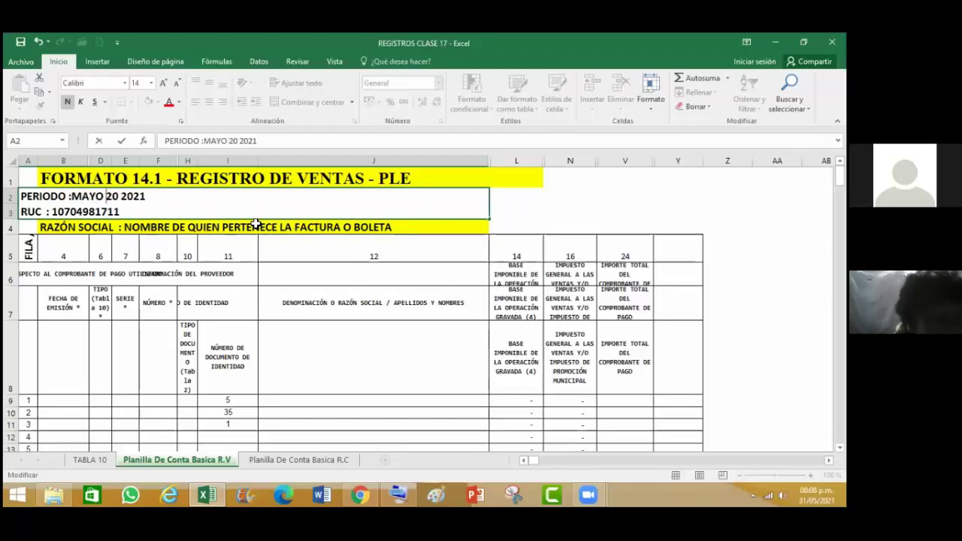
{"action": "key", "text": "Right"}
{"action": "key", "text": "Right"}
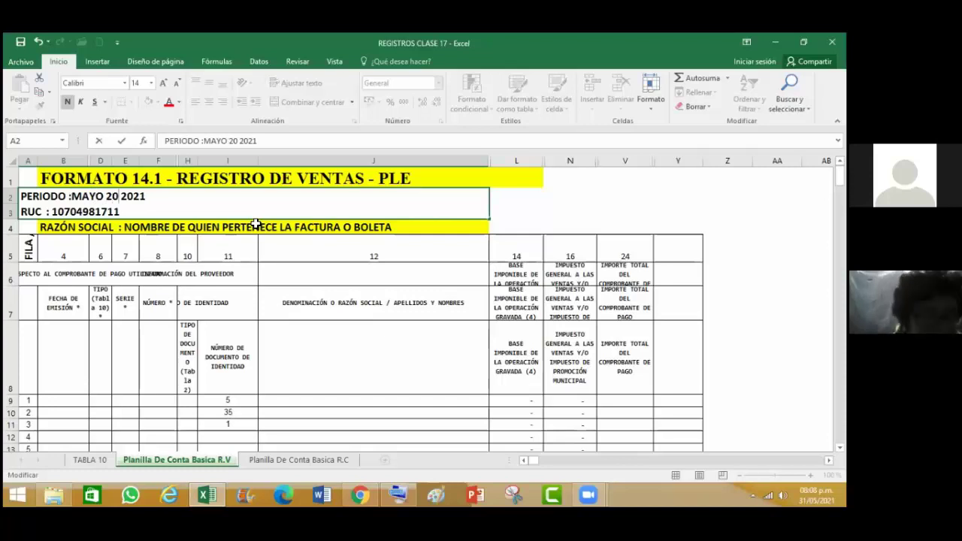
{"action": "key", "text": "BackSpace"}
{"action": "key", "text": "BackSpace"}
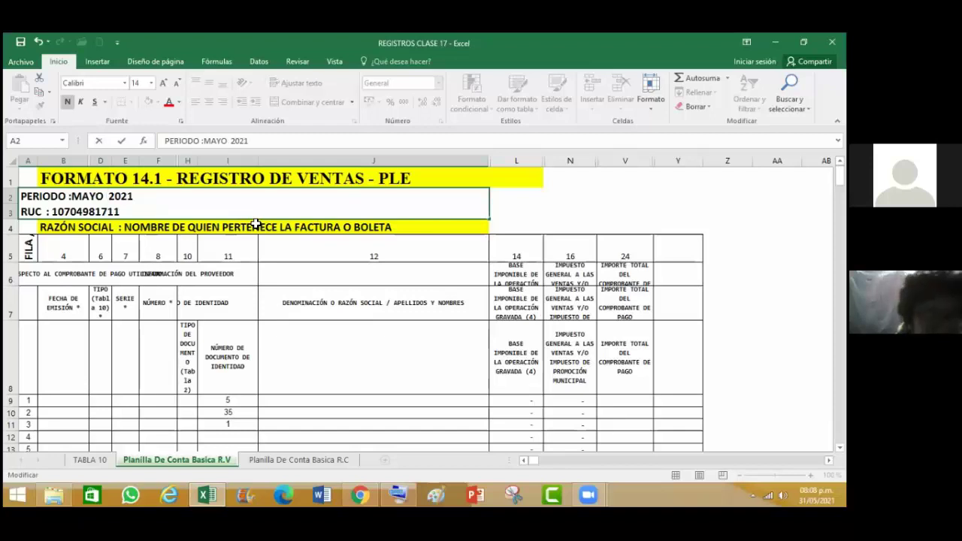
{"action": "key", "text": "Return"}
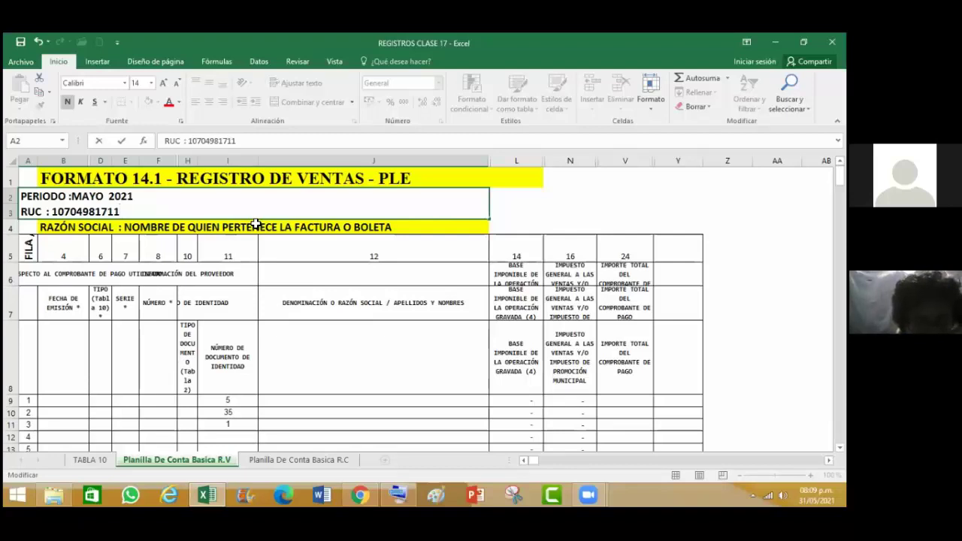
{"action": "key", "text": "Up"}
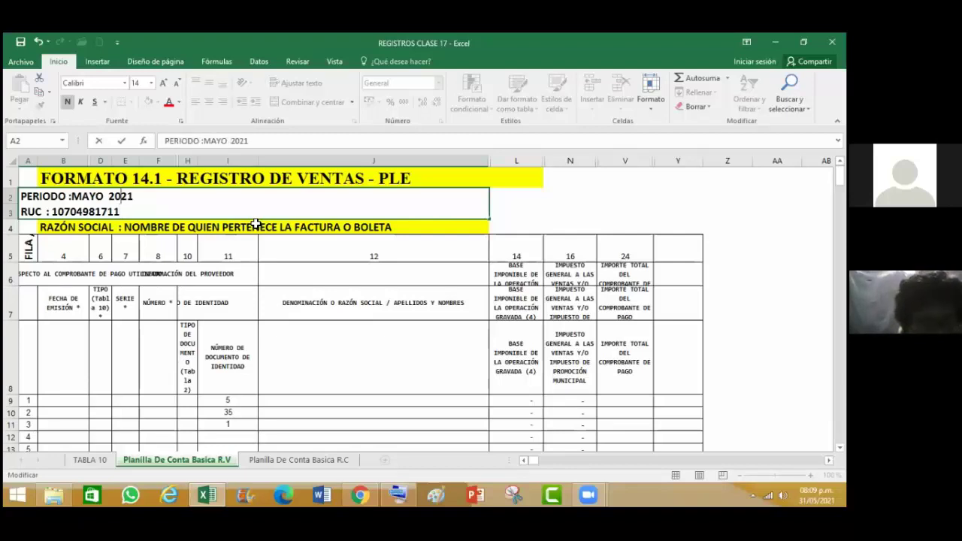
{"action": "key", "text": "Down"}
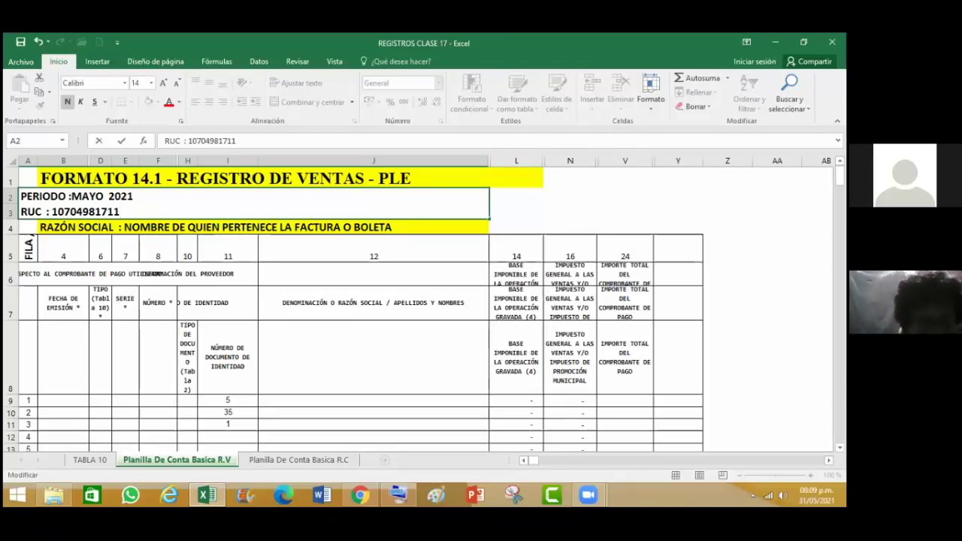
- Dismiss the Configuración settings panel and return to the register to select cell B9
{"action": "key", "text": "super+i"}
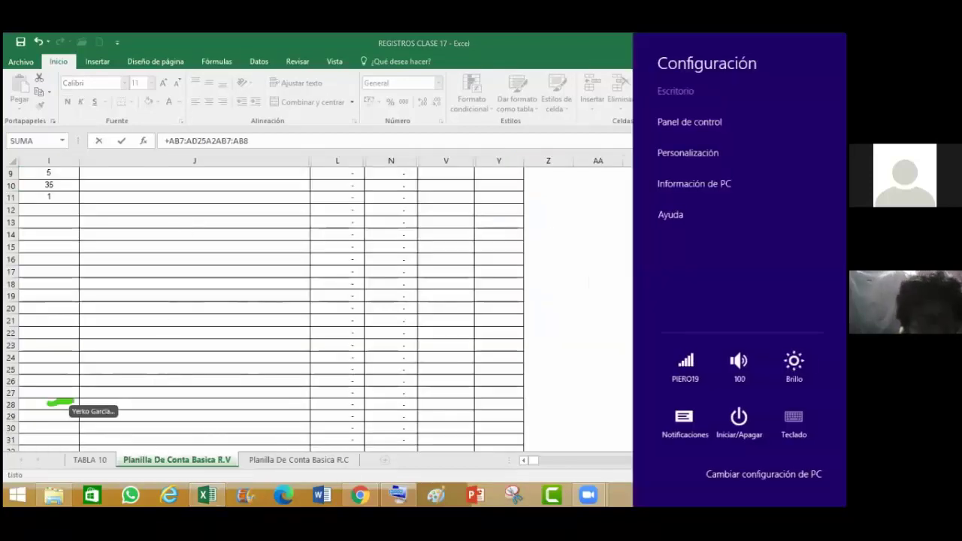
{"action": "left_click", "coordinate": [604, 374]}
{"action": "left_click", "coordinate": [579, 296]}
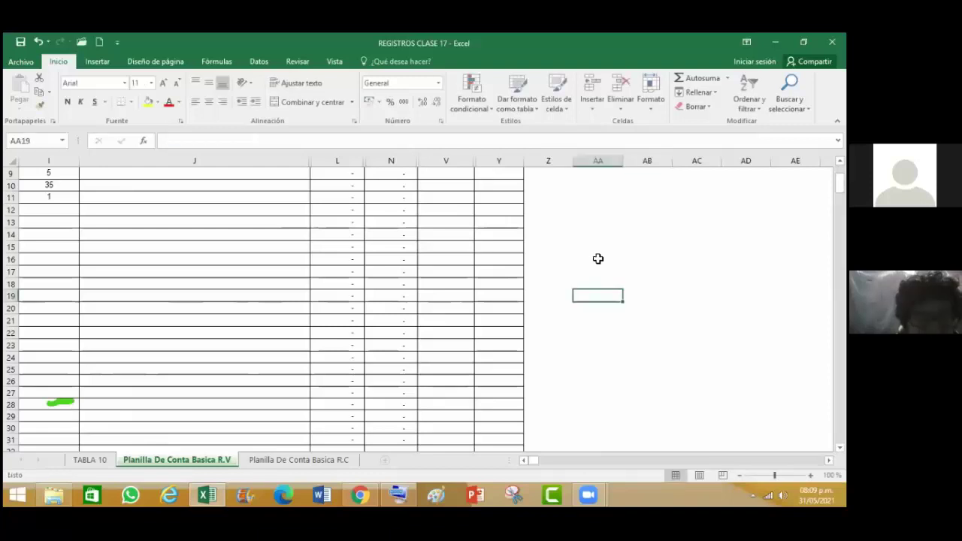
{"action": "scroll", "coordinate": [597, 258], "scroll_direction": "up", "scroll_amount": 3}
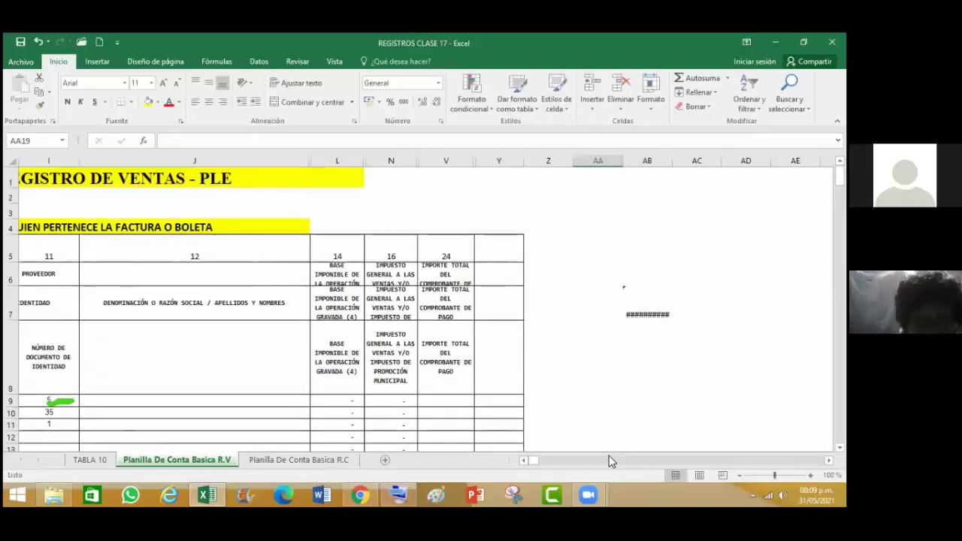
{"action": "left_click_drag", "start_coordinate": [530, 460], "coordinate": [527, 460]}
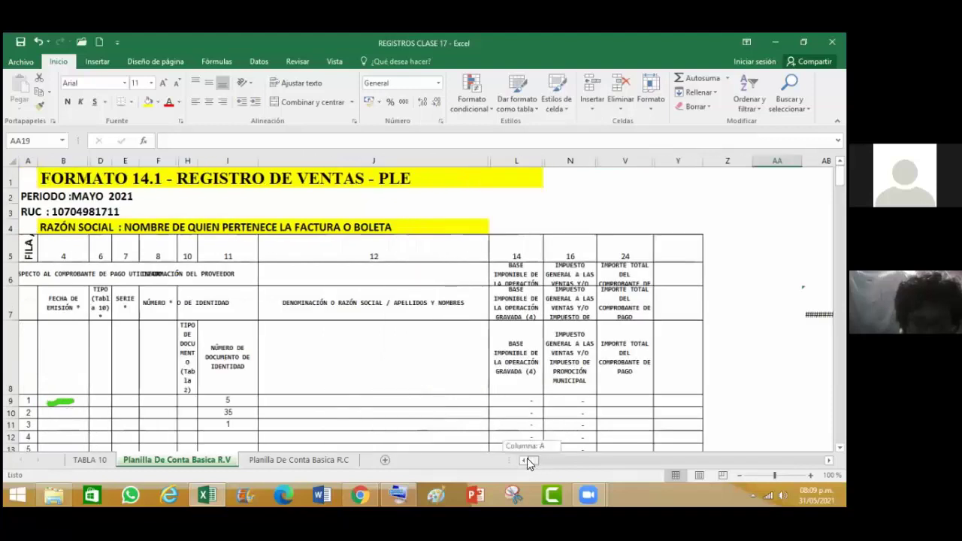
{"action": "scroll", "coordinate": [120, 399], "scroll_direction": "down", "scroll_amount": 1}
{"action": "scroll", "coordinate": [54, 357], "scroll_direction": "down", "scroll_amount": 1}
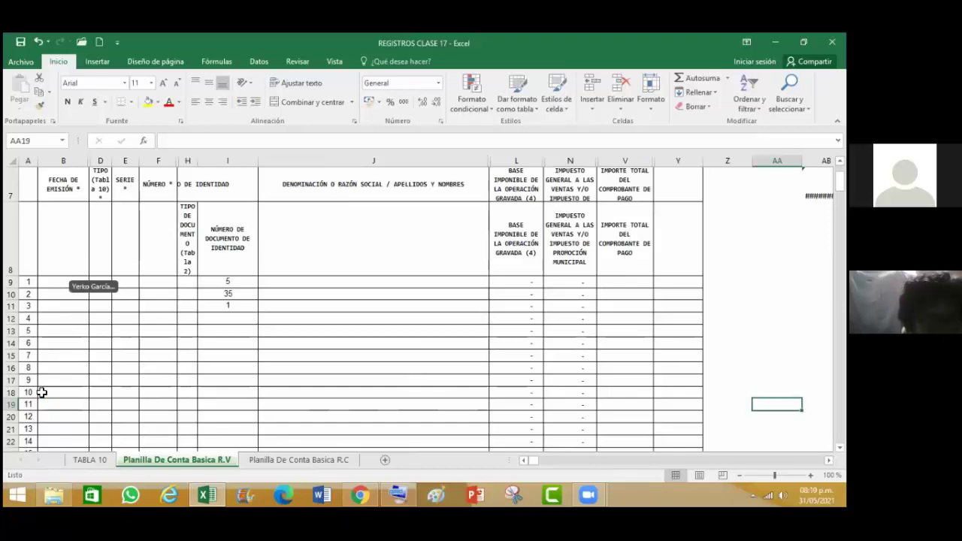
{"action": "left_click", "coordinate": [59, 282]}
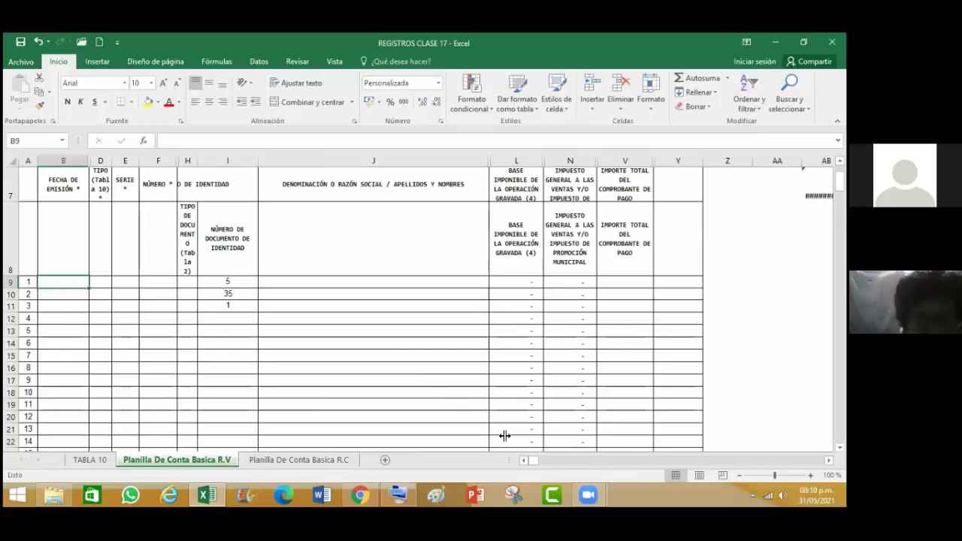
- Enter 15 as the first issue date in B9
{"action": "type", "text": "1"}
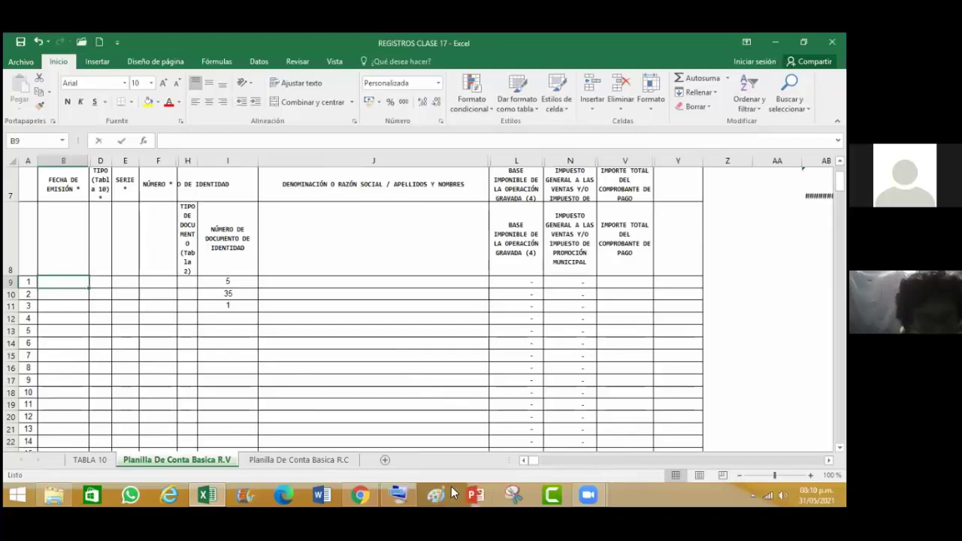
{"action": "type", "text": "5"}
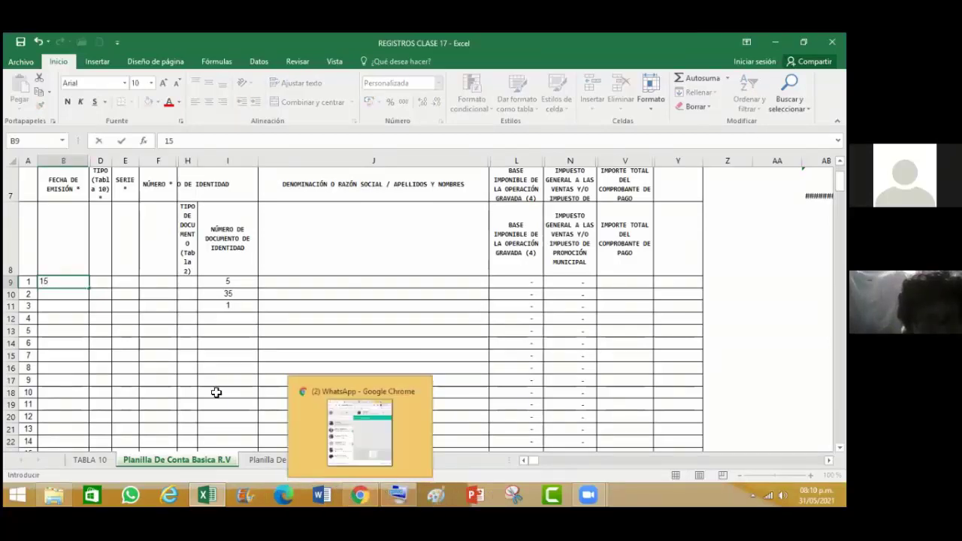
{"action": "scroll", "coordinate": [189, 399], "scroll_direction": "down", "scroll_amount": 1}
{"action": "scroll", "coordinate": [185, 401], "scroll_direction": "down", "scroll_amount": 3}
{"action": "scroll", "coordinate": [157, 343], "scroll_direction": "up", "scroll_amount": 4}
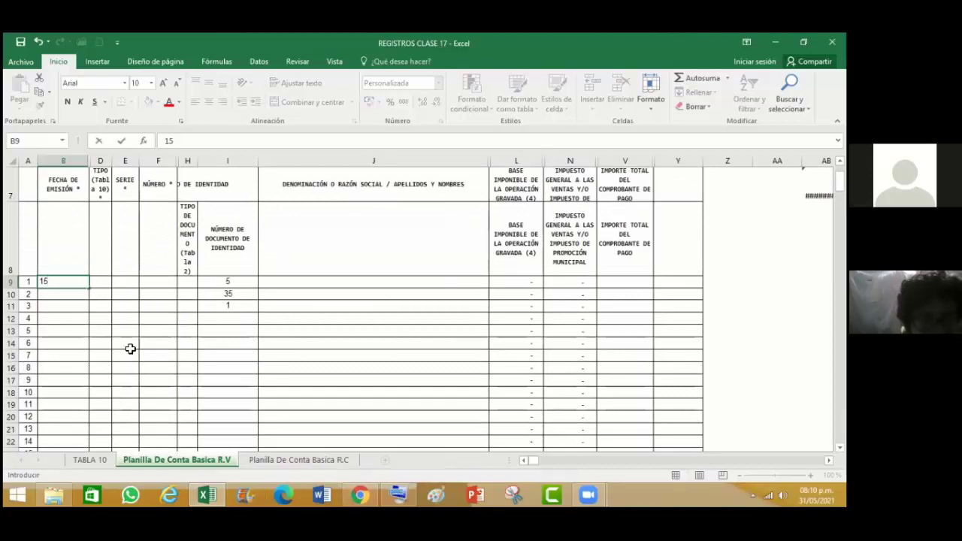
{"action": "key", "text": "Return"}
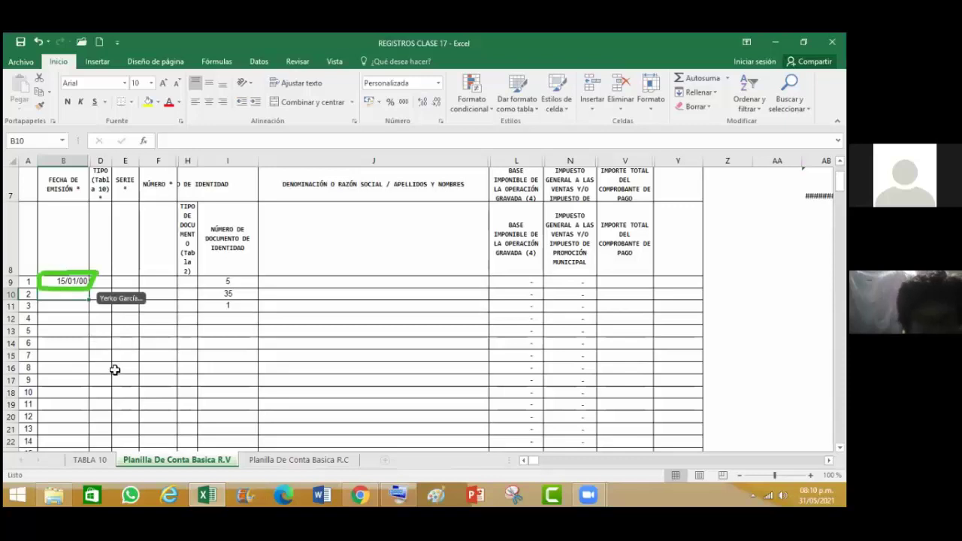
- Correct B9's year so the first issue date reads 15/05/2021
{"action": "left_click", "coordinate": [65, 280]}
{"action": "double_click", "coordinate": [85, 280]}
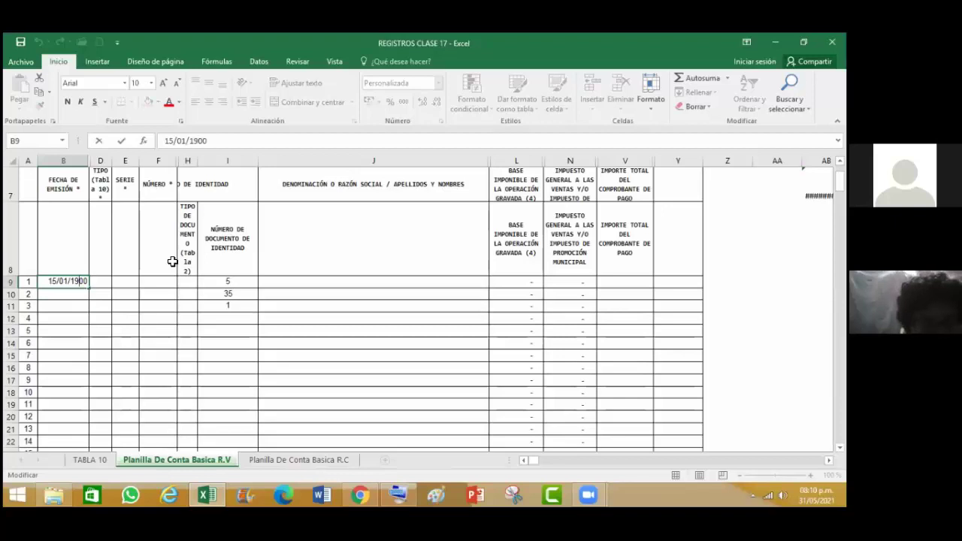
{"action": "key", "text": "BackSpace"}
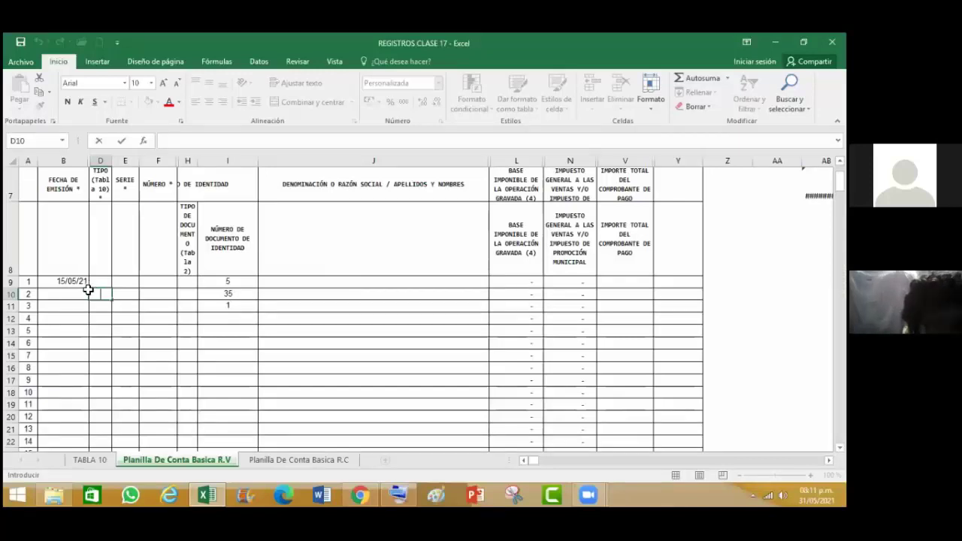
{"action": "left_click", "coordinate": [88, 294]}
{"action": "key", "text": "Up"}
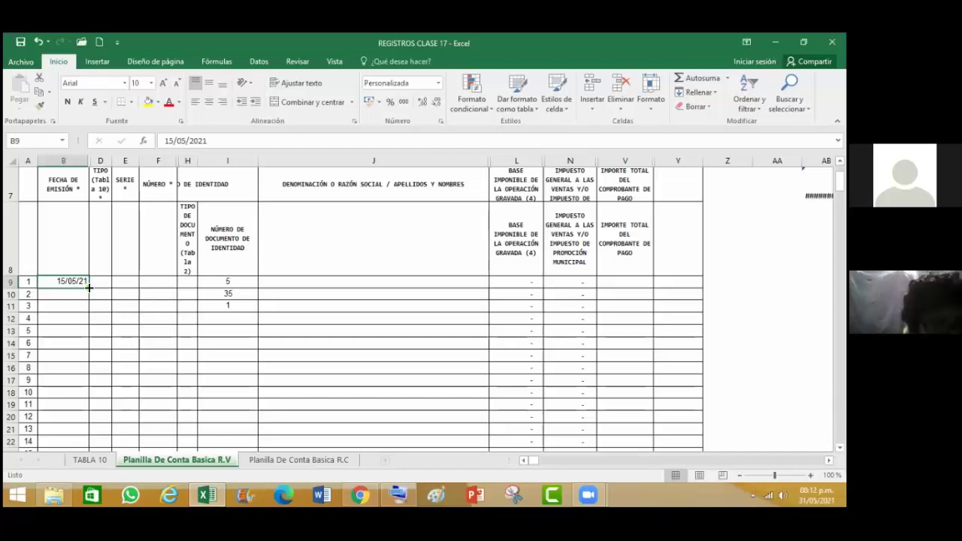
{"action": "left_click", "coordinate": [89, 287]}
{"action": "left_click_drag", "start_coordinate": [89, 287], "coordinate": [89, 287]}
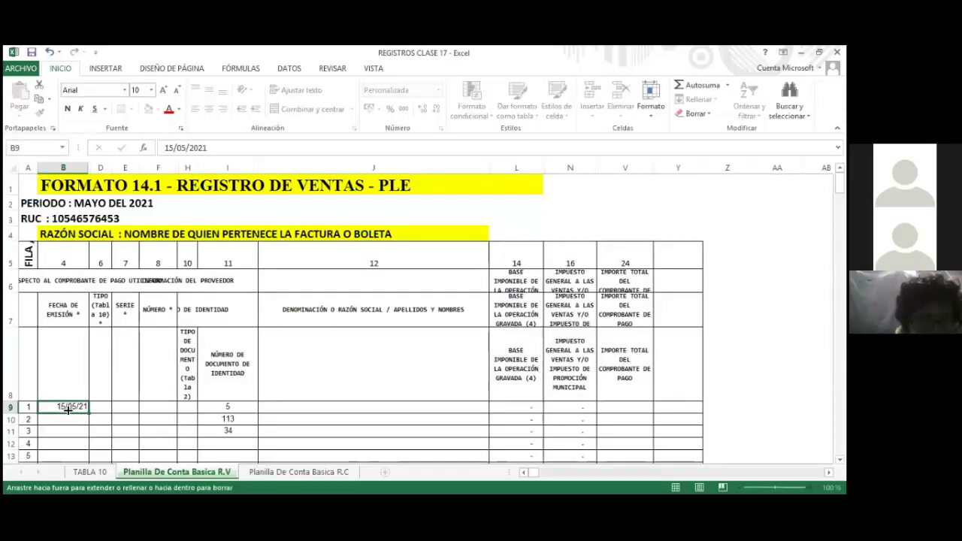
- Extend B9's date down to B19 so the dates run 15/05/21 to 25/05/21
{"action": "left_click", "coordinate": [66, 408]}
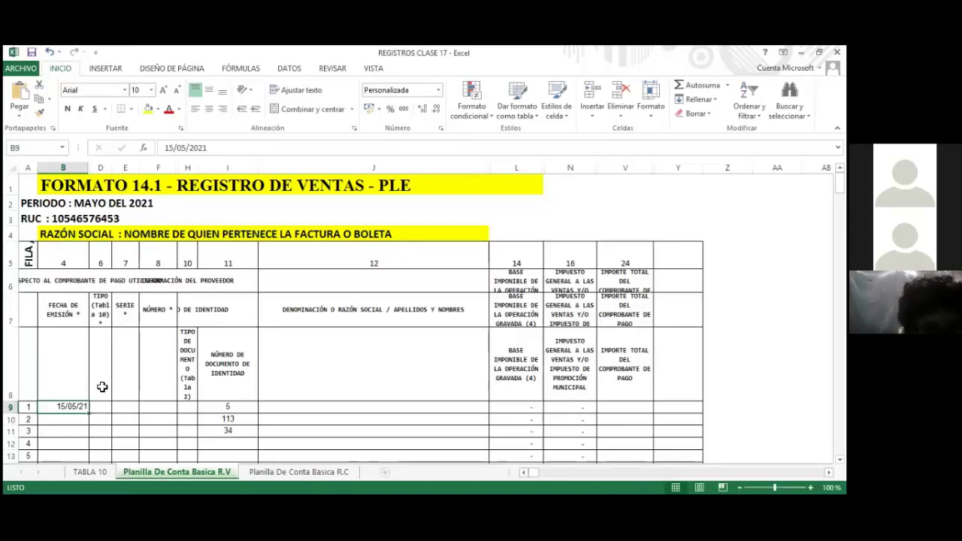
{"action": "left_click_drag", "start_coordinate": [89, 412], "coordinate": [85, 472]}
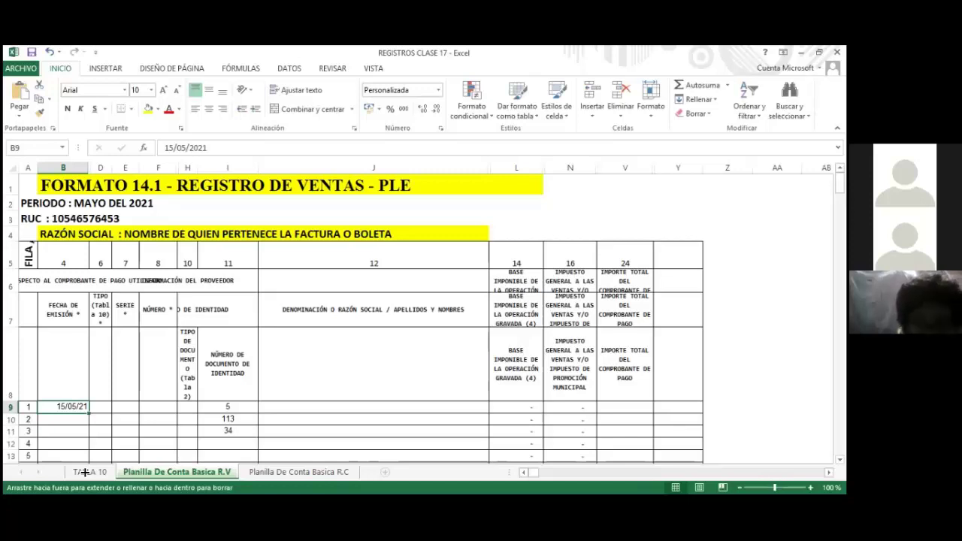
{"action": "left_click_drag", "start_coordinate": [85, 471], "coordinate": [88, 162]}
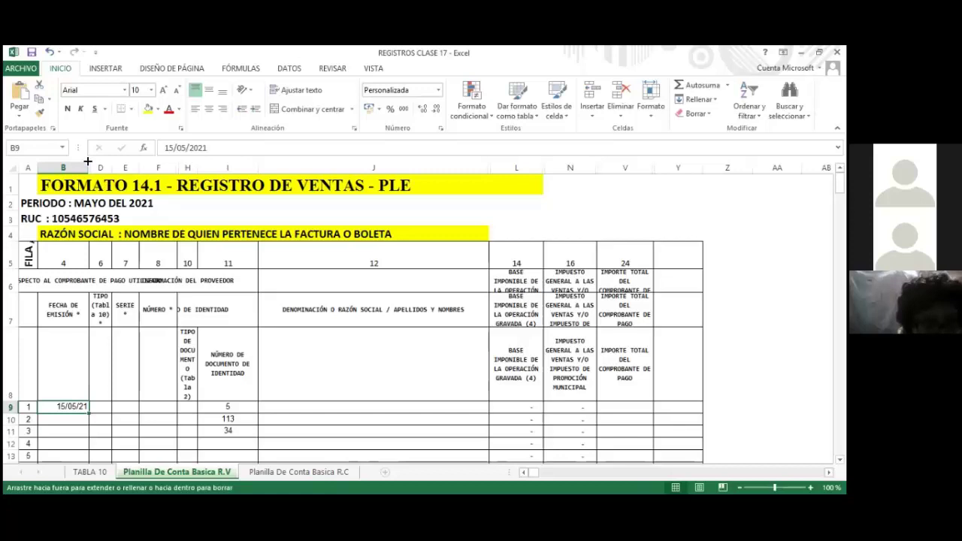
{"action": "mouse_move", "coordinate": [87, 162]}
{"action": "left_mouse_down"}
{"action": "mouse_move", "coordinate": [67, 398]}
{"action": "mouse_move", "coordinate": [66, 278]}
{"action": "mouse_move", "coordinate": [86, 311]}
{"action": "left_mouse_up"}
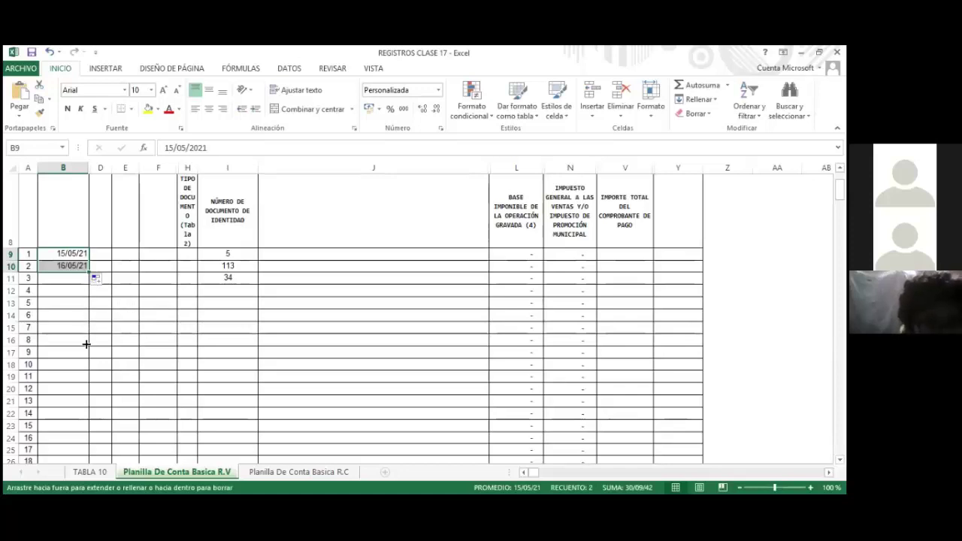
{"action": "left_click_drag", "start_coordinate": [86, 311], "coordinate": [84, 376]}
{"action": "left_click", "coordinate": [127, 376]}
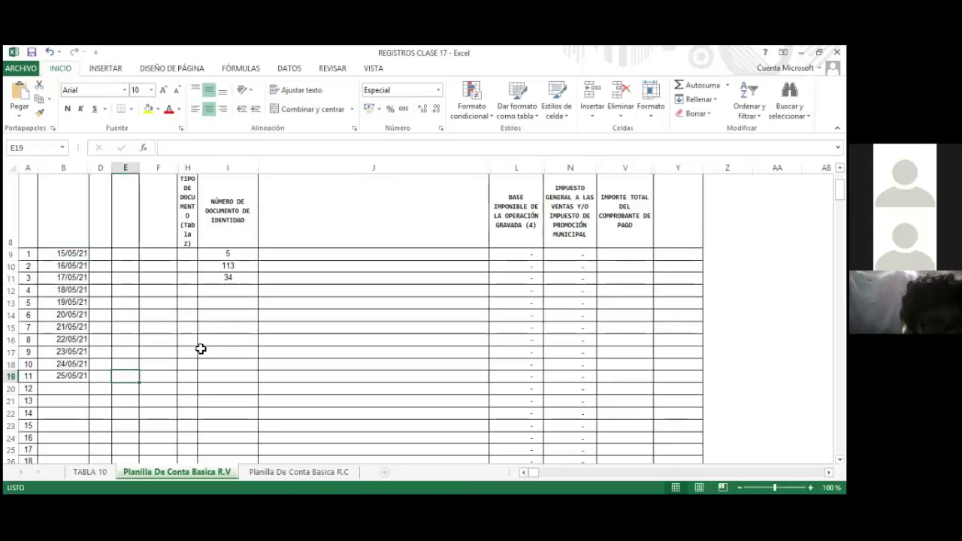
{"action": "scroll", "coordinate": [201, 349], "scroll_direction": "up", "scroll_amount": 2}
{"action": "scroll", "coordinate": [201, 348], "scroll_direction": "down", "scroll_amount": 1}
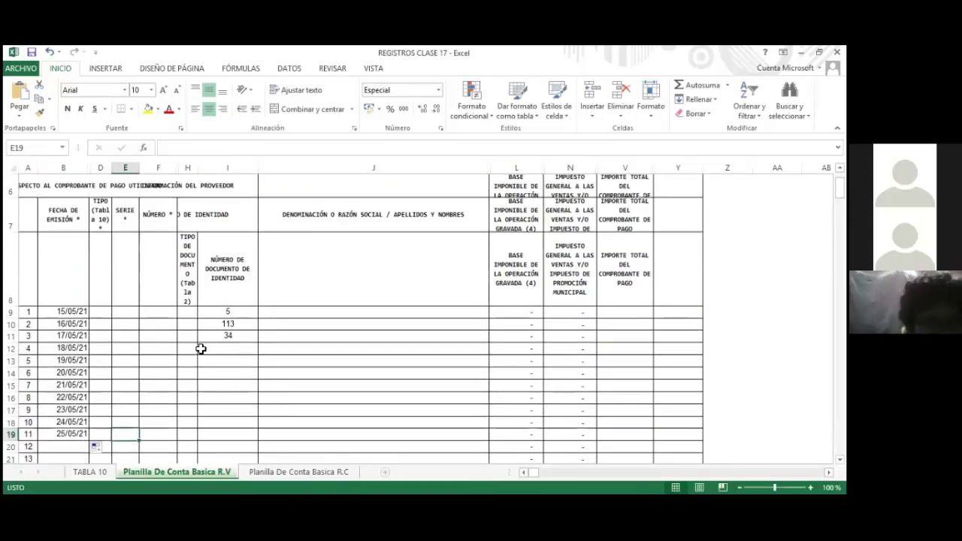
- Enter document type 03 in D9 and copy it down through D19
{"action": "left_click", "coordinate": [104, 310]}
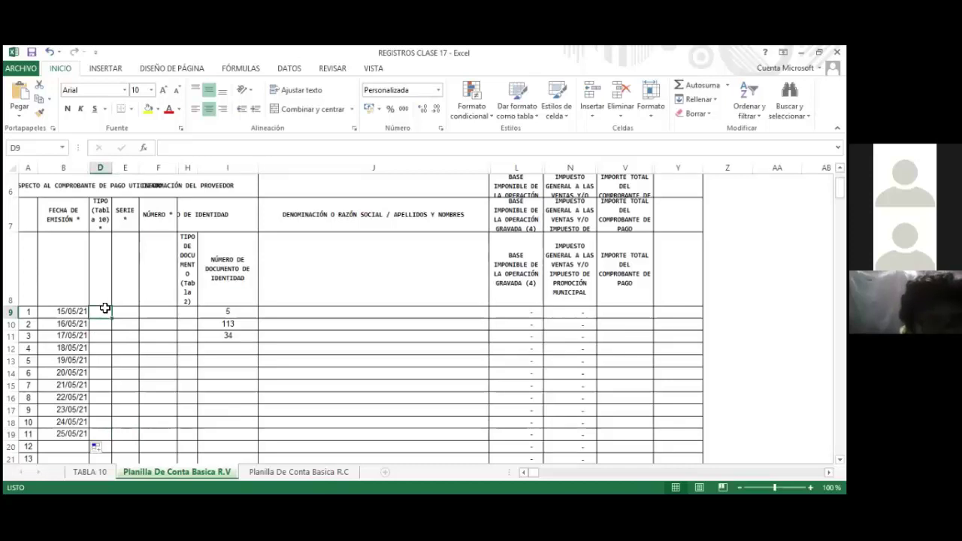
{"action": "type", "text": "3"}
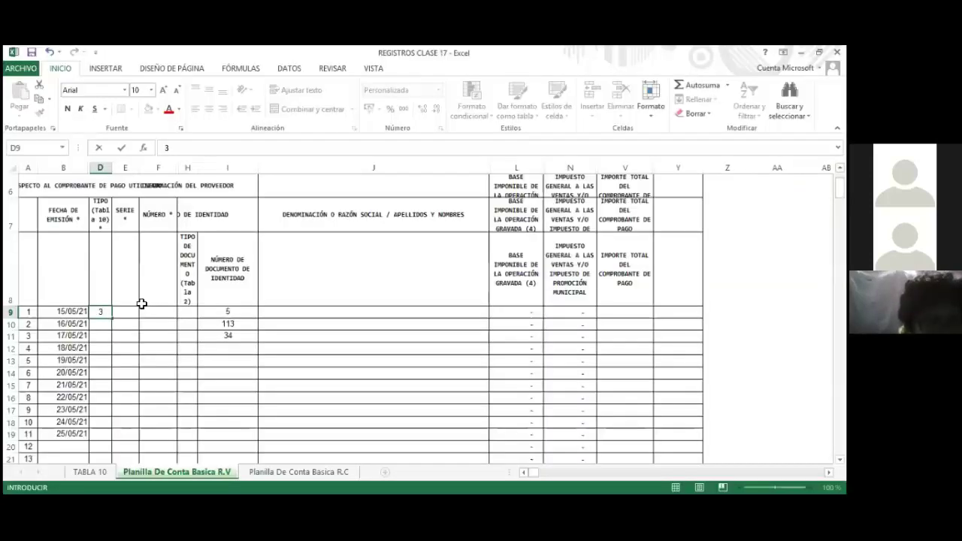
{"action": "left_click", "coordinate": [104, 323]}
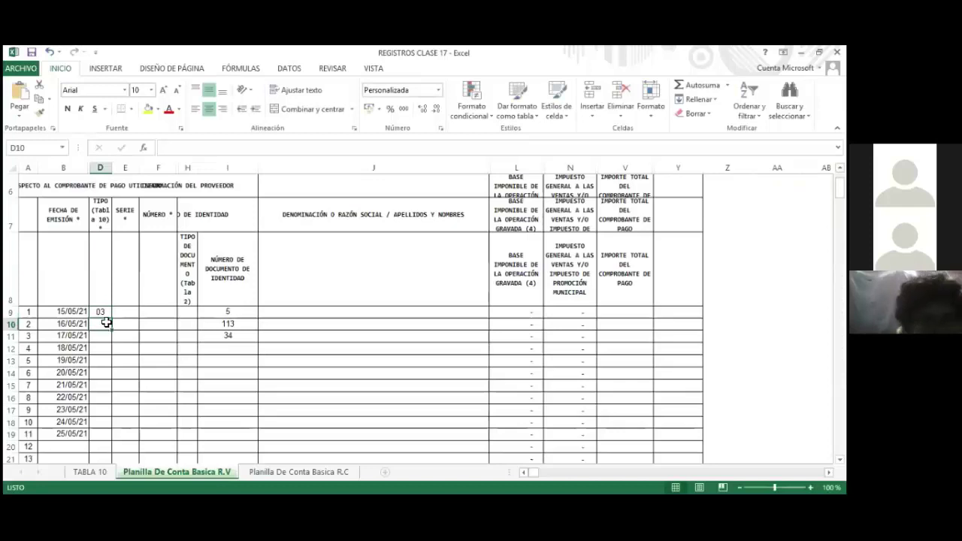
{"action": "left_click", "coordinate": [104, 311]}
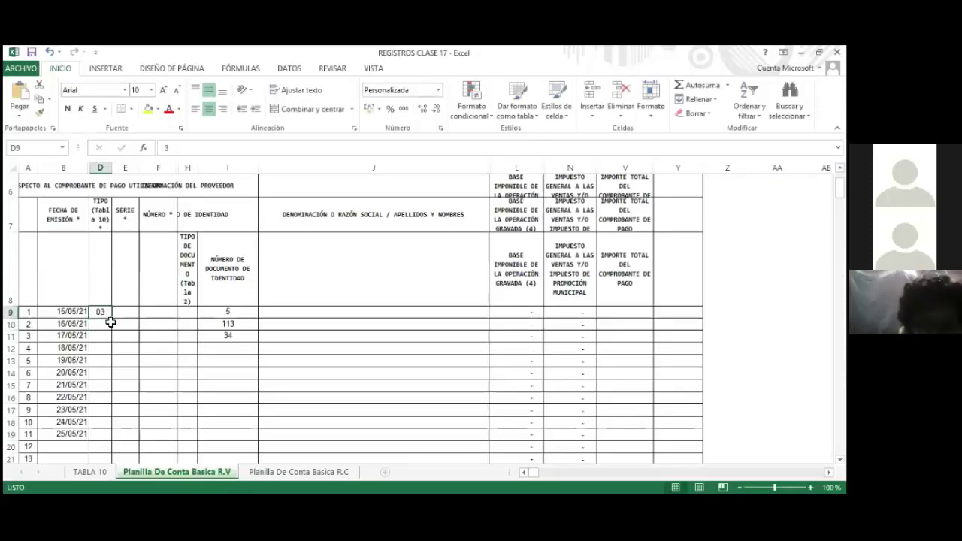
{"action": "left_click_drag", "start_coordinate": [112, 317], "coordinate": [104, 435]}
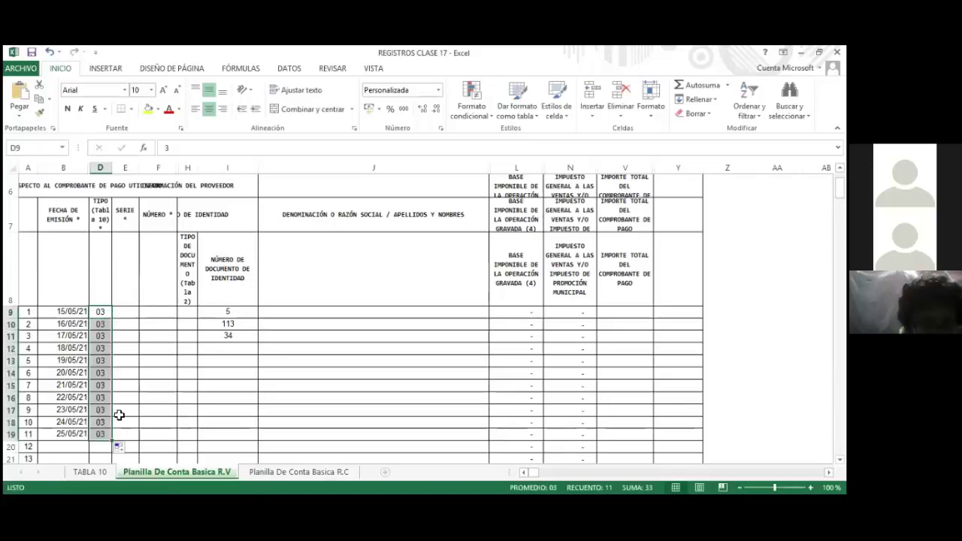
{"action": "left_click", "coordinate": [118, 415]}
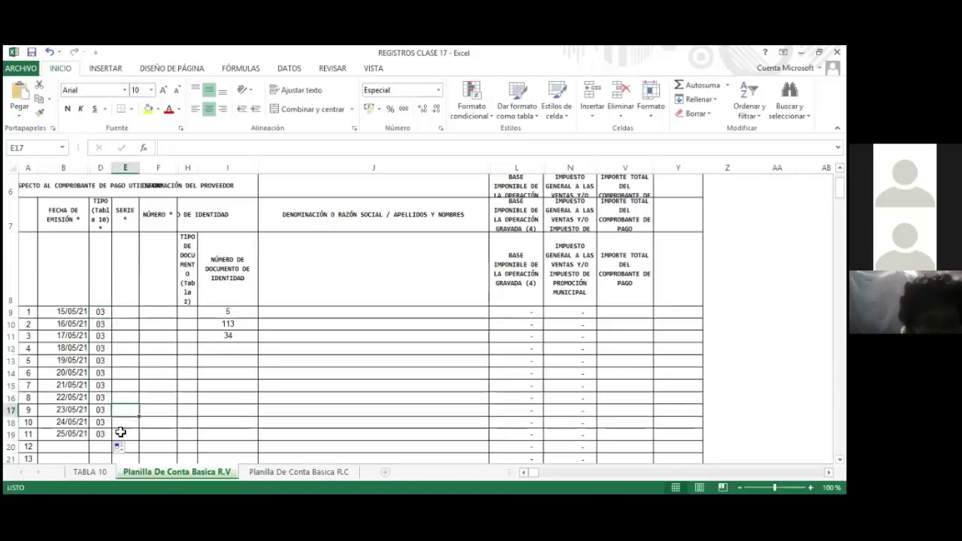
- Enter receipt number 1242 in F9 and copy it down to F19
{"action": "left_click", "coordinate": [133, 308]}
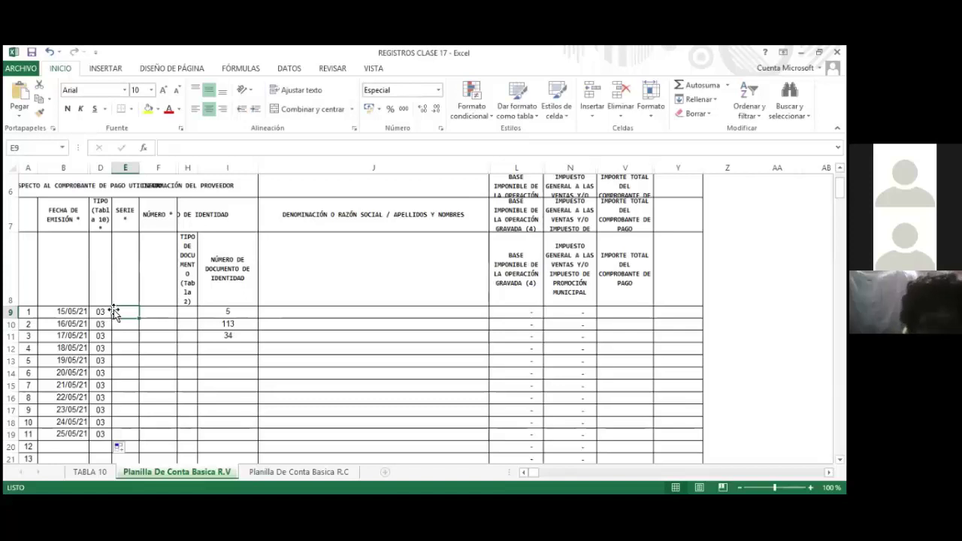
{"action": "left_click", "coordinate": [159, 315]}
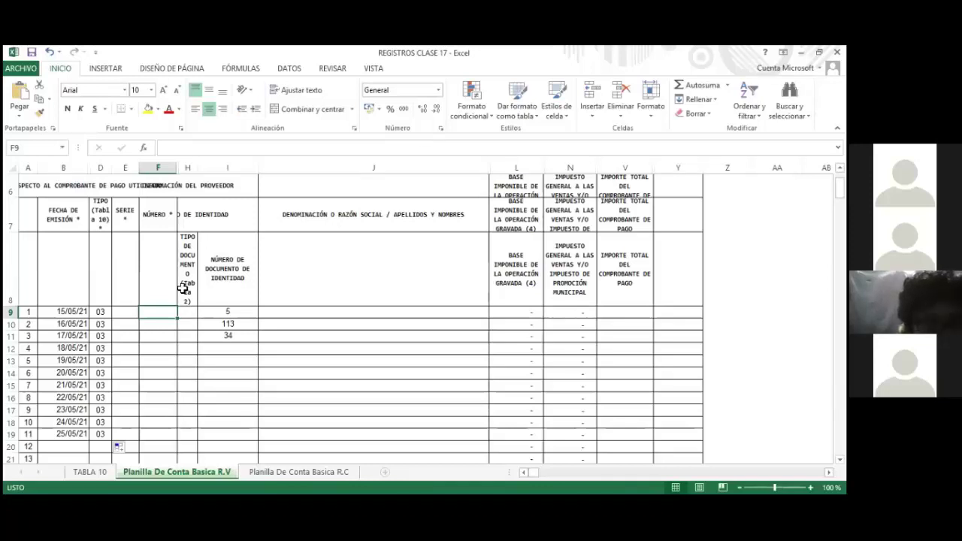
{"action": "type", "text": "124"}
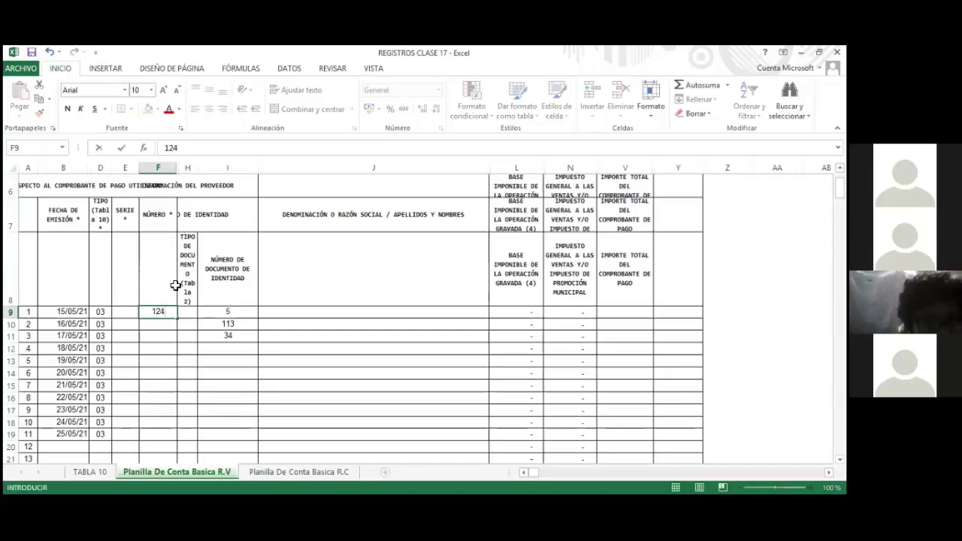
{"action": "type", "text": "2"}
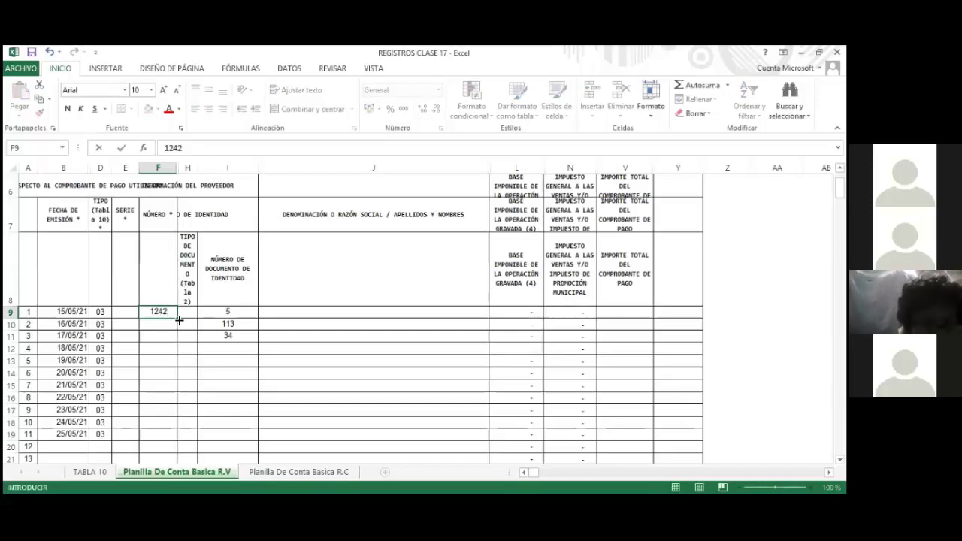
{"action": "key", "text": "ctrl+Return"}
{"action": "double_click", "coordinate": [177, 317]}
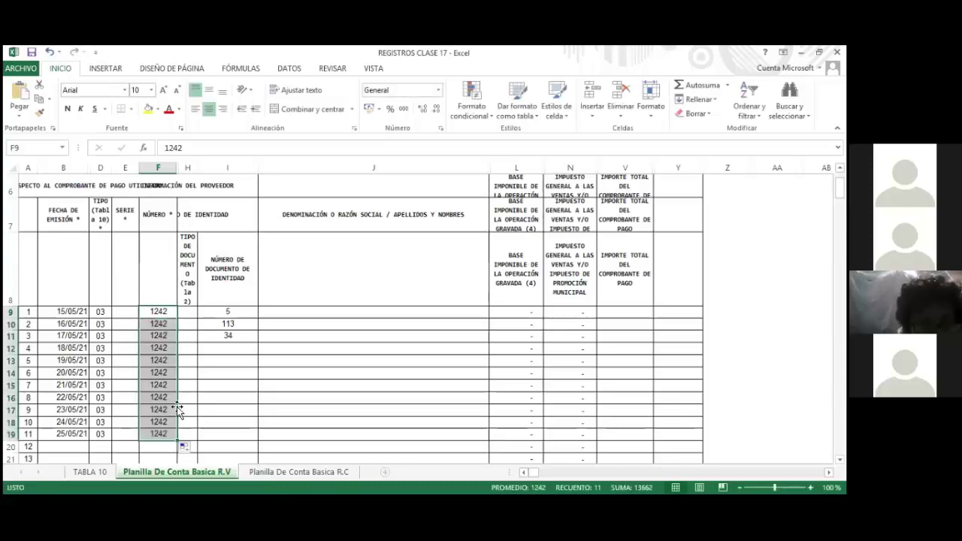
{"action": "left_click", "coordinate": [188, 360]}
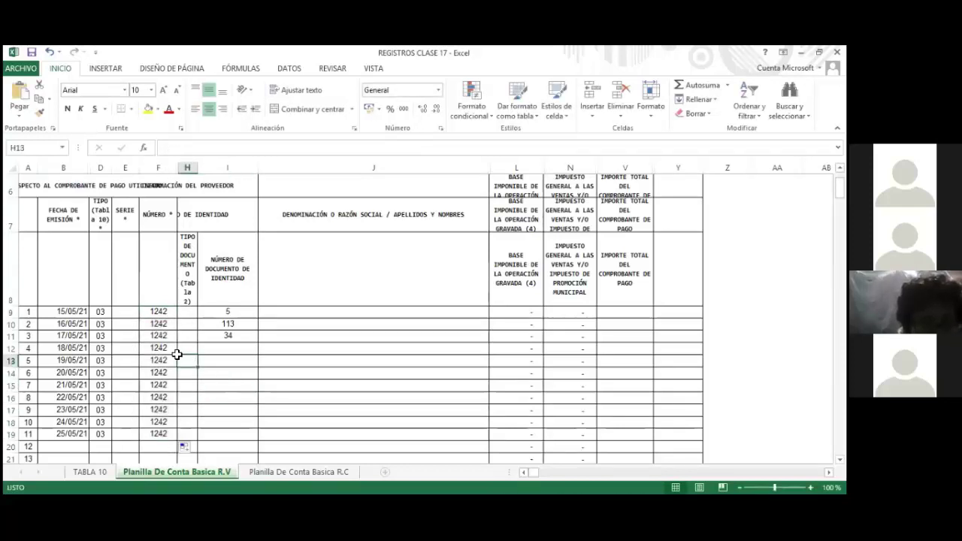
{"action": "scroll", "coordinate": [193, 361], "scroll_direction": "down", "scroll_amount": 1}
- Enter the first supplier identity number in column I, trimming the extra digits
{"action": "left_click", "coordinate": [191, 254]}
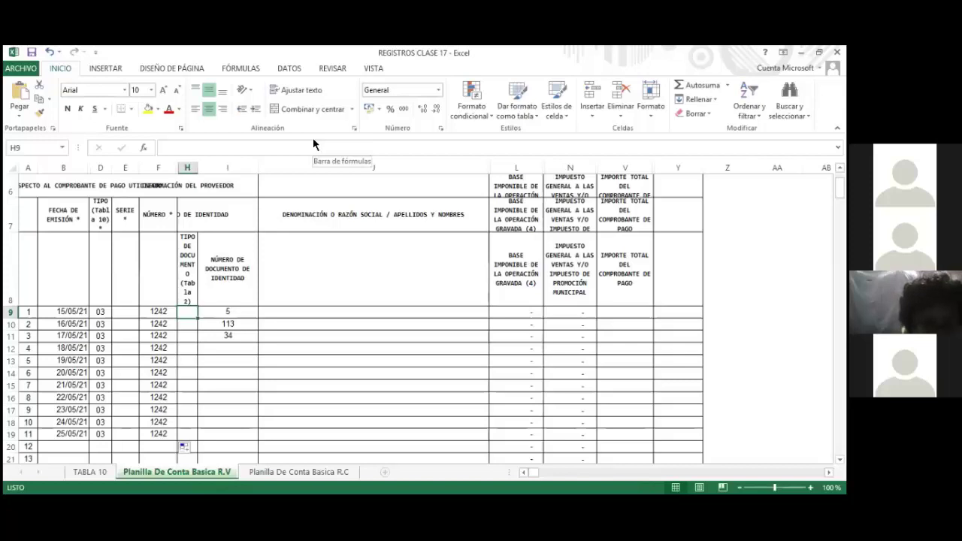
{"action": "left_click", "coordinate": [231, 316]}
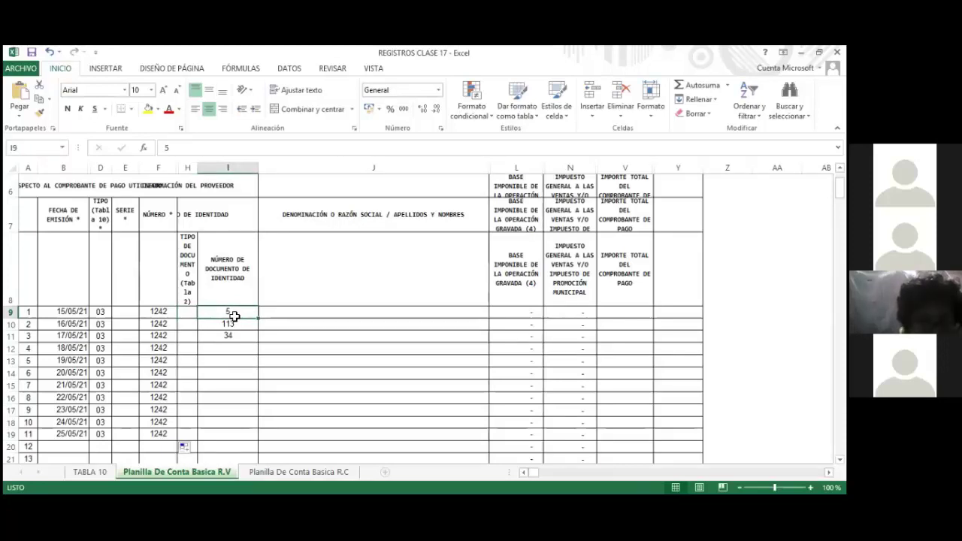
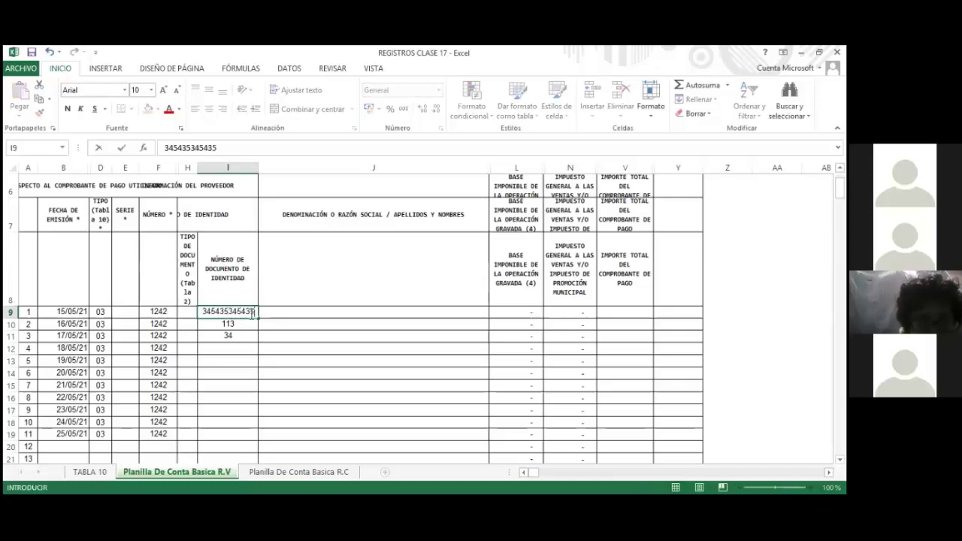
{"action": "key", "text": "BackSpace"}
{"action": "key", "text": "BackSpace"}
{"action": "key", "text": "BackSpace"}
{"action": "key", "text": "BackSpace"}
{"action": "key", "text": "BackSpace"}
{"action": "key", "text": "BackSpace"}
{"action": "key", "text": "BackSpace"}
{"action": "key", "text": "BackSpace"}
{"action": "key", "text": "BackSpace"}
{"action": "key", "text": "BackSpace"}
{"action": "key", "text": "BackSpace"}
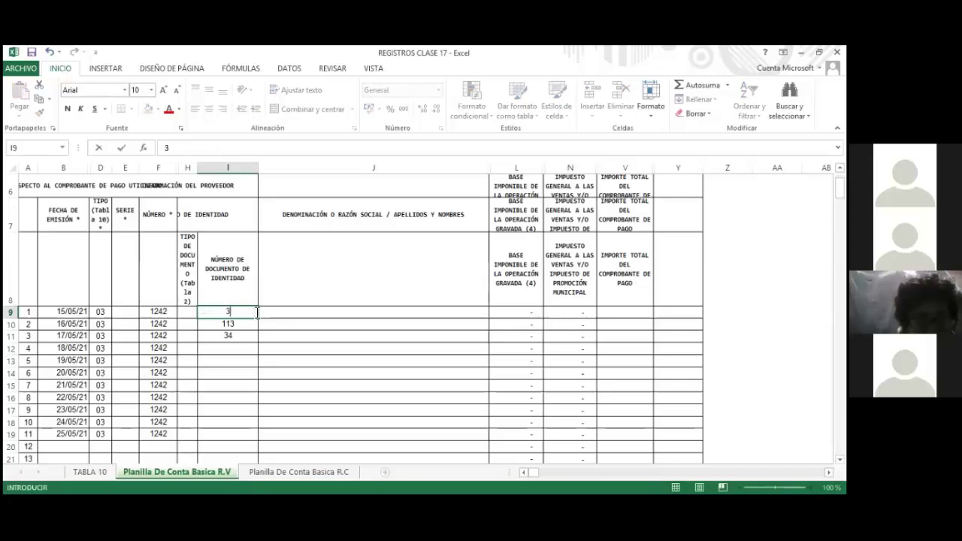
{"action": "key", "text": "BackSpace"}
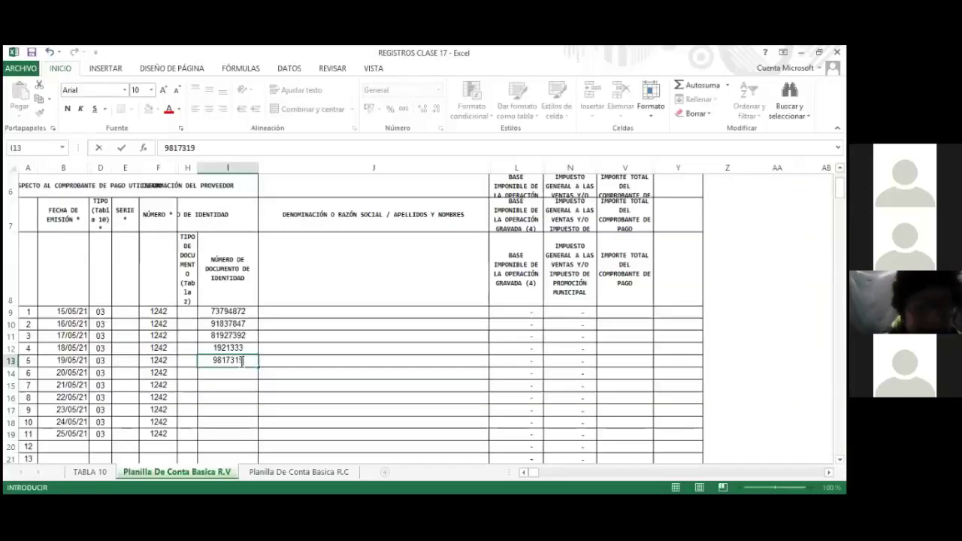
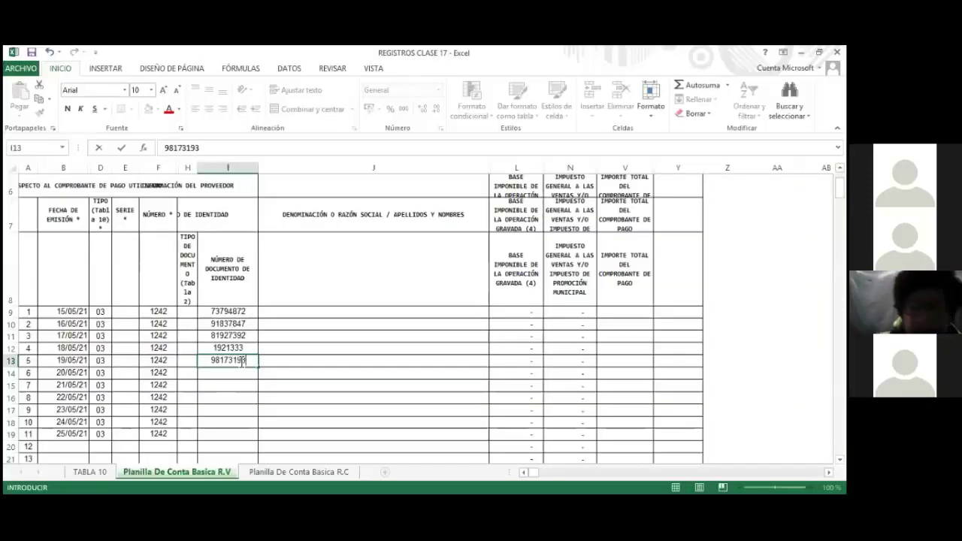
{"action": "left_click", "coordinate": [251, 347]}
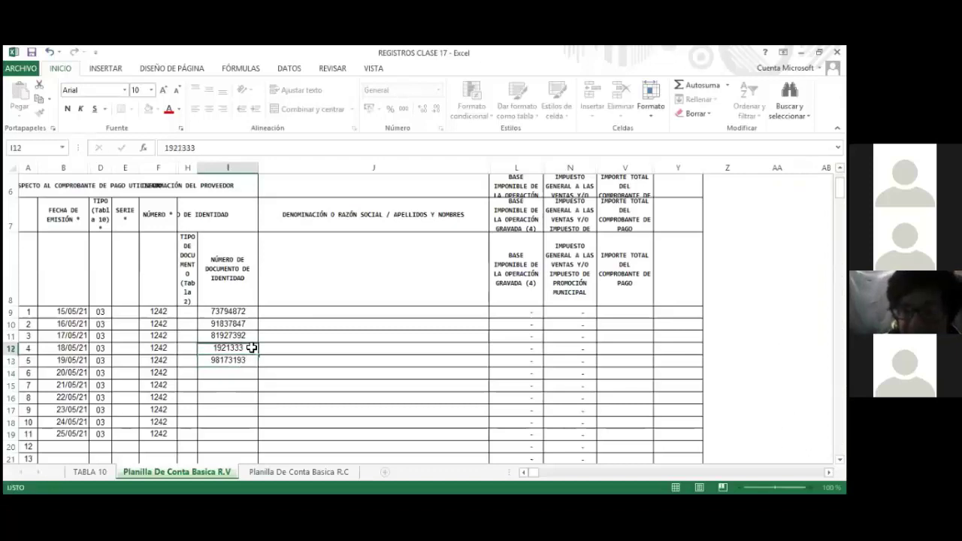
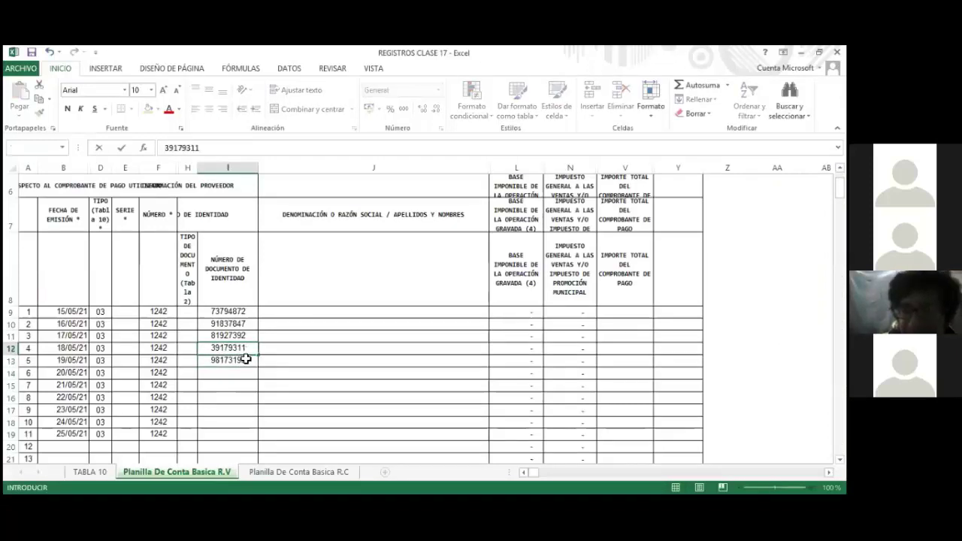
{"action": "left_click", "coordinate": [218, 360]}
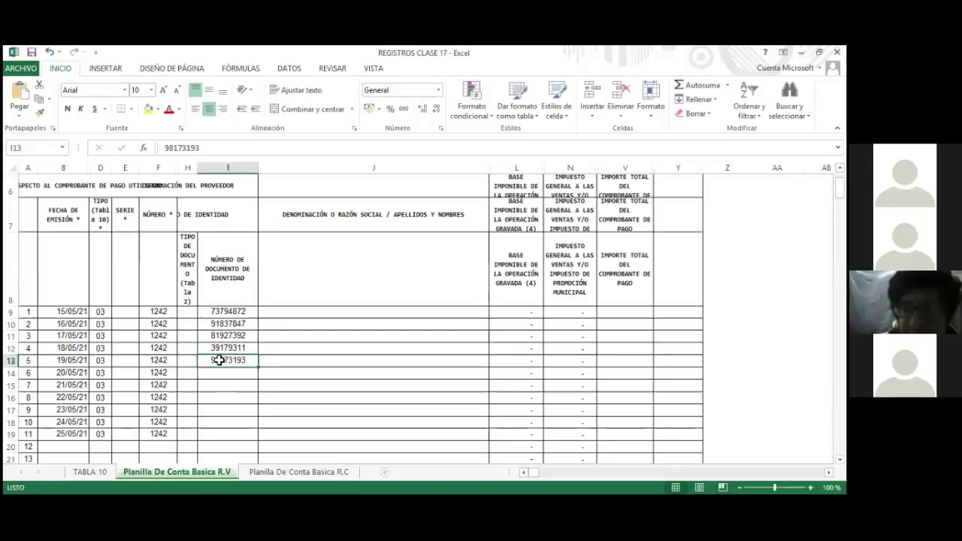
{"action": "type", "text": "613032399"}
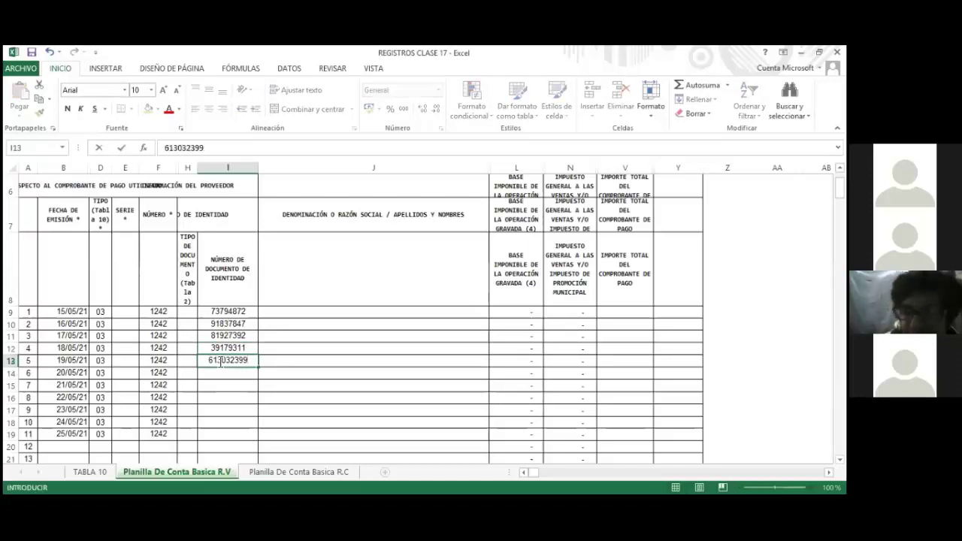
{"action": "key", "text": "BackSpace"}
{"action": "type", "text": "6"}
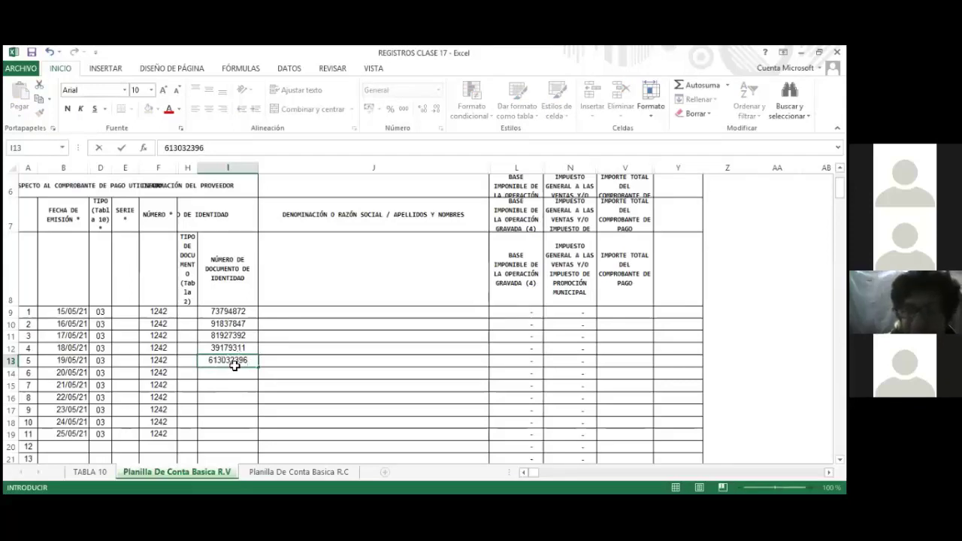
{"action": "key", "text": "BackSpace"}
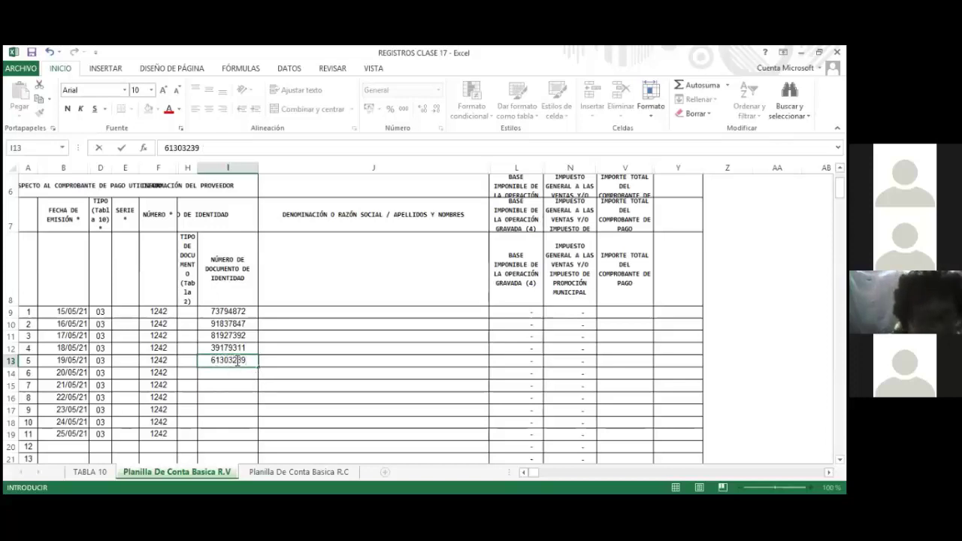
{"action": "left_click", "coordinate": [230, 371]}
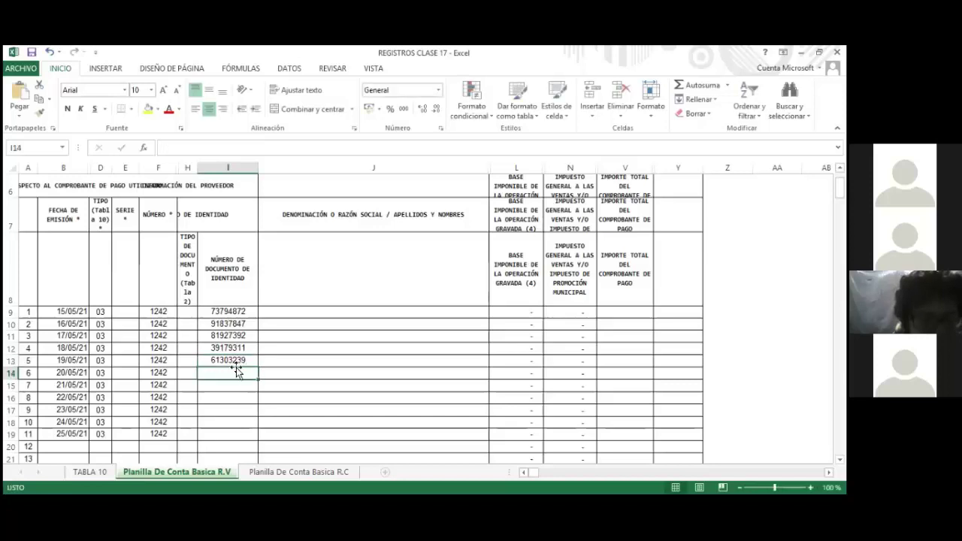
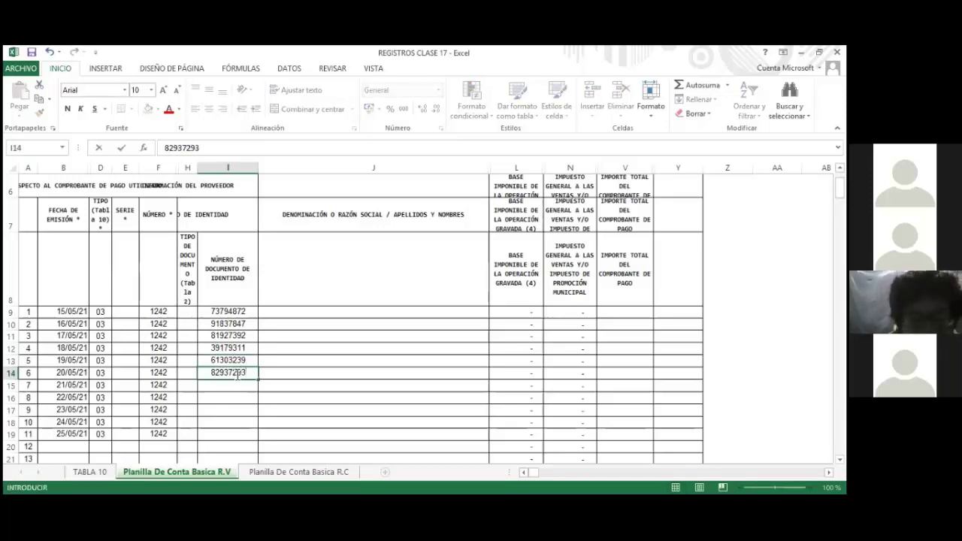
{"action": "left_click", "coordinate": [239, 385]}
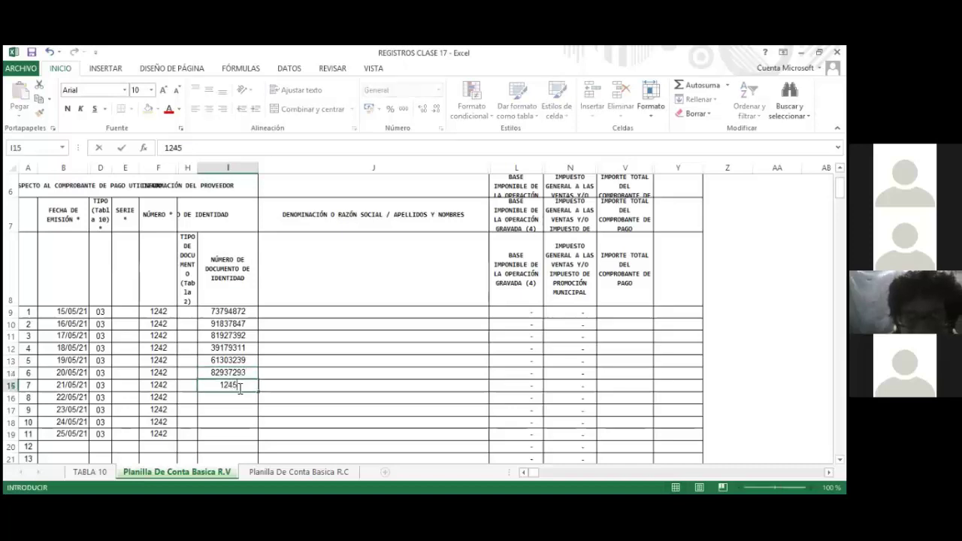
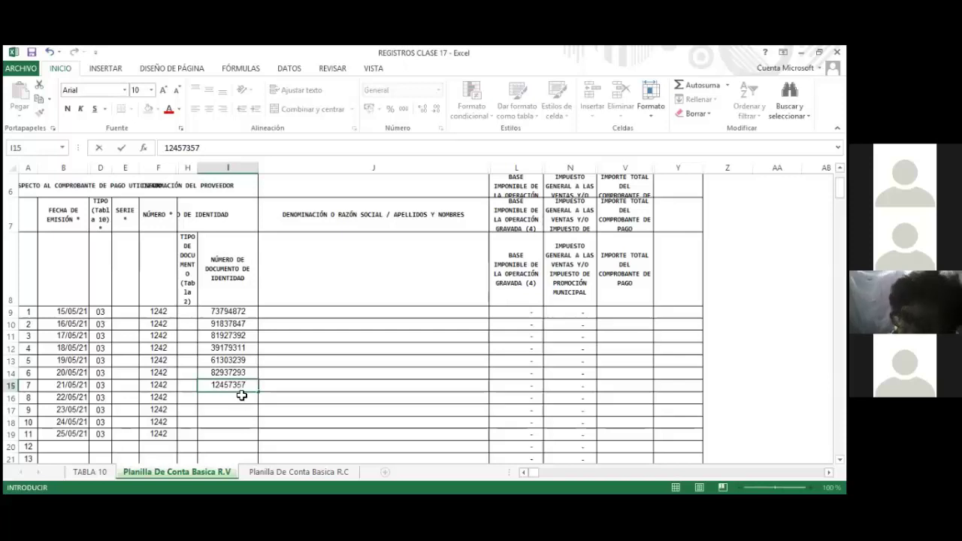
{"action": "left_click", "coordinate": [241, 399]}
{"action": "left_click", "coordinate": [228, 434]}
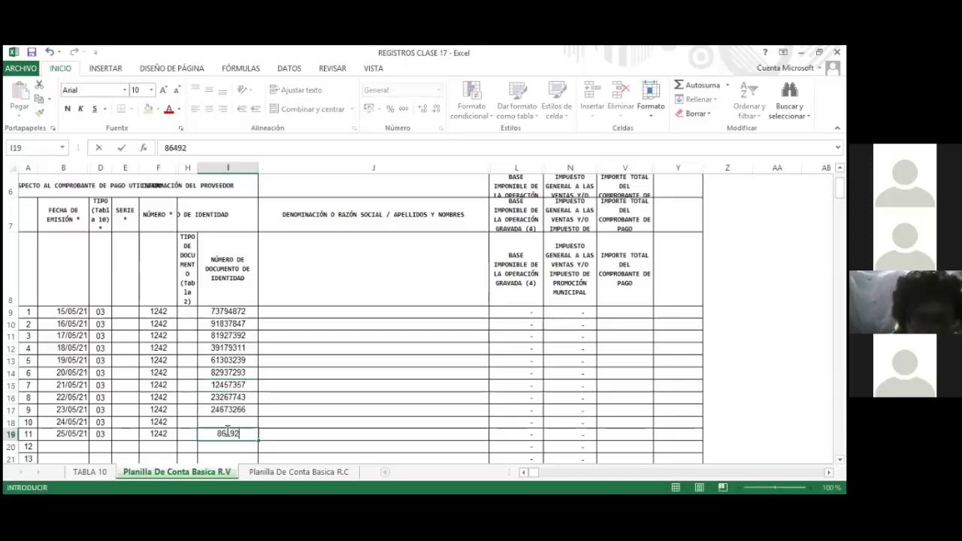
{"action": "left_click", "coordinate": [230, 423]}
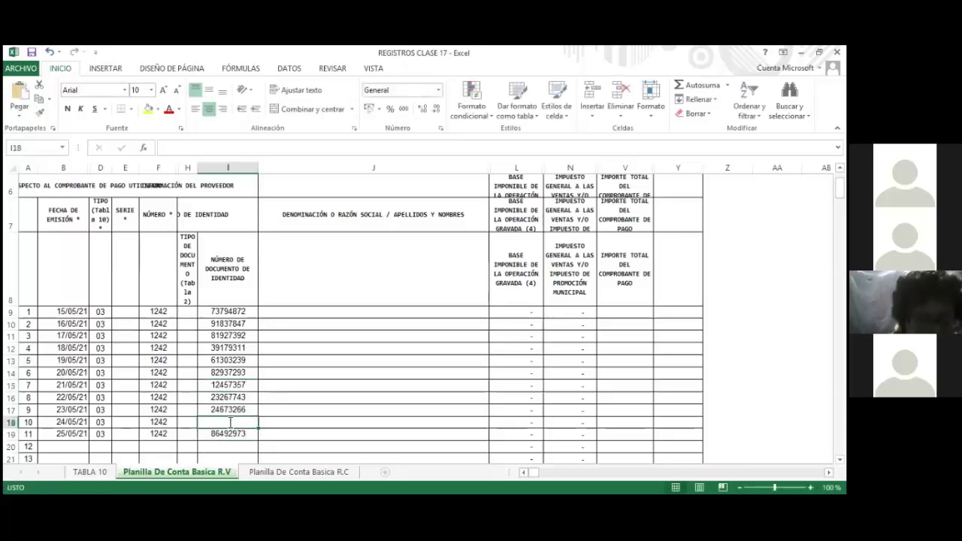
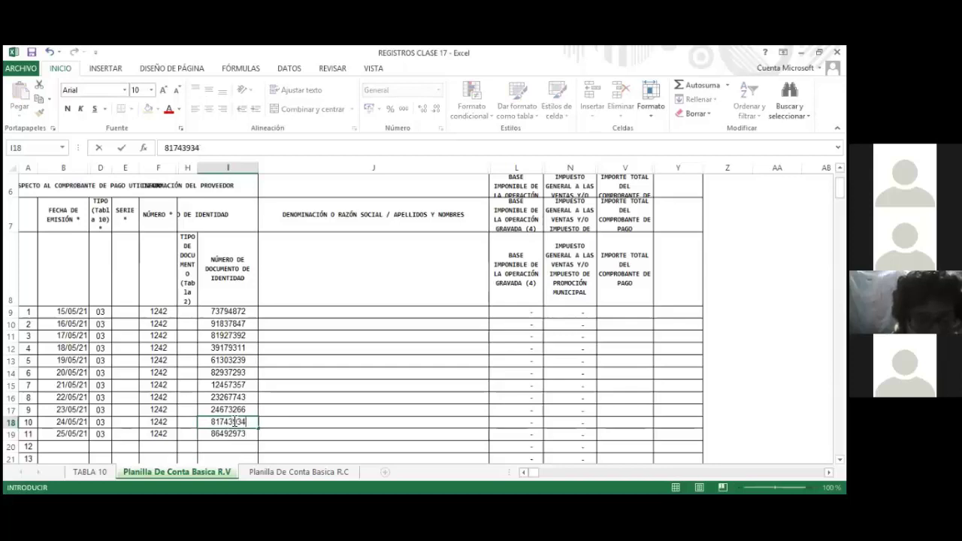
{"action": "scroll", "coordinate": [312, 379], "scroll_direction": "down", "scroll_amount": 1}
{"action": "key", "text": "Tab"}
{"action": "key", "text": "Up"}
{"action": "key", "text": "Up"}
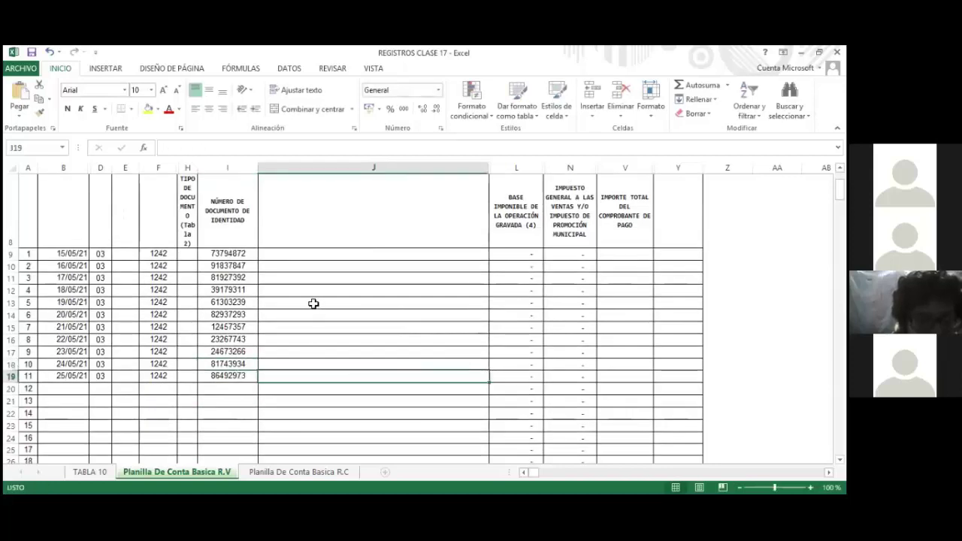
{"action": "key", "text": "Up"}
{"action": "key", "text": "Up"}
{"action": "key", "text": "Up"}
{"action": "scroll", "coordinate": [313, 302], "scroll_direction": "up", "scroll_amount": 2}
{"action": "scroll", "coordinate": [312, 300], "scroll_direction": "down", "scroll_amount": 1}
{"action": "scroll", "coordinate": [311, 297], "scroll_direction": "down", "scroll_amount": 1}
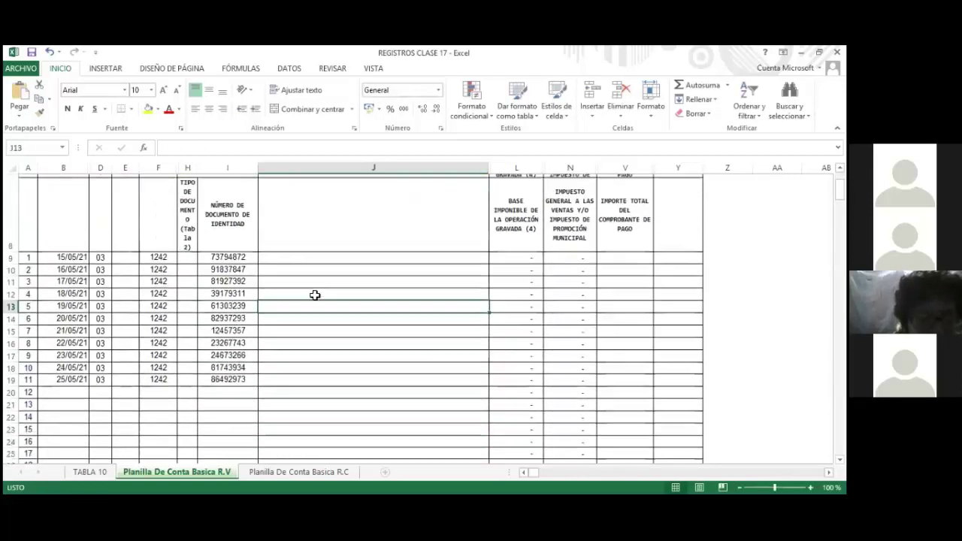
{"action": "scroll", "coordinate": [313, 315], "scroll_direction": "up", "scroll_amount": 1}
{"action": "left_click", "coordinate": [313, 315]}
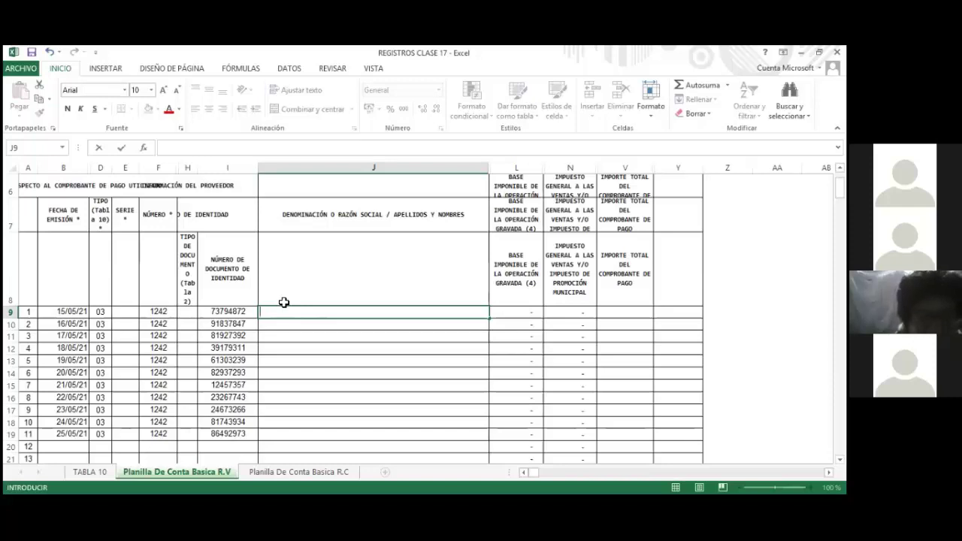
{"action": "left_click", "coordinate": [496, 309]}
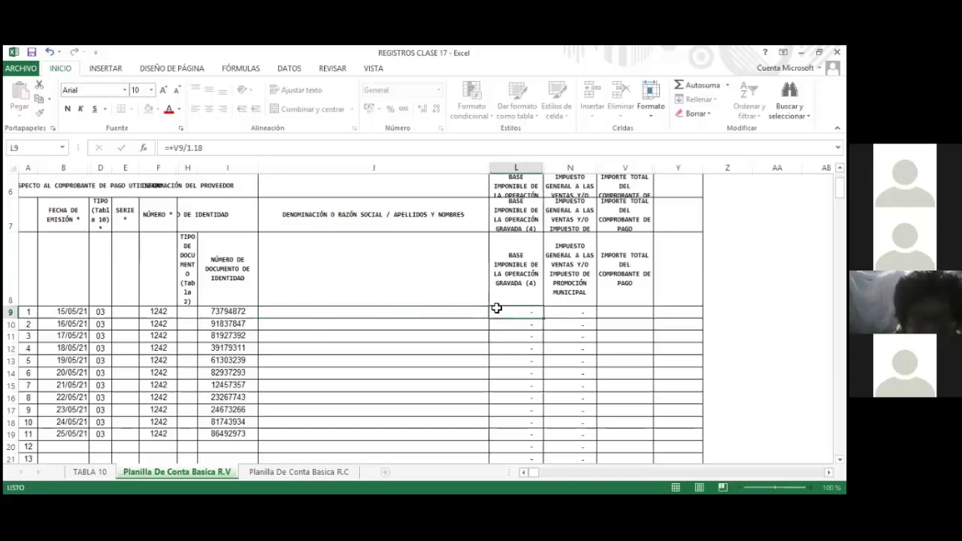
{"action": "scroll", "coordinate": [537, 315], "scroll_direction": "up", "scroll_amount": 1}
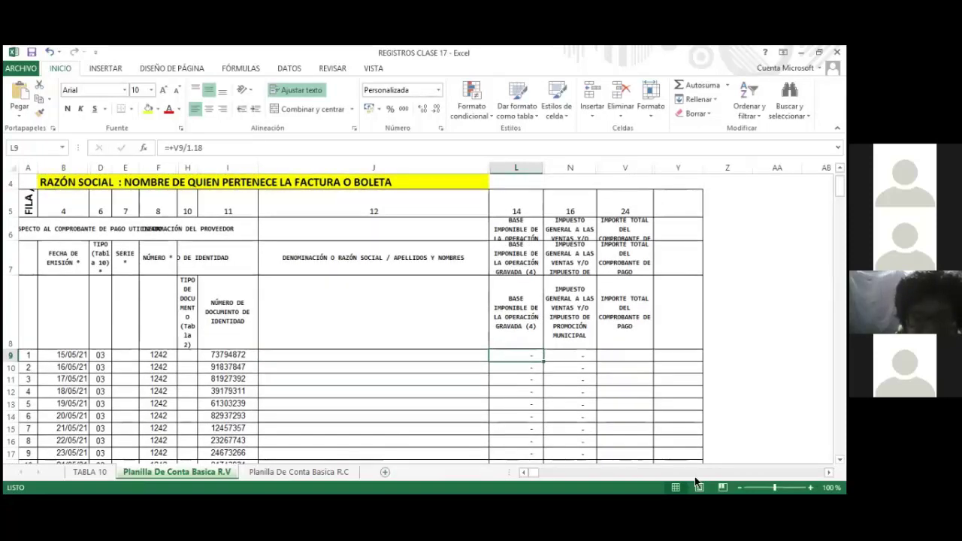
{"action": "left_click_drag", "start_coordinate": [708, 473], "coordinate": [534, 477]}
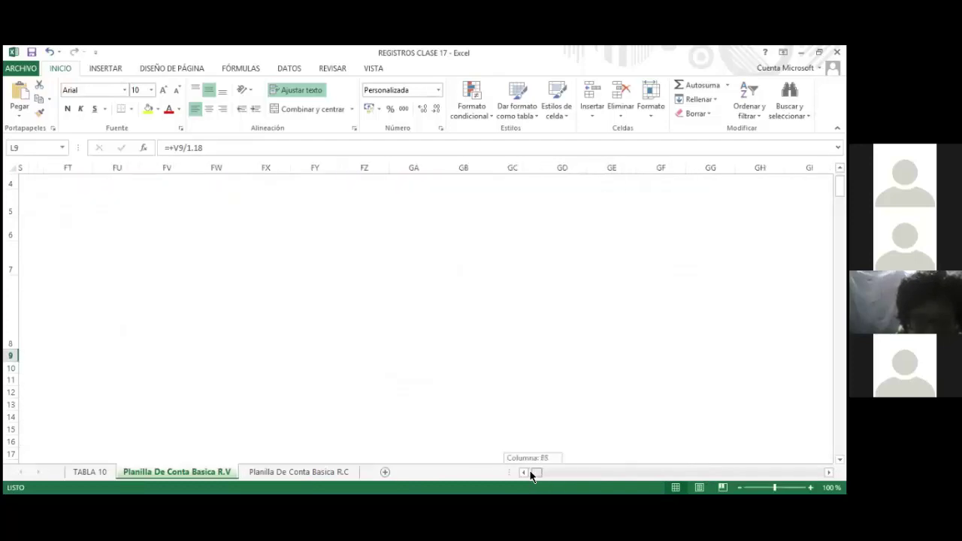
{"action": "left_click_drag", "start_coordinate": [534, 476], "coordinate": [534, 474]}
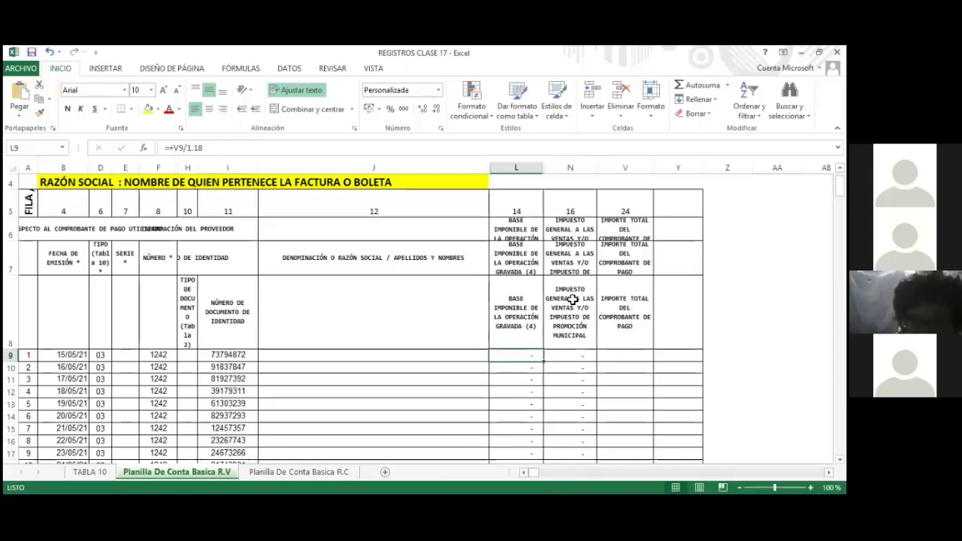
{"action": "left_click", "coordinate": [628, 354]}
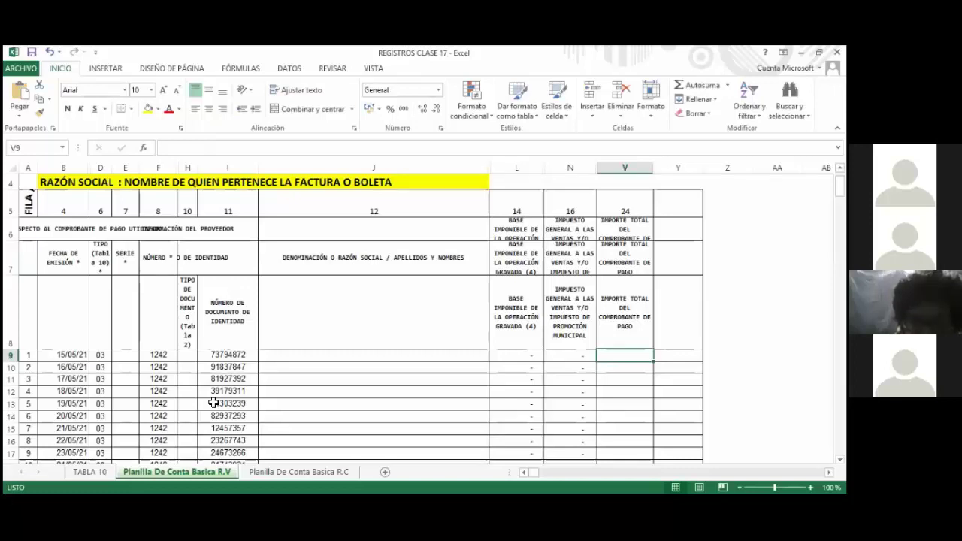
- Enter a total of 100 for the first invoice in V9, clearing stray characters after it
{"action": "type", "text": "100"}
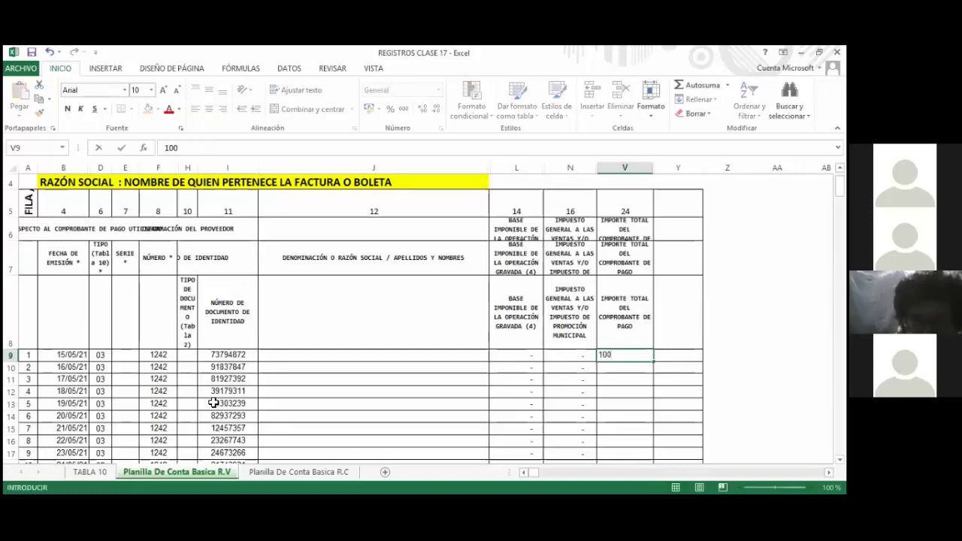
{"action": "type", "text": "0"}
{"action": "key", "text": "BackSpace"}
{"action": "key", "text": "Return"}
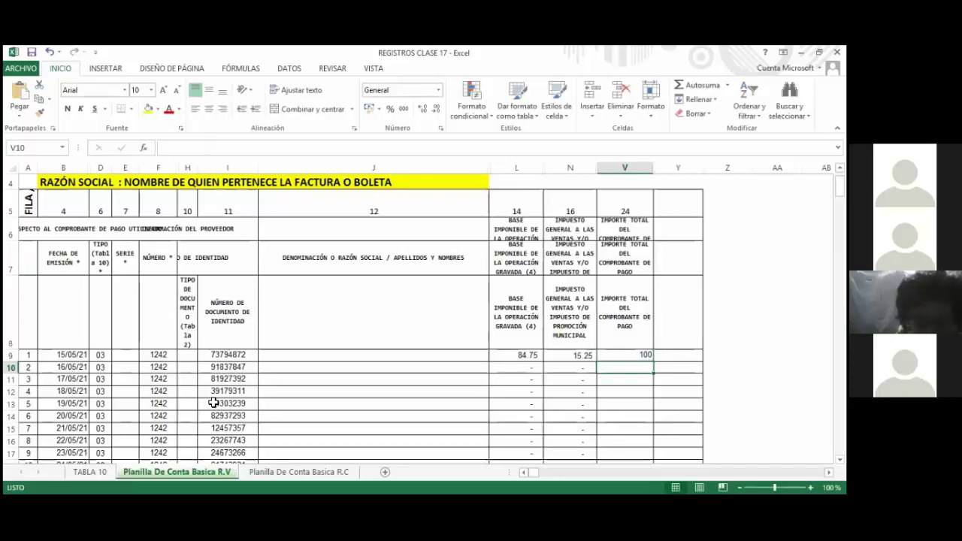
{"action": "type", "text": "}"}
{"action": "key", "text": "BackSpace"}
{"action": "type", "text": ":"}
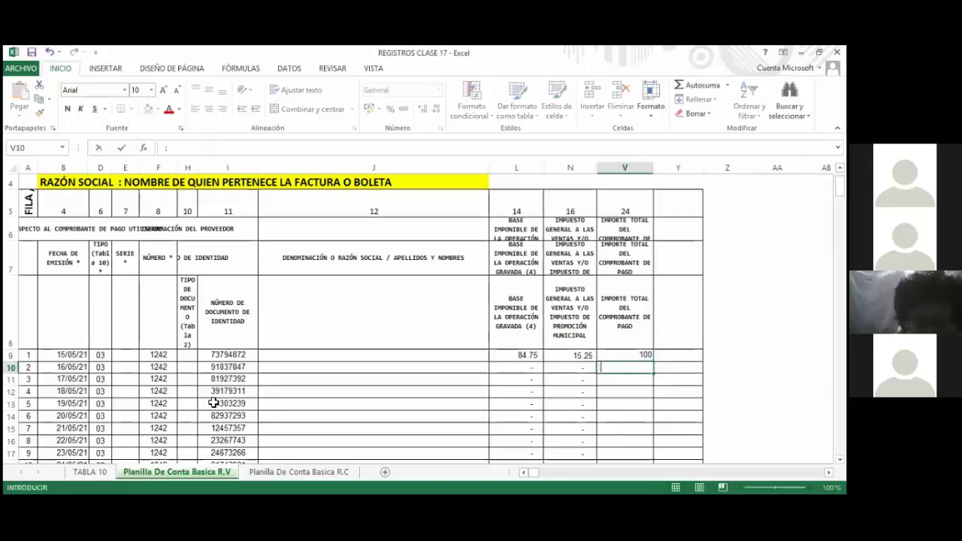
{"action": "type", "text": "O"}
{"action": "key", "text": "BackSpace"}
{"action": "key", "text": "BackSpace"}
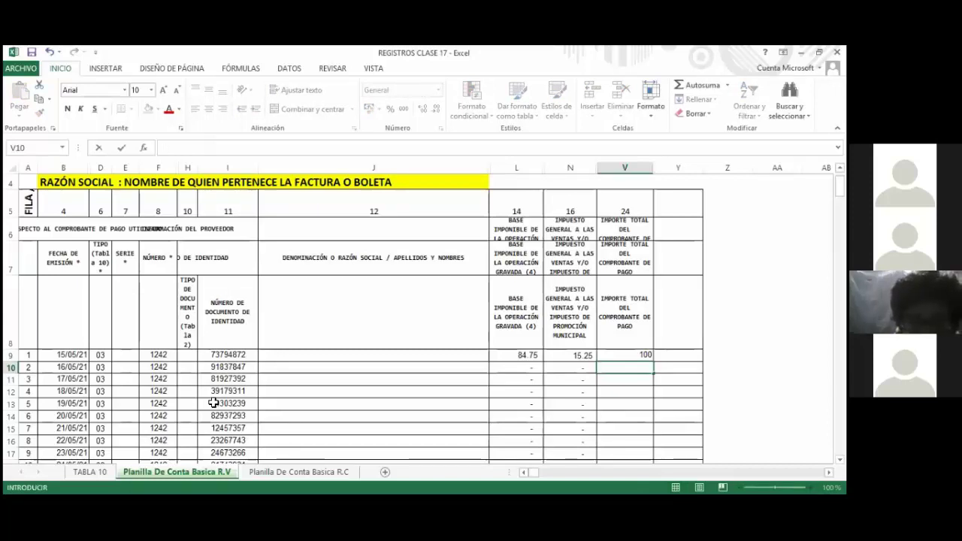
- Enter totals 384, 14 and 832 for the next three invoices
{"action": "type", "text": "345"}
{"action": "key", "text": "BackSpace"}
{"action": "key", "text": "BackSpace"}
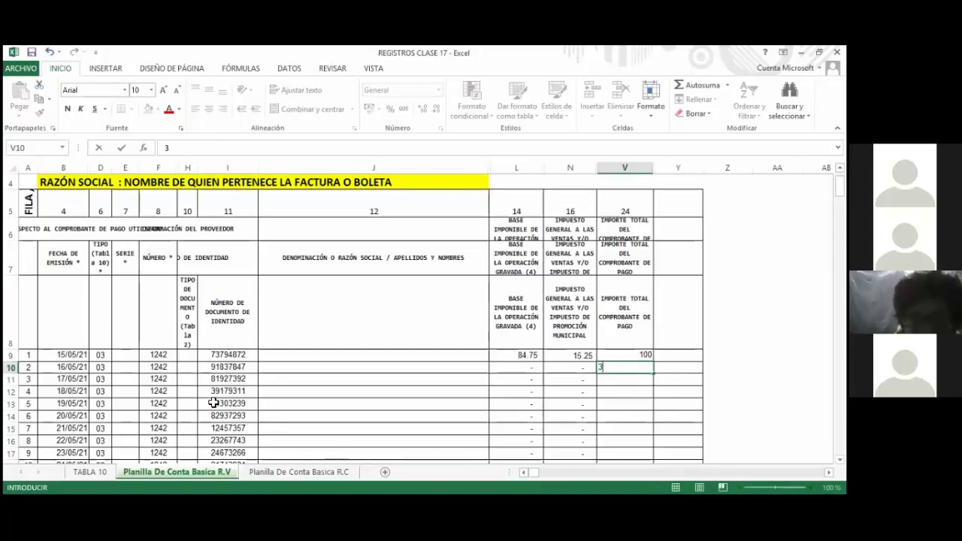
{"action": "type", "text": "8"}
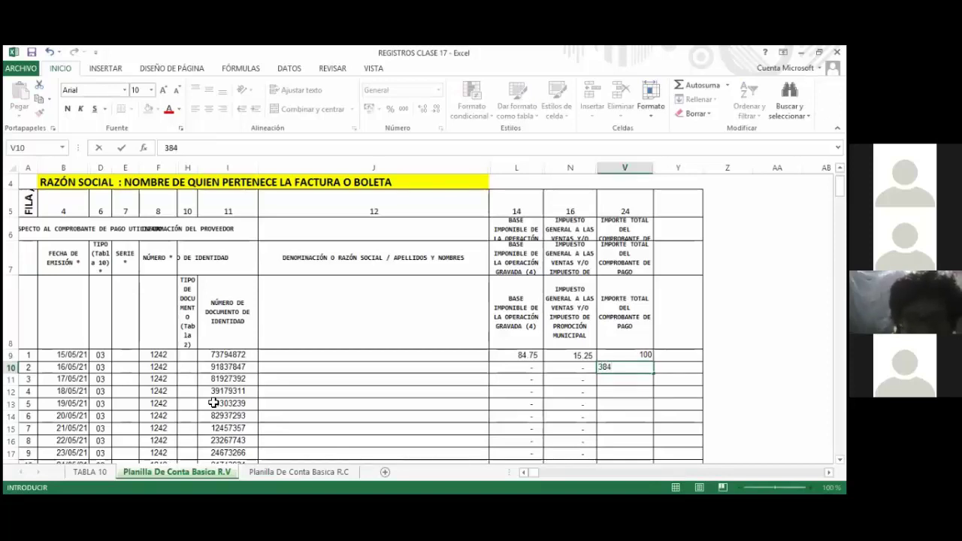
{"action": "type", "text": "4"}
{"action": "key", "text": "Return"}
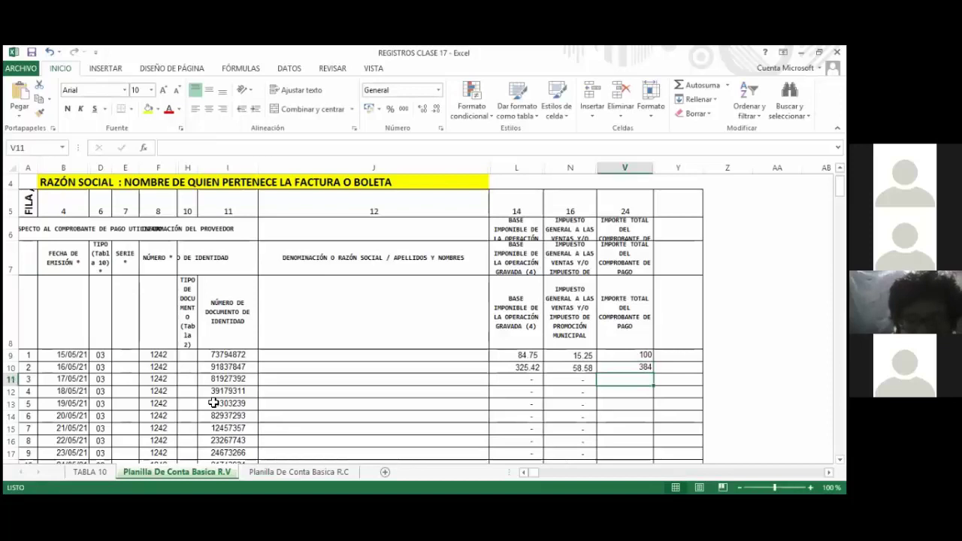
{"action": "type", "text": "14"}
{"action": "key", "text": "Return"}
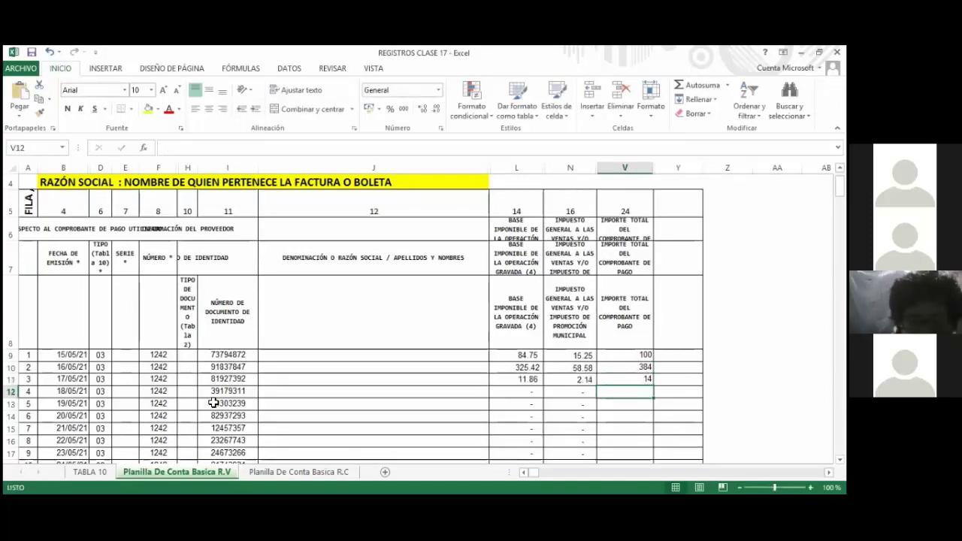
{"action": "type", "text": "832"}
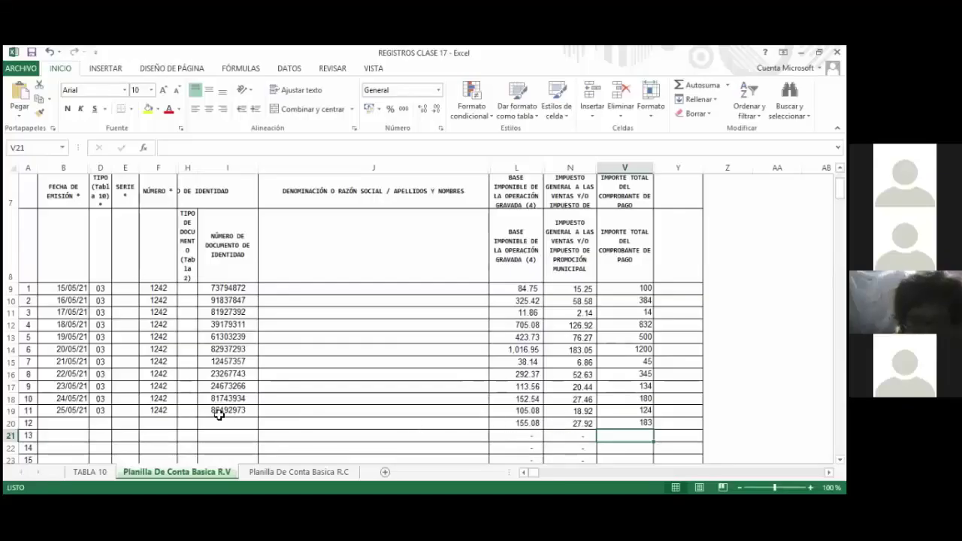
- Fill row 20 with issue date 26/05/21, document type 03 and serie 1242
{"action": "left_click", "coordinate": [83, 419]}
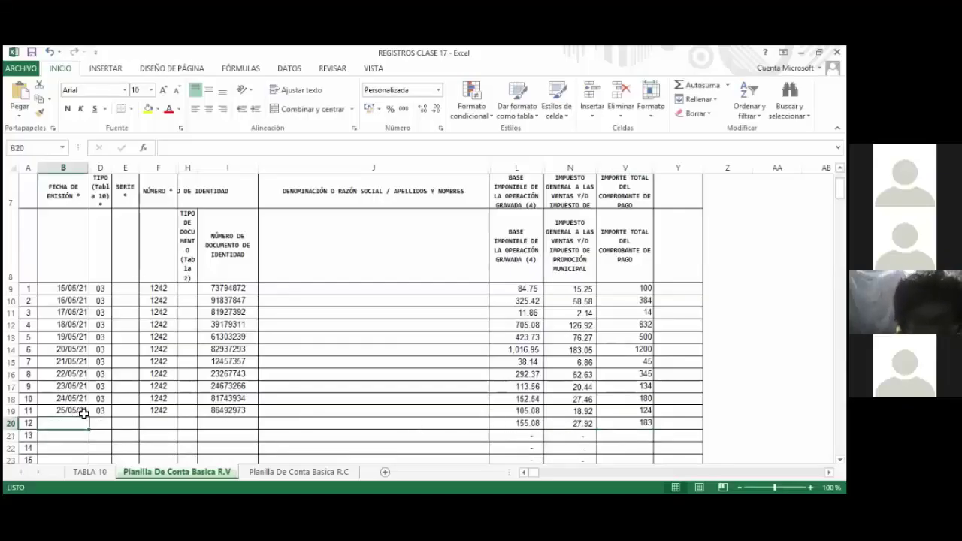
{"action": "left_click", "coordinate": [76, 411]}
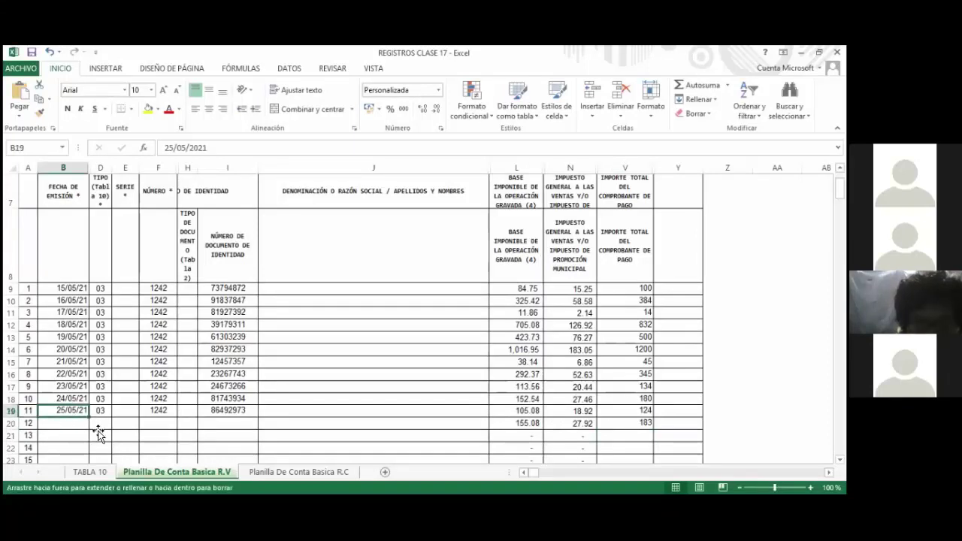
{"action": "left_click_drag", "start_coordinate": [97, 432], "coordinate": [112, 425]}
{"action": "left_click", "coordinate": [103, 411]}
{"action": "scroll", "coordinate": [232, 428], "scroll_direction": "down", "scroll_amount": 3}
{"action": "scroll", "coordinate": [194, 246], "scroll_direction": "up", "scroll_amount": 1}
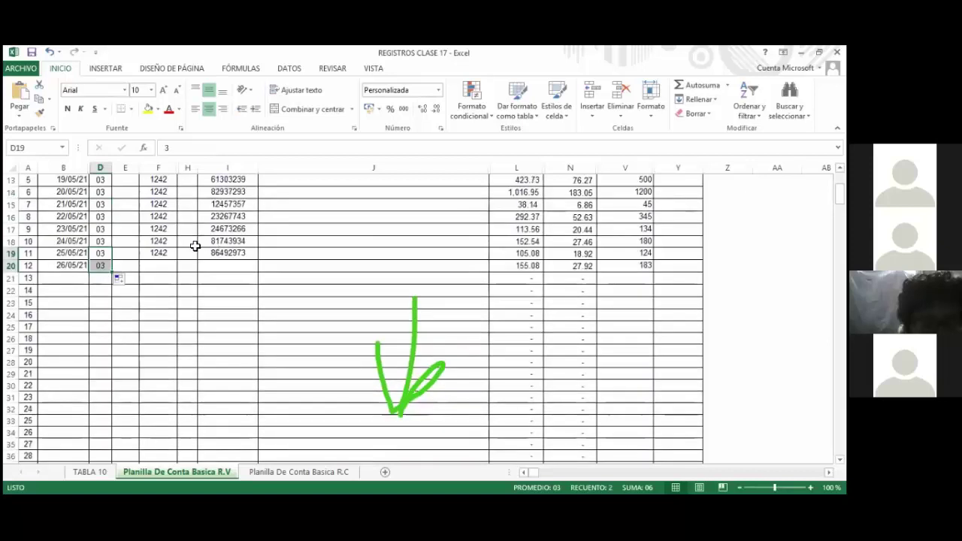
{"action": "left_click", "coordinate": [173, 255]}
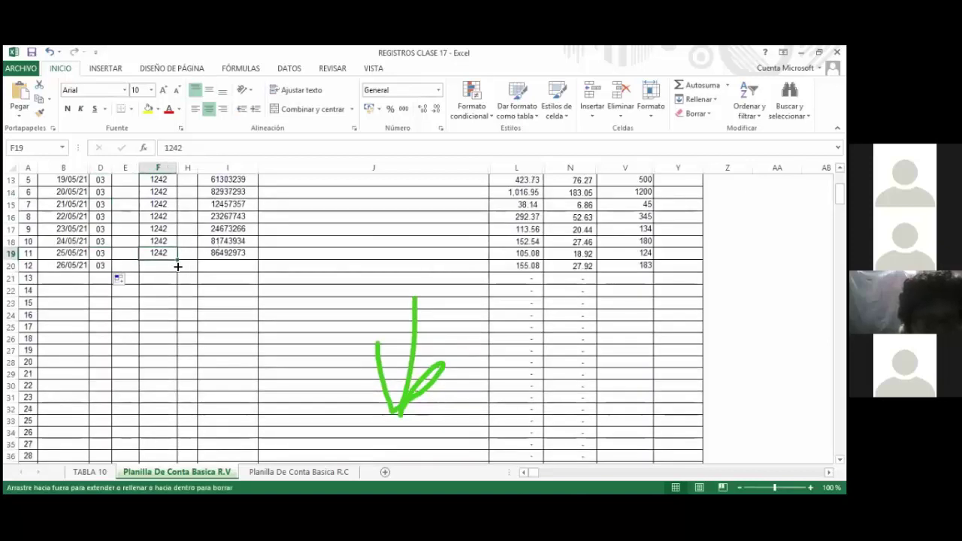
{"action": "left_click_drag", "start_coordinate": [178, 266], "coordinate": [178, 275]}
{"action": "left_click", "coordinate": [251, 254]}
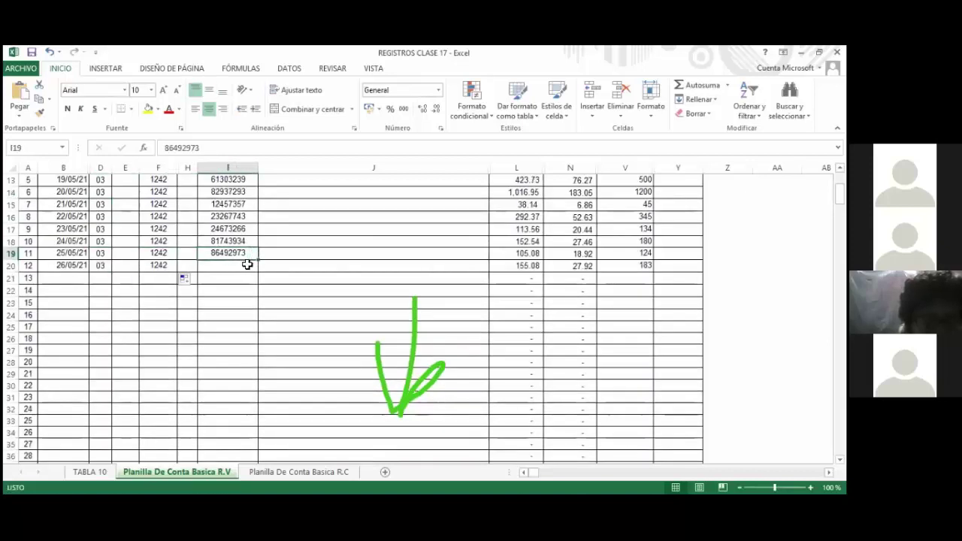
{"action": "left_click", "coordinate": [248, 265]}
{"action": "type", "text": "72937"}
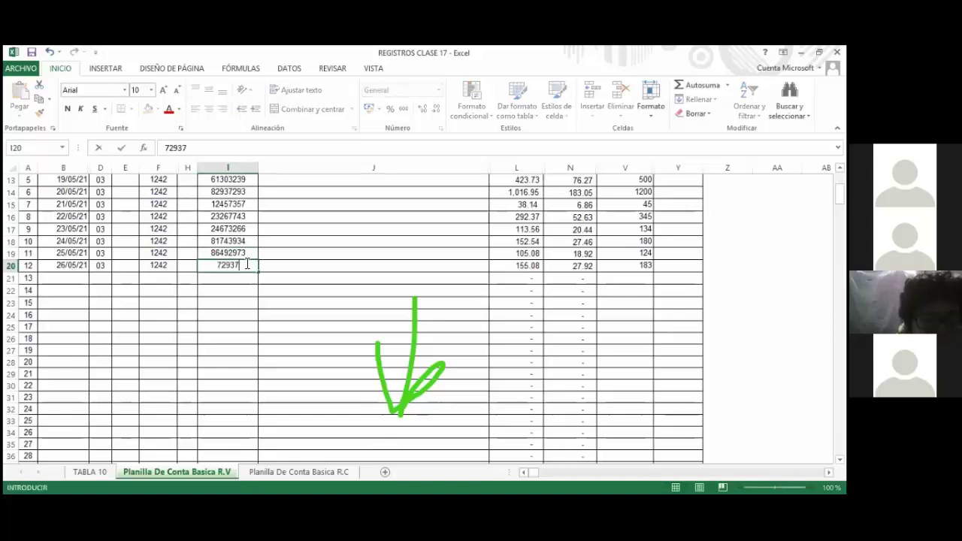
{"action": "type", "text": "923"}
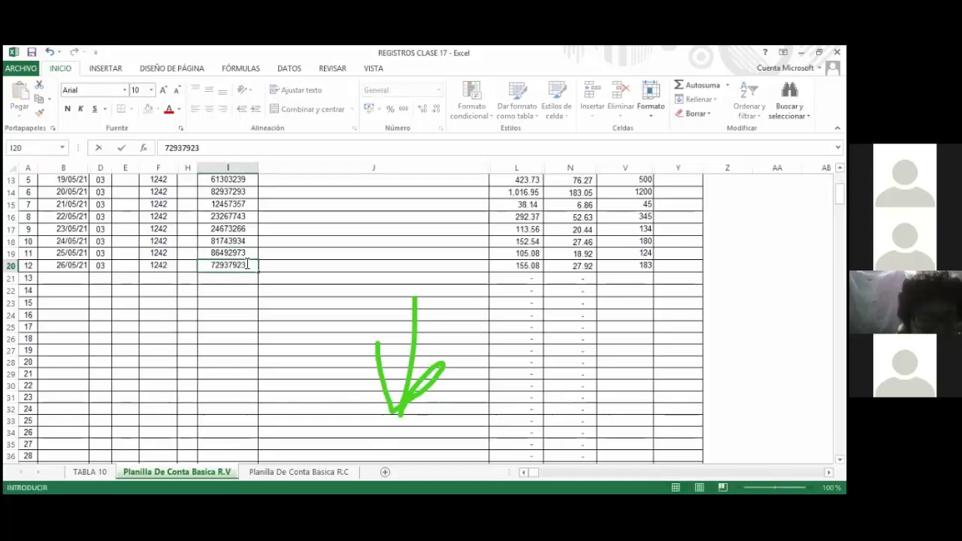
{"action": "key", "text": "BackSpace"}
{"action": "type", "text": "5"}
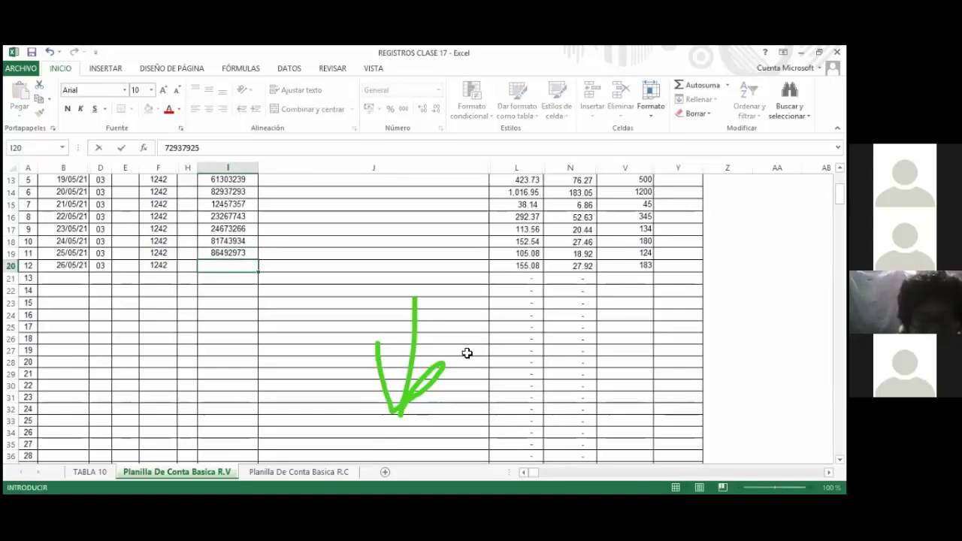
{"action": "scroll", "coordinate": [467, 354], "scroll_direction": "down", "scroll_amount": 3}
{"action": "left_click", "coordinate": [467, 353]}
- Go down to TOTAL VENTAS and inspect V282's SUMA of V9:V281, totalling 4,041.00
{"action": "scroll", "coordinate": [466, 353], "scroll_direction": "down", "scroll_amount": 10}
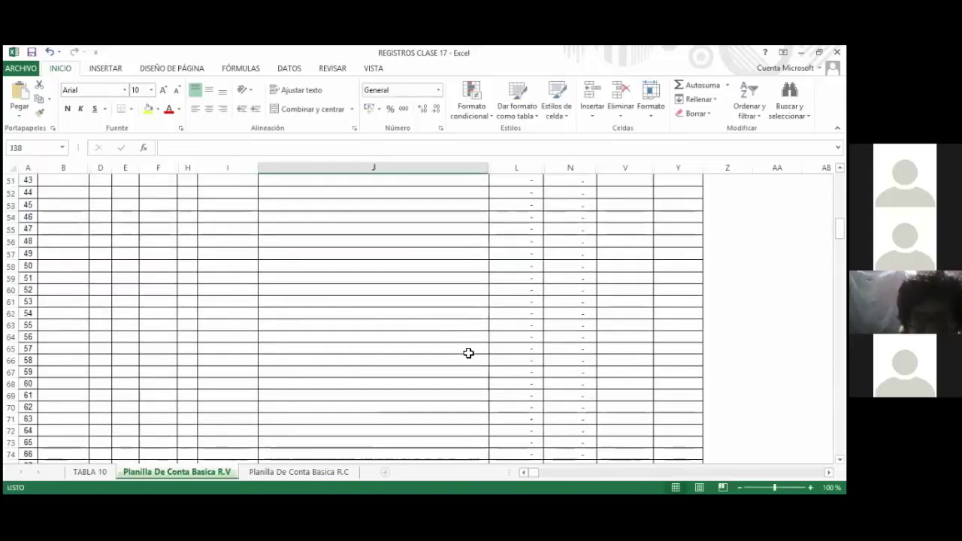
{"action": "scroll", "coordinate": [471, 351], "scroll_direction": "down", "scroll_amount": 10}
{"action": "scroll", "coordinate": [479, 345], "scroll_direction": "down", "scroll_amount": 10}
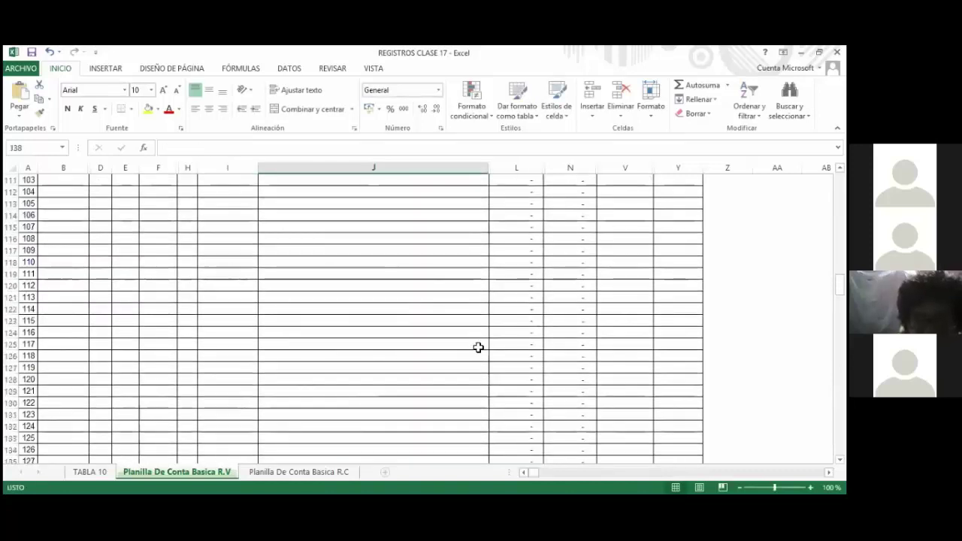
{"action": "scroll", "coordinate": [688, 299], "scroll_direction": "down", "scroll_amount": 7}
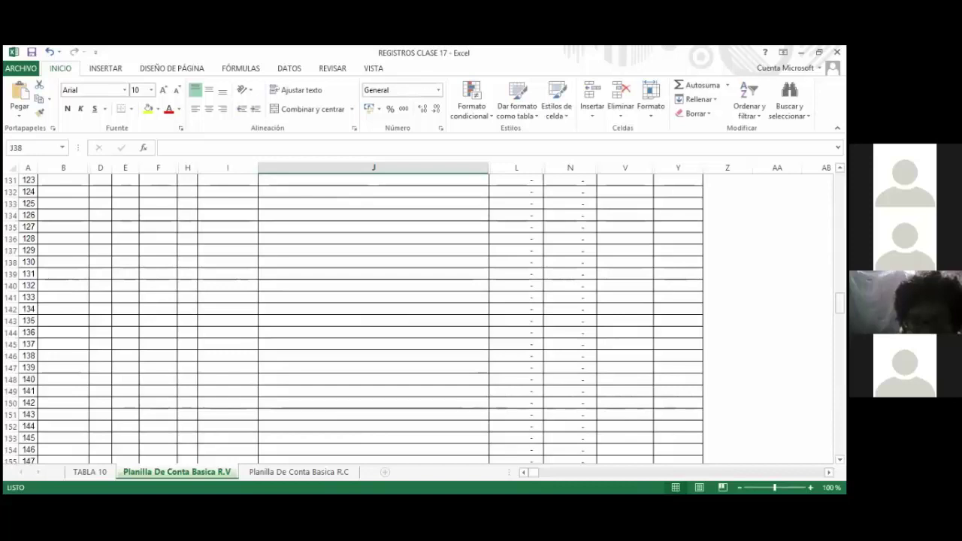
{"action": "scroll", "coordinate": [616, 321], "scroll_direction": "down", "scroll_amount": 20}
{"action": "scroll", "coordinate": [616, 320], "scroll_direction": "up", "scroll_amount": 8}
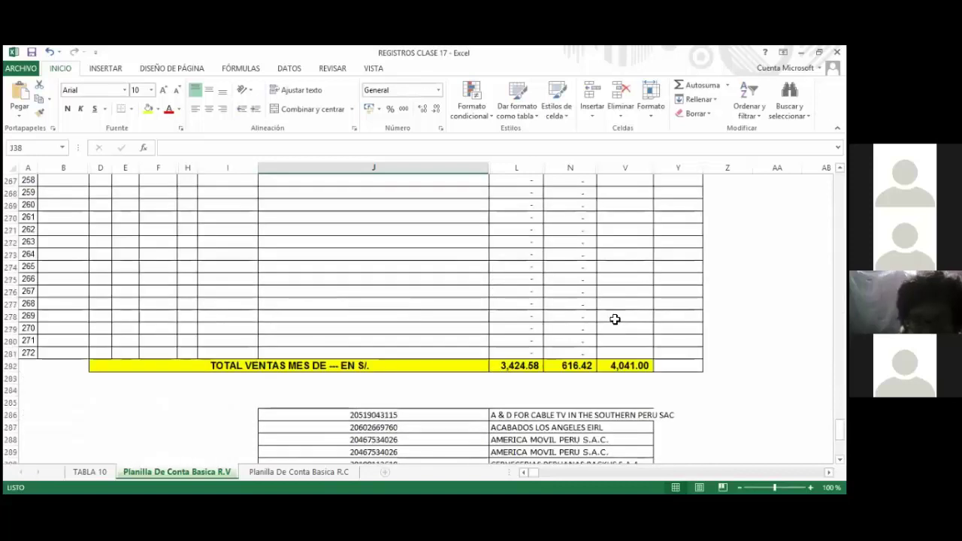
{"action": "scroll", "coordinate": [613, 319], "scroll_direction": "up", "scroll_amount": 4}
{"action": "scroll", "coordinate": [613, 320], "scroll_direction": "down", "scroll_amount": 3}
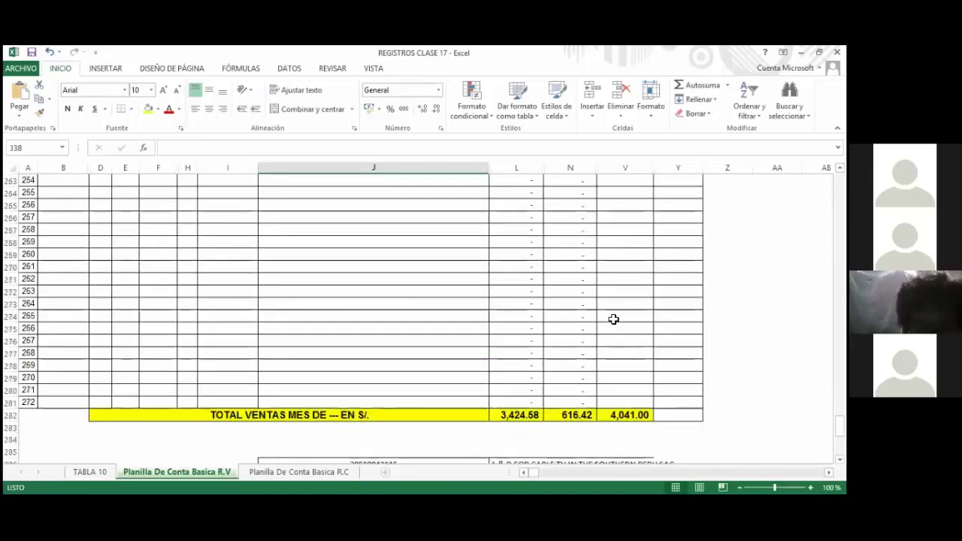
{"action": "scroll", "coordinate": [613, 319], "scroll_direction": "down", "scroll_amount": 4}
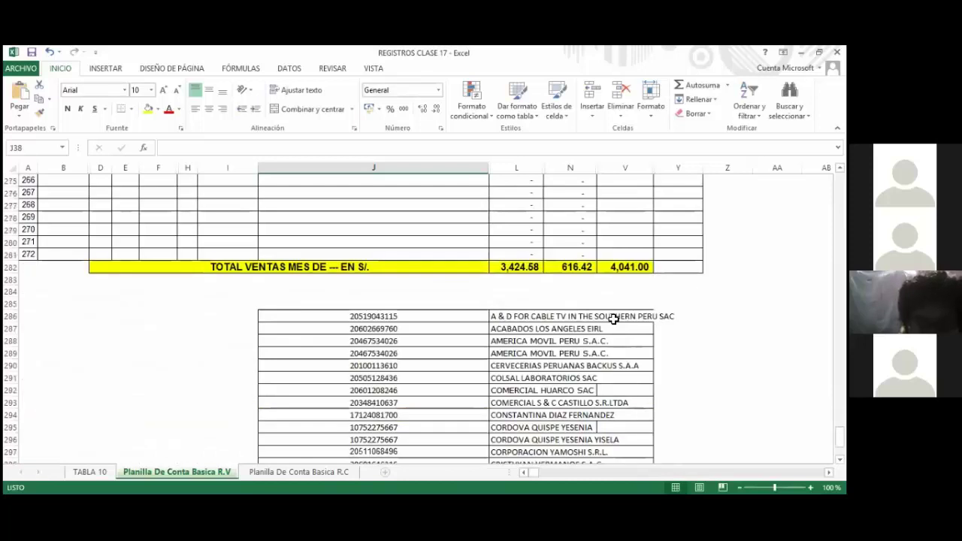
{"action": "scroll", "coordinate": [614, 320], "scroll_direction": "down", "scroll_amount": 3}
{"action": "scroll", "coordinate": [614, 319], "scroll_direction": "up", "scroll_amount": 1}
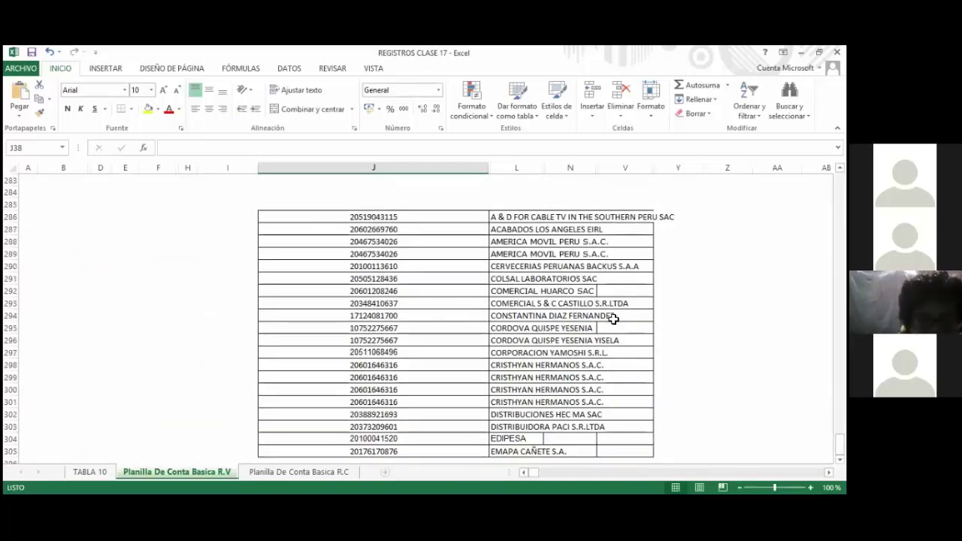
{"action": "scroll", "coordinate": [613, 319], "scroll_direction": "down", "scroll_amount": 2}
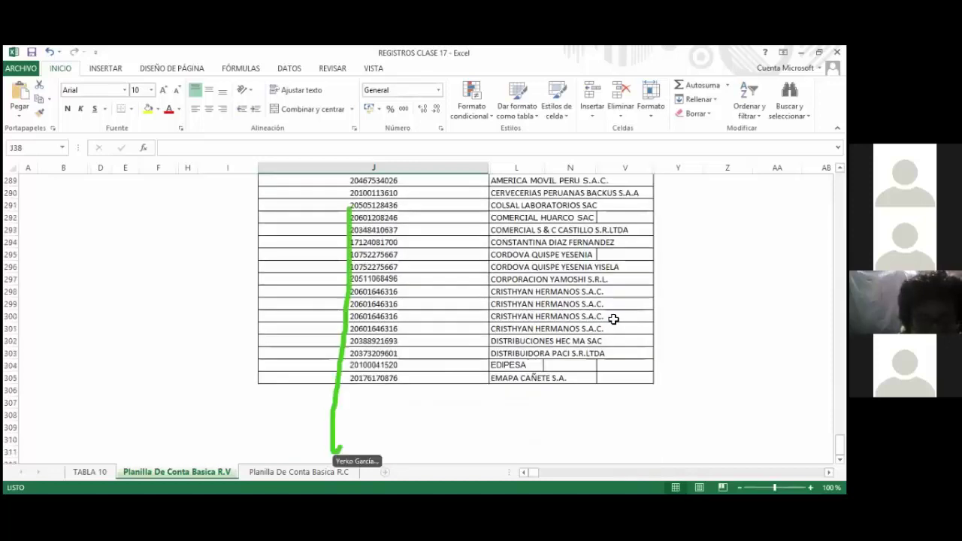
{"action": "scroll", "coordinate": [613, 320], "scroll_direction": "up", "scroll_amount": 1}
{"action": "scroll", "coordinate": [613, 319], "scroll_direction": "up", "scroll_amount": 1}
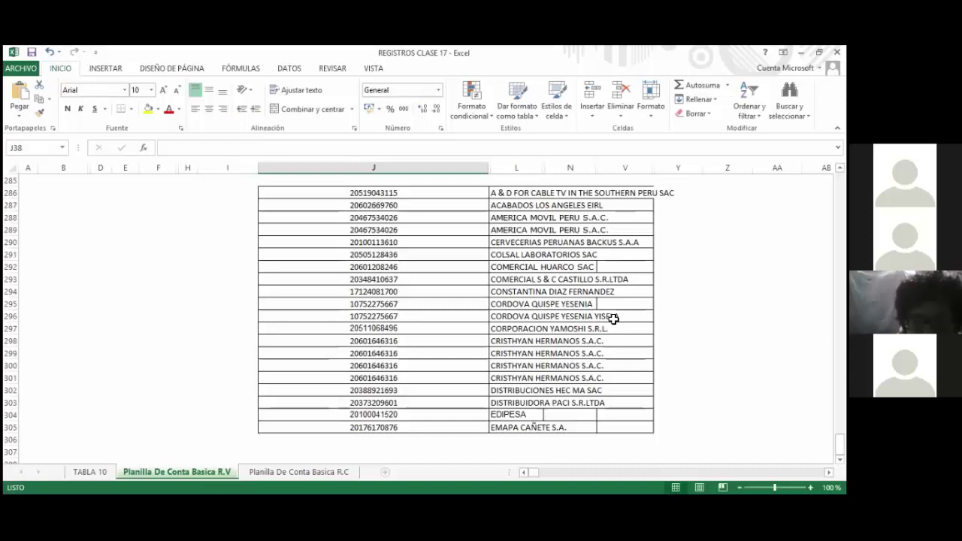
{"action": "scroll", "coordinate": [613, 319], "scroll_direction": "up", "scroll_amount": 15}
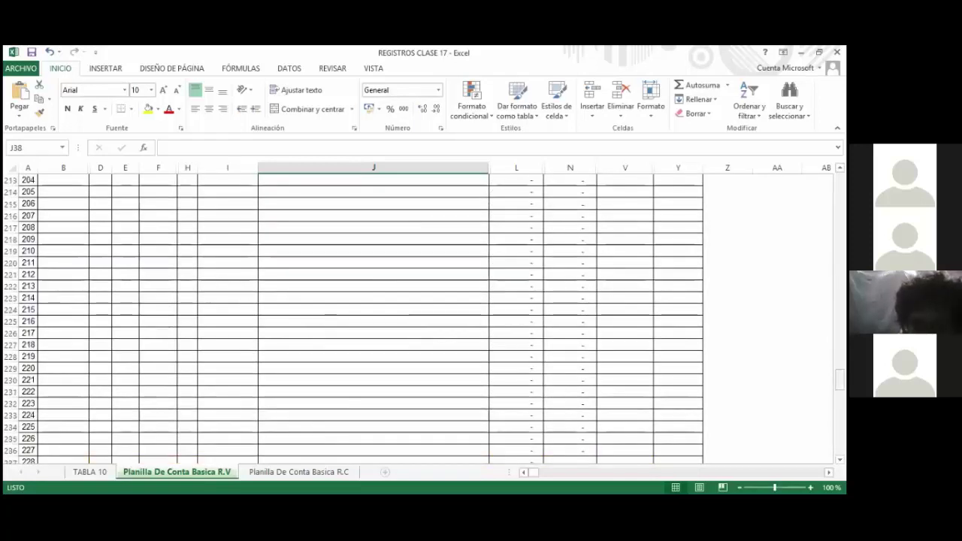
{"action": "scroll", "coordinate": [662, 339], "scroll_direction": "down", "scroll_amount": 9}
{"action": "scroll", "coordinate": [662, 339], "scroll_direction": "down", "scroll_amount": 5}
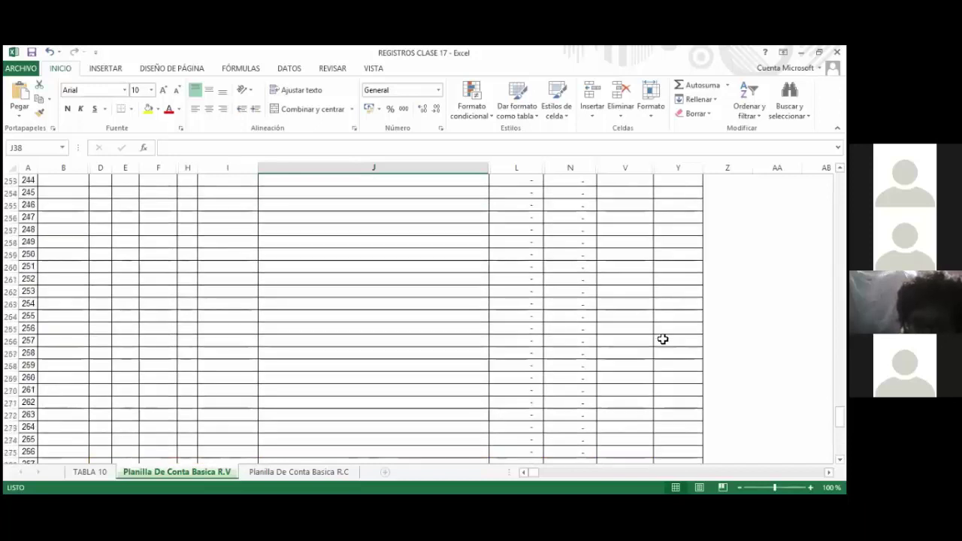
{"action": "scroll", "coordinate": [662, 339], "scroll_direction": "down", "scroll_amount": 5}
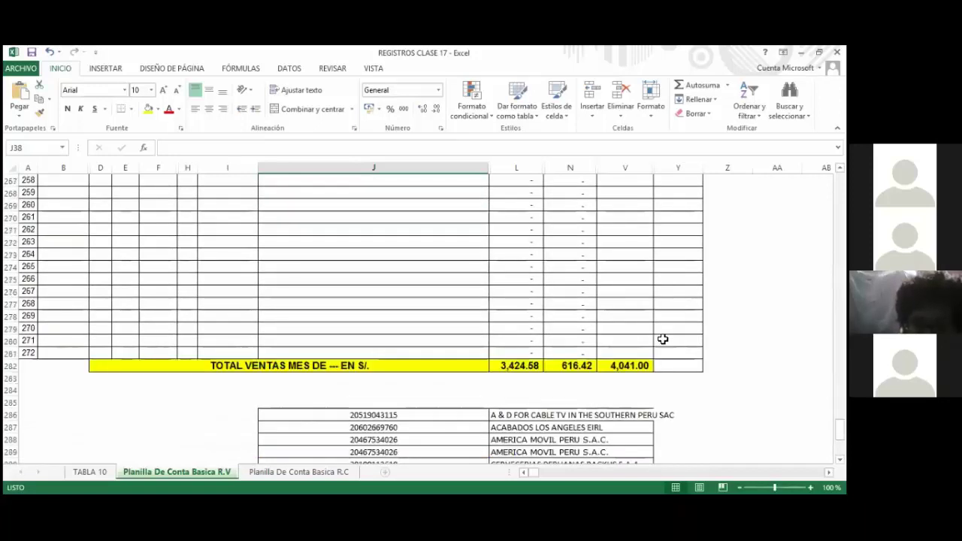
{"action": "scroll", "coordinate": [663, 339], "scroll_direction": "down", "scroll_amount": 3}
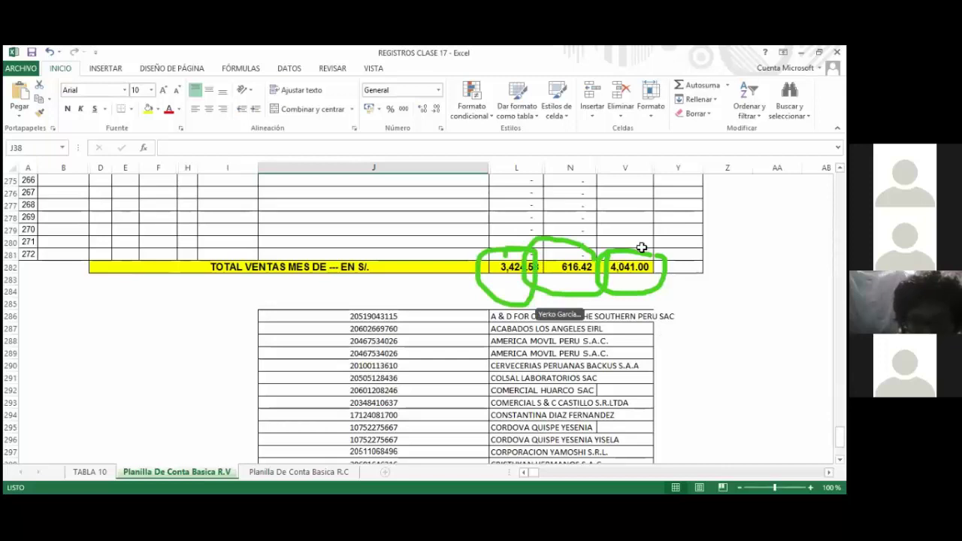
{"action": "left_click", "coordinate": [624, 266]}
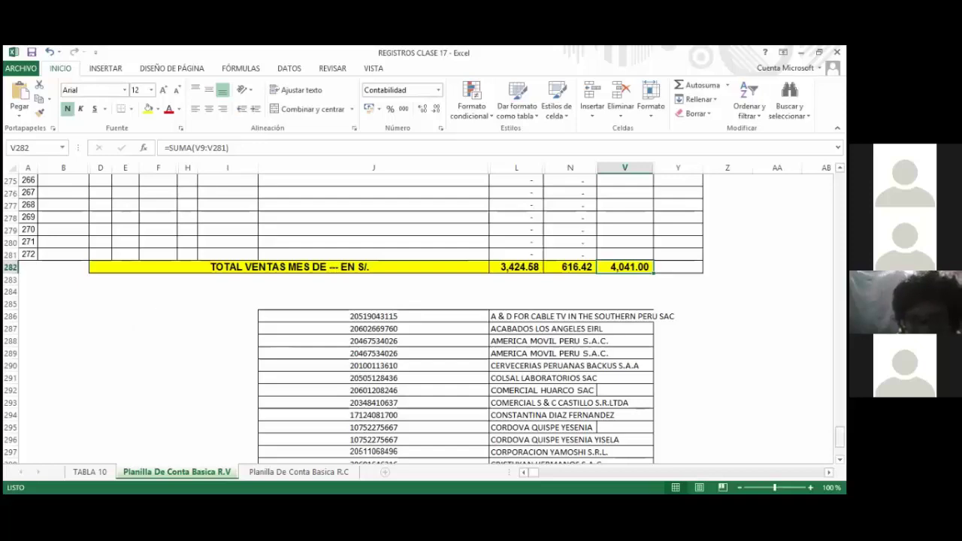
- Select the twelve payment totals V9:V20 and read their 4041 sum in the status bar
{"action": "scroll", "coordinate": [669, 229], "scroll_direction": "up", "scroll_amount": 20}
{"action": "scroll", "coordinate": [670, 230], "scroll_direction": "up", "scroll_amount": 10}
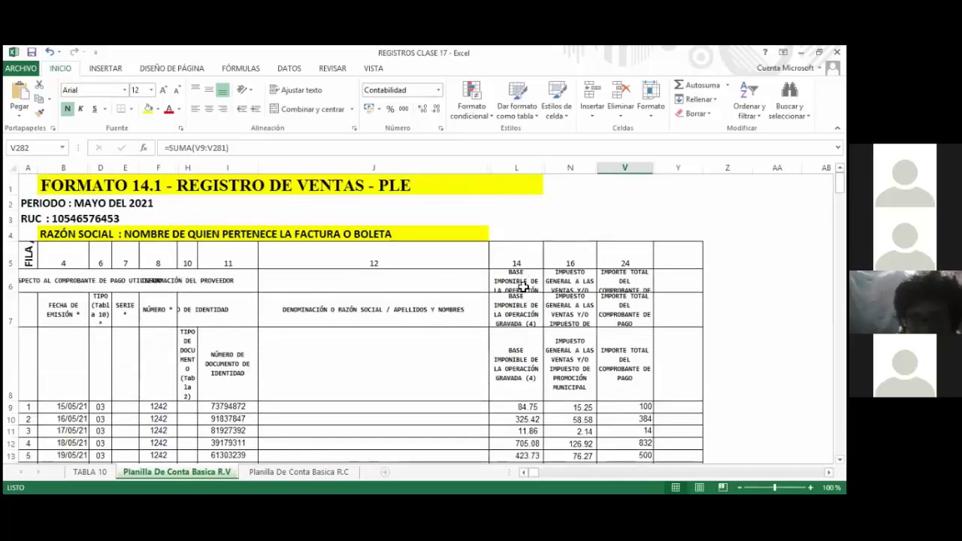
{"action": "scroll", "coordinate": [524, 286], "scroll_direction": "down", "scroll_amount": 1}
{"action": "scroll", "coordinate": [524, 287], "scroll_direction": "down", "scroll_amount": 1}
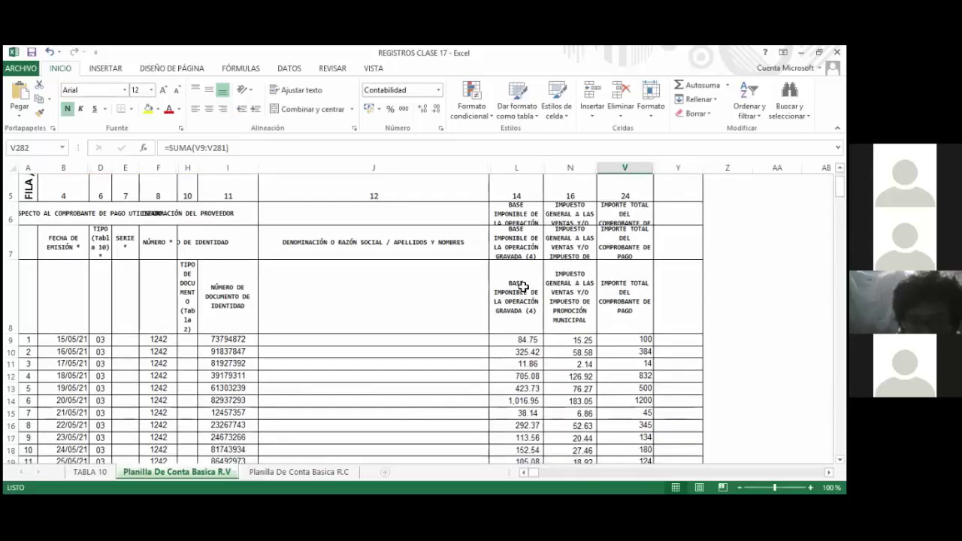
{"action": "scroll", "coordinate": [524, 287], "scroll_direction": "up", "scroll_amount": 1}
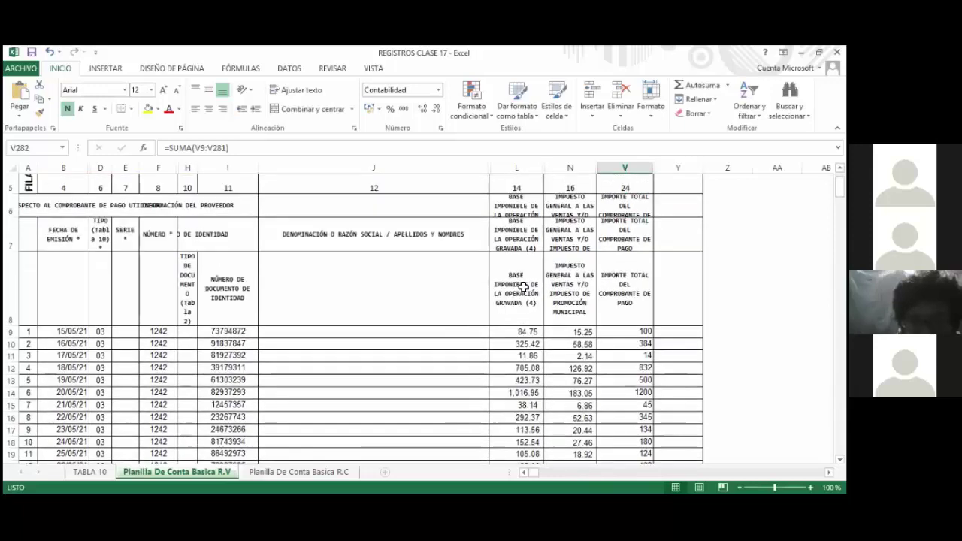
{"action": "scroll", "coordinate": [526, 289], "scroll_direction": "down", "scroll_amount": 1}
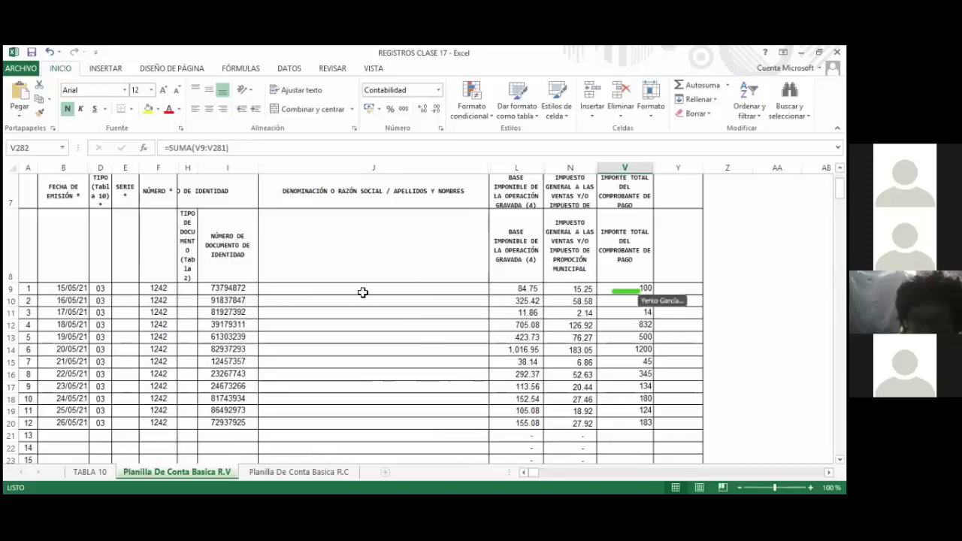
{"action": "left_click", "coordinate": [629, 290]}
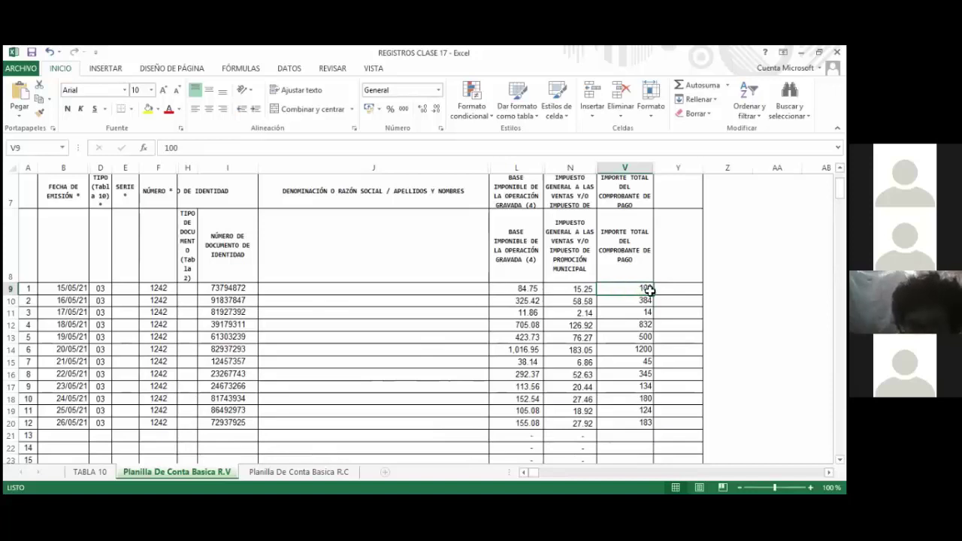
{"action": "mouse_move", "coordinate": [654, 295]}
{"action": "left_mouse_down"}
{"action": "mouse_move", "coordinate": [657, 362]}
{"action": "mouse_move", "coordinate": [654, 295]}
{"action": "mouse_move", "coordinate": [632, 297]}
{"action": "mouse_move", "coordinate": [641, 425]}
{"action": "left_mouse_up"}
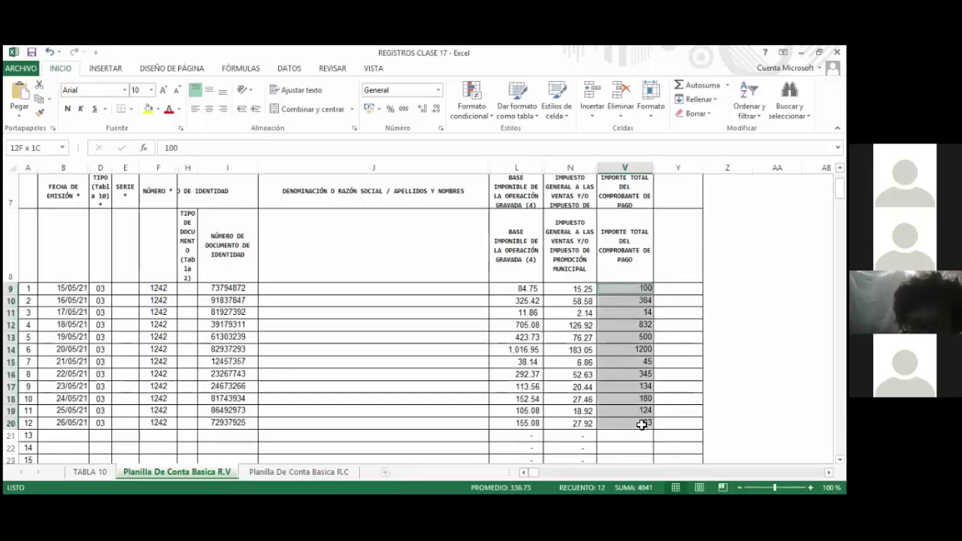
{"action": "left_click_drag", "start_coordinate": [641, 424], "coordinate": [641, 424]}
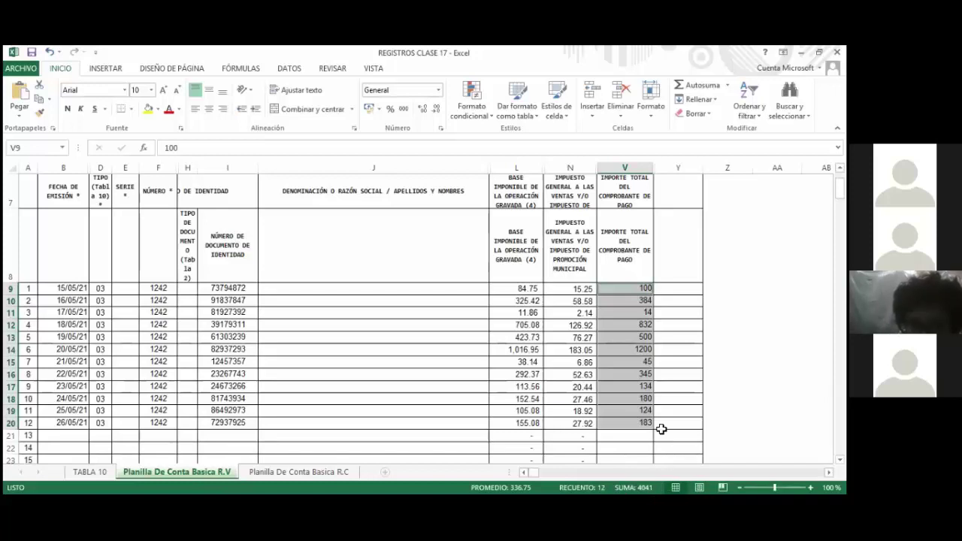
- Move down to compare that sum with the TOTAL VENTAS row
{"action": "scroll", "coordinate": [662, 409], "scroll_direction": "down", "scroll_amount": 3}
{"action": "scroll", "coordinate": [662, 409], "scroll_direction": "down", "scroll_amount": 3}
{"action": "scroll", "coordinate": [662, 409], "scroll_direction": "down", "scroll_amount": 3}
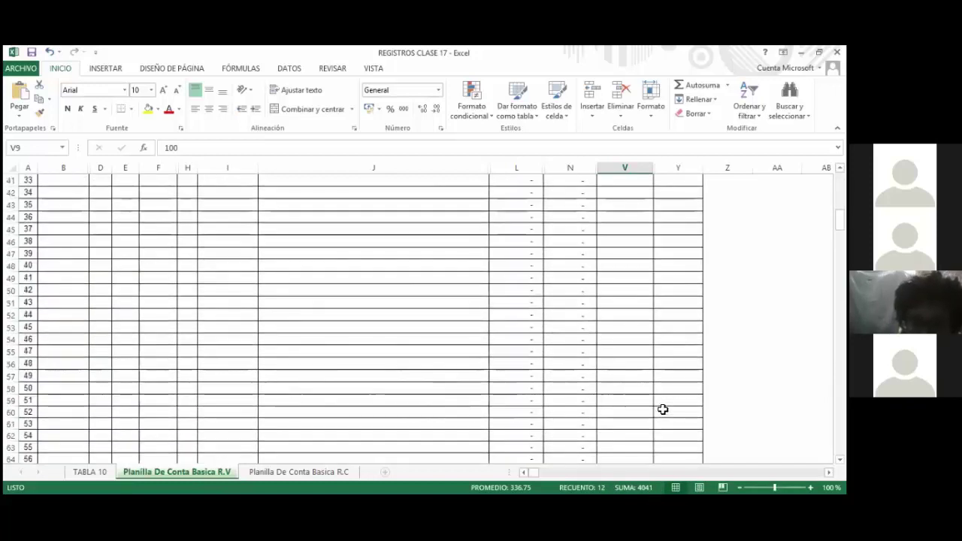
{"action": "scroll", "coordinate": [662, 409], "scroll_direction": "down", "scroll_amount": 9}
{"action": "scroll", "coordinate": [662, 408], "scroll_direction": "down", "scroll_amount": 1}
{"action": "scroll", "coordinate": [662, 408], "scroll_direction": "down", "scroll_amount": 2}
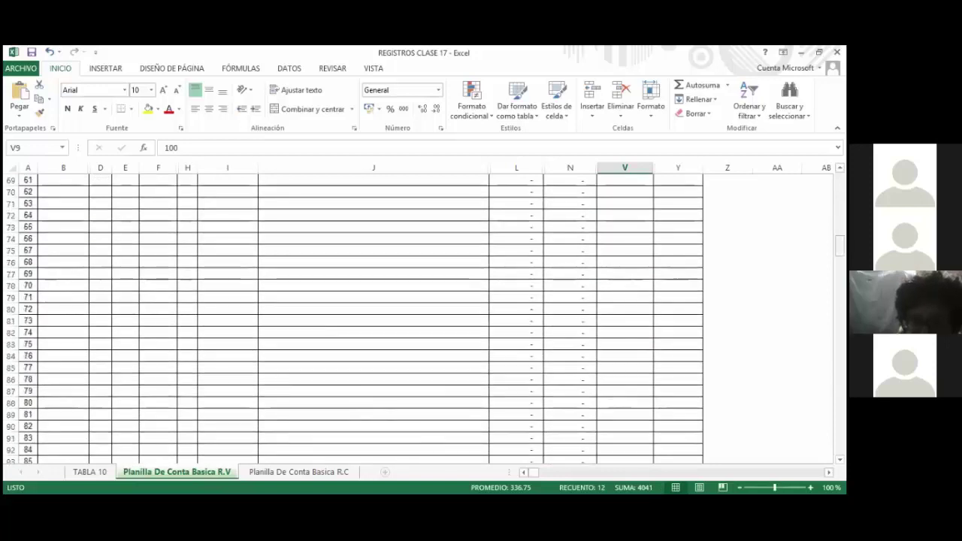
{"action": "left_click_drag", "start_coordinate": [839, 245], "coordinate": [840, 444]}
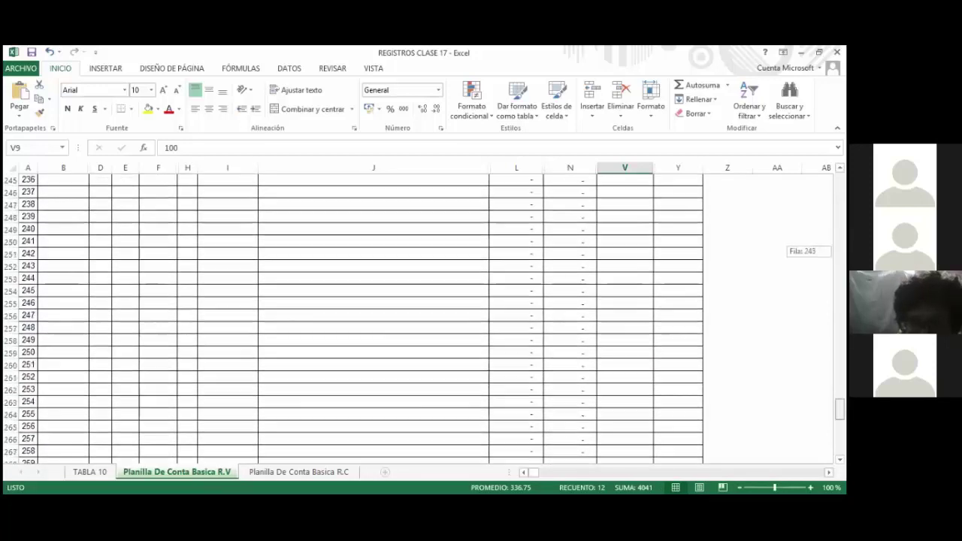
{"action": "scroll", "coordinate": [631, 353], "scroll_direction": "up", "scroll_amount": 4}
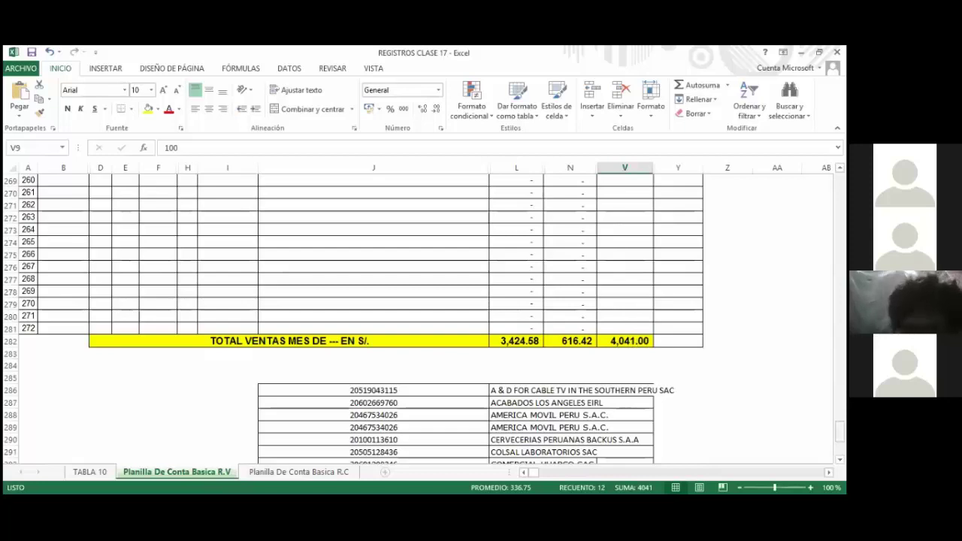
{"action": "left_click_drag", "start_coordinate": [839, 432], "coordinate": [839, 186]}
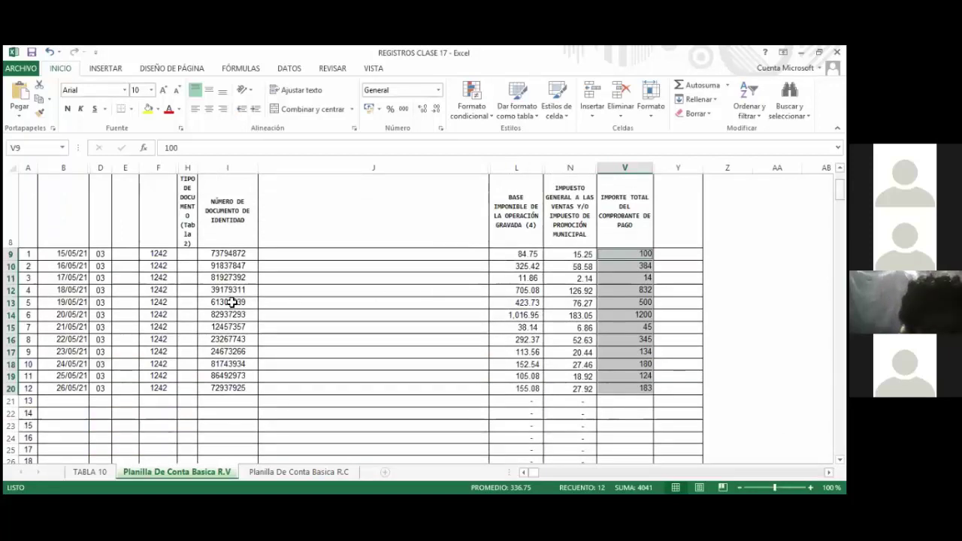
- Check the last sale date and the empty date cell below it in row 21
{"action": "left_click", "coordinate": [27, 401]}
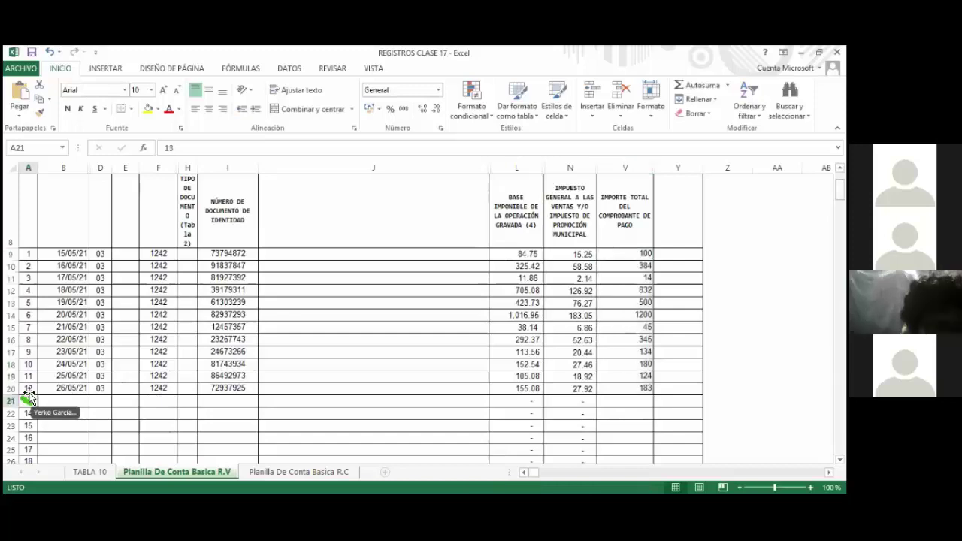
{"action": "scroll", "coordinate": [64, 360], "scroll_direction": "down", "scroll_amount": 1}
{"action": "scroll", "coordinate": [64, 360], "scroll_direction": "down", "scroll_amount": 1}
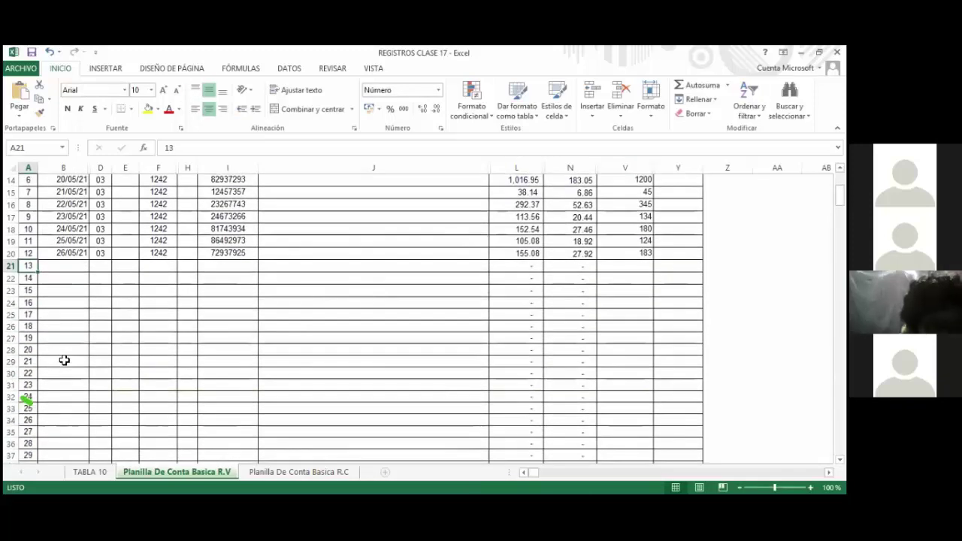
{"action": "left_click", "coordinate": [84, 257]}
{"action": "left_click", "coordinate": [83, 269]}
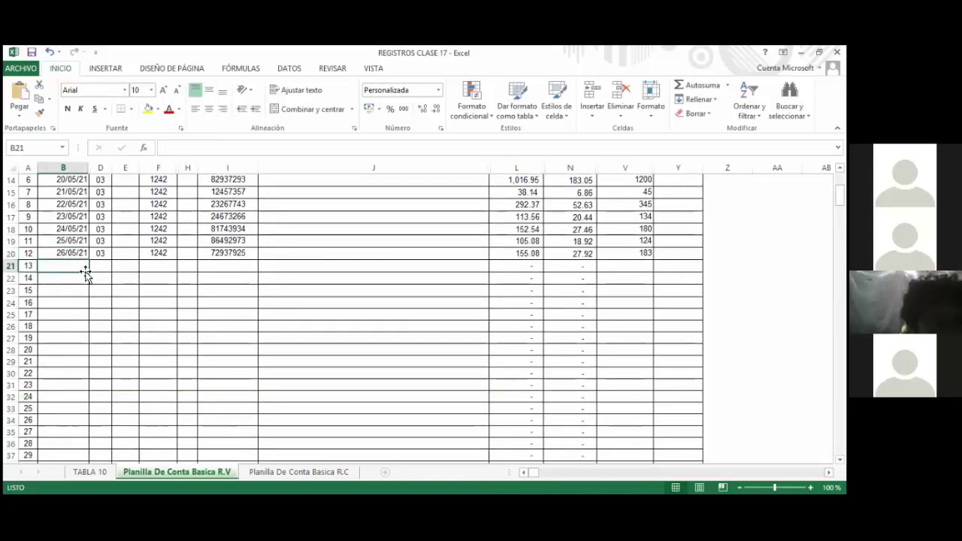
{"action": "mouse_move", "coordinate": [87, 276]}
{"action": "left_mouse_down"}
{"action": "mouse_move", "coordinate": [675, 399]}
{"action": "mouse_move", "coordinate": [90, 269]}
{"action": "left_mouse_up"}
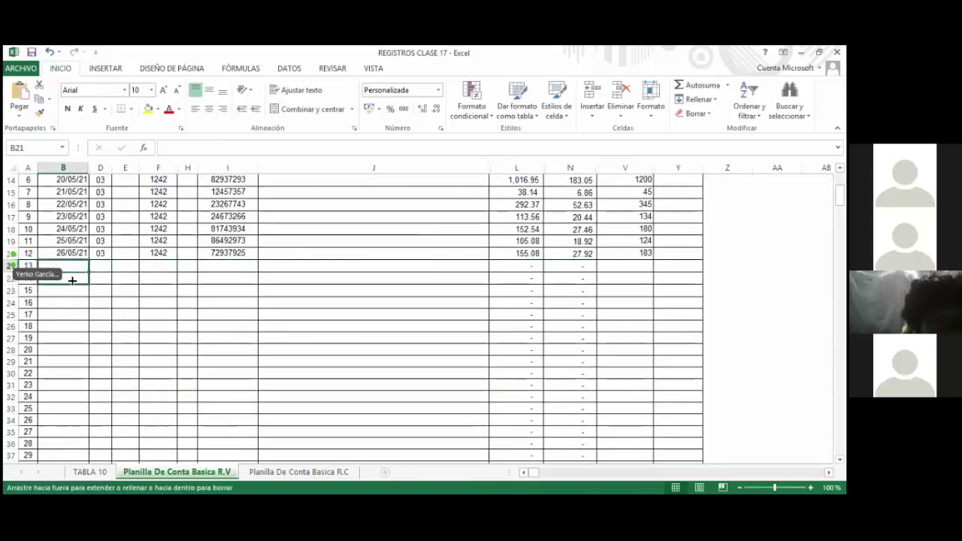
- Select the empty rows 21–27 by their headers, change their heights, then deselect
{"action": "left_click", "coordinate": [28, 268]}
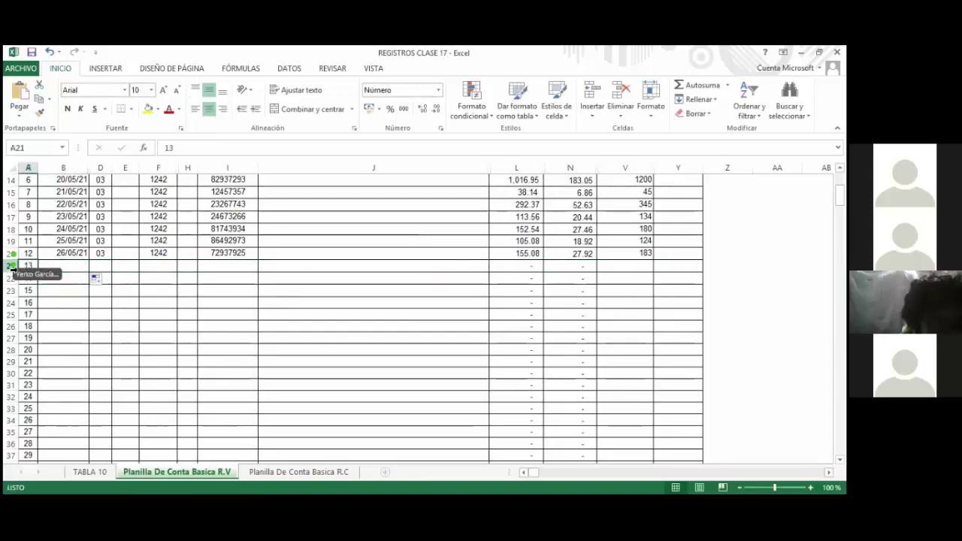
{"action": "left_click", "coordinate": [11, 267]}
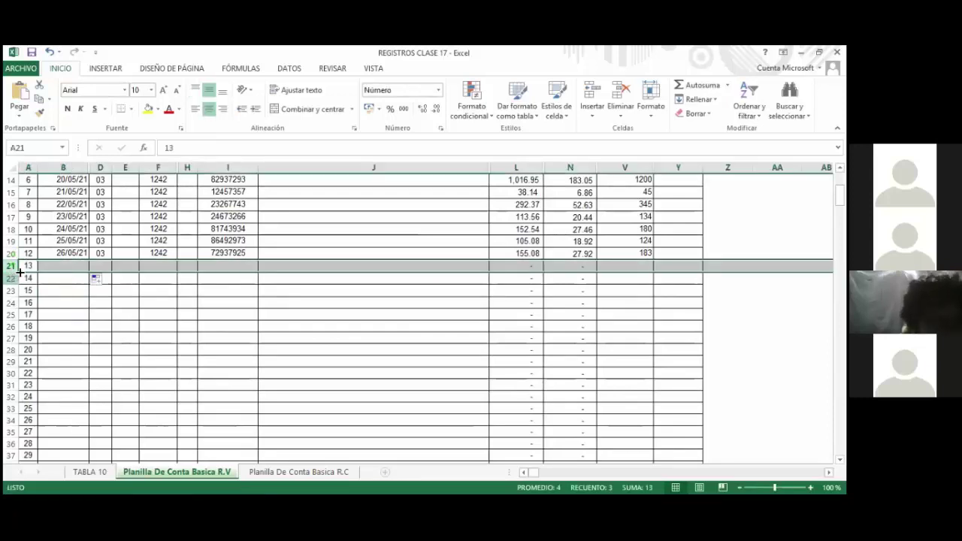
{"action": "mouse_move", "coordinate": [15, 270]}
{"action": "left_mouse_down"}
{"action": "mouse_move", "coordinate": [18, 414]}
{"action": "mouse_move", "coordinate": [17, 268]}
{"action": "mouse_move", "coordinate": [13, 278]}
{"action": "left_mouse_up"}
{"action": "left_click", "coordinate": [13, 279], "text": "ctrl"}
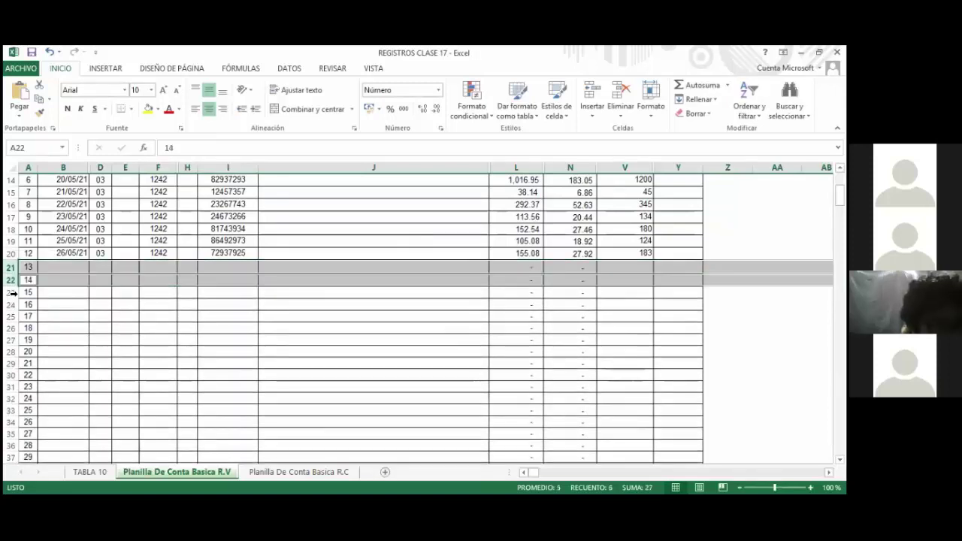
{"action": "left_click", "coordinate": [13, 292], "text": "ctrl"}
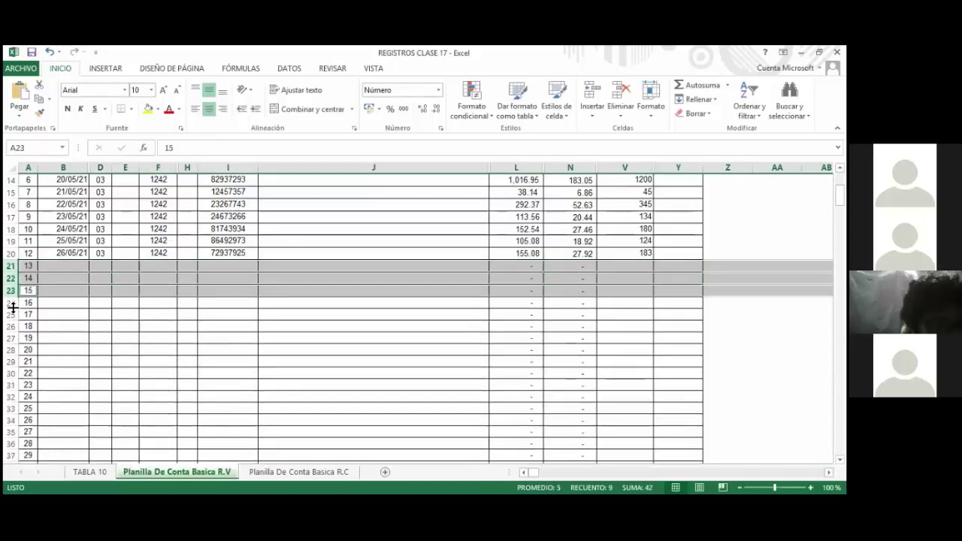
{"action": "left_click_drag", "start_coordinate": [14, 309], "coordinate": [17, 355]}
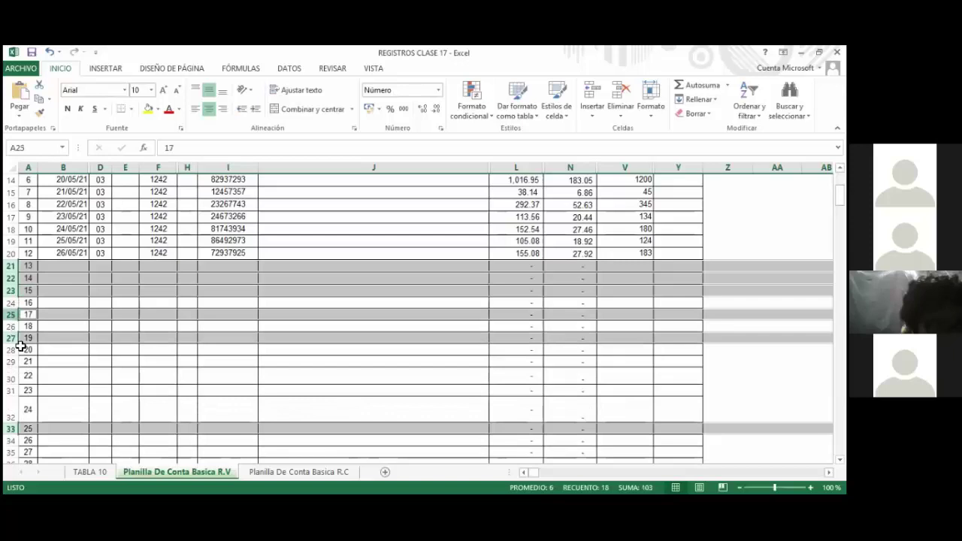
{"action": "left_click", "coordinate": [15, 326], "text": "ctrl"}
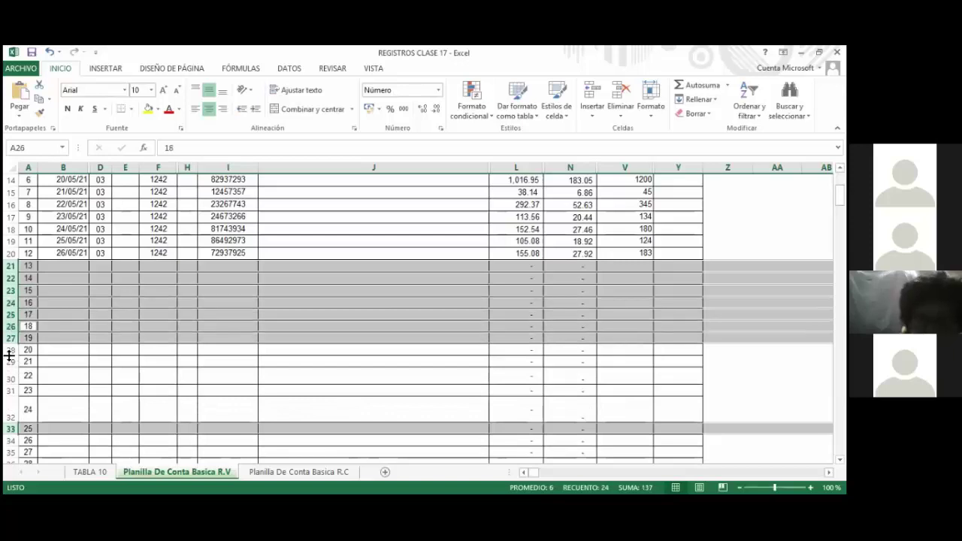
{"action": "left_click", "coordinate": [77, 314]}
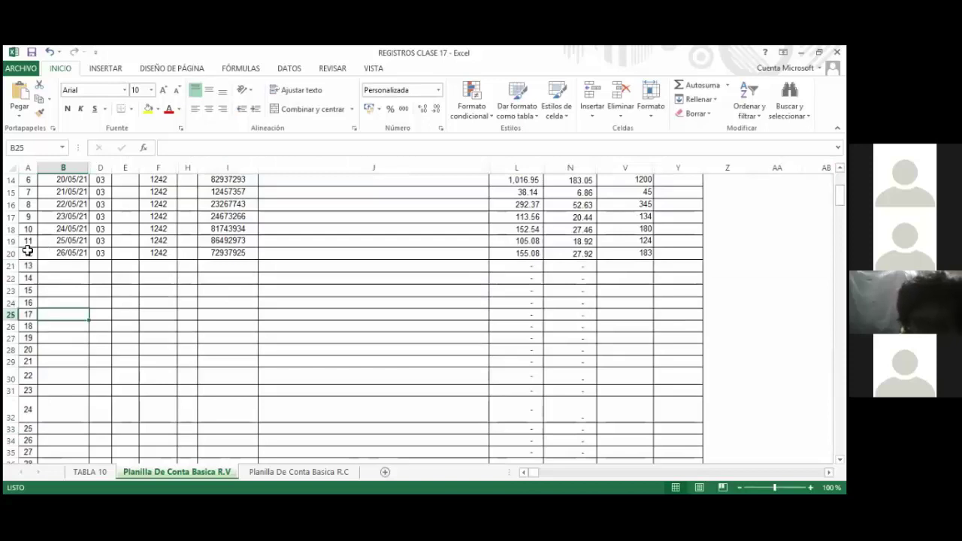
- Select row 281 across columns A to Y and extend the selection upward
{"action": "scroll", "coordinate": [91, 272], "scroll_direction": "down", "scroll_amount": 9}
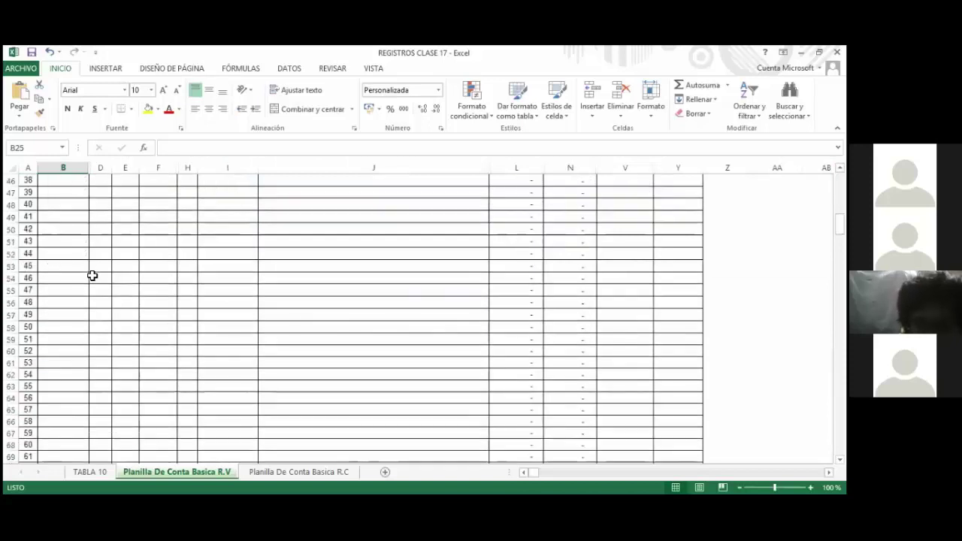
{"action": "scroll", "coordinate": [91, 272], "scroll_direction": "down", "scroll_amount": 12}
{"action": "scroll", "coordinate": [284, 323], "scroll_direction": "down", "scroll_amount": 13}
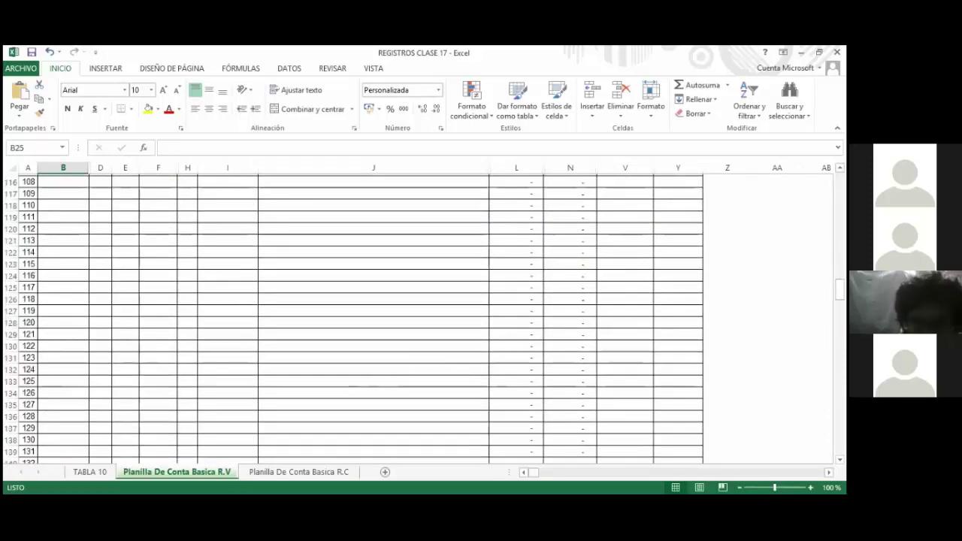
{"action": "left_click_drag", "start_coordinate": [840, 289], "coordinate": [839, 427]}
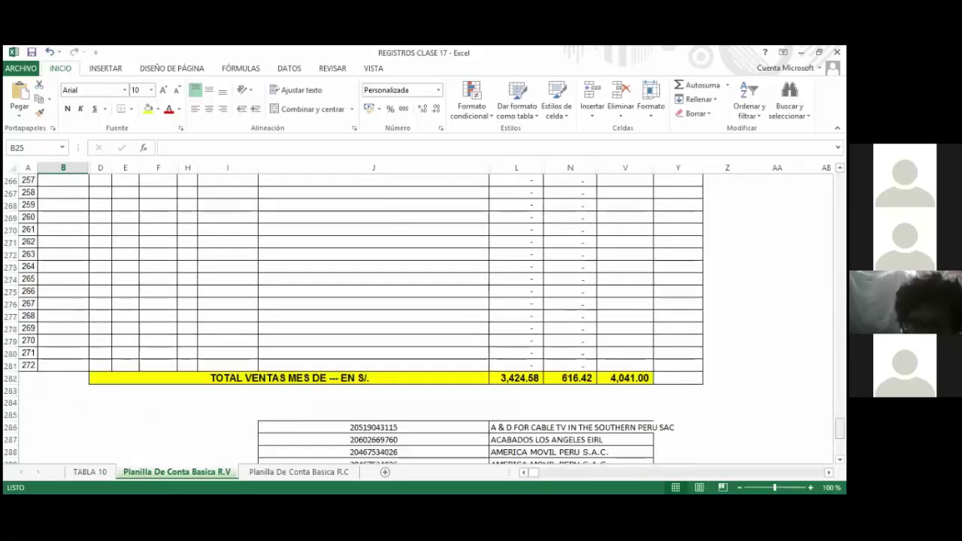
{"action": "scroll", "coordinate": [271, 301], "scroll_direction": "down", "scroll_amount": 2}
{"action": "scroll", "coordinate": [75, 338], "scroll_direction": "up", "scroll_amount": 2}
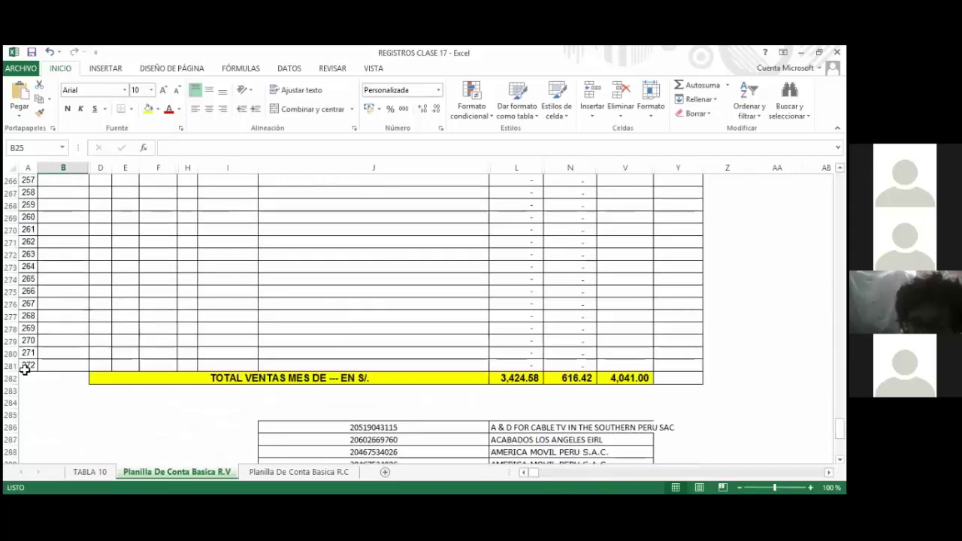
{"action": "left_click_drag", "start_coordinate": [30, 366], "coordinate": [702, 371]}
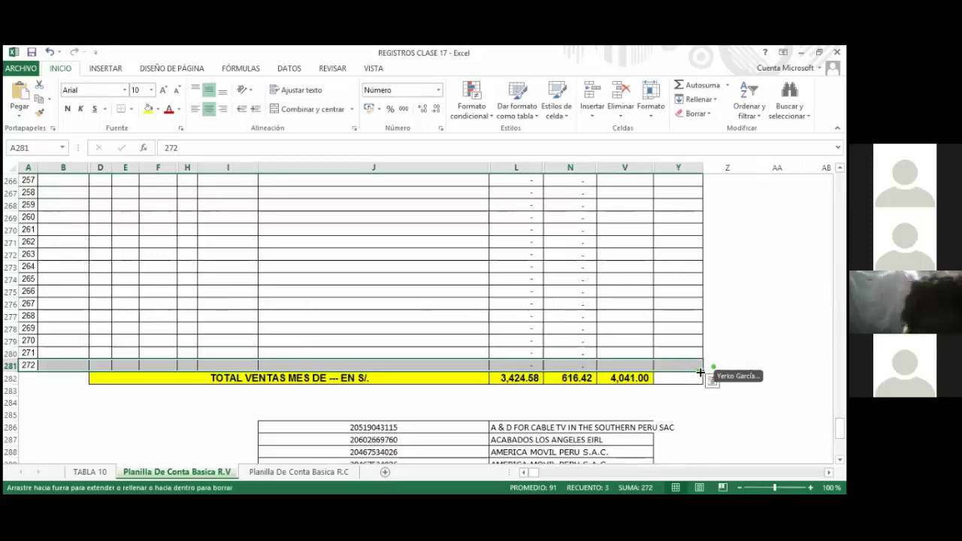
{"action": "left_click_drag", "start_coordinate": [699, 360], "coordinate": [699, 210]}
{"action": "left_click_drag", "start_coordinate": [702, 174], "coordinate": [702, 170]}
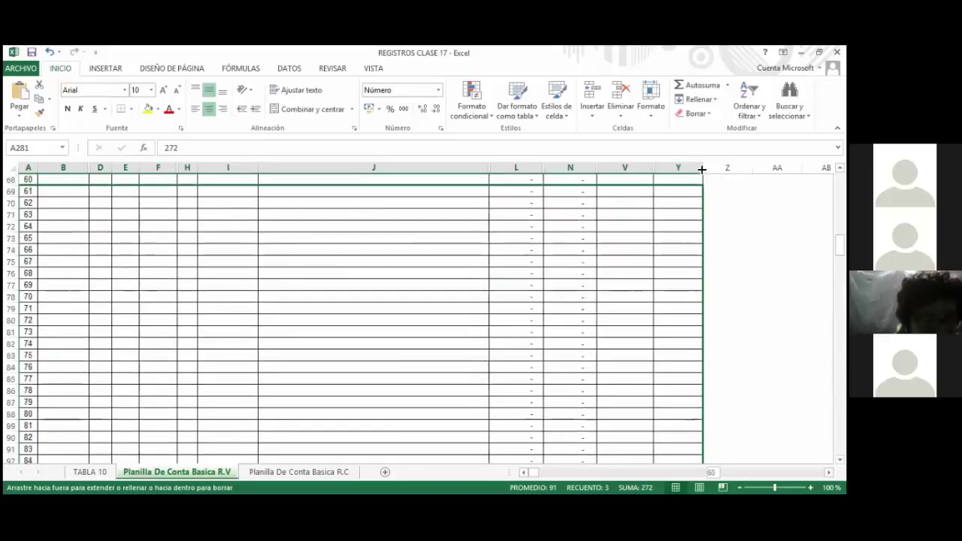
{"action": "left_click_drag", "start_coordinate": [702, 170], "coordinate": [702, 170]}
- Extend the selection up to row 21 and delete its numbering and dash placeholders
{"action": "scroll", "coordinate": [702, 169], "scroll_direction": "up", "scroll_amount": 2}
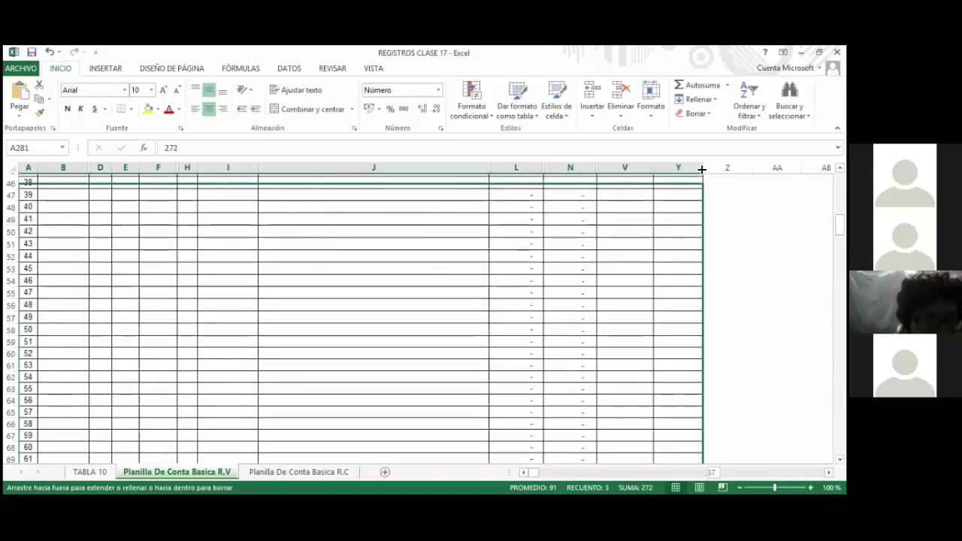
{"action": "scroll", "coordinate": [702, 169], "scroll_direction": "up", "scroll_amount": 2}
{"action": "scroll", "coordinate": [702, 169], "scroll_direction": "up", "scroll_amount": 2}
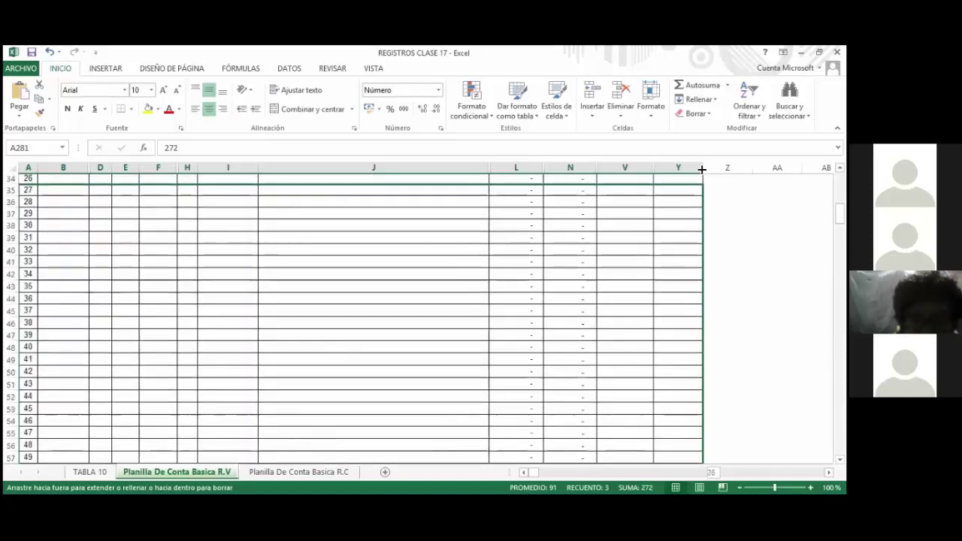
{"action": "scroll", "coordinate": [702, 169], "scroll_direction": "up", "scroll_amount": 2}
{"action": "scroll", "coordinate": [702, 169], "scroll_direction": "up", "scroll_amount": 1}
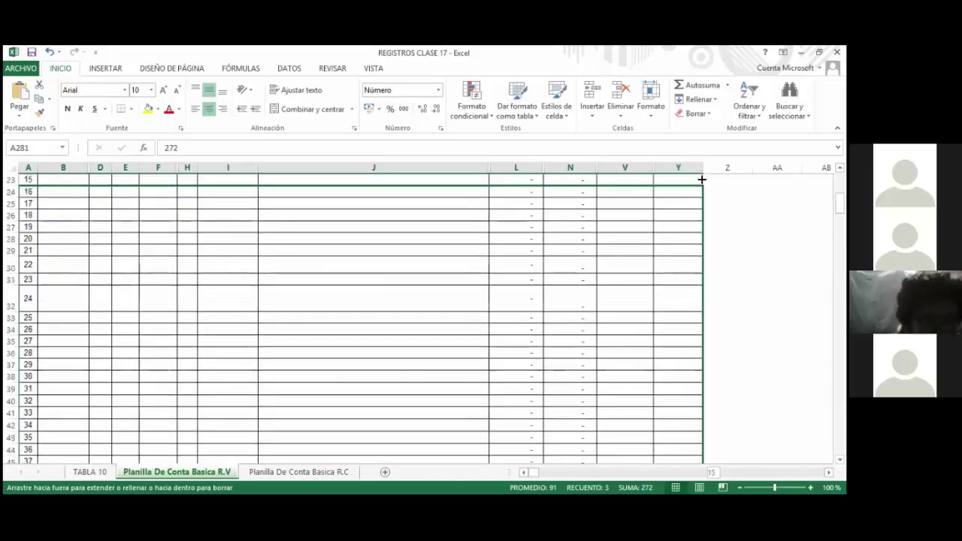
{"action": "mouse_move", "coordinate": [702, 169]}
{"action": "left_mouse_down"}
{"action": "mouse_move", "coordinate": [703, 202]}
{"action": "mouse_move", "coordinate": [700, 191]}
{"action": "left_mouse_up"}
{"action": "scroll", "coordinate": [703, 202], "scroll_direction": "up", "scroll_amount": 2}
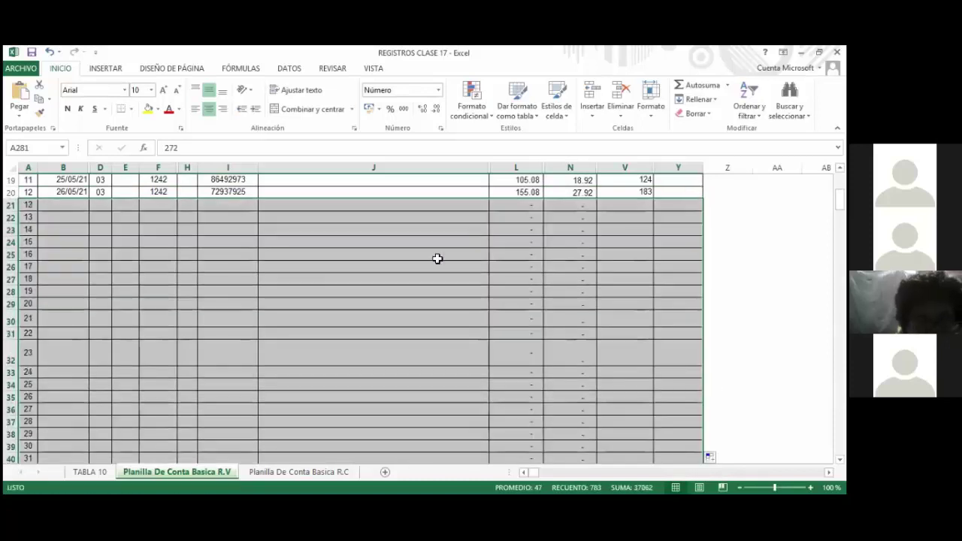
{"action": "key", "text": "Delete"}
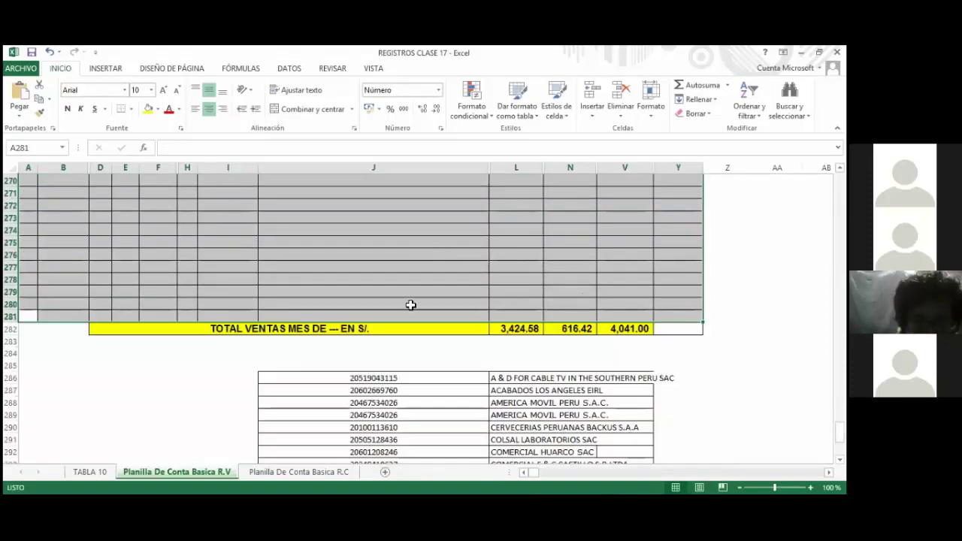
{"action": "scroll", "coordinate": [401, 307], "scroll_direction": "up", "scroll_amount": 2}
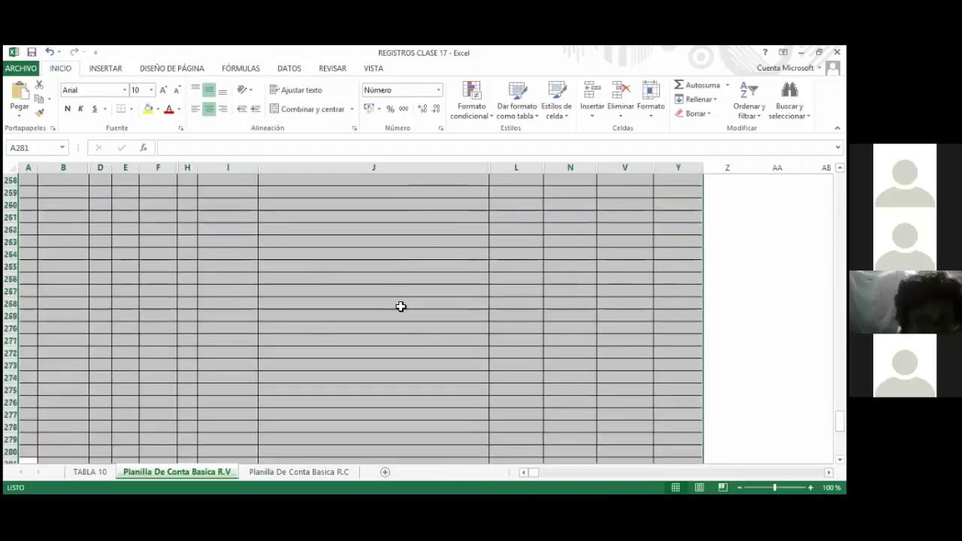
- Delete the selected unused cells, shifting cells up so TOTAL VENTAS lands in row 21
{"action": "right_click", "coordinate": [404, 305]}
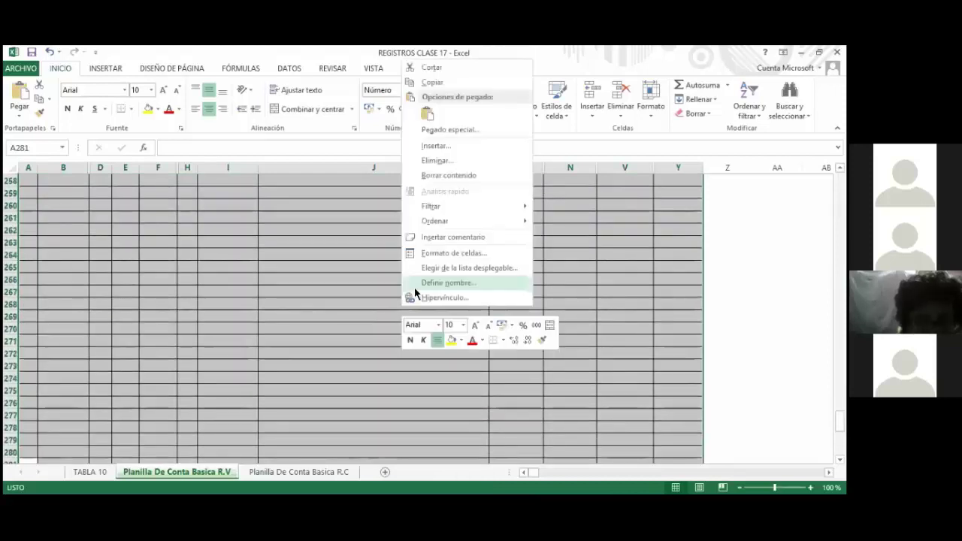
{"action": "left_click", "coordinate": [434, 160]}
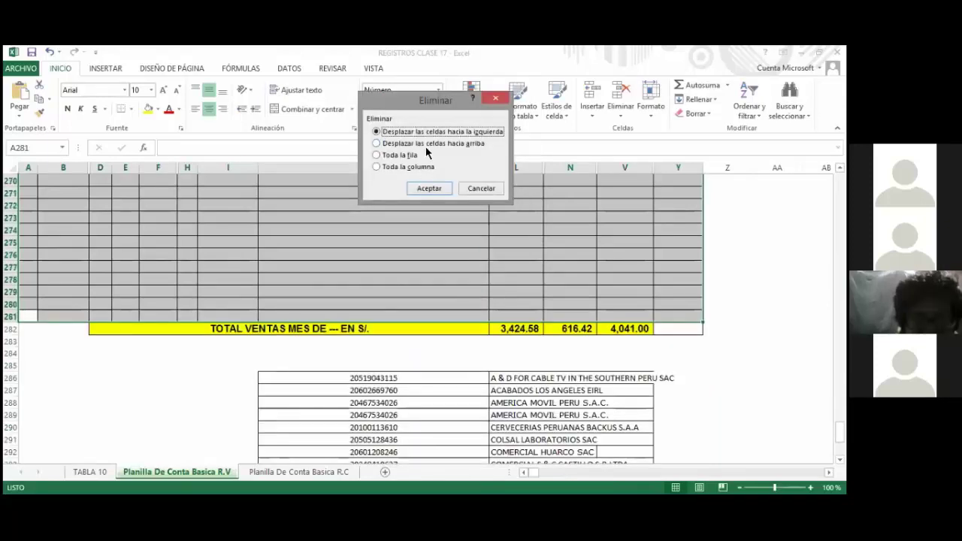
{"action": "key", "text": "Down"}
{"action": "left_click", "coordinate": [430, 189]}
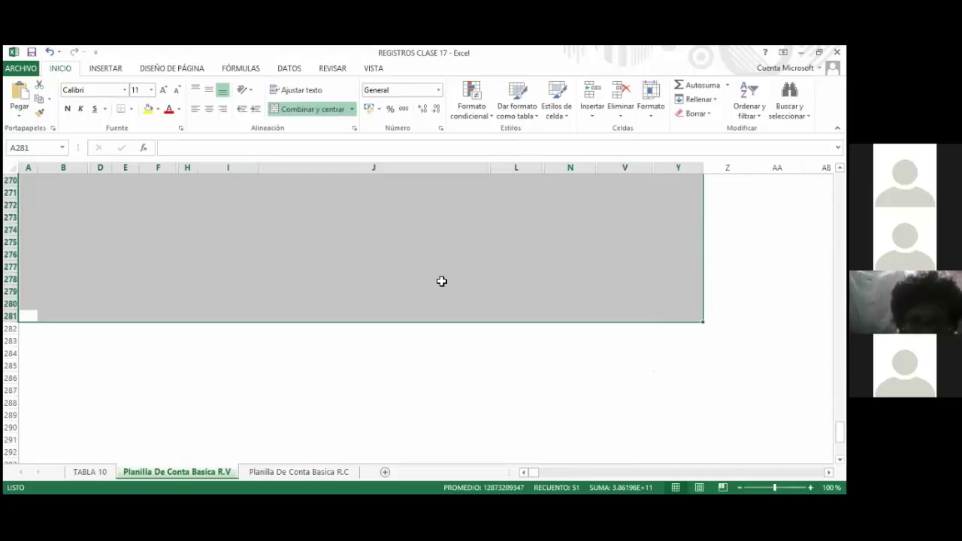
{"action": "scroll", "coordinate": [441, 281], "scroll_direction": "up", "scroll_amount": 1}
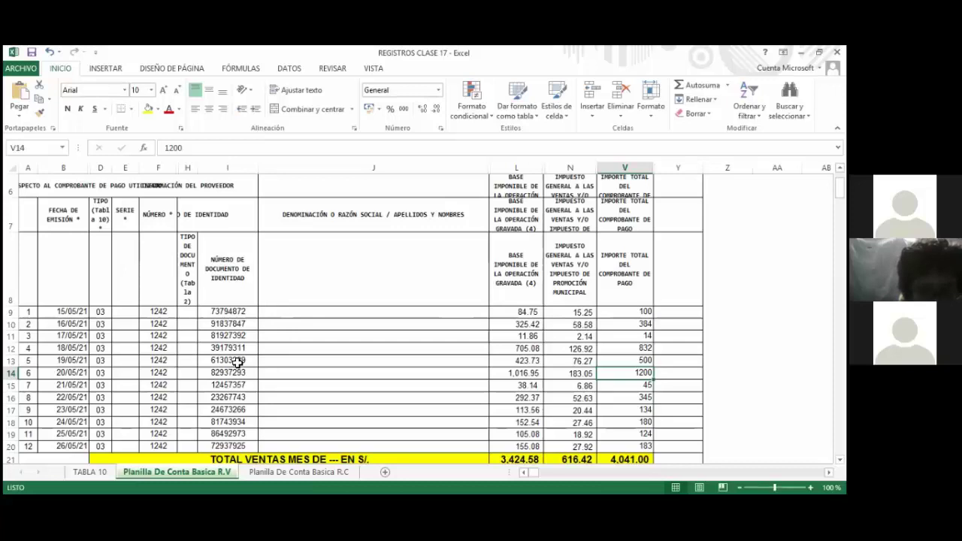
{"action": "left_click", "coordinate": [335, 458]}
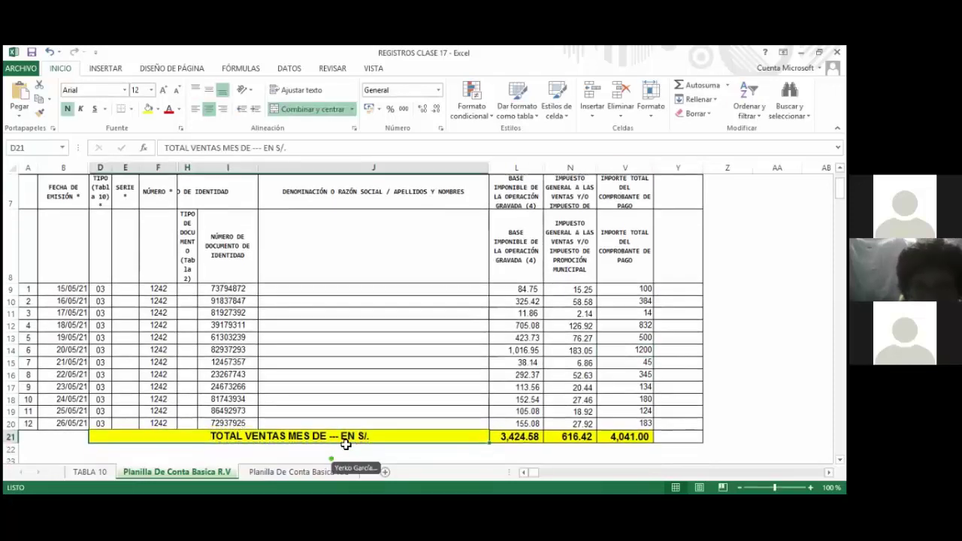
{"action": "double_click", "coordinate": [340, 440]}
{"action": "key", "text": "BackSpace"}
{"action": "key", "text": "BackSpace"}
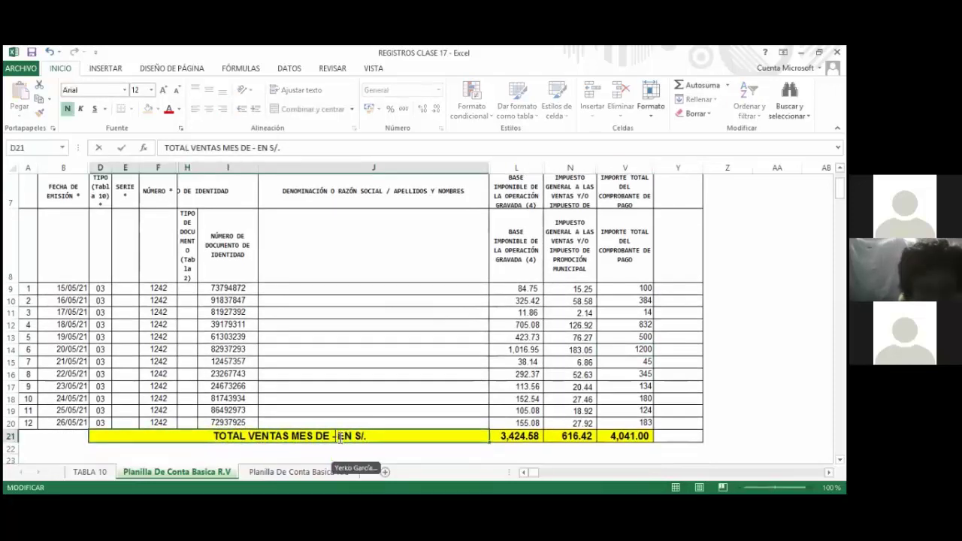
{"action": "key", "text": "BackSpace"}
{"action": "type", "text": "MAYO"}
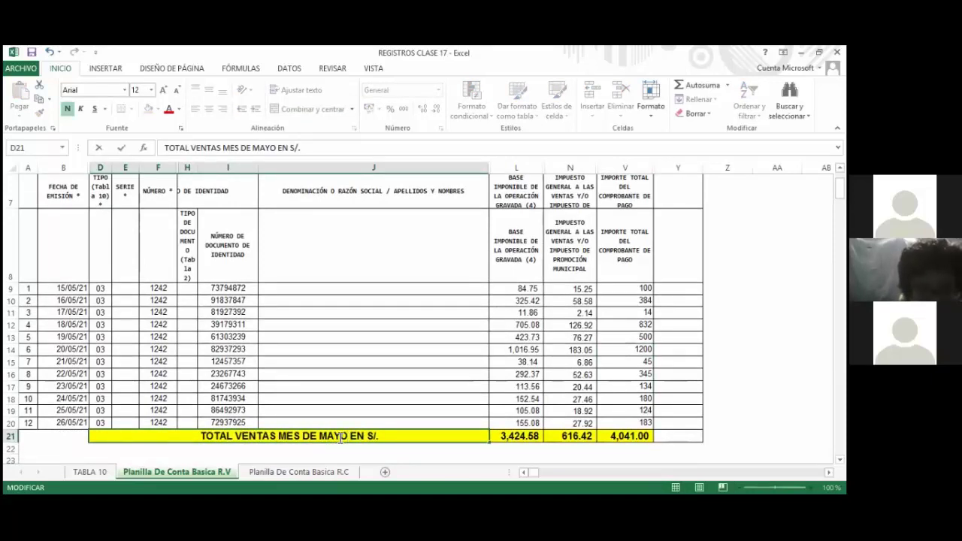
{"action": "type", "text": " 20 "}
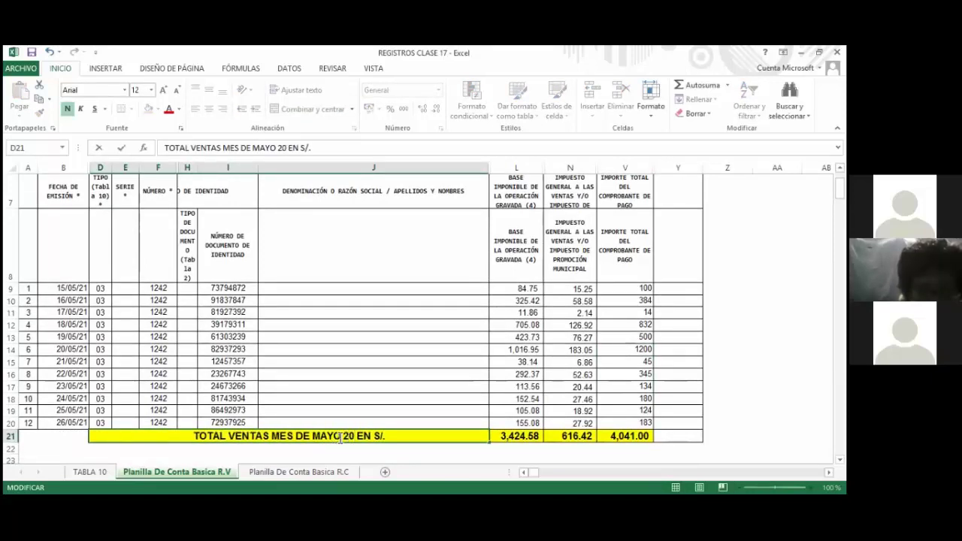
{"action": "type", "text": "21"}
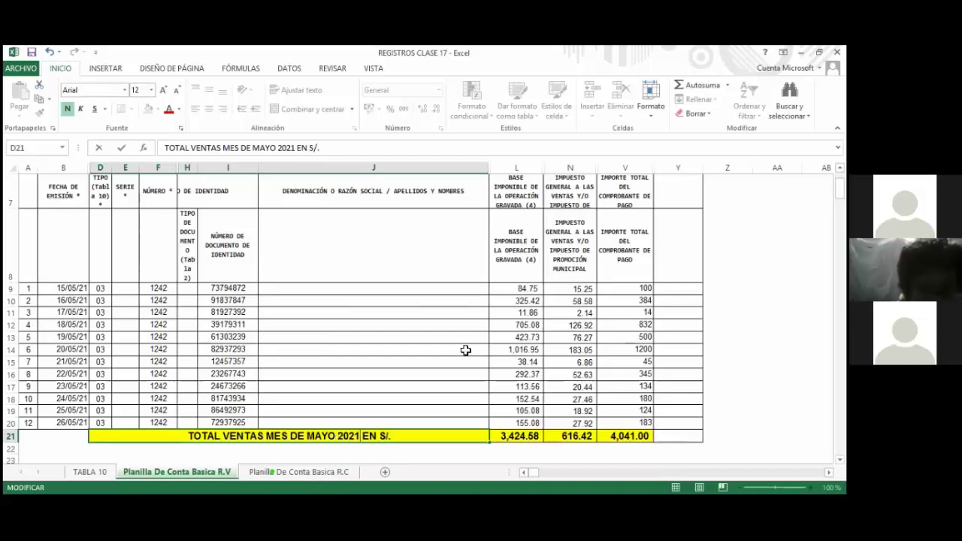
{"action": "key", "text": "BackSpace"}
{"action": "key", "text": "BackSpace"}
{"action": "key", "text": "BackSpace"}
{"action": "type", "text": "---"}
{"action": "scroll", "coordinate": [64, 282], "scroll_direction": "up", "scroll_amount": 2}
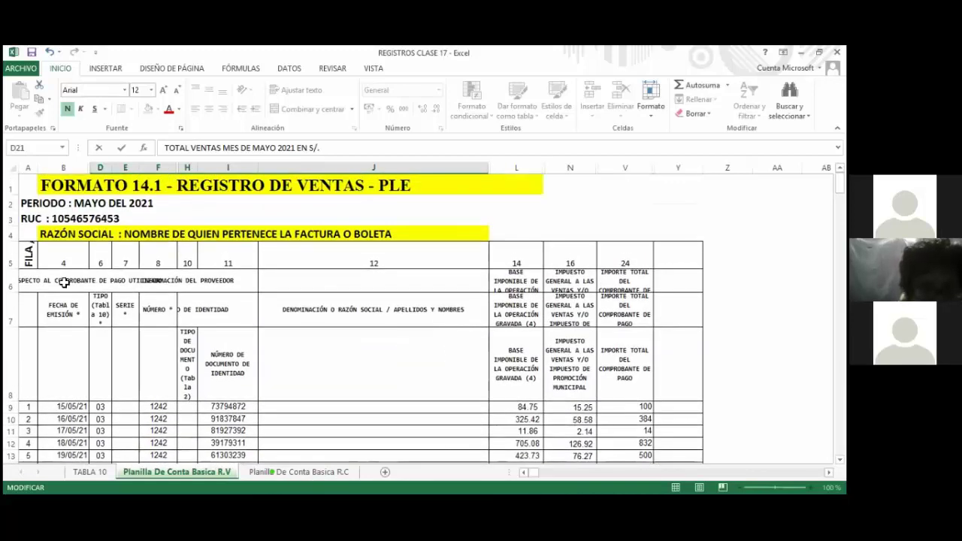
{"action": "scroll", "coordinate": [64, 282], "scroll_direction": "down", "scroll_amount": 1}
{"action": "scroll", "coordinate": [64, 283], "scroll_direction": "down", "scroll_amount": 3}
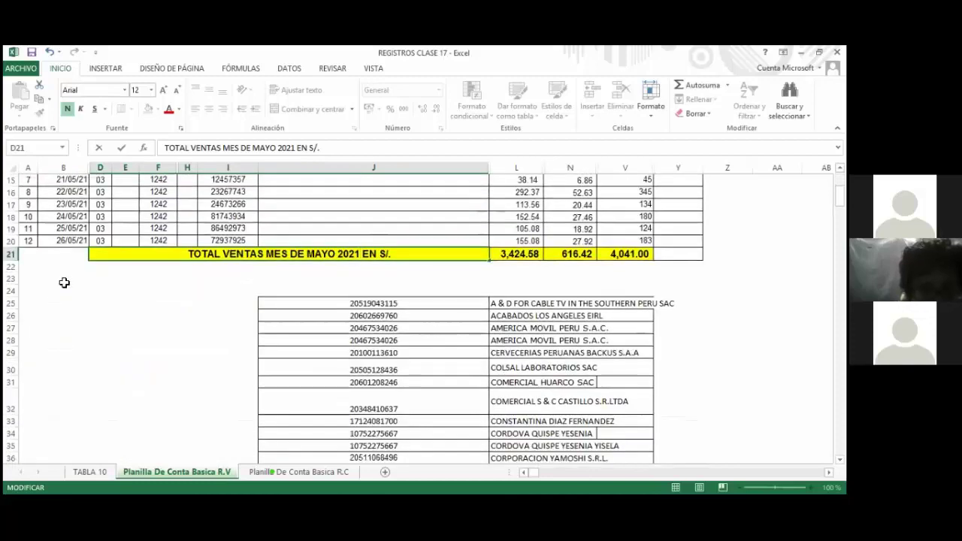
{"action": "scroll", "coordinate": [69, 278], "scroll_direction": "up", "scroll_amount": 5}
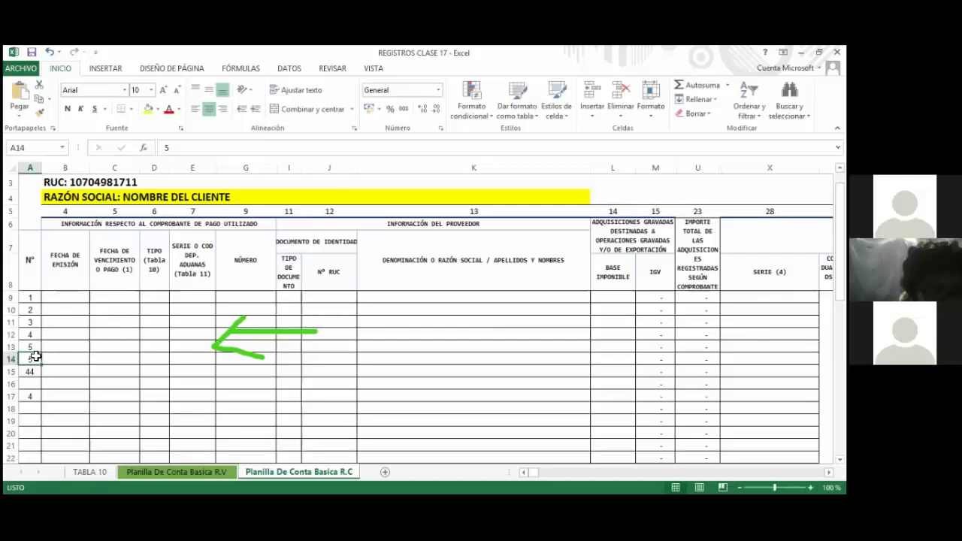
- Number the purchase entries 6, 7, 8, 9 and 10 in cells A14 to A18
{"action": "type", "text": "6"}
{"action": "left_click", "coordinate": [28, 372]}
{"action": "type", "text": "7"}
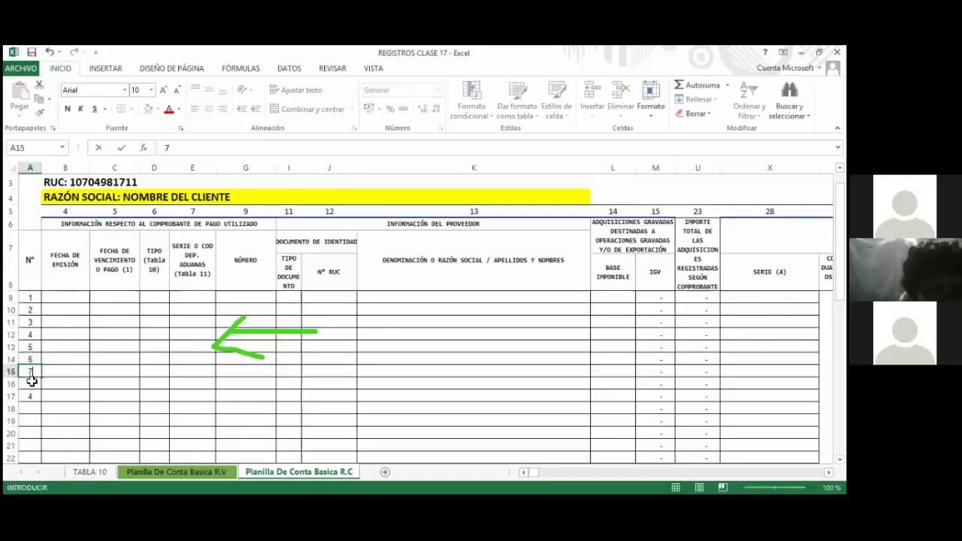
{"action": "left_click", "coordinate": [33, 382]}
{"action": "type", "text": "8"}
{"action": "left_click", "coordinate": [32, 395]}
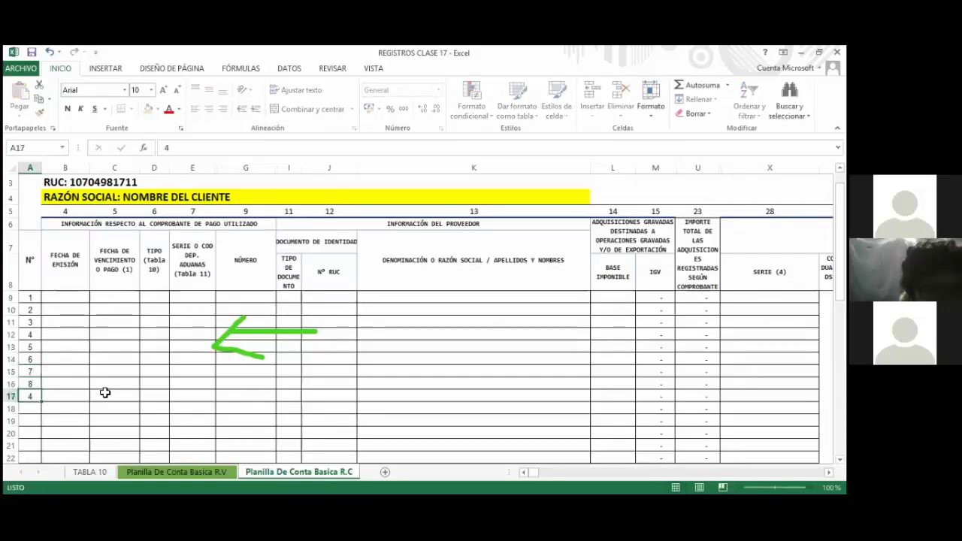
{"action": "type", "text": "89"}
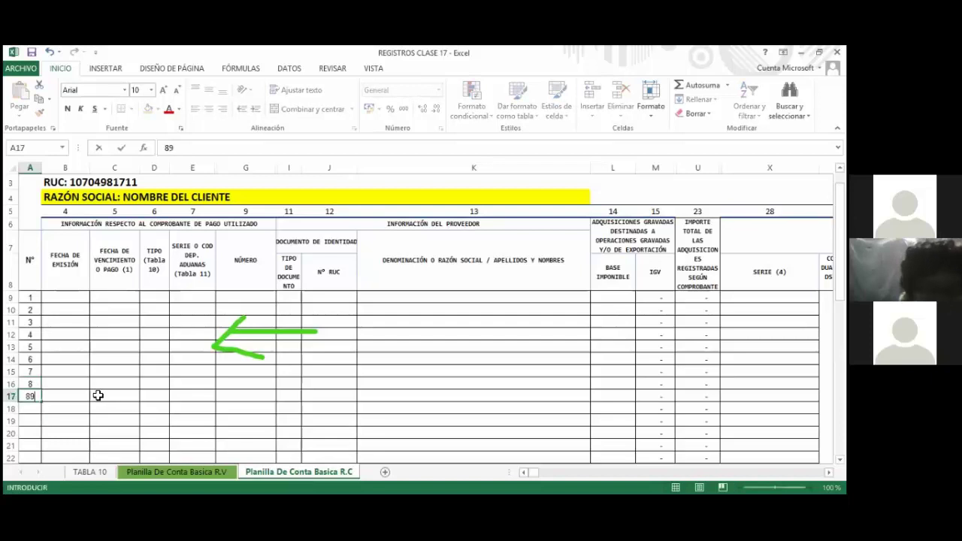
{"action": "type", "text": "9"}
{"action": "key", "text": "BackSpace"}
{"action": "key", "text": "BackSpace"}
{"action": "key", "text": "BackSpace"}
{"action": "type", "text": "9"}
{"action": "key", "text": "ctrl+Return"}
{"action": "left_click", "coordinate": [27, 410]}
{"action": "type", "text": "10"}
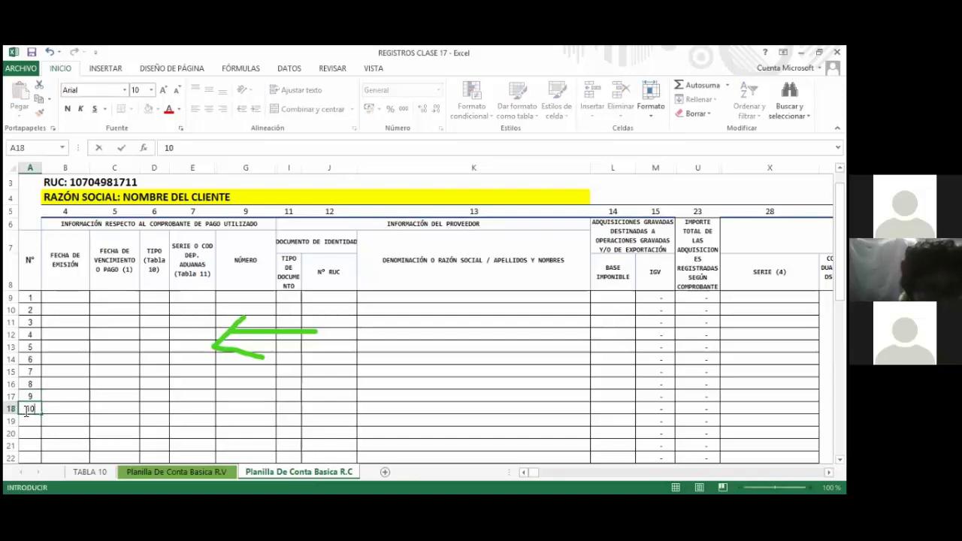
- Enter the first issue date 15/05/2021 in B9
{"action": "left_click", "coordinate": [76, 298]}
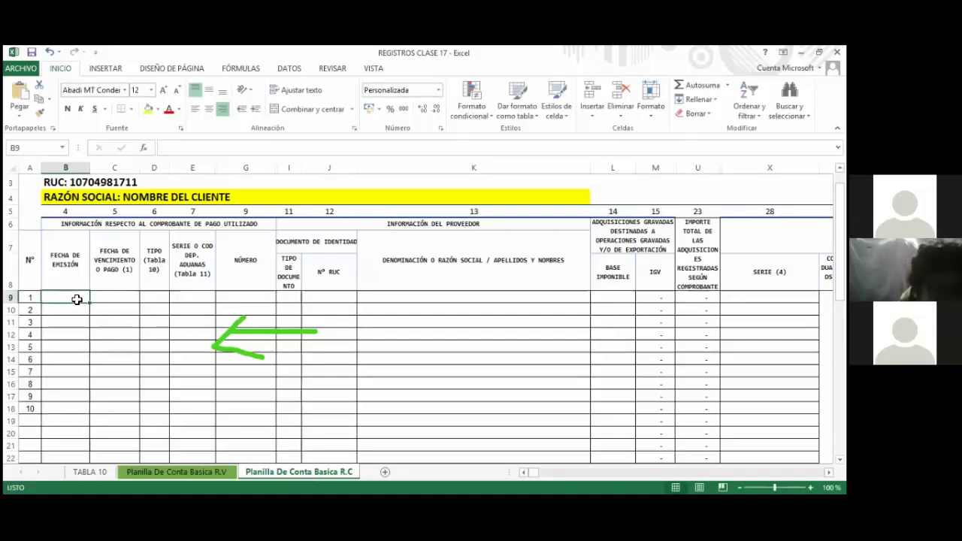
{"action": "type", "text": "15/"}
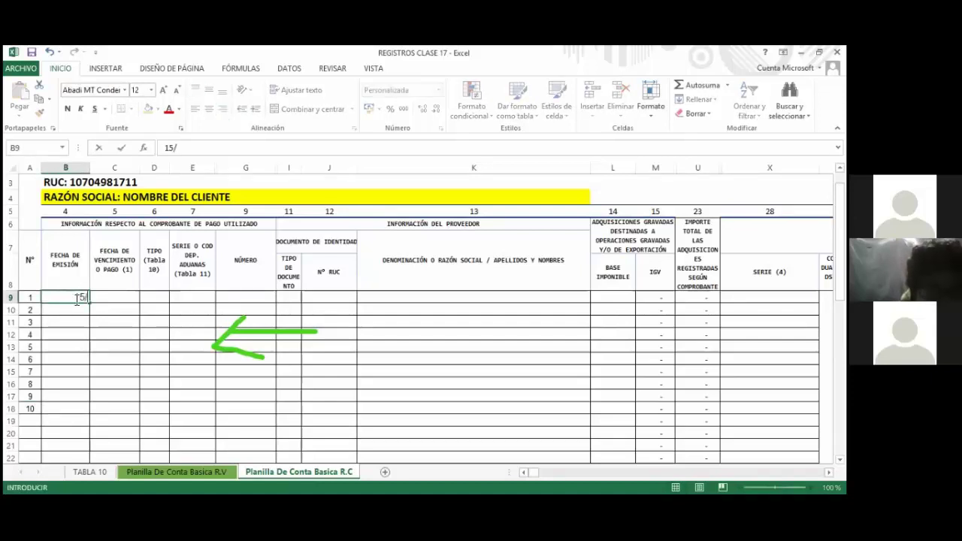
{"action": "type", "text": "05"}
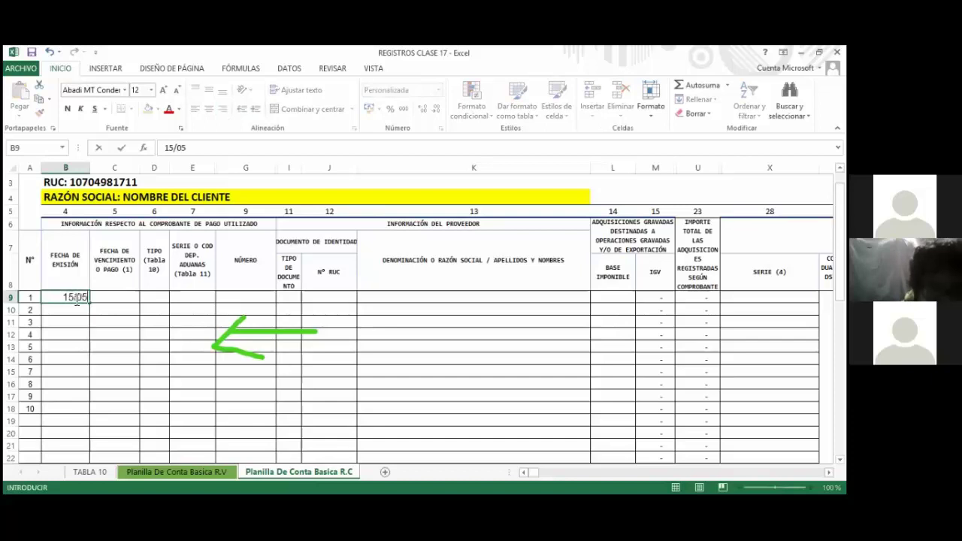
{"action": "type", "text": "/"}
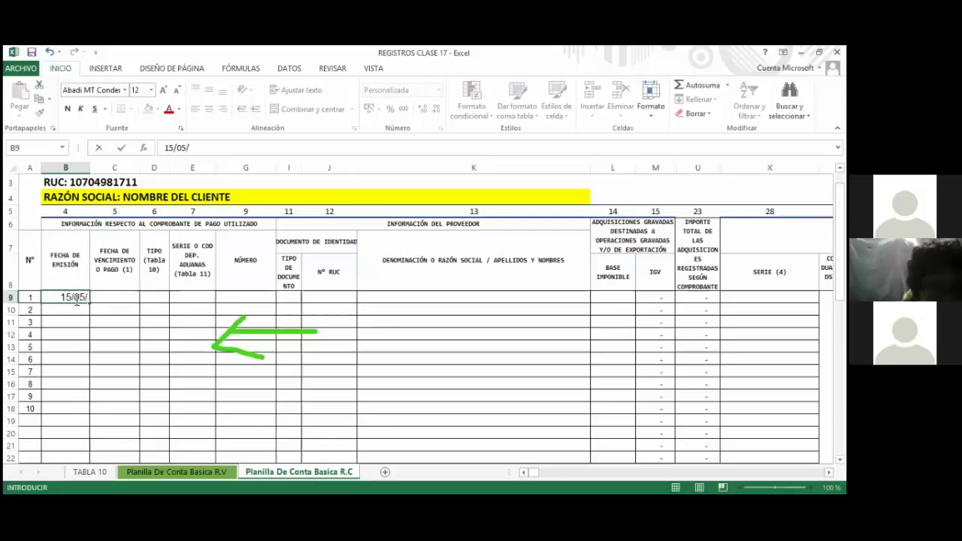
{"action": "type", "text": "2020"}
{"action": "key", "text": "BackSpace"}
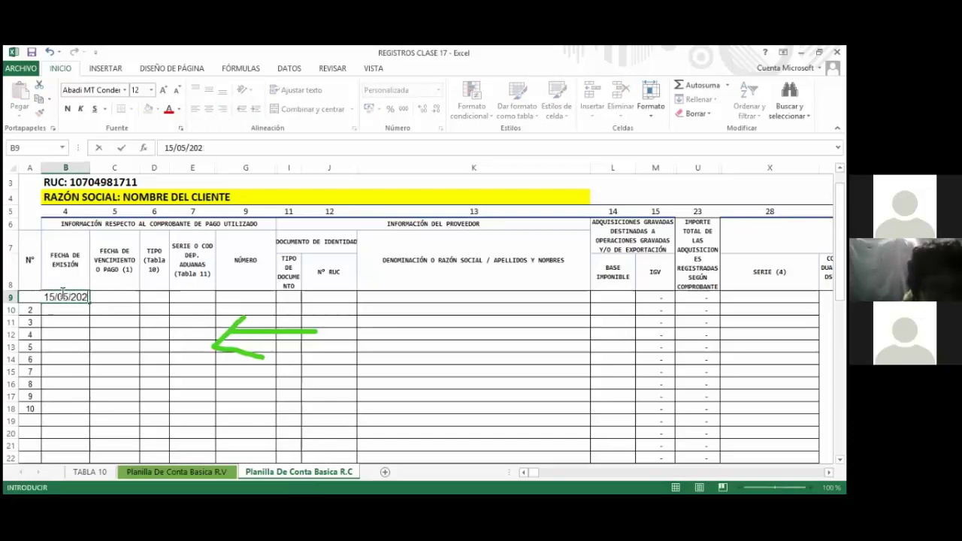
{"action": "key", "text": "BackSpace"}
{"action": "key", "text": "BackSpace"}
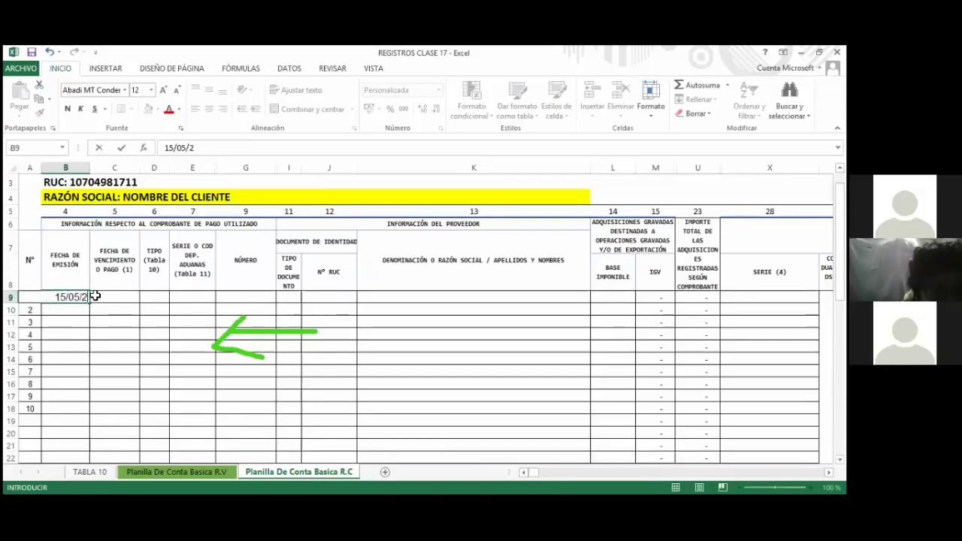
{"action": "type", "text": "2"}
{"action": "key", "text": "BackSpace"}
{"action": "key", "text": "BackSpace"}
{"action": "type", "text": "2"}
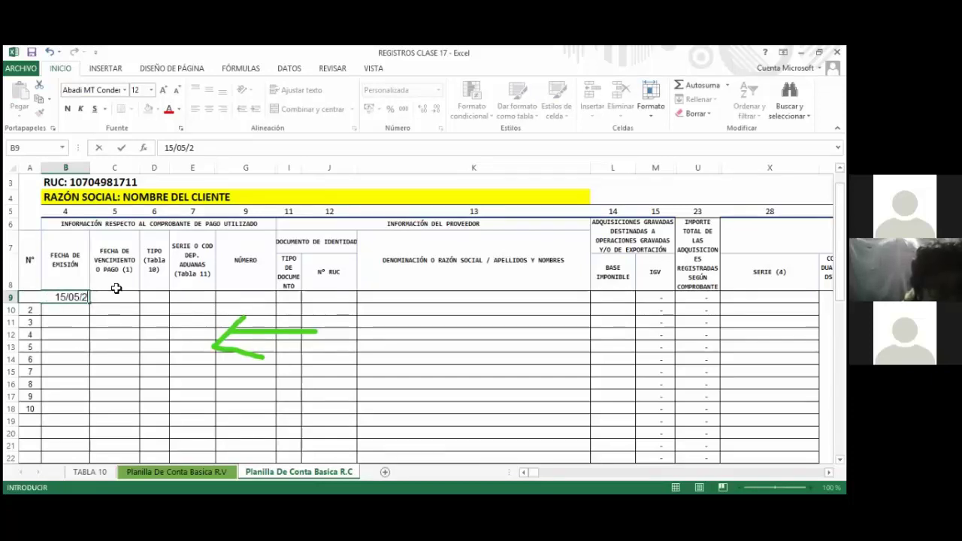
{"action": "type", "text": "1"}
{"action": "left_click", "coordinate": [85, 316]}
- Fill the issue dates down through 24/05/21 in B18
{"action": "left_click", "coordinate": [87, 301]}
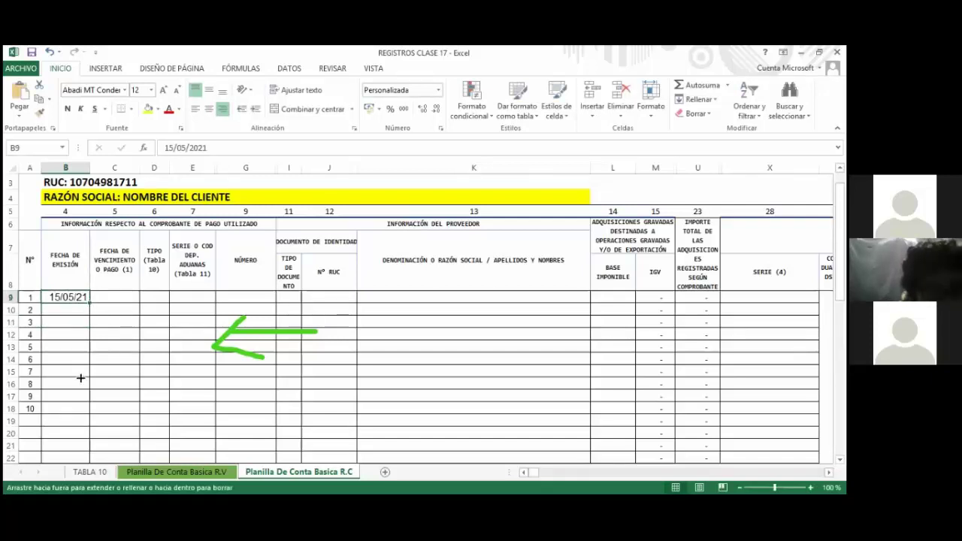
{"action": "left_click_drag", "start_coordinate": [79, 418], "coordinate": [69, 409]}
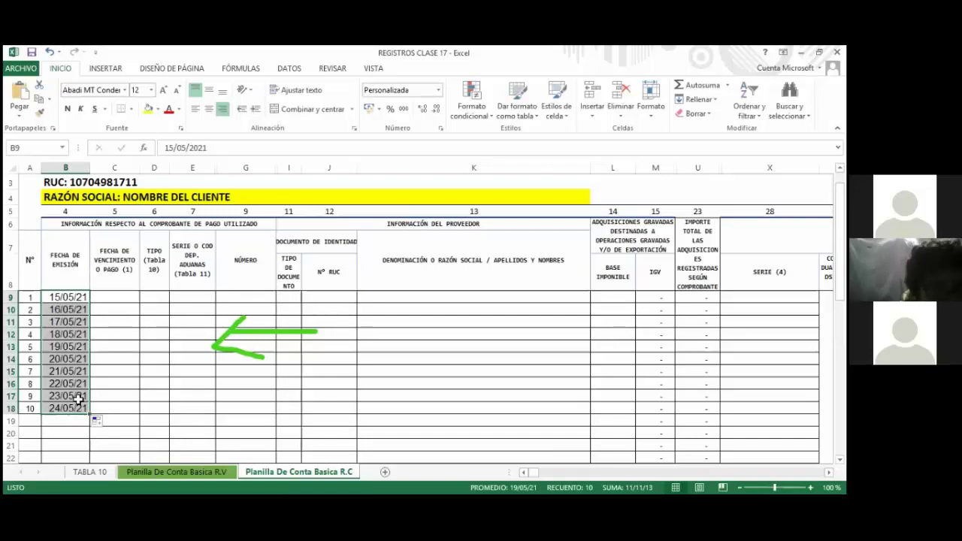
{"action": "left_click", "coordinate": [126, 299]}
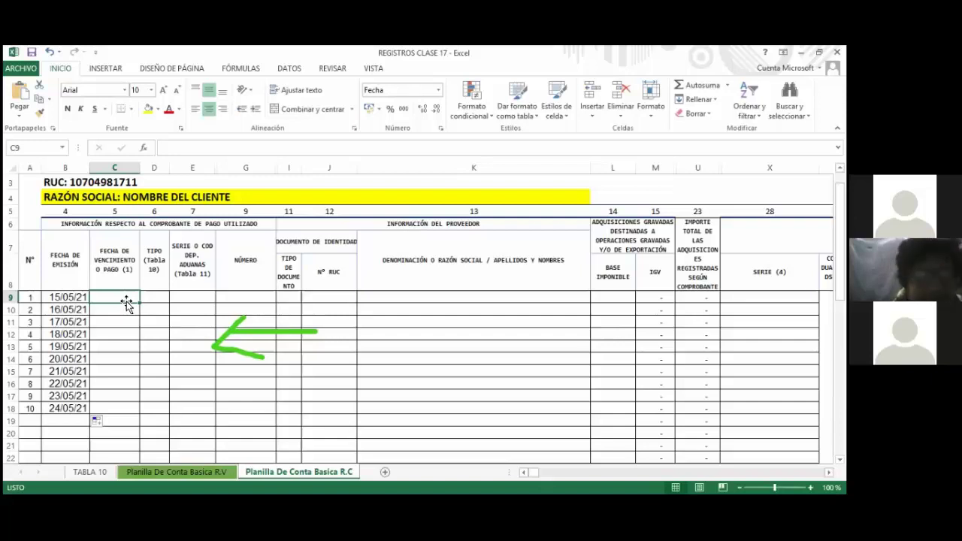
- Enter the first due date, 14/04/2022, in C9
{"action": "key", "text": "Down"}
{"action": "key", "text": "Down"}
{"action": "key", "text": "Down"}
{"action": "key", "text": "Up"}
{"action": "key", "text": "Right"}
{"action": "key", "text": "Right"}
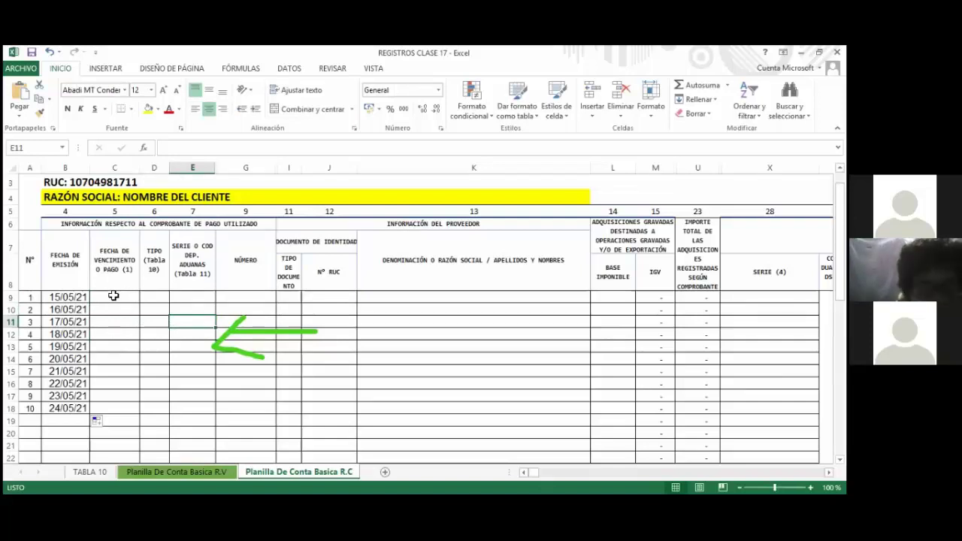
{"action": "left_click", "coordinate": [121, 299]}
{"action": "scroll", "coordinate": [145, 287], "scroll_direction": "up", "scroll_amount": 1}
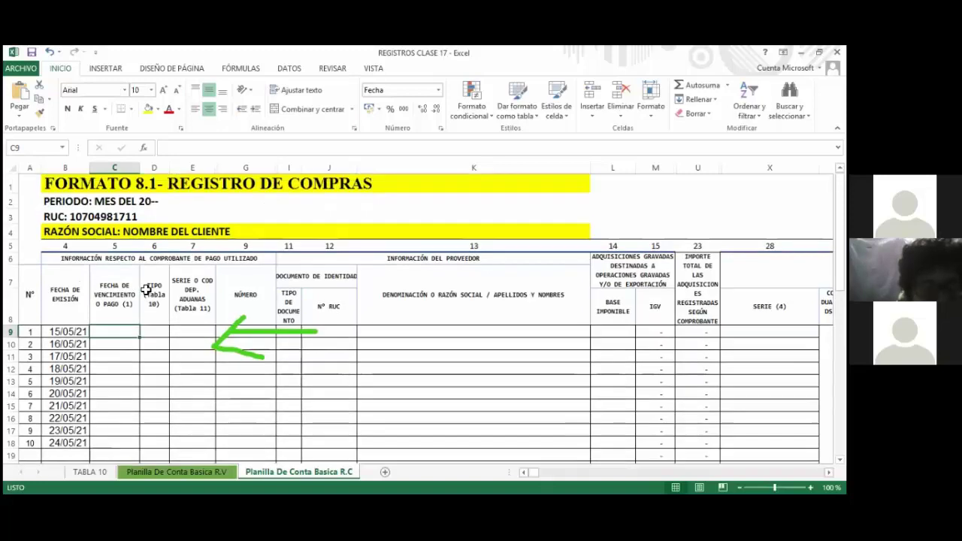
{"action": "scroll", "coordinate": [145, 290], "scroll_direction": "down", "scroll_amount": 3}
{"action": "scroll", "coordinate": [146, 290], "scroll_direction": "up", "scroll_amount": 1}
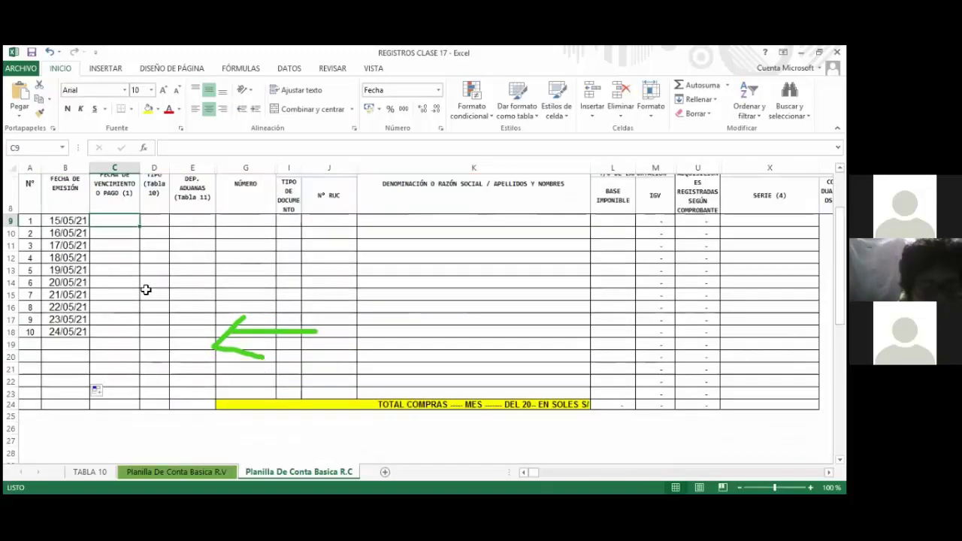
{"action": "scroll", "coordinate": [146, 290], "scroll_direction": "up", "scroll_amount": 1}
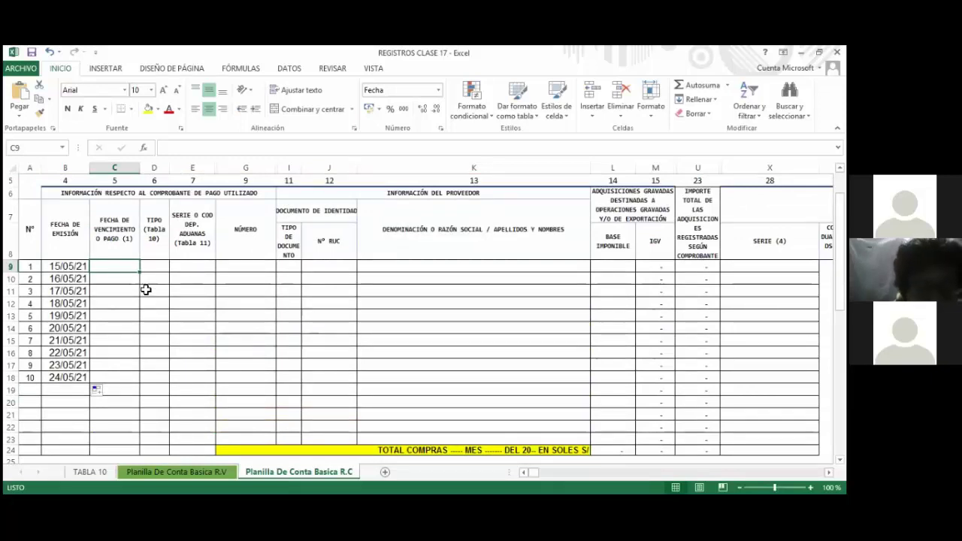
{"action": "type", "text": "14"}
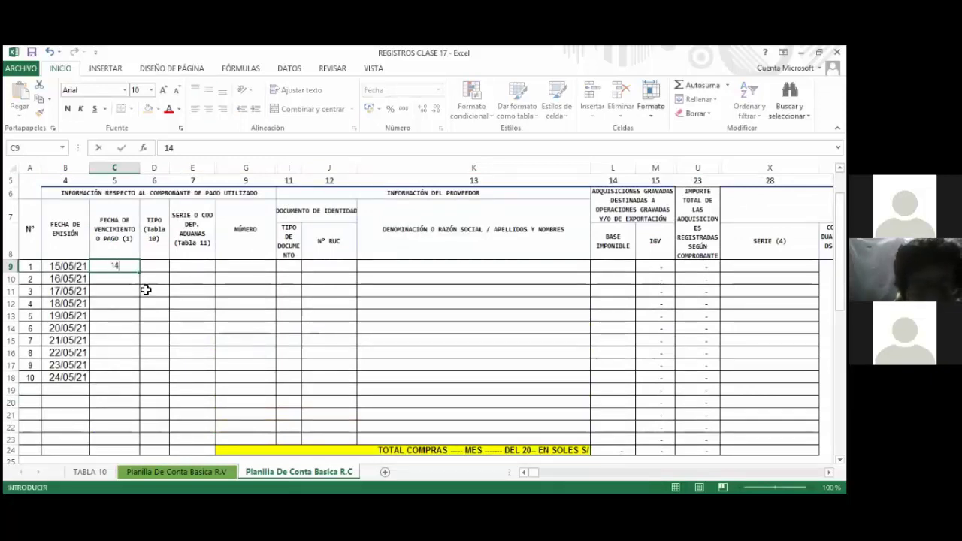
{"action": "type", "text": "/"}
{"action": "type", "text": "0"}
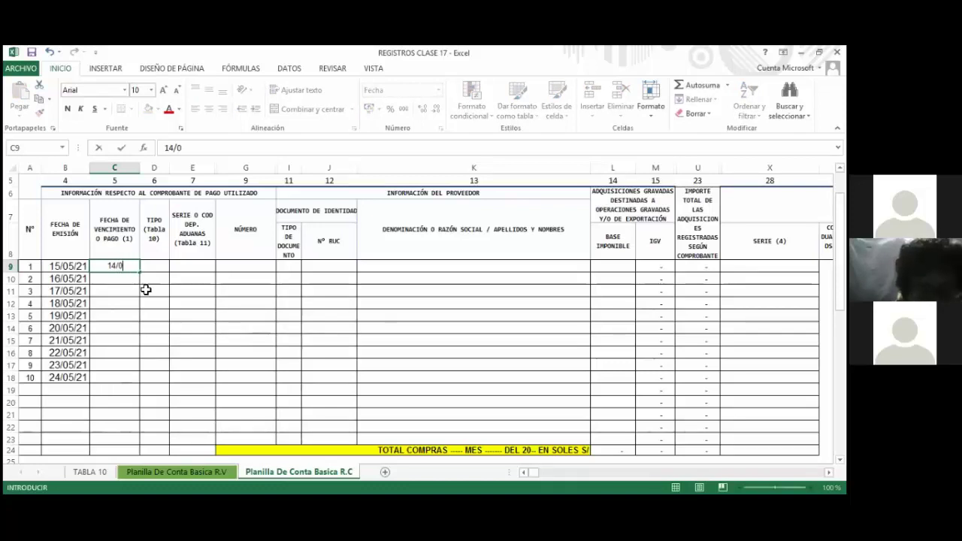
{"action": "type", "text": "4/"}
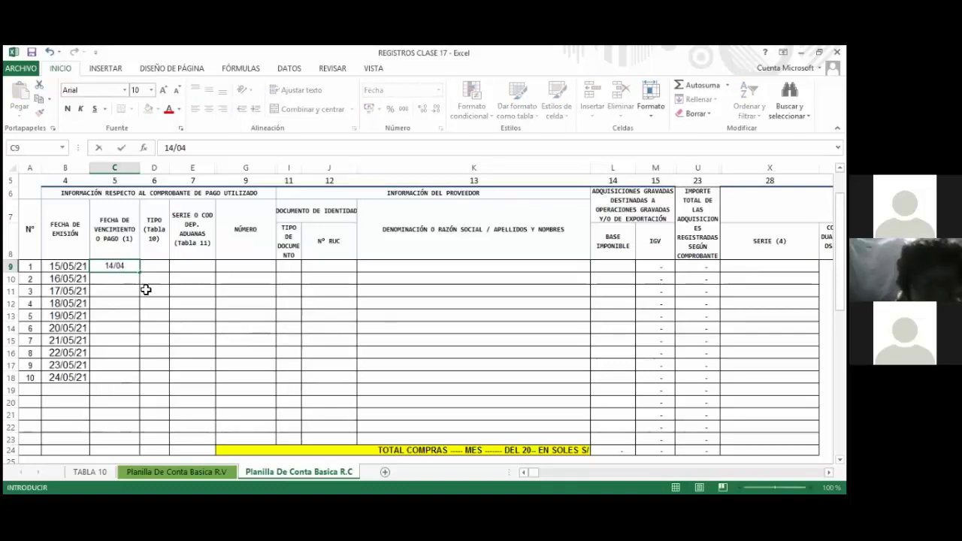
{"action": "type", "text": "2"}
{"action": "type", "text": "021"}
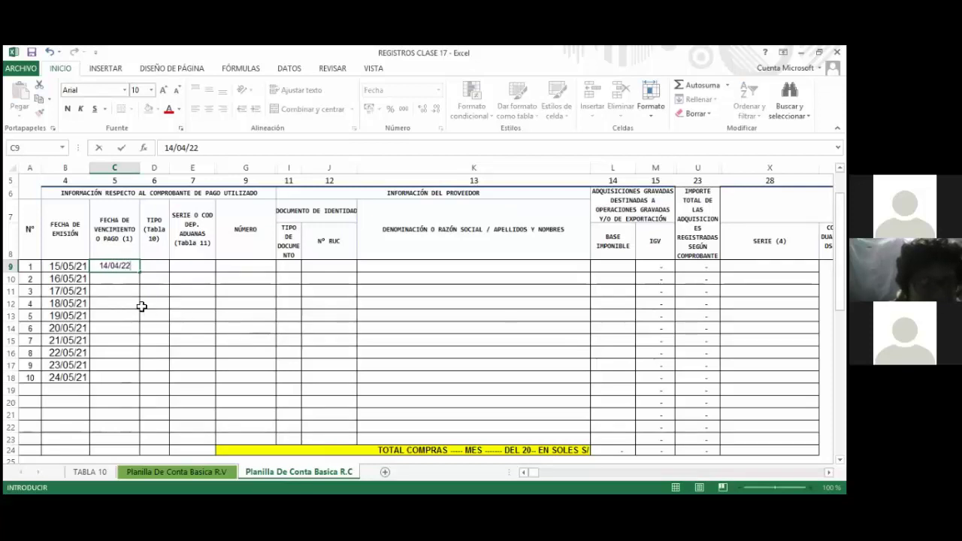
{"action": "key", "text": "Return"}
{"action": "left_click", "coordinate": [134, 267]}
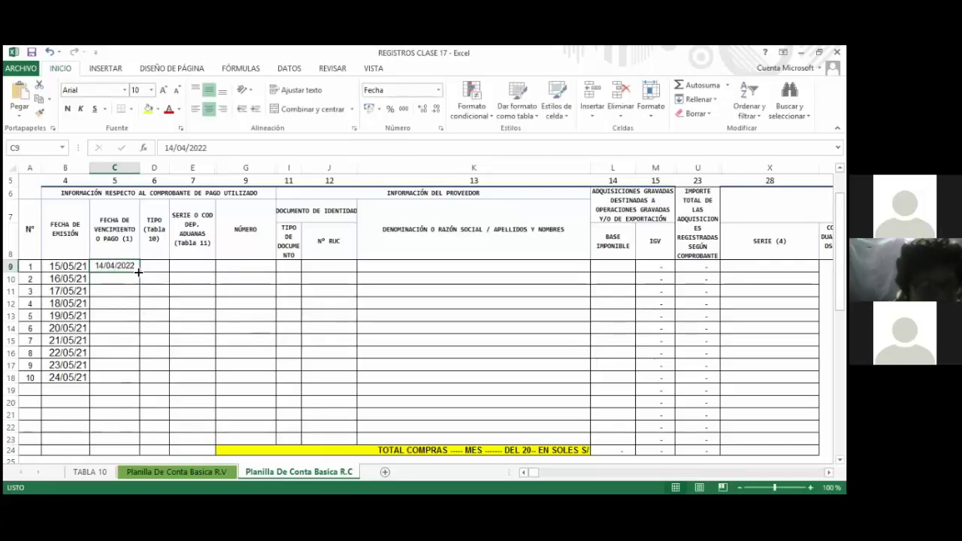
{"action": "mouse_move", "coordinate": [139, 272]}
{"action": "left_mouse_down"}
{"action": "mouse_move", "coordinate": [133, 381]}
{"action": "mouse_move", "coordinate": [139, 276]}
{"action": "left_mouse_up"}
- Enter the second due date 28/02/2022 in C10 and begin the third row's due date
{"action": "left_click", "coordinate": [127, 277]}
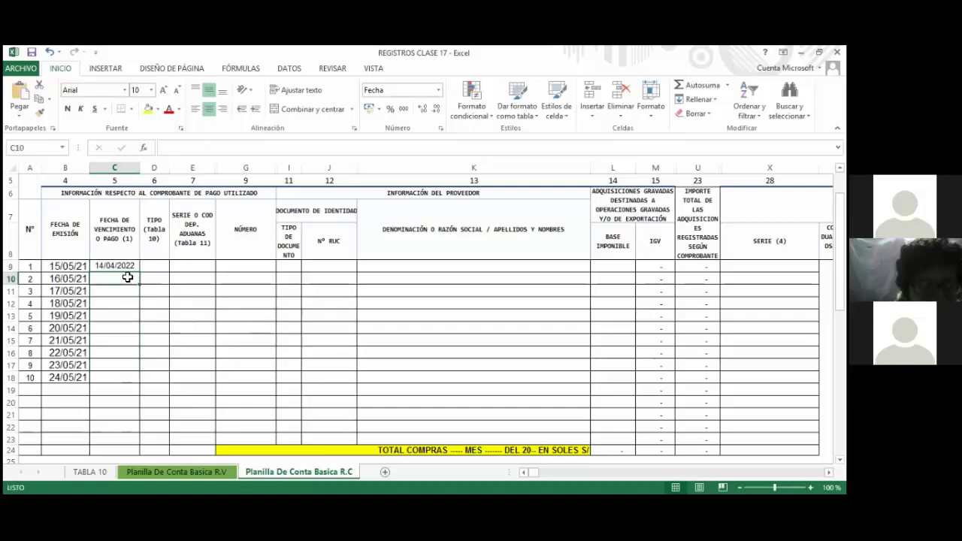
{"action": "type", "text": "14/"}
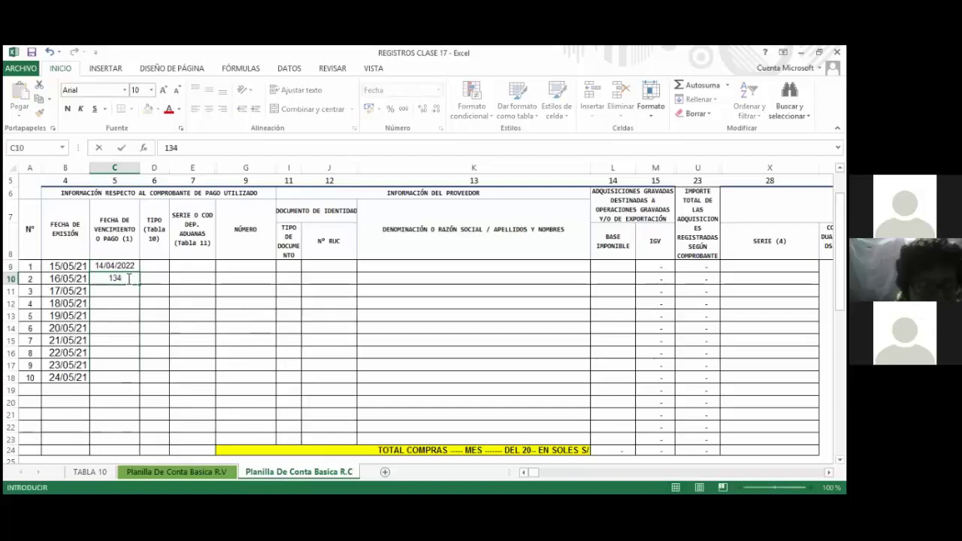
{"action": "key", "text": "BackSpace"}
{"action": "key", "text": "BackSpace"}
{"action": "key", "text": "BackSpace"}
{"action": "type", "text": "2"}
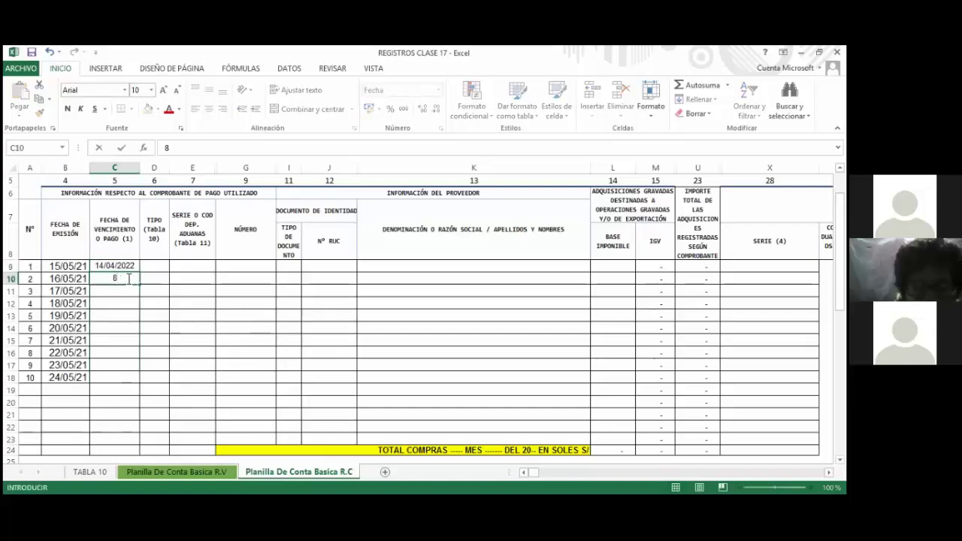
{"action": "key", "text": "BackSpace"}
{"action": "type", "text": "28"}
{"action": "type", "text": "/02"}
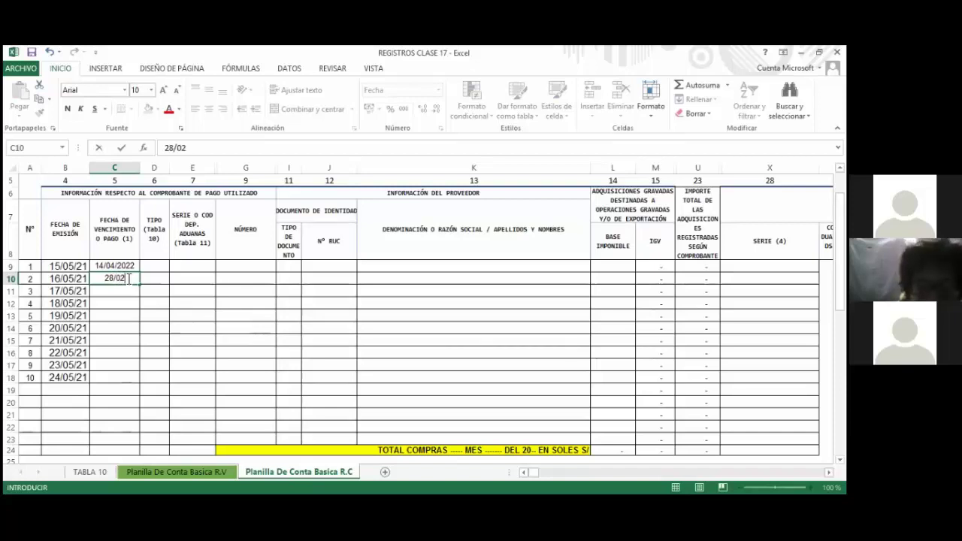
{"action": "type", "text": "/"}
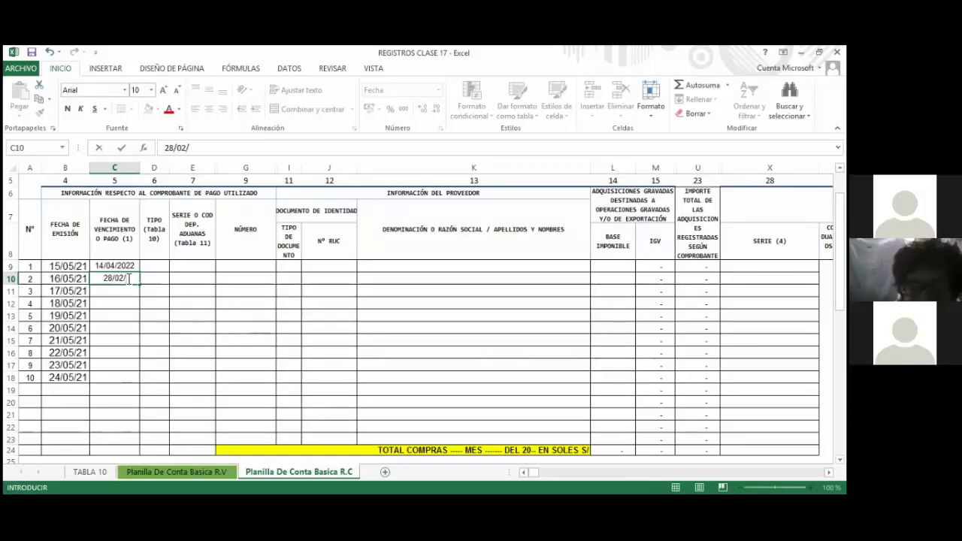
{"action": "type", "text": "2021"}
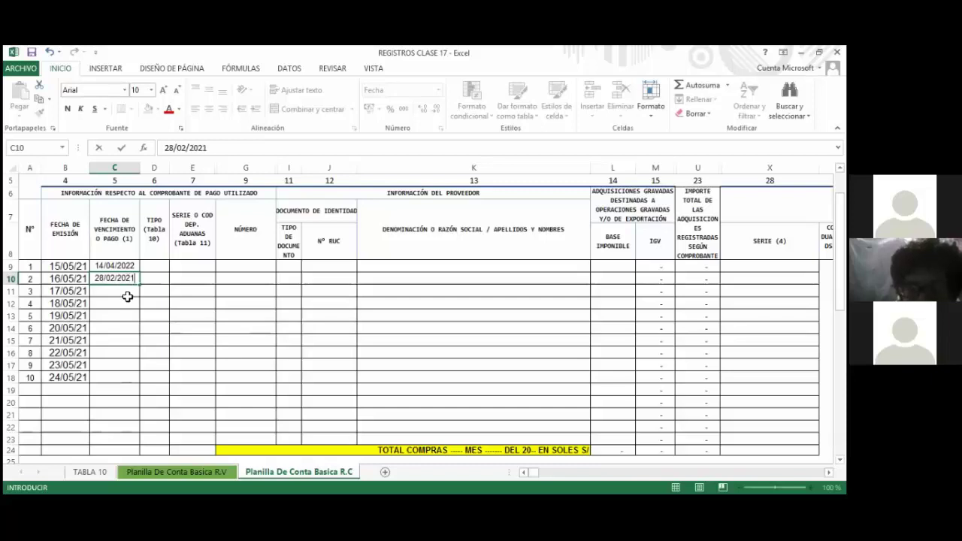
{"action": "key", "text": "Return"}
{"action": "left_click", "coordinate": [127, 278]}
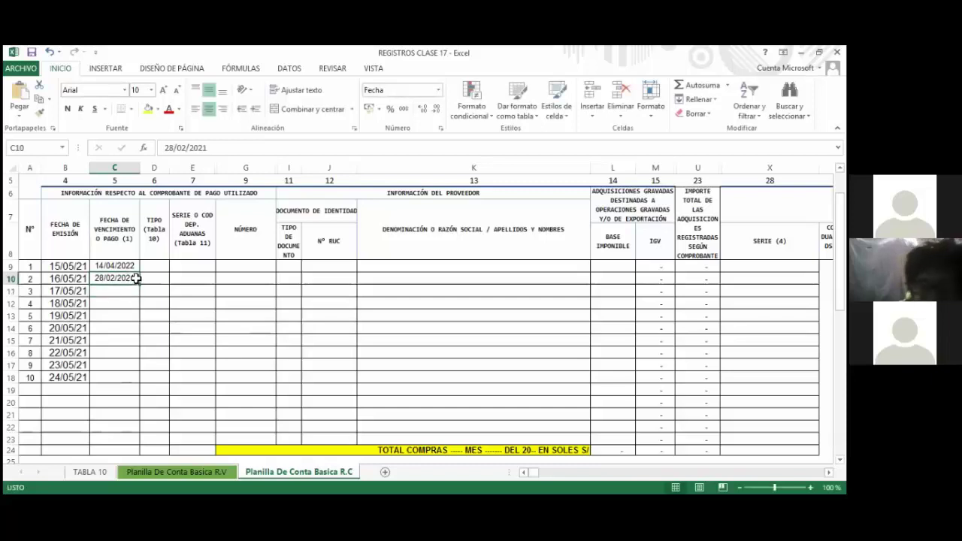
{"action": "key", "text": "F2"}
{"action": "key", "text": "BackSpace"}
{"action": "type", "text": "2"}
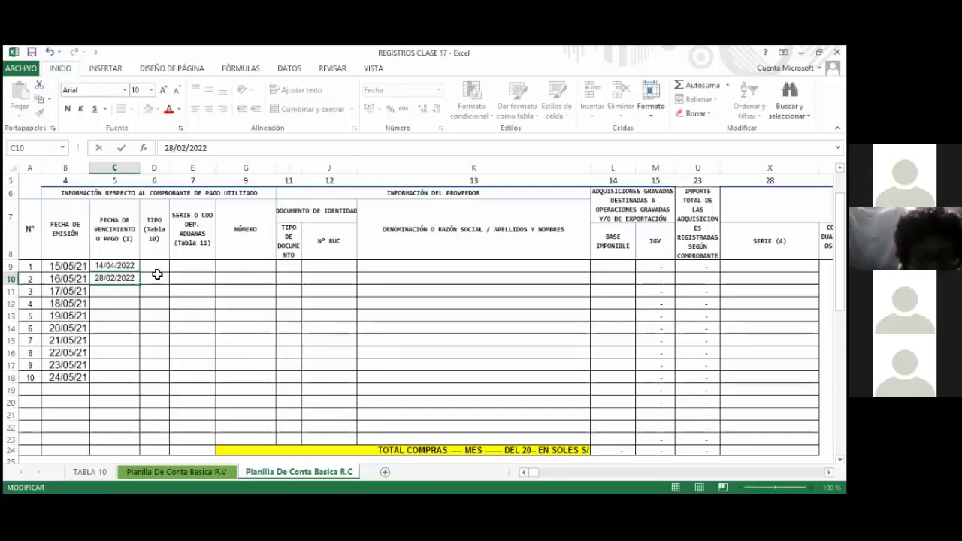
{"action": "left_click", "coordinate": [130, 291]}
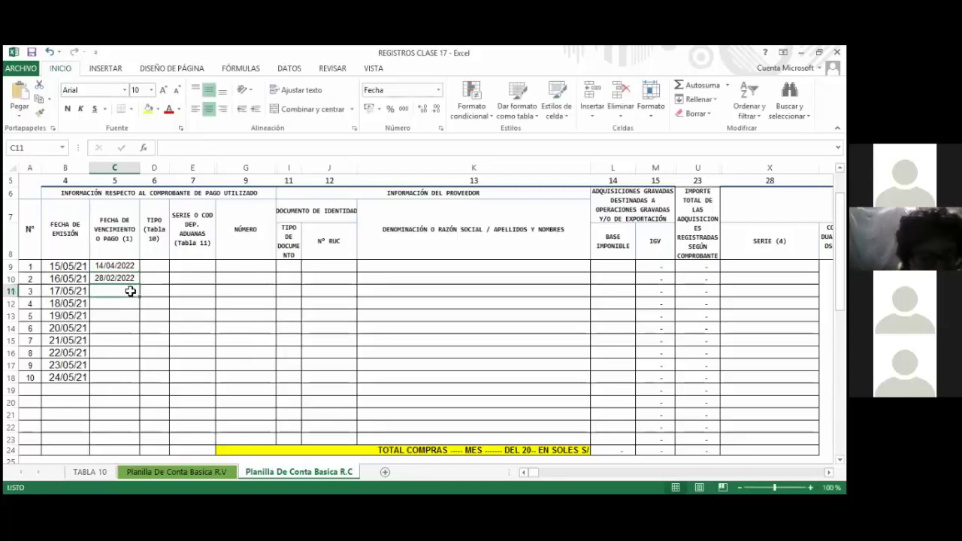
{"action": "type", "text": "1"}
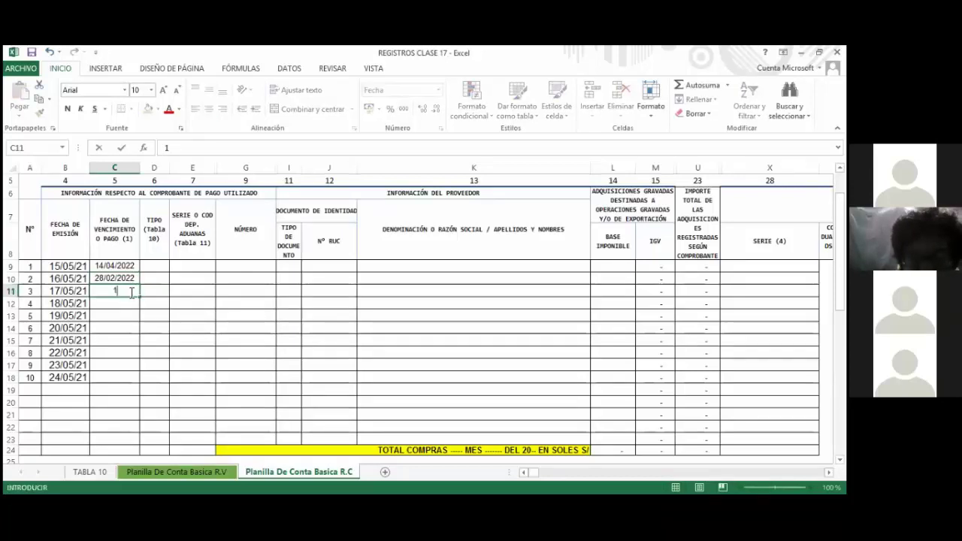
{"action": "type", "text": "0"}
{"action": "left_click", "coordinate": [130, 300]}
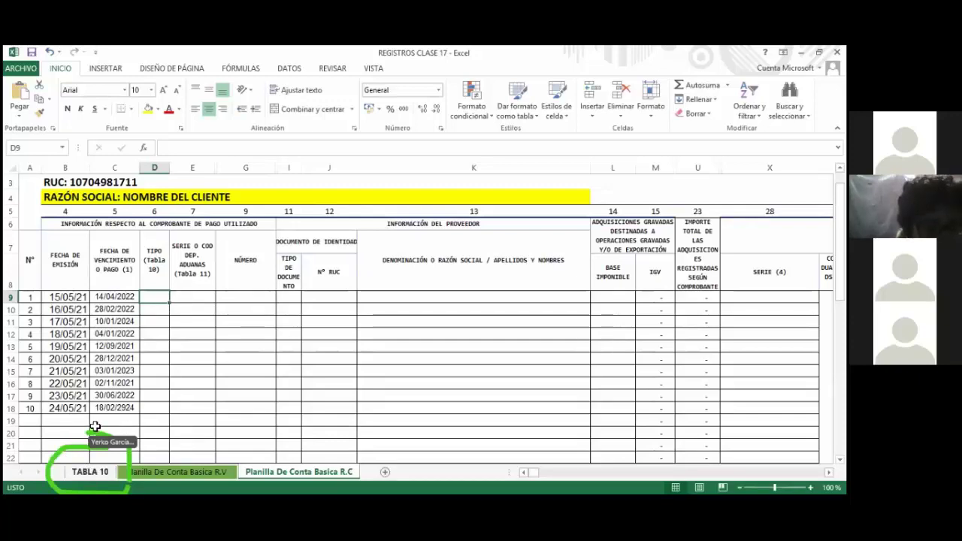
- Review the document-type codes on the TABLA 10 sheet, then return to the Planilla De Conta Basica R.C sheet
{"action": "left_click", "coordinate": [90, 472]}
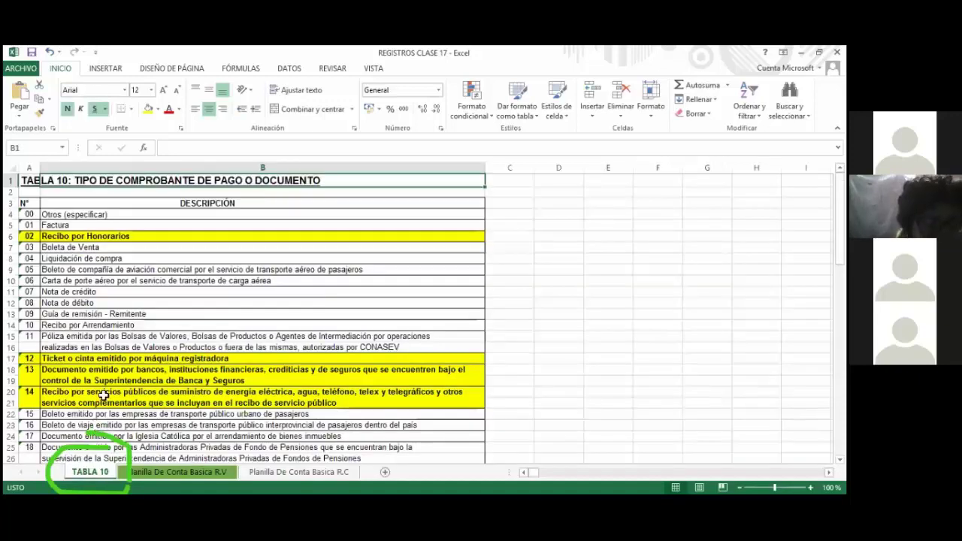
{"action": "scroll", "coordinate": [103, 393], "scroll_direction": "down", "scroll_amount": 1}
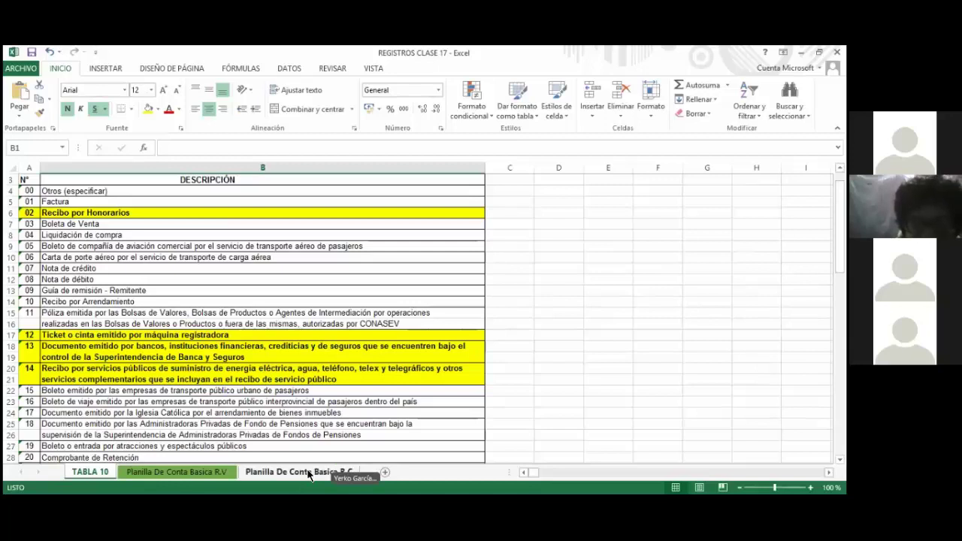
{"action": "left_click", "coordinate": [333, 471]}
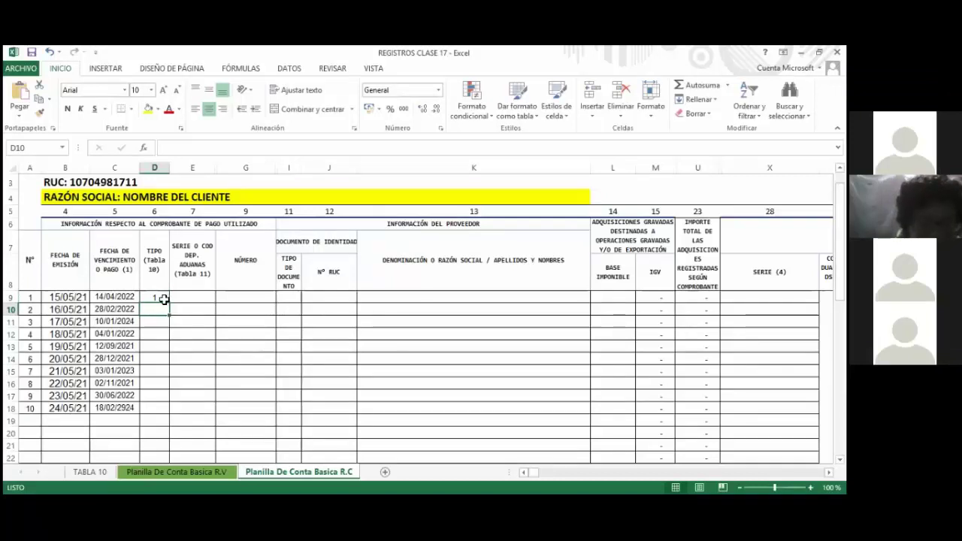
- Fill document type 1 from D9 down to D18 in the Tipo (Tabla 10) column
{"action": "left_click", "coordinate": [159, 297]}
{"action": "left_click_drag", "start_coordinate": [169, 303], "coordinate": [166, 409]}
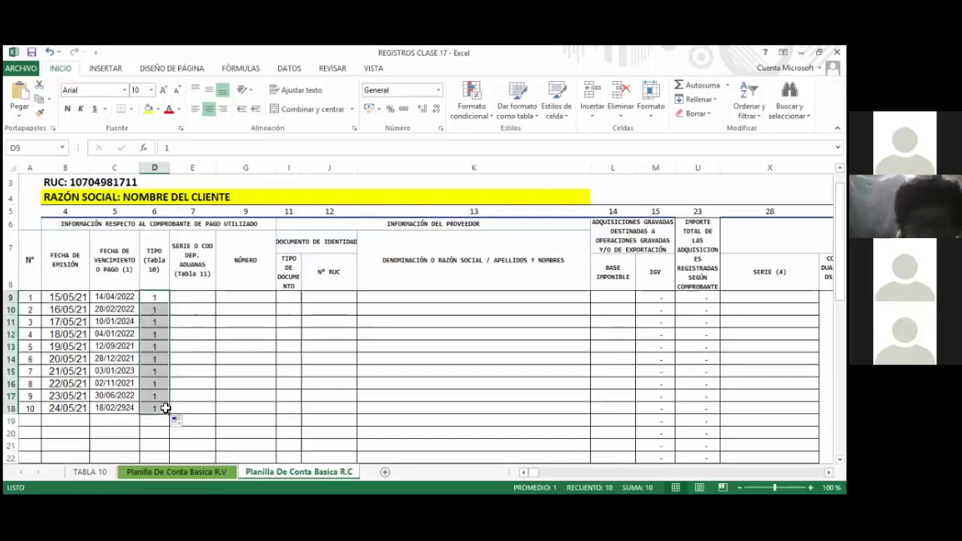
{"action": "left_click", "coordinate": [165, 409]}
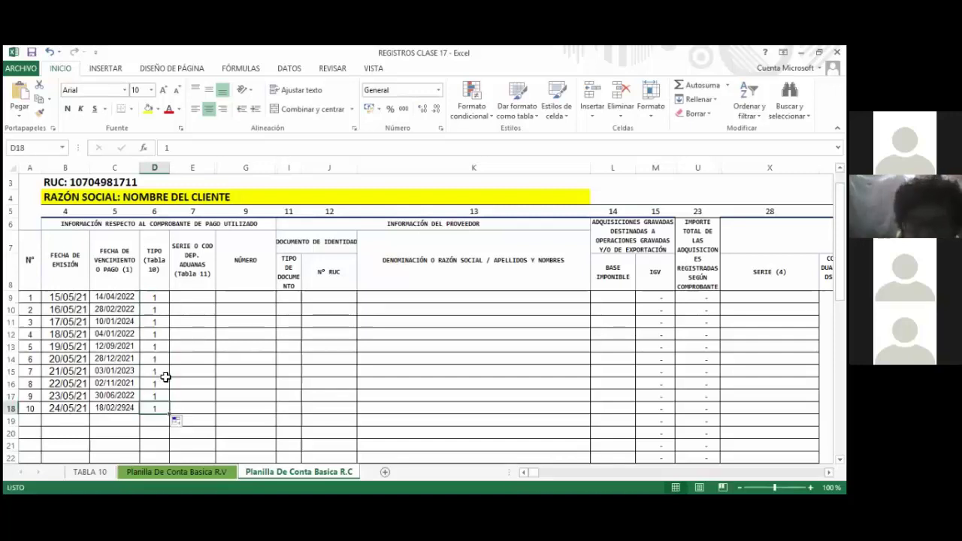
{"action": "left_click", "coordinate": [159, 308]}
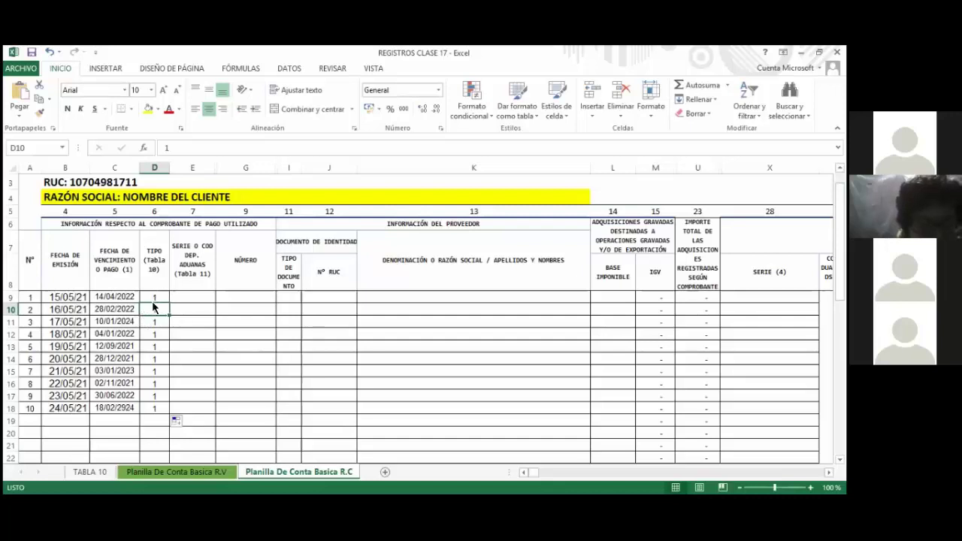
{"action": "left_click", "coordinate": [163, 297]}
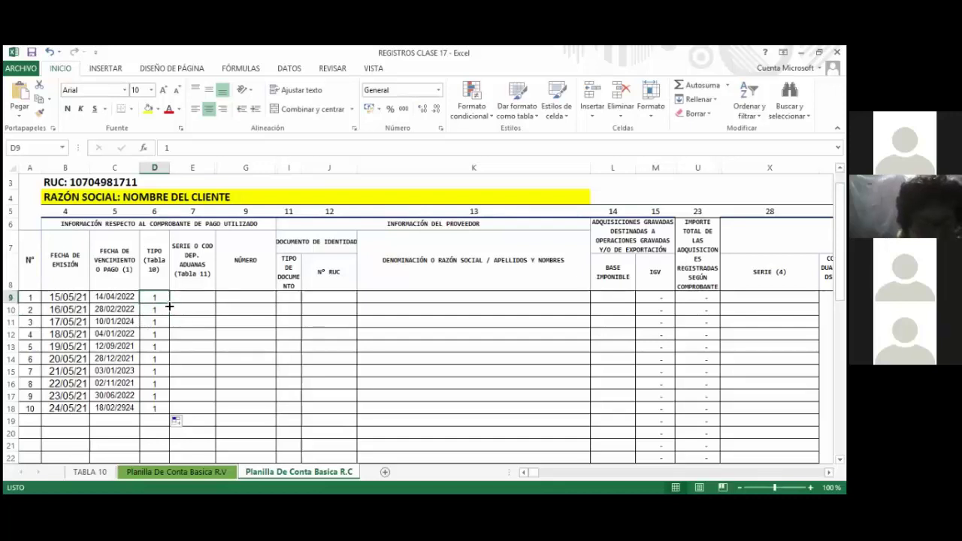
{"action": "left_click_drag", "start_coordinate": [169, 304], "coordinate": [164, 411]}
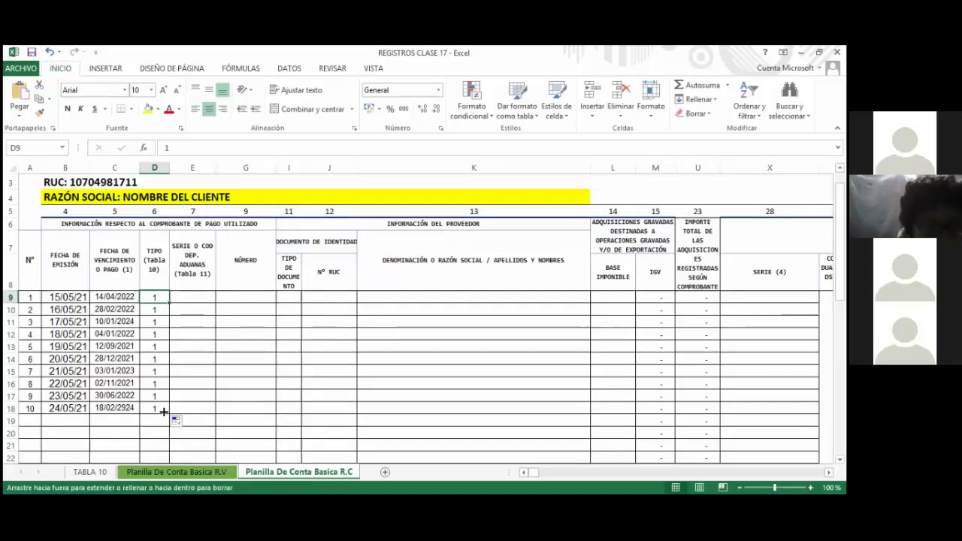
{"action": "left_click_drag", "start_coordinate": [164, 411], "coordinate": [166, 300]}
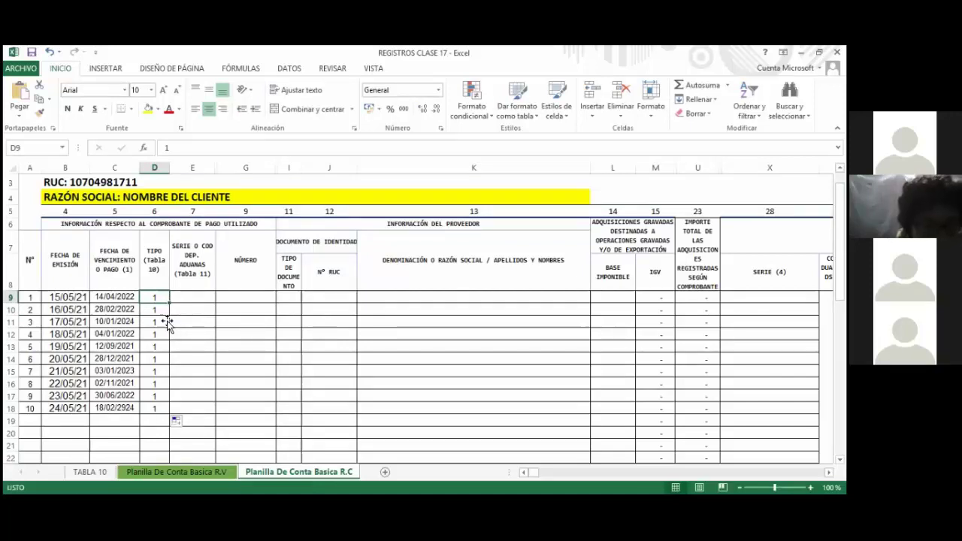
{"action": "left_click", "coordinate": [159, 407]}
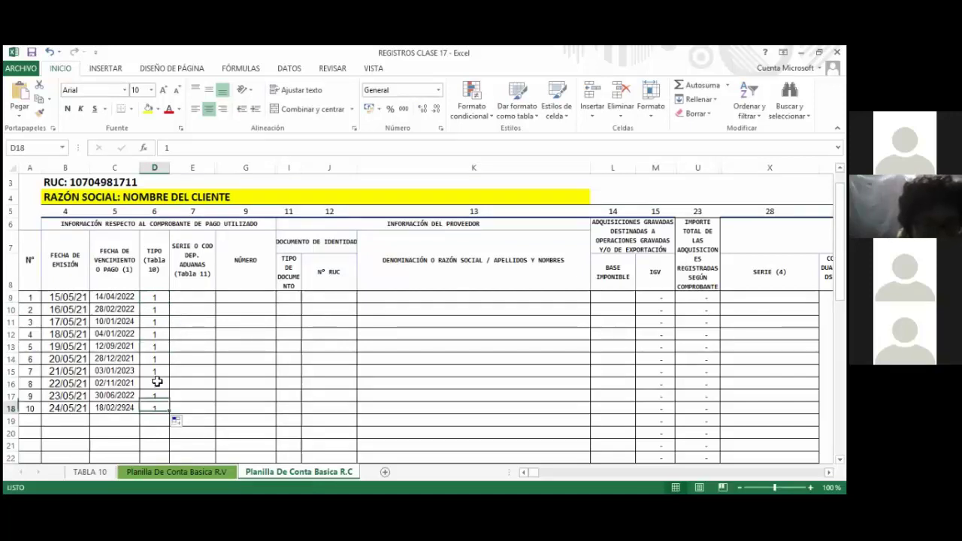
{"action": "left_click", "coordinate": [159, 309], "text": "shift"}
{"action": "left_click", "coordinate": [193, 297]}
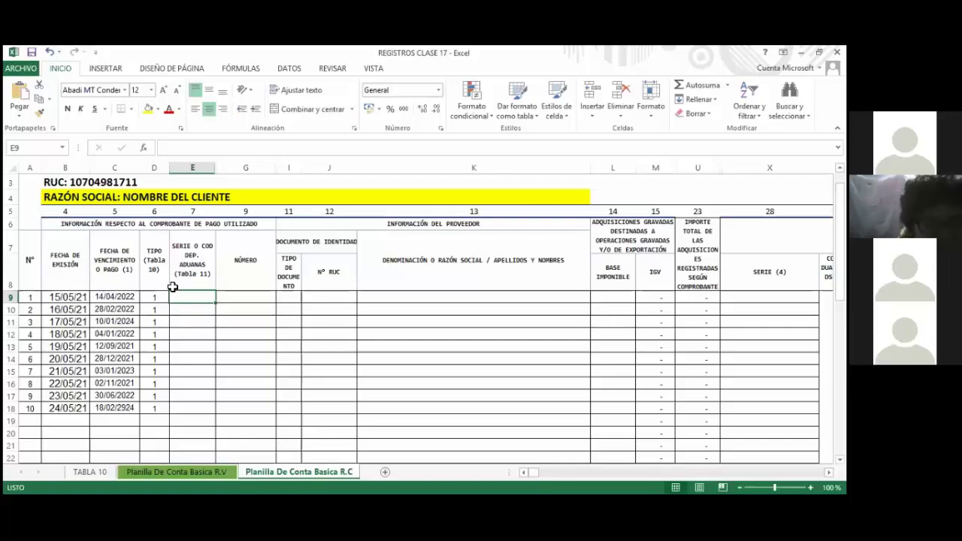
- Enter the first receipt number T_001 in G9 after clearing the stray typed text
{"action": "left_click", "coordinate": [242, 294]}
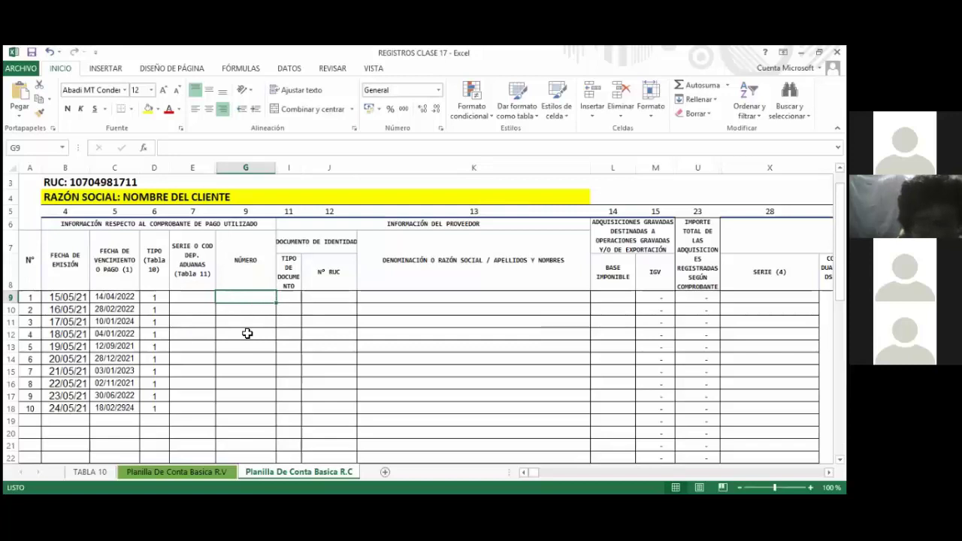
{"action": "type", "text": "2"}
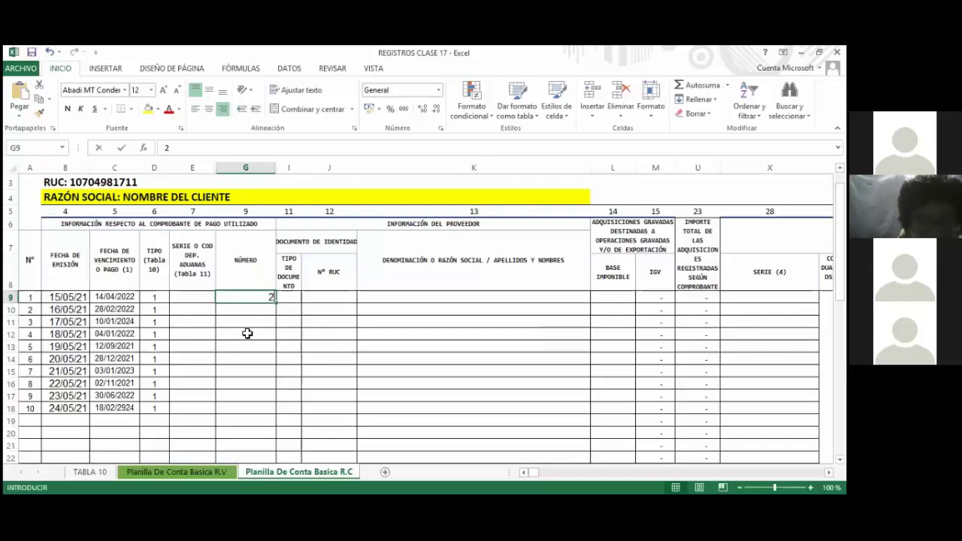
{"action": "type", "text": "8392831"}
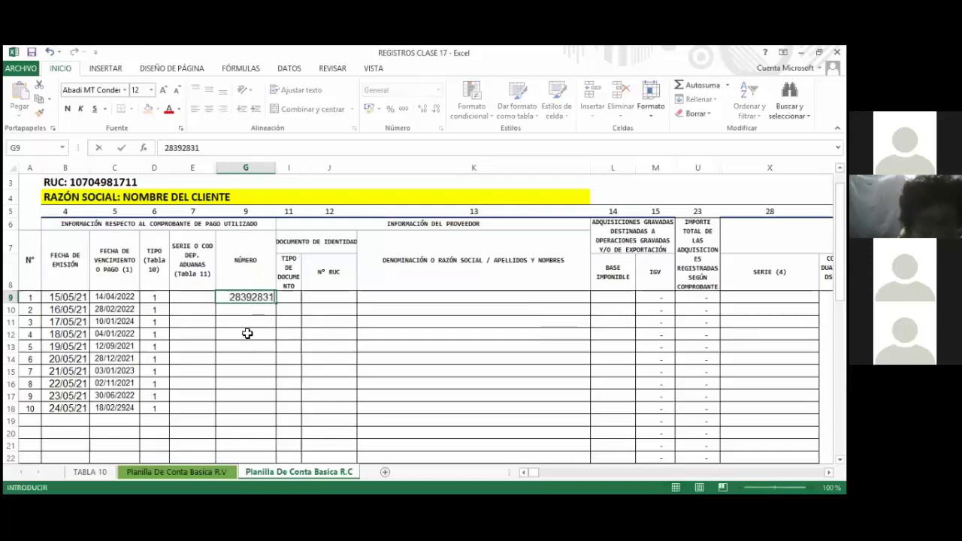
{"action": "type", "text": "3jajds291"}
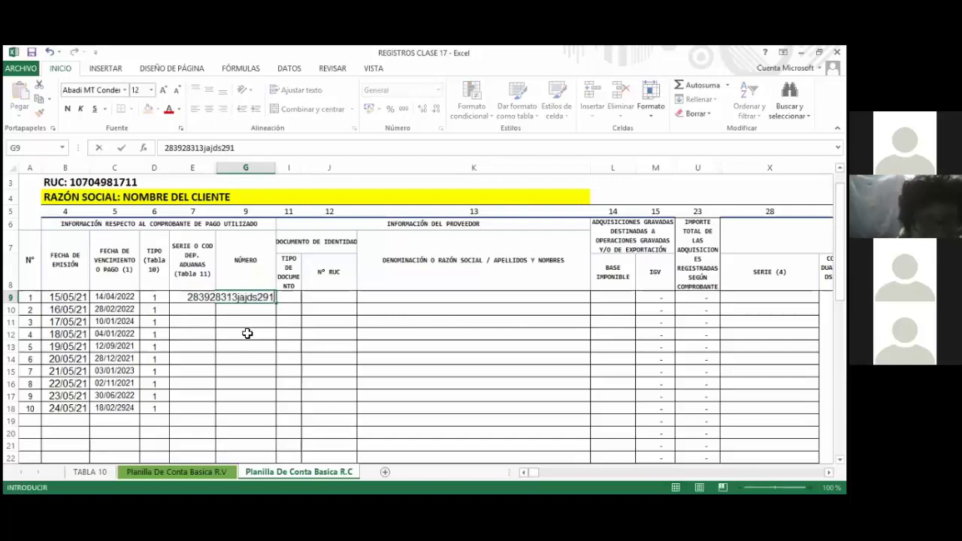
{"action": "type", "text": "31232jewqmdjskd"}
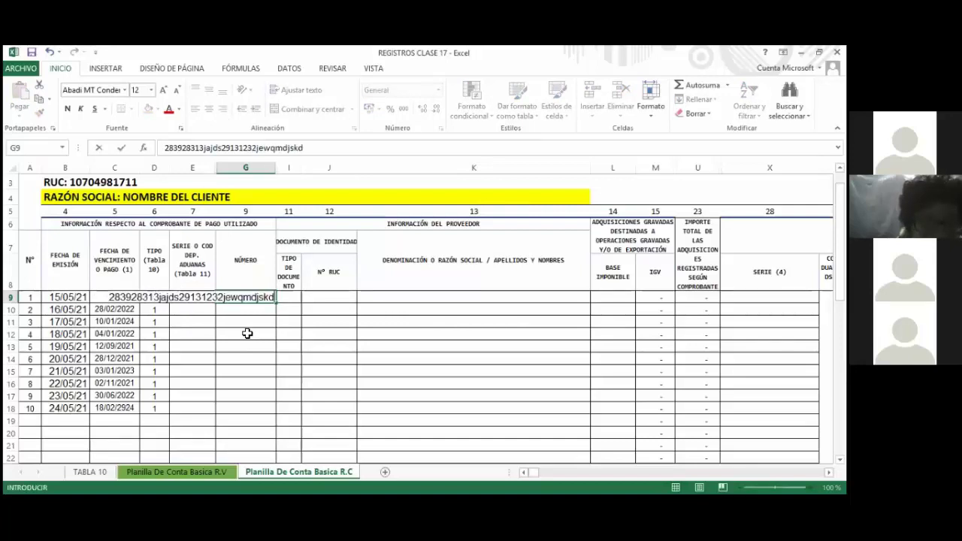
{"action": "key", "text": "BackSpace"}
{"action": "key", "text": "BackSpace"}
{"action": "key", "text": "BackSpace"}
{"action": "key", "text": "BackSpace"}
{"action": "key", "text": "BackSpace"}
{"action": "key", "text": "BackSpace"}
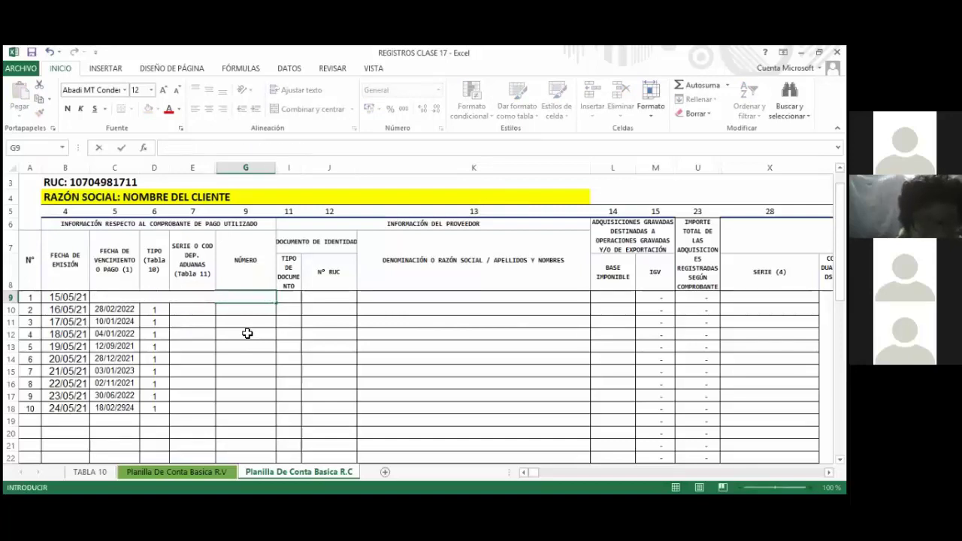
{"action": "type", "text": "t"}
{"action": "key", "text": "BackSpace"}
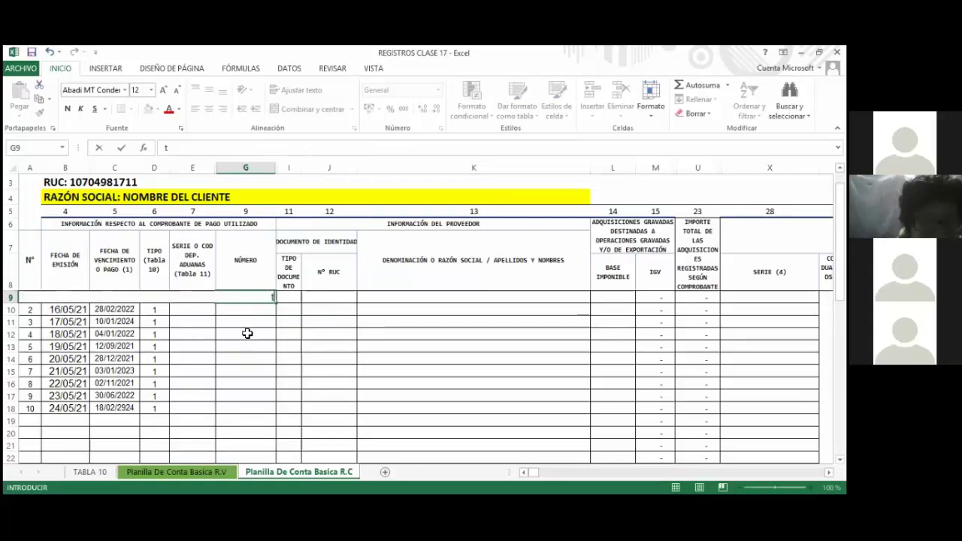
{"action": "key", "text": "BackSpace"}
{"action": "key", "text": "Escape"}
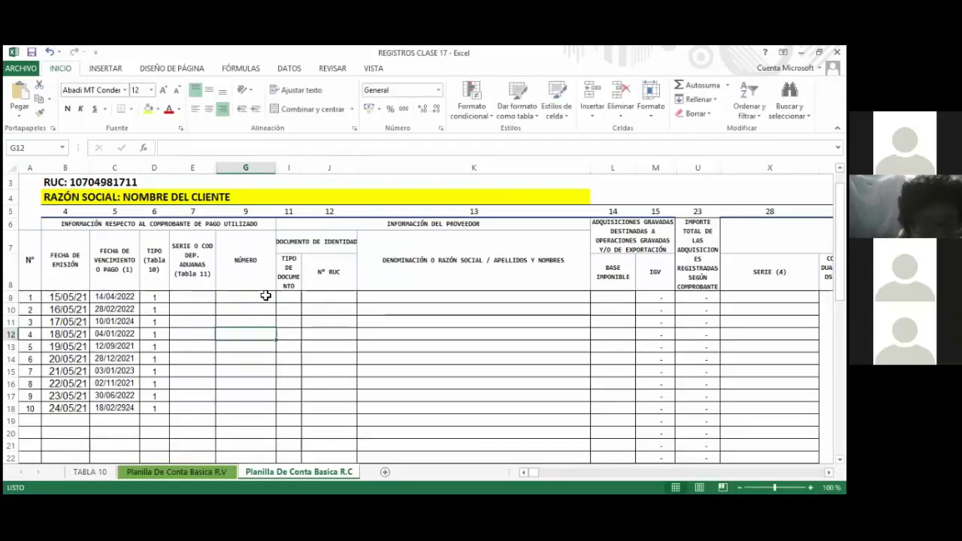
{"action": "type", "text": "t"}
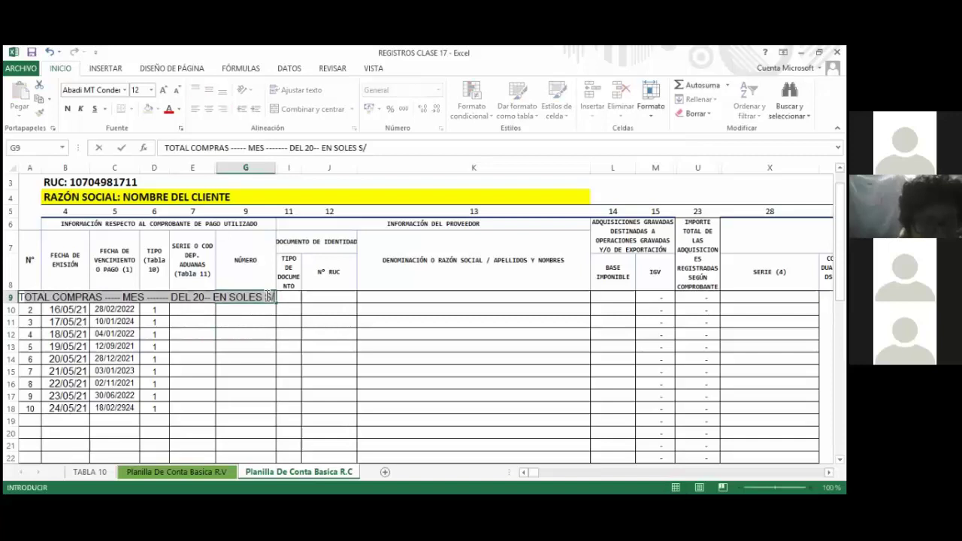
{"action": "type", "text": "T"}
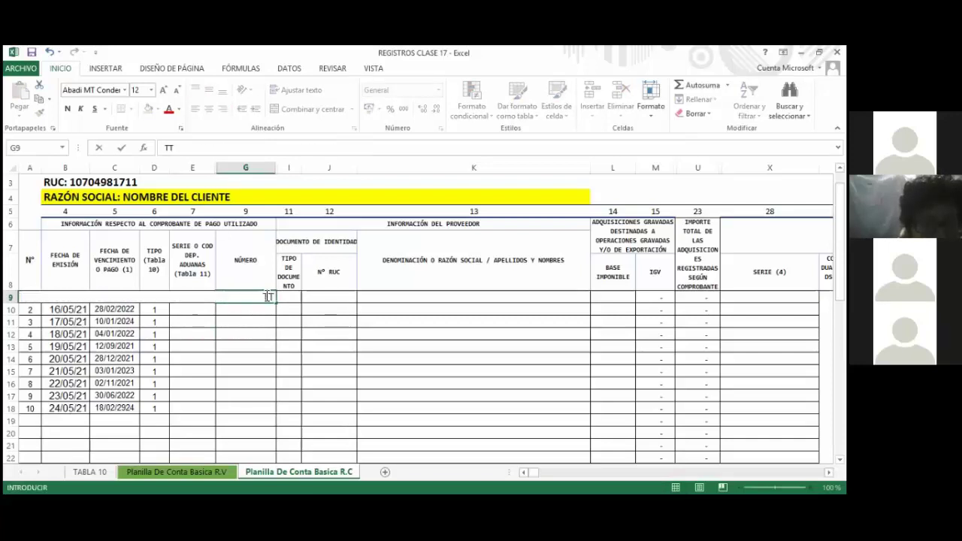
{"action": "key", "text": "BackSpace"}
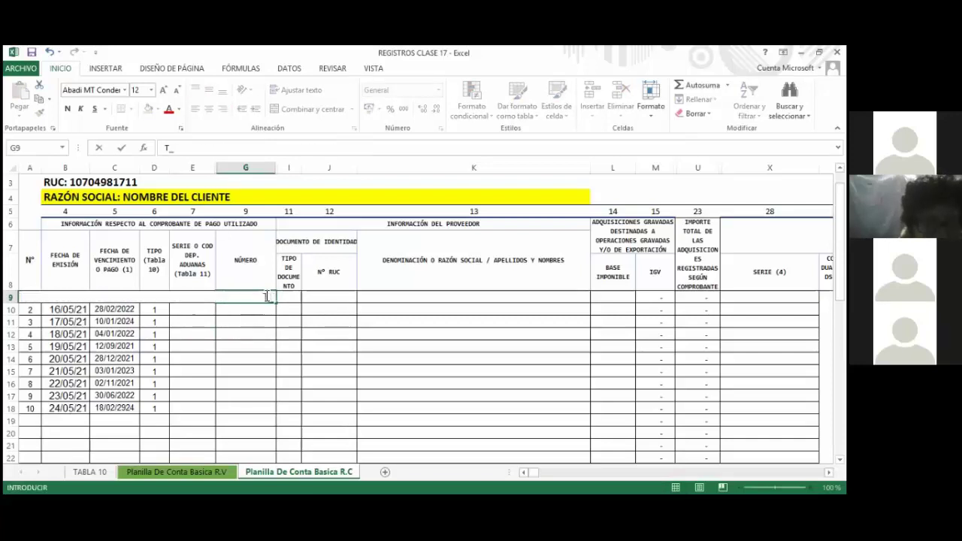
{"action": "type", "text": "001"}
{"action": "left_click", "coordinate": [291, 307]}
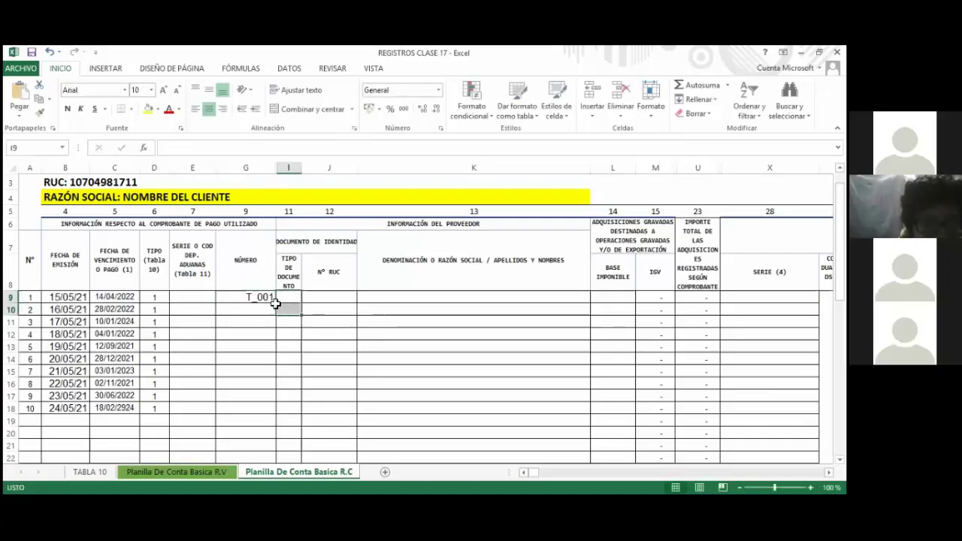
- Correct G9 to T-001 and auto-fill receipt numbers T-002 through T-010 down to G18
{"action": "left_click", "coordinate": [259, 298]}
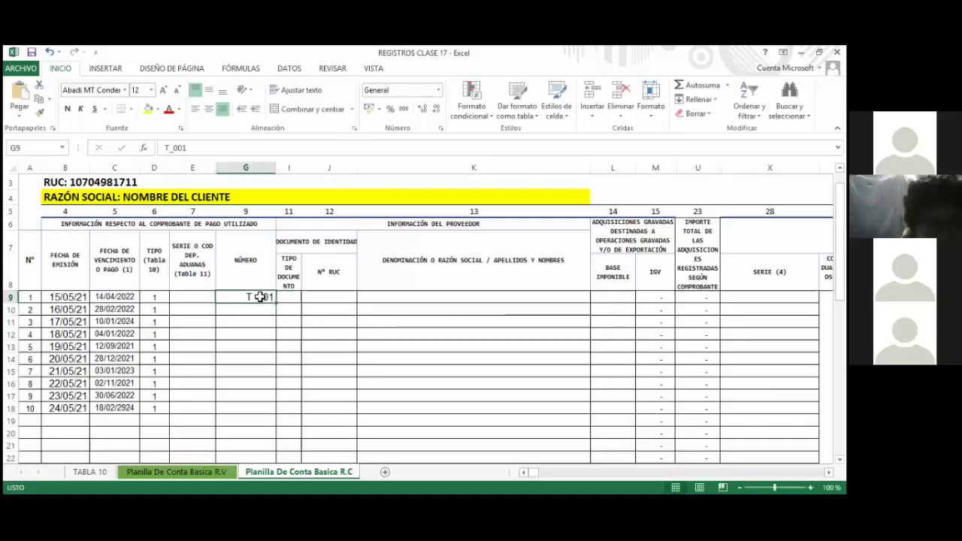
{"action": "double_click", "coordinate": [260, 298]}
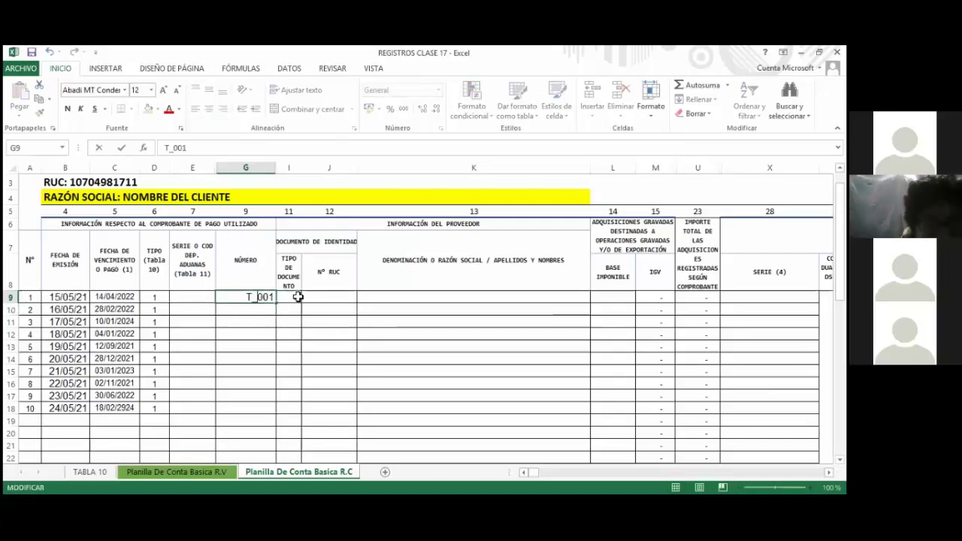
{"action": "key", "text": "BackSpace"}
{"action": "type", "text": "-"}
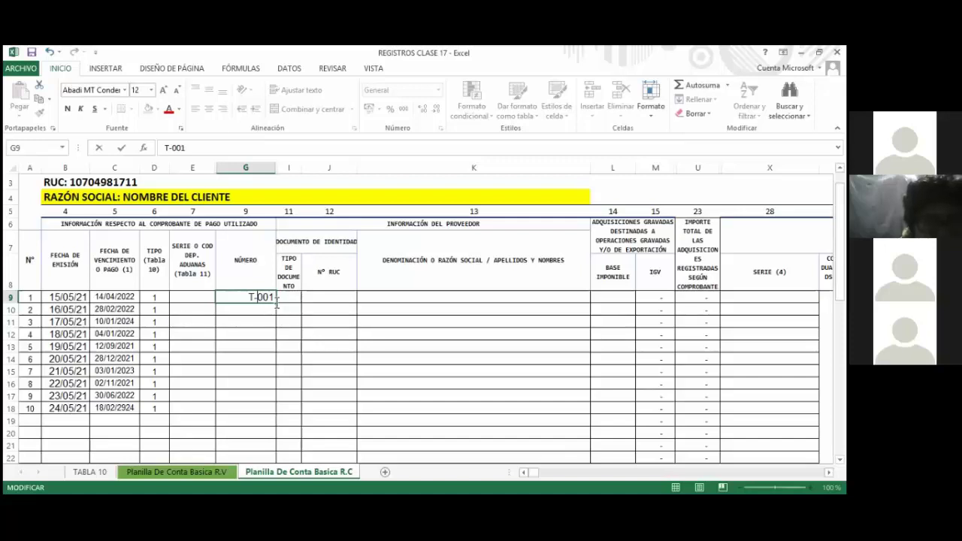
{"action": "left_click_drag", "start_coordinate": [275, 302], "coordinate": [299, 405]}
{"action": "left_click", "coordinate": [332, 375]}
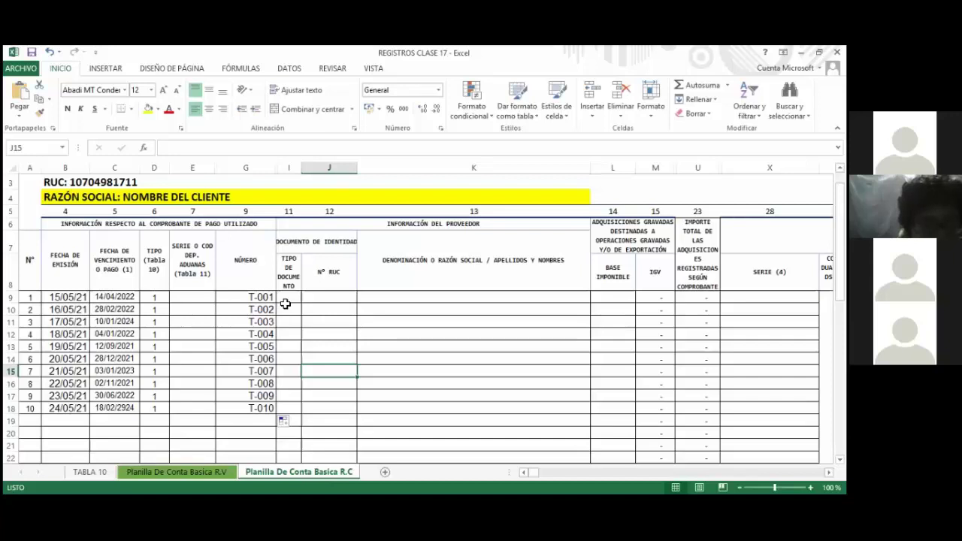
{"action": "left_click", "coordinate": [288, 298]}
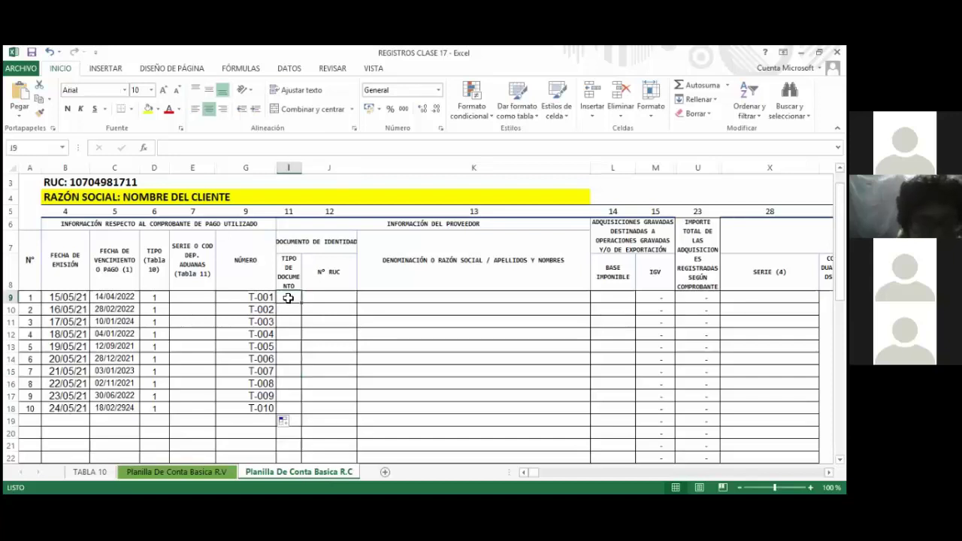
- Locate the supplier RUC list below the register, undoing the accidental fills of the list
{"action": "left_click", "coordinate": [334, 298]}
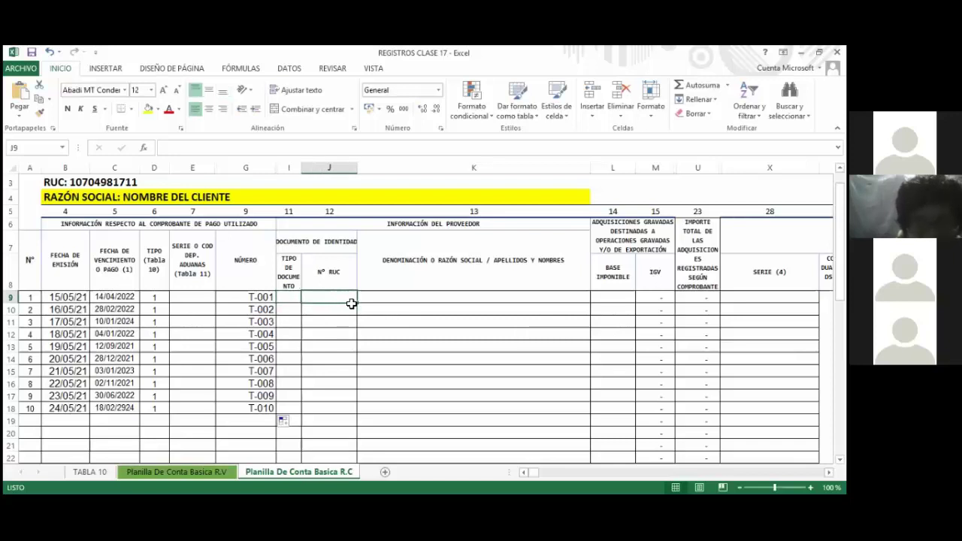
{"action": "scroll", "coordinate": [350, 302], "scroll_direction": "down", "scroll_amount": 7}
{"action": "scroll", "coordinate": [350, 302], "scroll_direction": "down", "scroll_amount": 3}
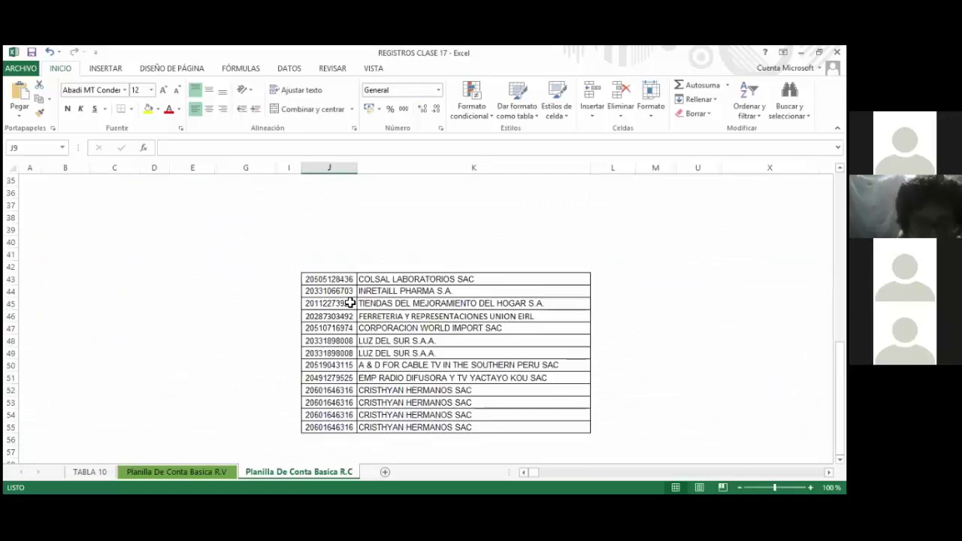
{"action": "scroll", "coordinate": [350, 307], "scroll_direction": "up", "scroll_amount": 1}
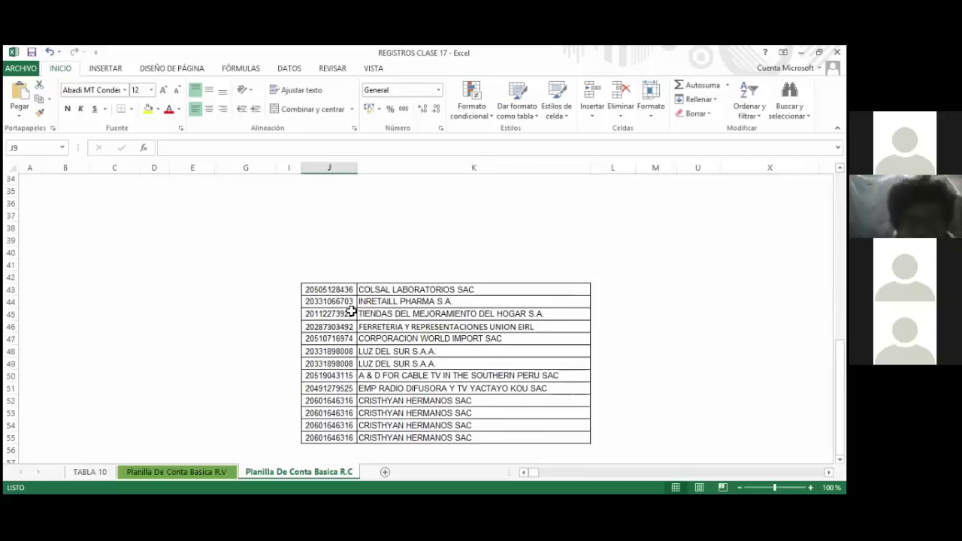
{"action": "scroll", "coordinate": [351, 313], "scroll_direction": "up", "scroll_amount": 1}
{"action": "scroll", "coordinate": [374, 318], "scroll_direction": "up", "scroll_amount": 3}
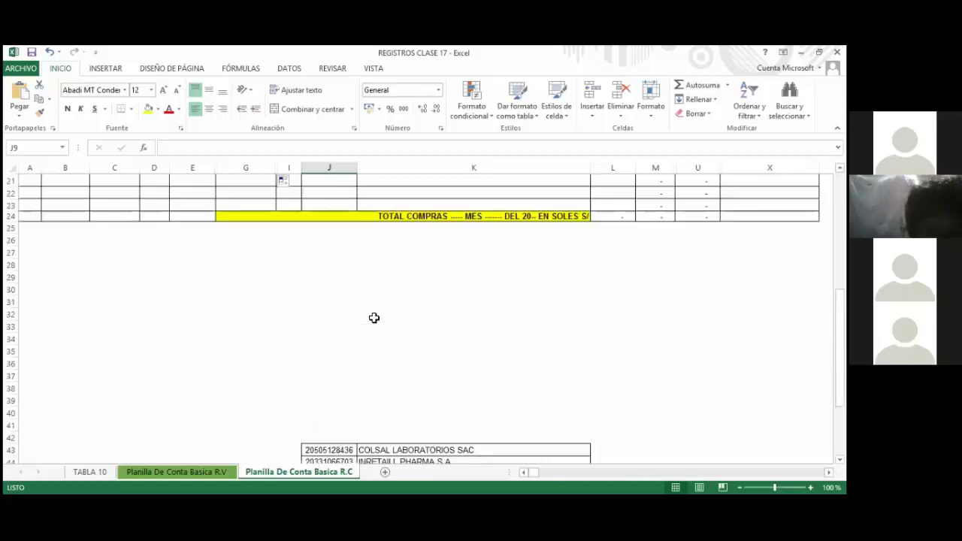
{"action": "scroll", "coordinate": [373, 318], "scroll_direction": "down", "scroll_amount": 1}
{"action": "scroll", "coordinate": [322, 279], "scroll_direction": "down", "scroll_amount": 4}
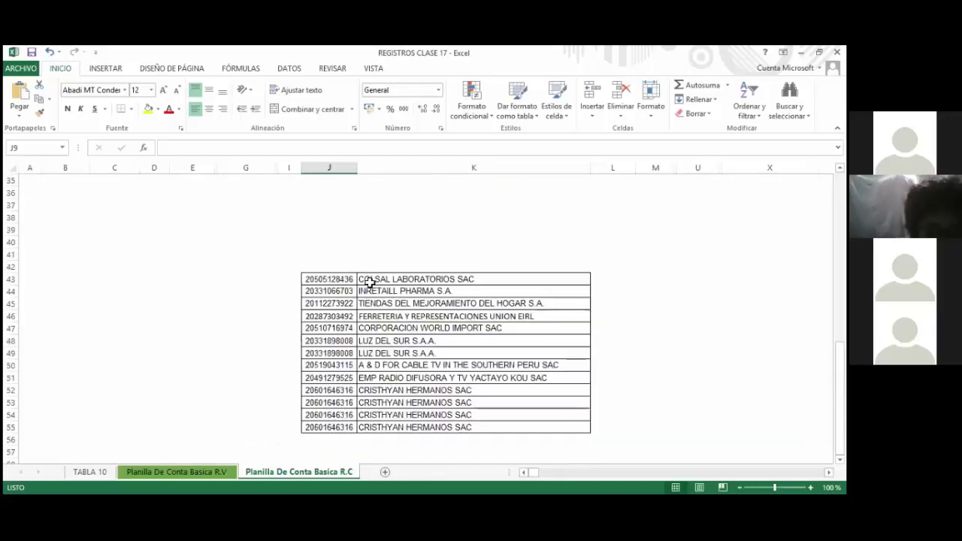
{"action": "key", "text": "ctrl+Down"}
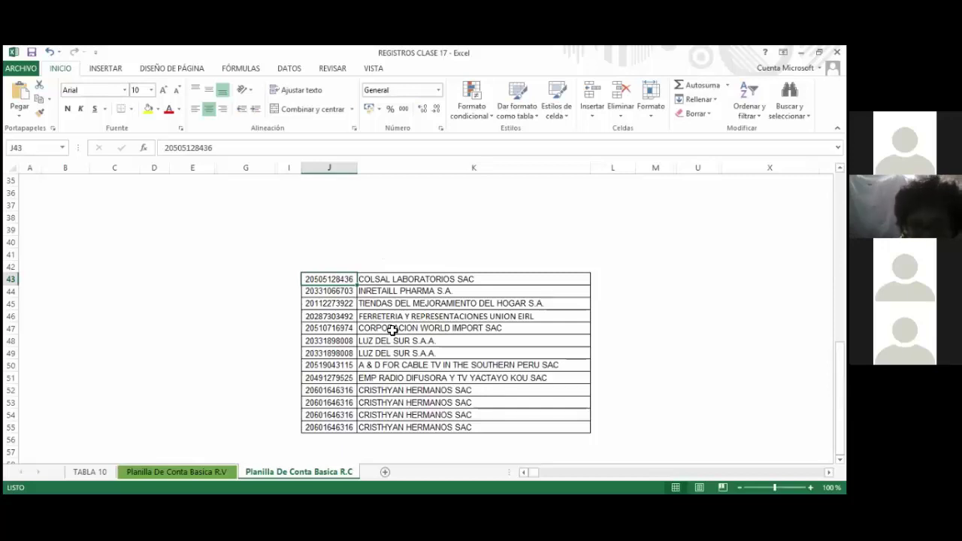
{"action": "scroll", "coordinate": [364, 345], "scroll_direction": "up", "scroll_amount": 3}
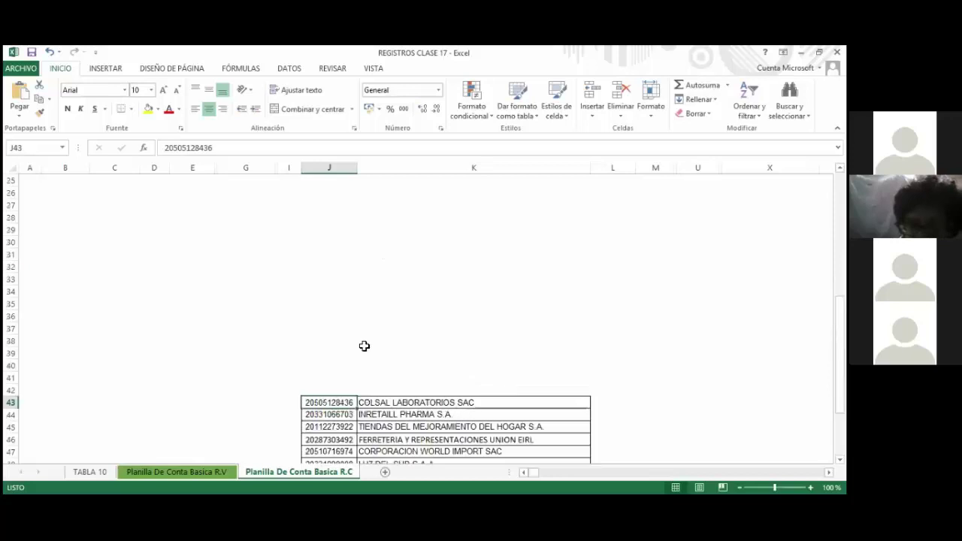
{"action": "scroll", "coordinate": [364, 346], "scroll_direction": "down", "scroll_amount": 3}
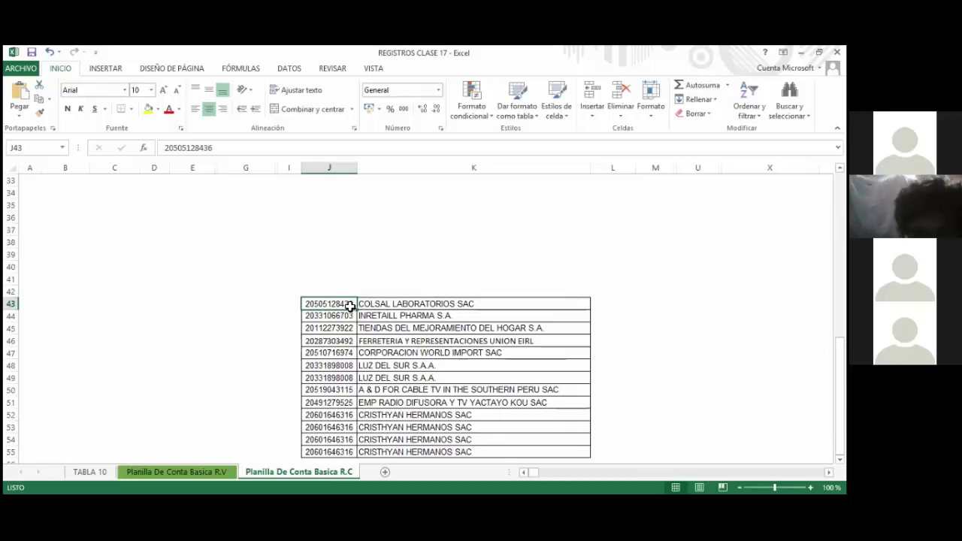
{"action": "mouse_move", "coordinate": [356, 309]}
{"action": "left_mouse_down"}
{"action": "mouse_move", "coordinate": [363, 458]}
{"action": "mouse_move", "coordinate": [350, 430]}
{"action": "left_mouse_up"}
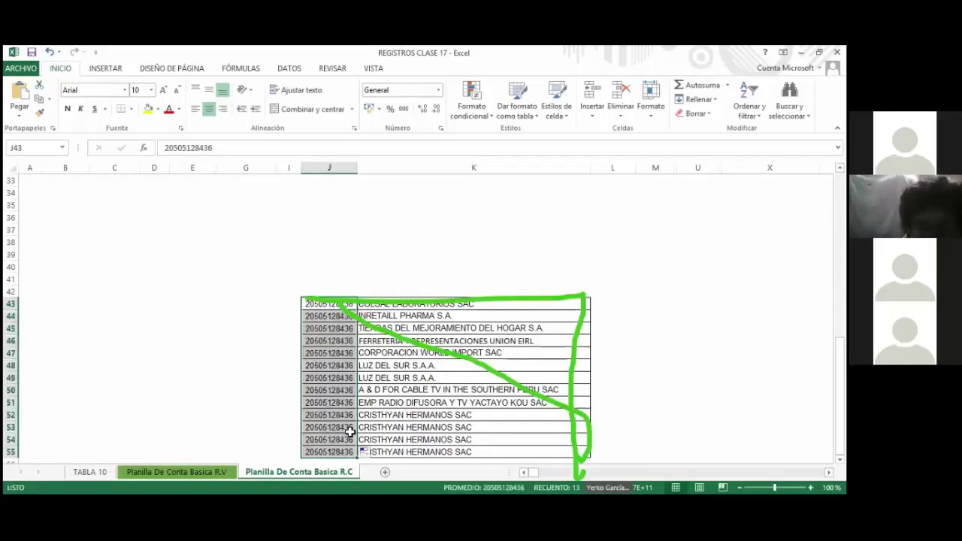
{"action": "left_click", "coordinate": [50, 52]}
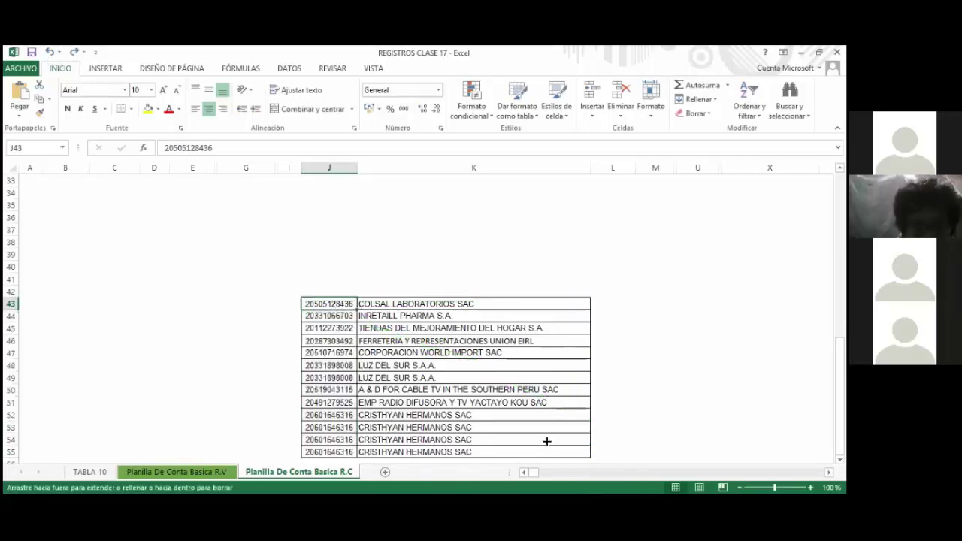
{"action": "mouse_move", "coordinate": [492, 463]}
{"action": "left_mouse_down"}
{"action": "mouse_move", "coordinate": [353, 452]}
{"action": "mouse_move", "coordinate": [359, 385]}
{"action": "left_mouse_up"}
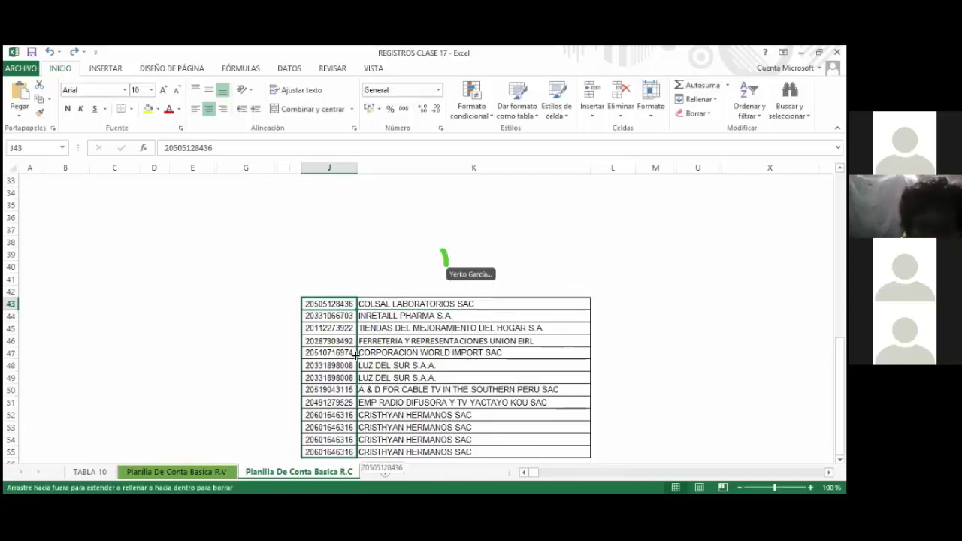
{"action": "left_click_drag", "start_coordinate": [360, 385], "coordinate": [354, 314]}
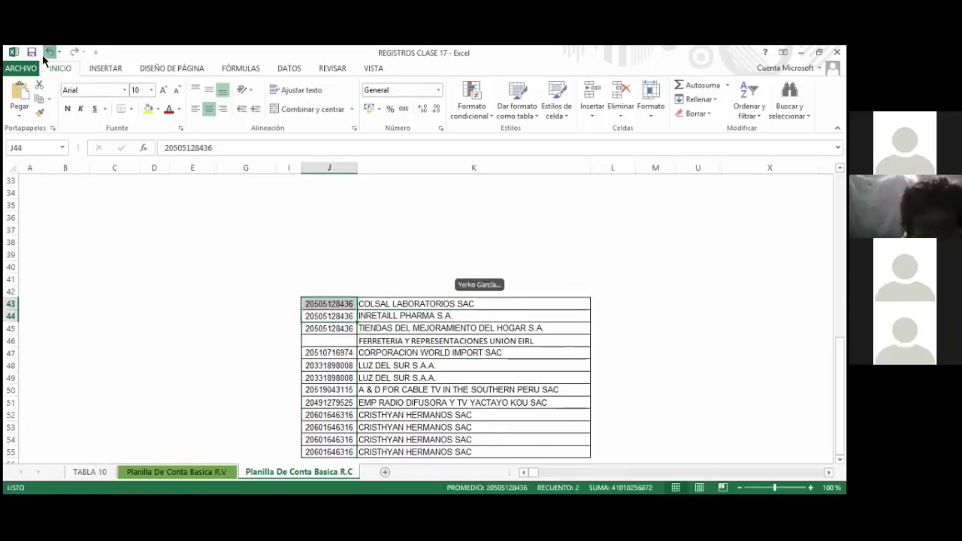
{"action": "left_click", "coordinate": [42, 54]}
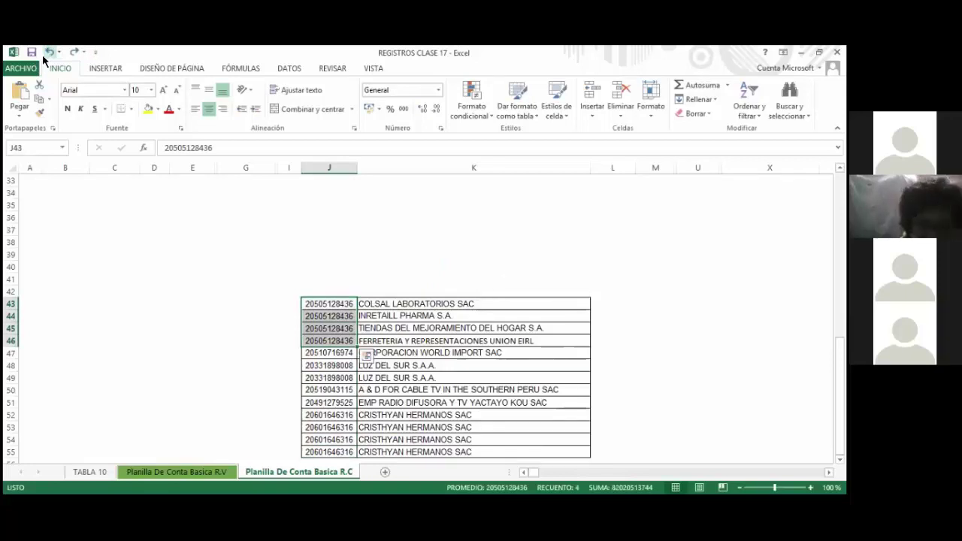
{"action": "left_click", "coordinate": [42, 54]}
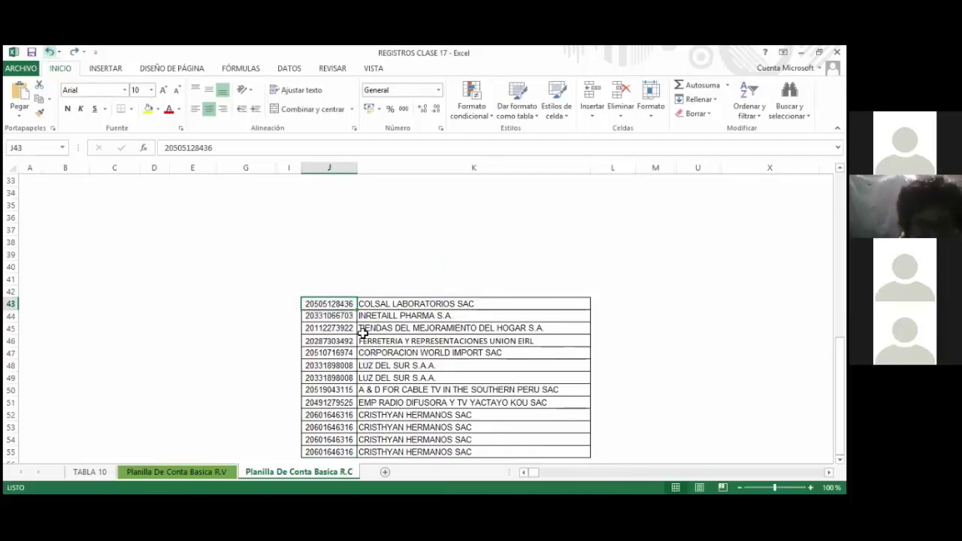
- Copy the thirteen supplier RUCs from the list and paste them into the register at J9
{"action": "left_click", "coordinate": [338, 448], "text": "shift"}
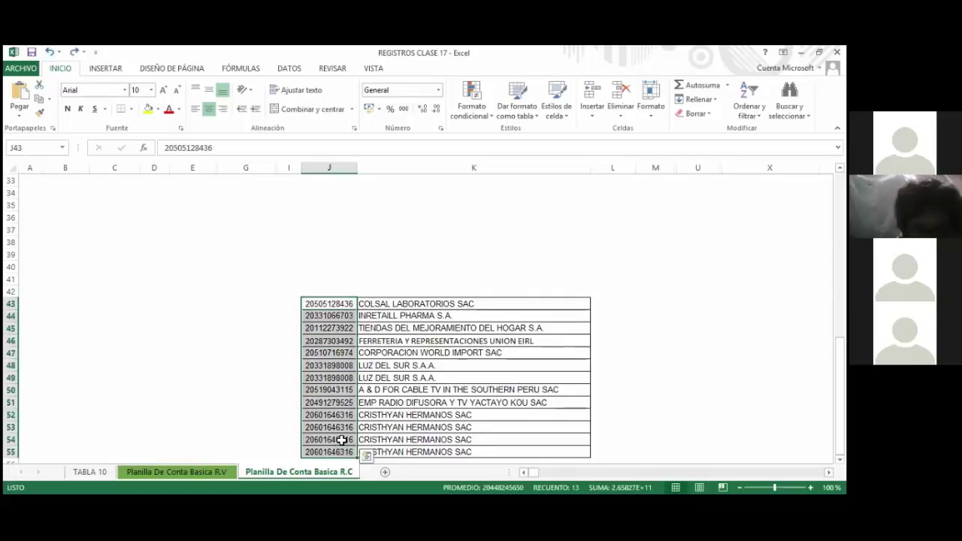
{"action": "key", "text": "ctrl+c"}
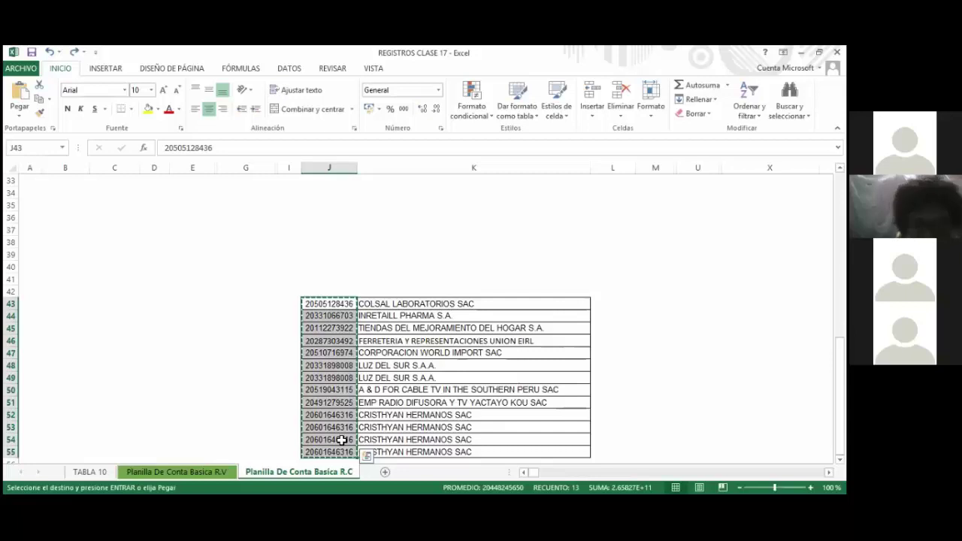
{"action": "scroll", "coordinate": [309, 247], "scroll_direction": "up", "scroll_amount": 9}
{"action": "left_click", "coordinate": [320, 243]}
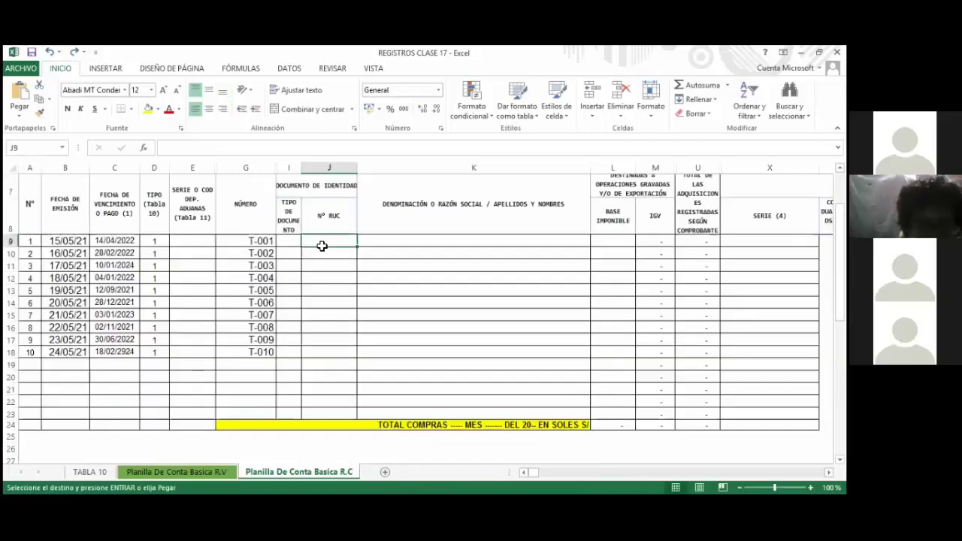
{"action": "key", "text": "ctrl+v"}
- Clear the surplus pasted RUCs in rows 19 to 21
{"action": "left_click", "coordinate": [342, 388]}
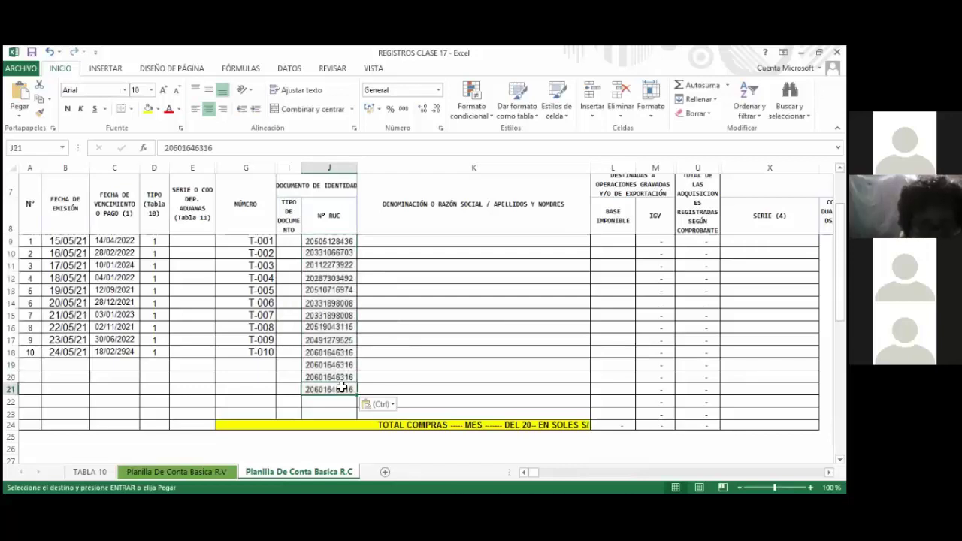
{"action": "key", "text": "Delete"}
{"action": "double_click", "coordinate": [344, 375]}
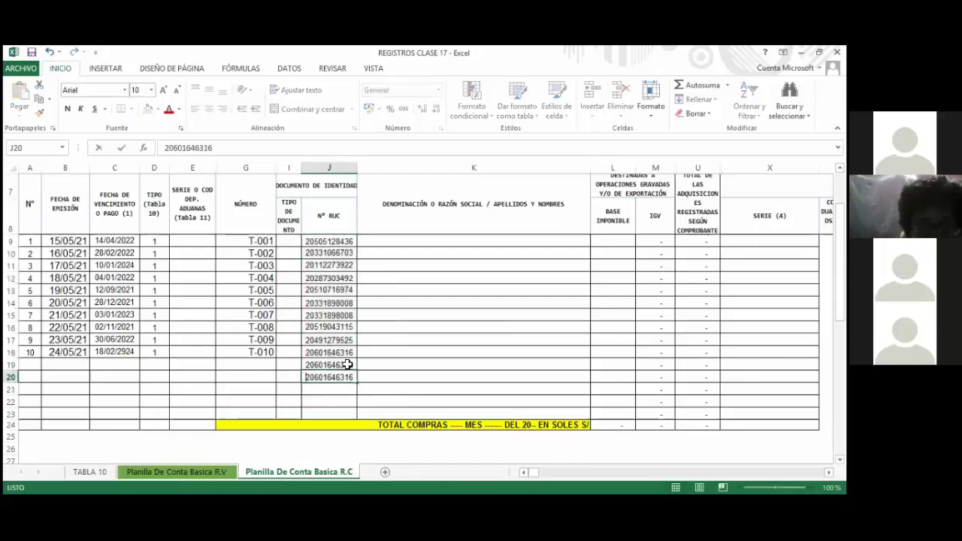
{"action": "key", "text": "BackSpace"}
{"action": "key", "text": "Up"}
{"action": "key", "text": "BackSpace"}
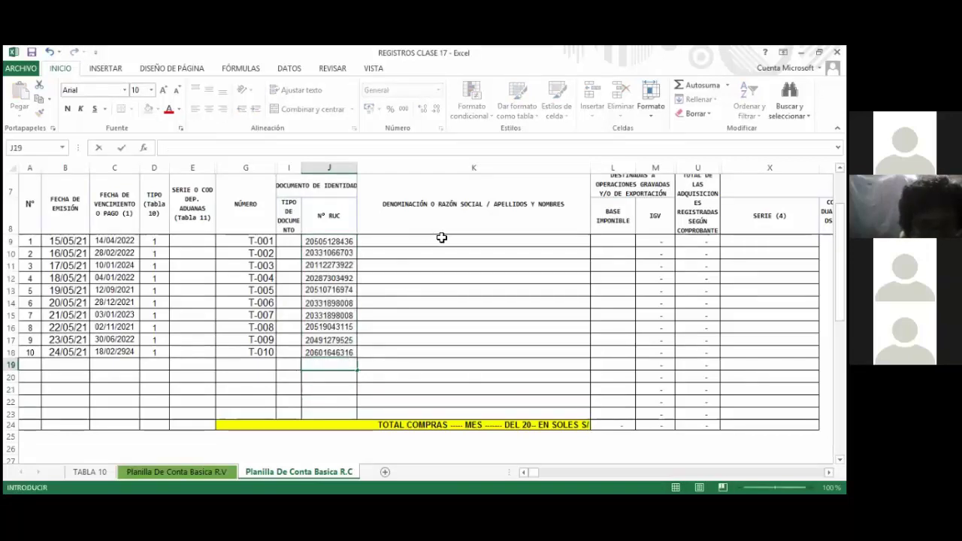
{"action": "scroll", "coordinate": [590, 257], "scroll_direction": "up", "scroll_amount": 2}
{"action": "scroll", "coordinate": [613, 297], "scroll_direction": "down", "scroll_amount": 1}
{"action": "left_click", "coordinate": [613, 297]}
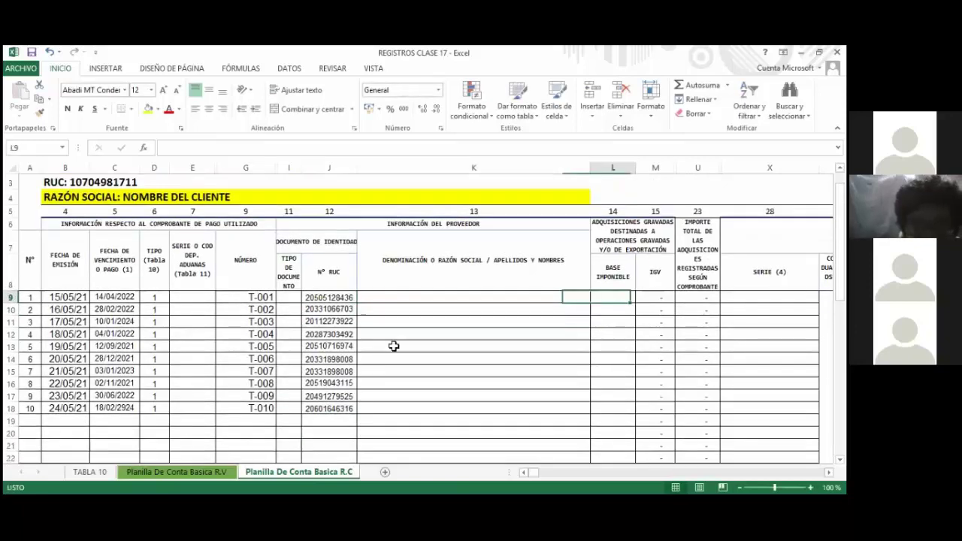
{"action": "scroll", "coordinate": [402, 297], "scroll_direction": "down", "scroll_amount": 10}
- Copy the supplier names from the company list and paste them into the register at K9
{"action": "left_click_drag", "start_coordinate": [385, 278], "coordinate": [399, 327]}
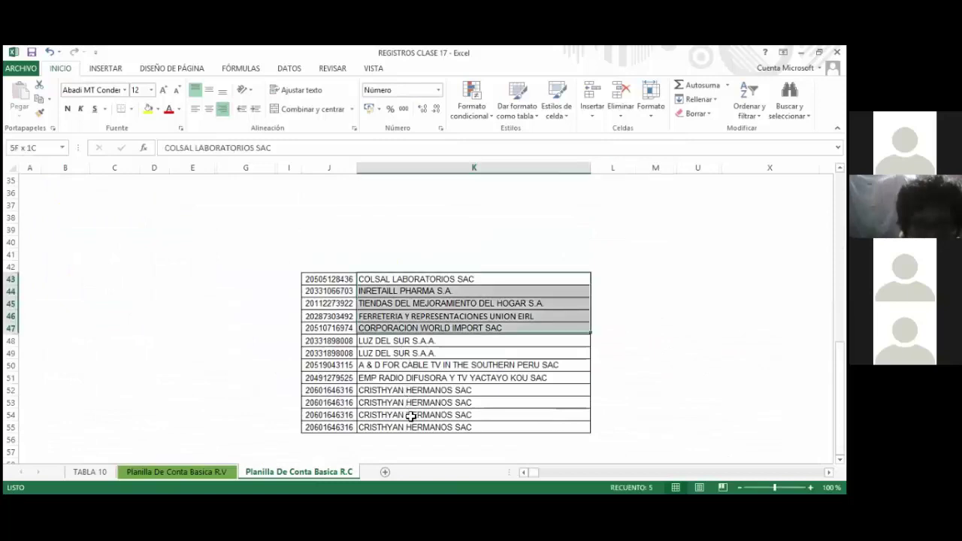
{"action": "key", "text": "ctrl+c"}
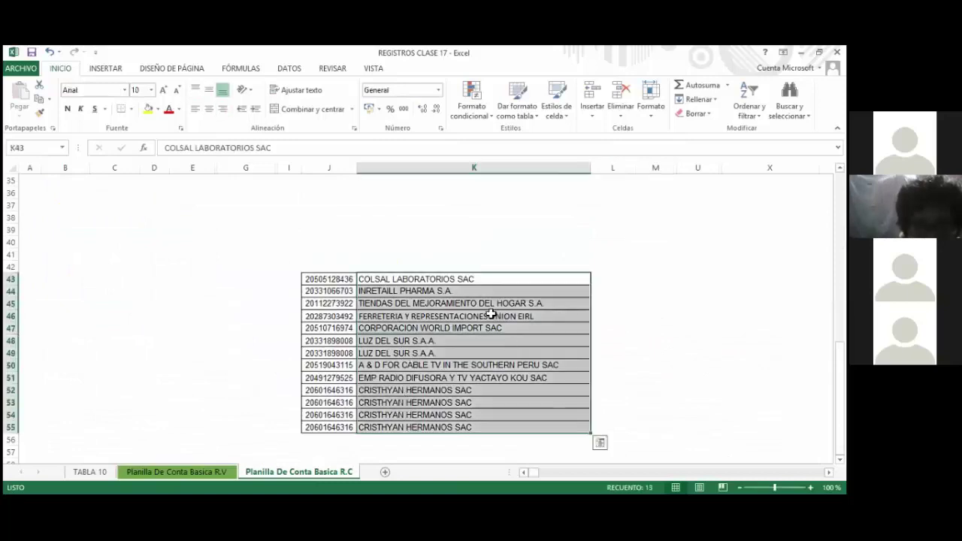
{"action": "scroll", "coordinate": [473, 297], "scroll_direction": "up", "scroll_amount": 8}
{"action": "scroll", "coordinate": [474, 297], "scroll_direction": "up", "scroll_amount": 3}
{"action": "left_click", "coordinate": [474, 297]}
{"action": "key", "text": "ctrl+v"}
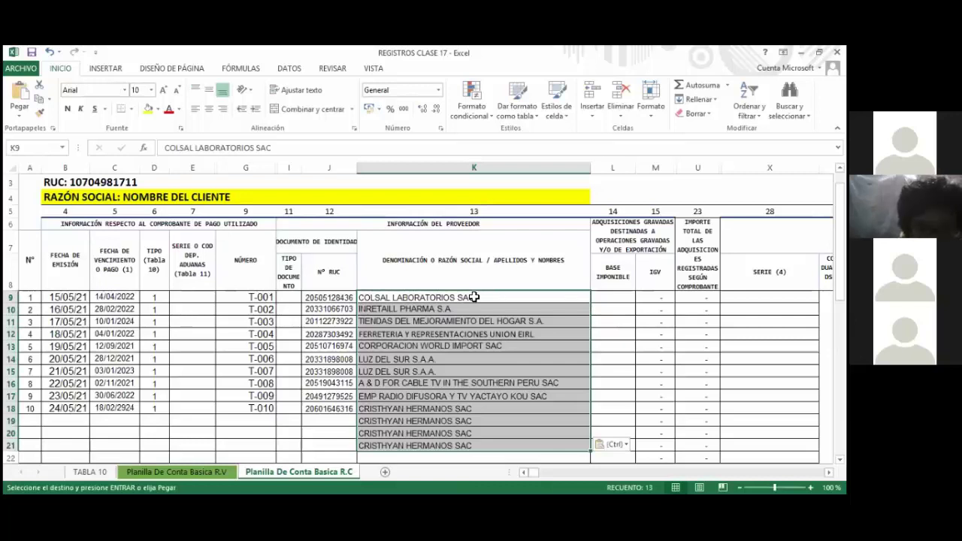
- Clear the surplus pasted supplier names below the tenth purchase
{"action": "scroll", "coordinate": [441, 328], "scroll_direction": "down", "scroll_amount": 2}
{"action": "left_click", "coordinate": [441, 328]}
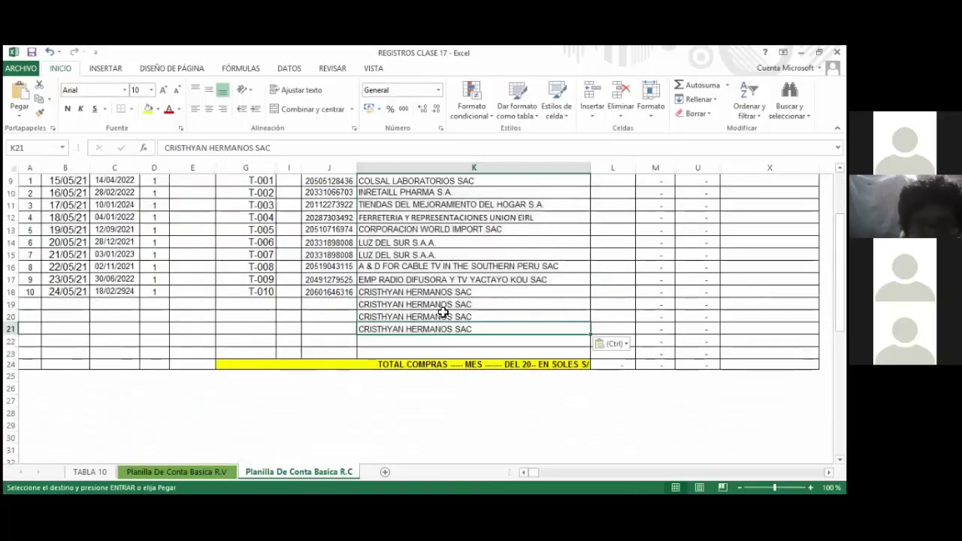
{"action": "key", "text": "Delete"}
{"action": "left_click", "coordinate": [445, 316]}
{"action": "key", "text": "ctrl+z"}
{"action": "left_click", "coordinate": [522, 326]}
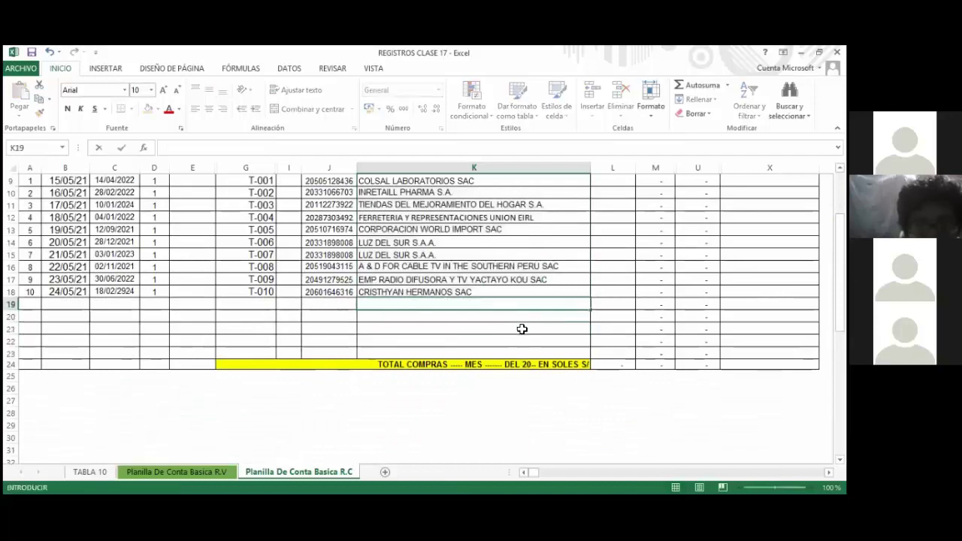
{"action": "scroll", "coordinate": [521, 326], "scroll_direction": "up", "scroll_amount": 2}
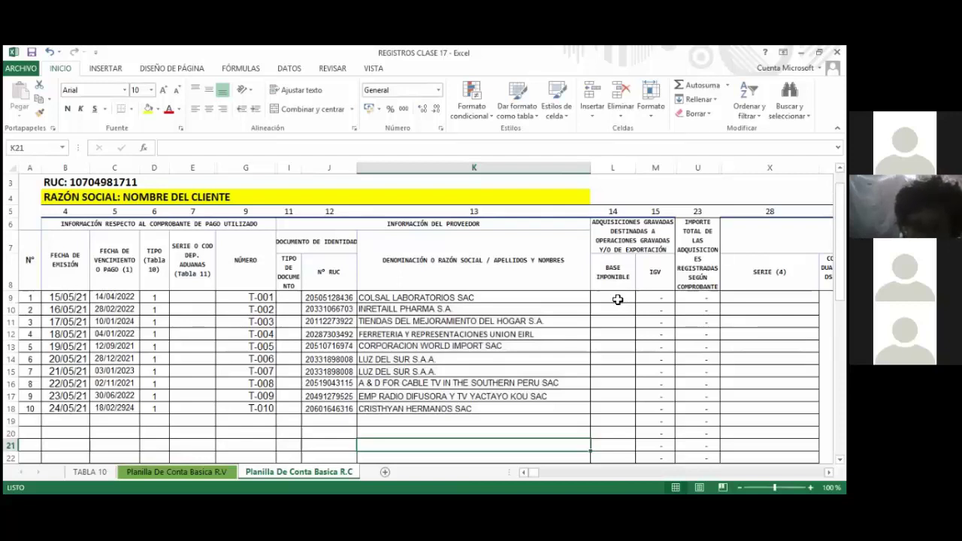
- Enter base amounts with =L9*18% IGV and =SUMA(L9:M9) totals, giving 3,395.00, 611.10 and 4,006.10
{"action": "left_click", "coordinate": [621, 299]}
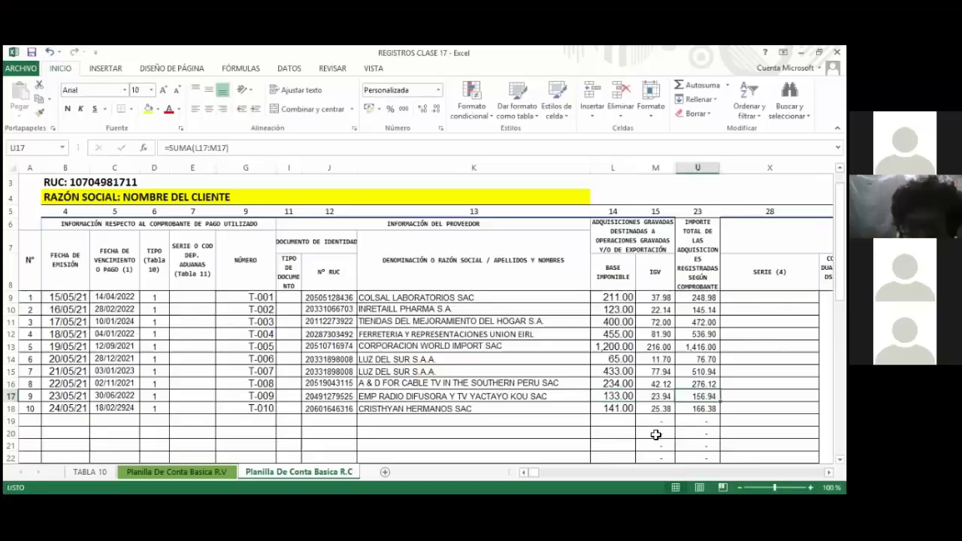
{"action": "left_click", "coordinate": [656, 434]}
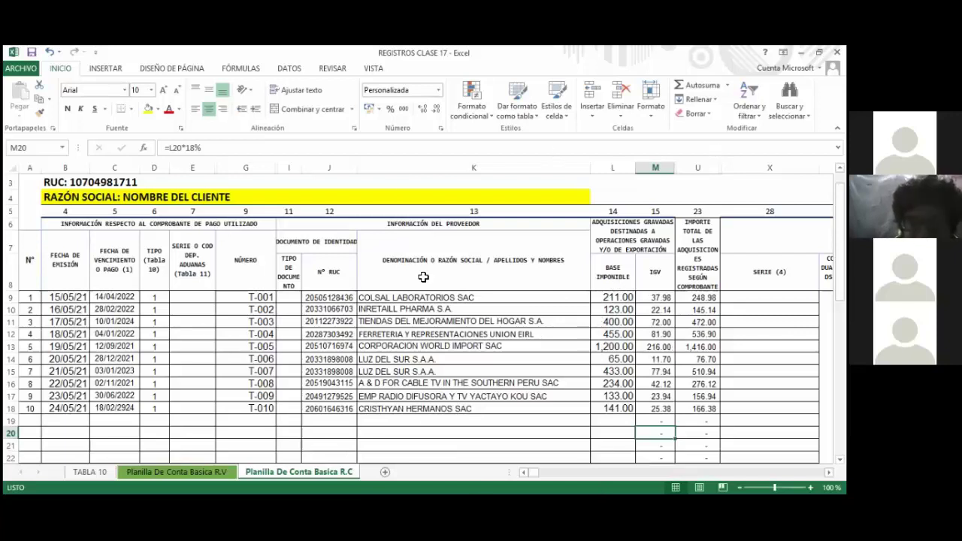
{"action": "scroll", "coordinate": [423, 277], "scroll_direction": "down", "scroll_amount": 6}
{"action": "scroll", "coordinate": [473, 275], "scroll_direction": "up", "scroll_amount": 1}
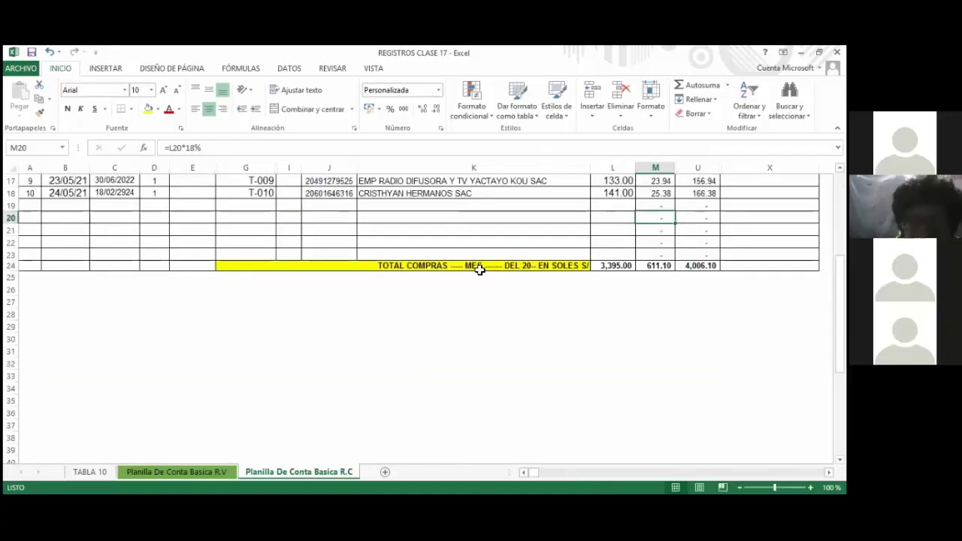
{"action": "scroll", "coordinate": [480, 269], "scroll_direction": "down", "scroll_amount": 6}
{"action": "left_click", "coordinate": [481, 268]}
{"action": "scroll", "coordinate": [468, 314], "scroll_direction": "up", "scroll_amount": 7}
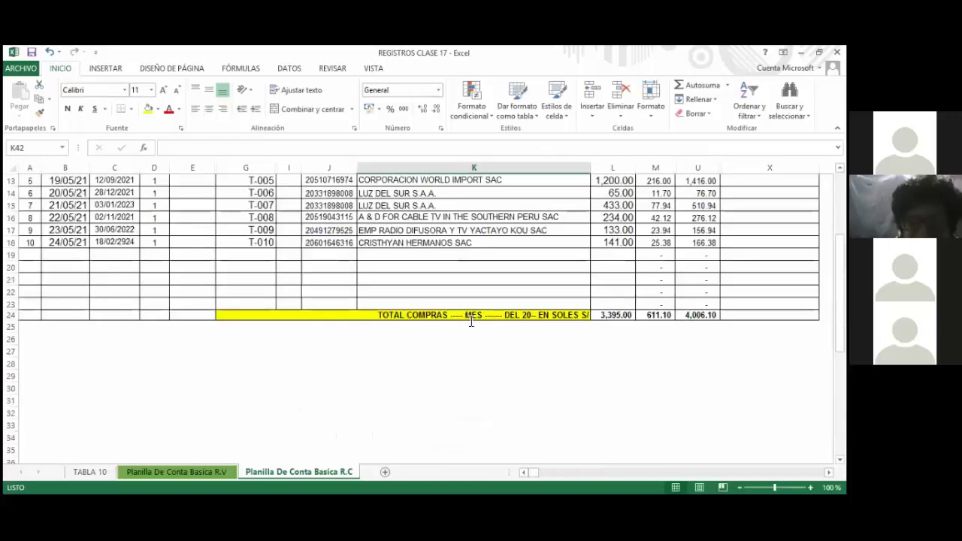
{"action": "left_click", "coordinate": [470, 320]}
{"action": "double_click", "coordinate": [499, 317]}
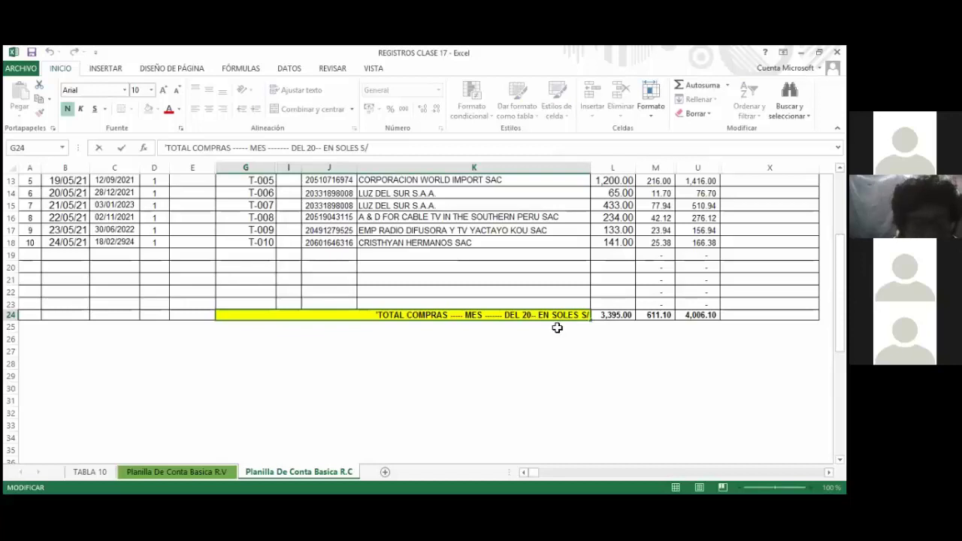
{"action": "scroll", "coordinate": [555, 327], "scroll_direction": "up", "scroll_amount": 3}
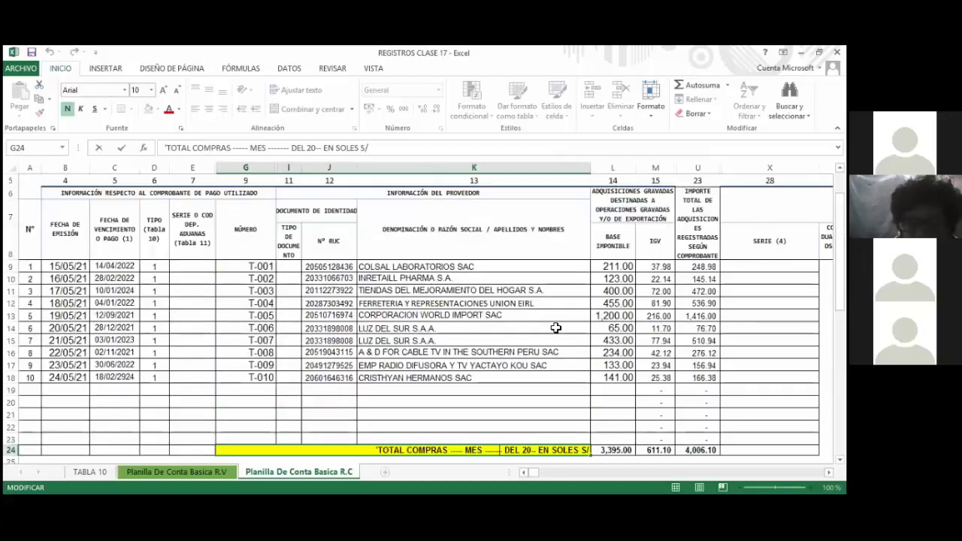
{"action": "left_click_drag", "start_coordinate": [617, 316], "coordinate": [698, 320]}
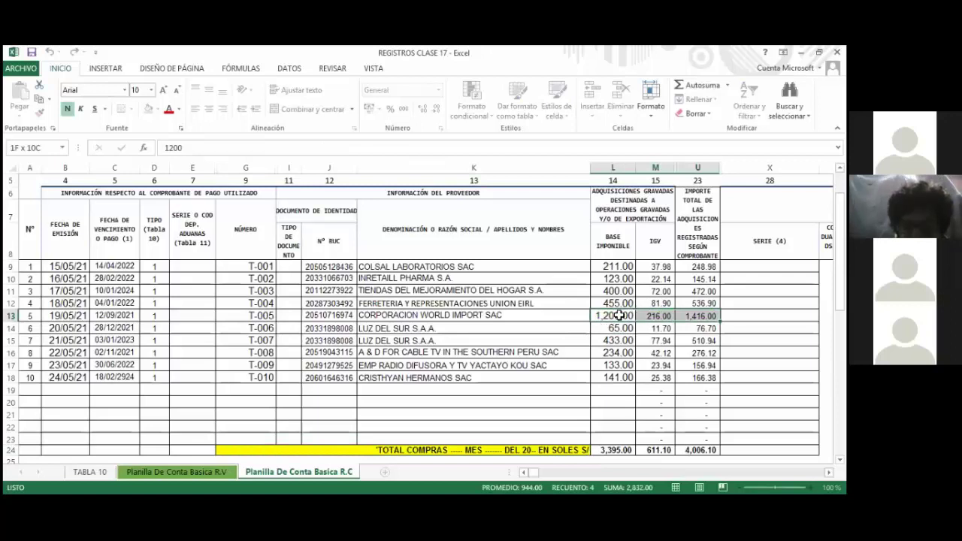
{"action": "left_click_drag", "start_coordinate": [698, 320], "coordinate": [618, 316]}
{"action": "left_click_drag", "start_coordinate": [616, 450], "coordinate": [707, 455]}
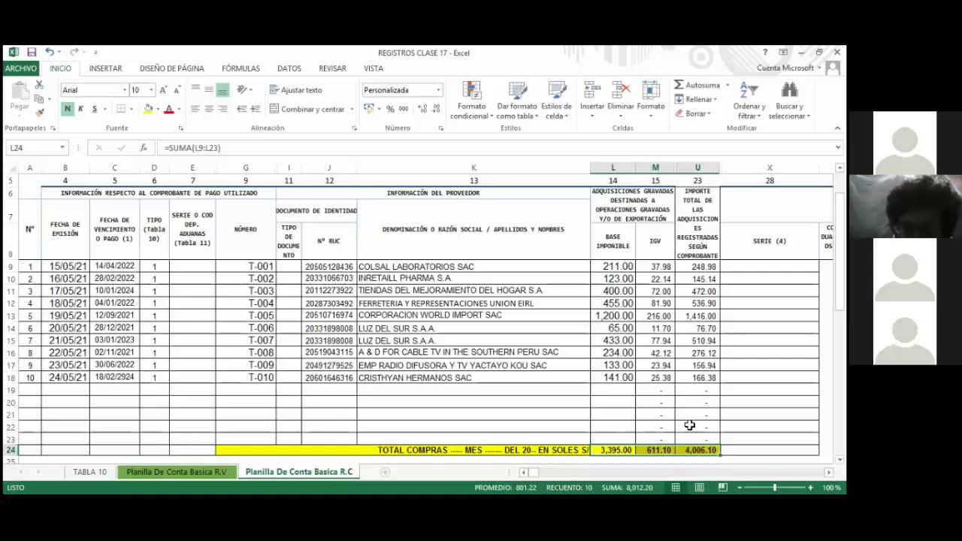
{"action": "left_click", "coordinate": [692, 381]}
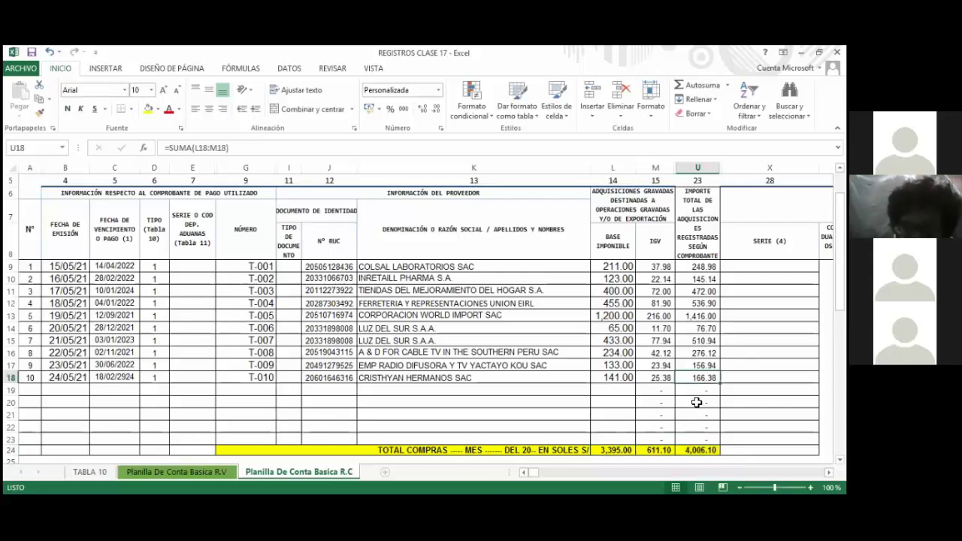
{"action": "left_click_drag", "start_coordinate": [699, 267], "coordinate": [699, 390]}
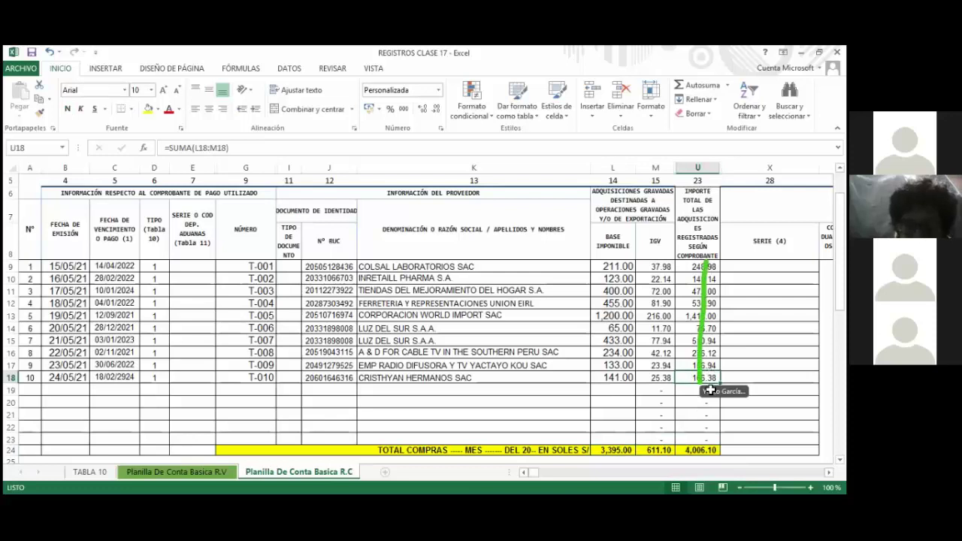
{"action": "double_click", "coordinate": [702, 270]}
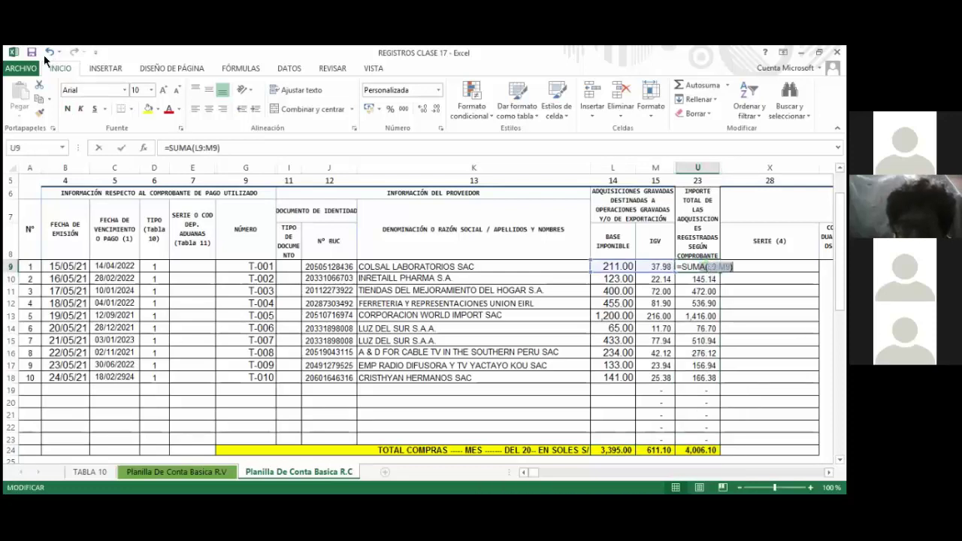
{"action": "key", "text": "Escape"}
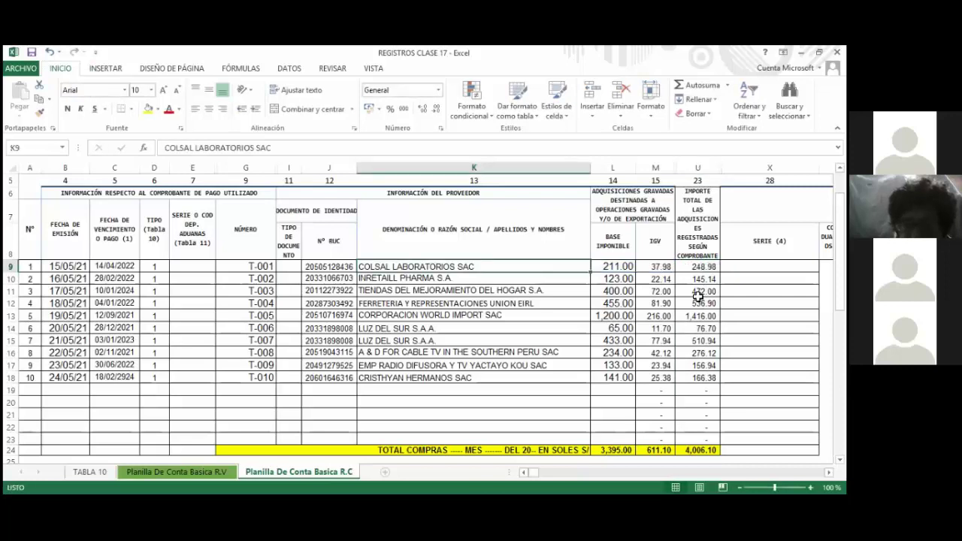
{"action": "left_click_drag", "start_coordinate": [696, 267], "coordinate": [698, 329]}
{"action": "left_click_drag", "start_coordinate": [688, 377], "coordinate": [687, 378]}
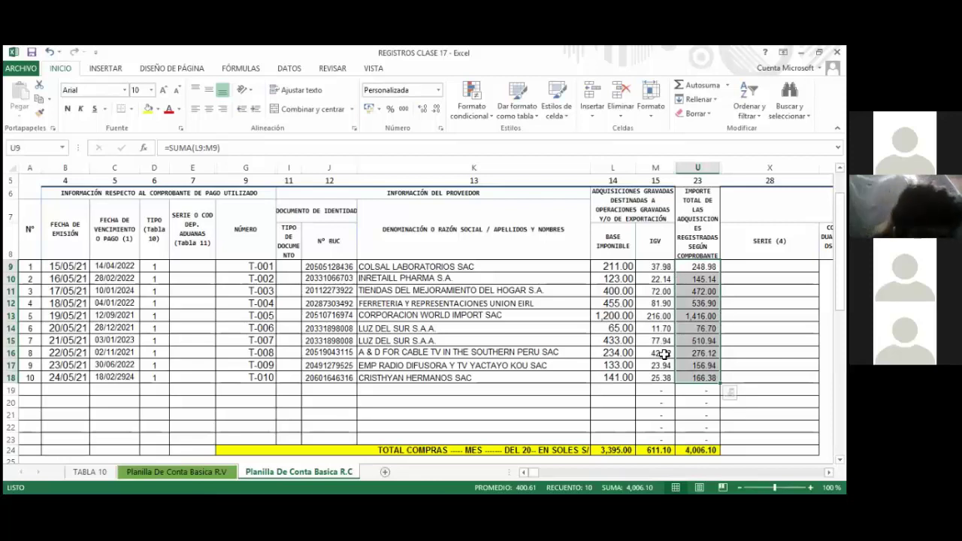
{"action": "left_click_drag", "start_coordinate": [668, 270], "coordinate": [655, 377]}
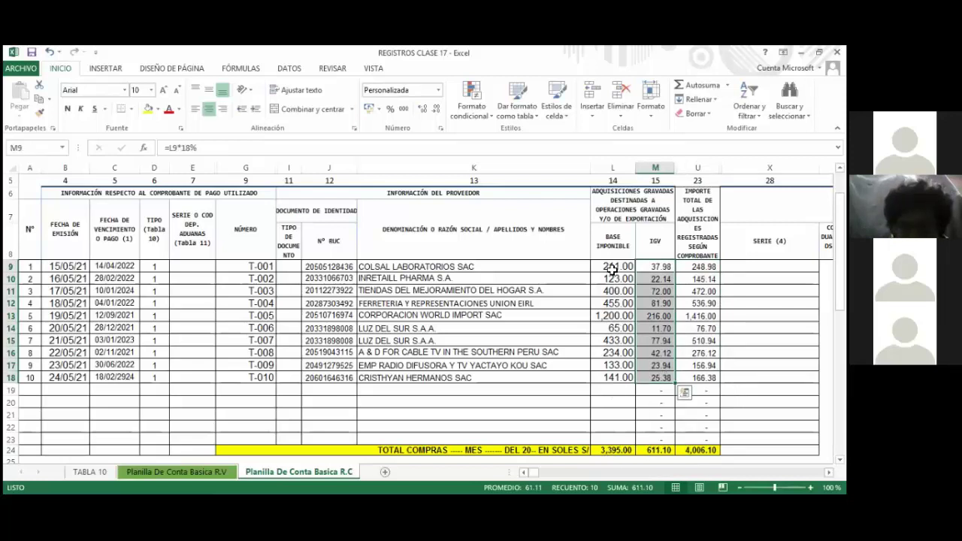
{"action": "left_click_drag", "start_coordinate": [612, 268], "coordinate": [615, 376]}
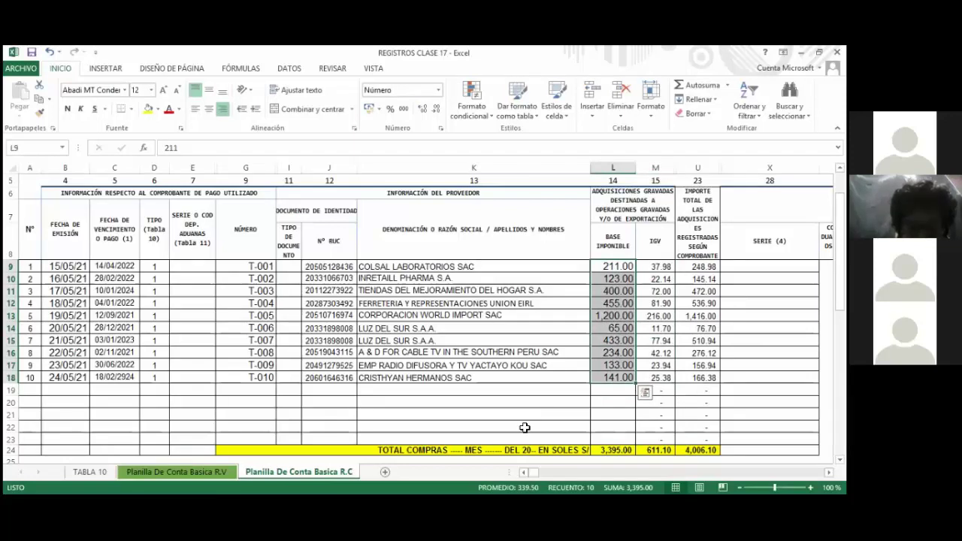
- Change the G24 totals label to read MES MAYO DEL 2021 EN SOLES S/
{"action": "double_click", "coordinate": [505, 451]}
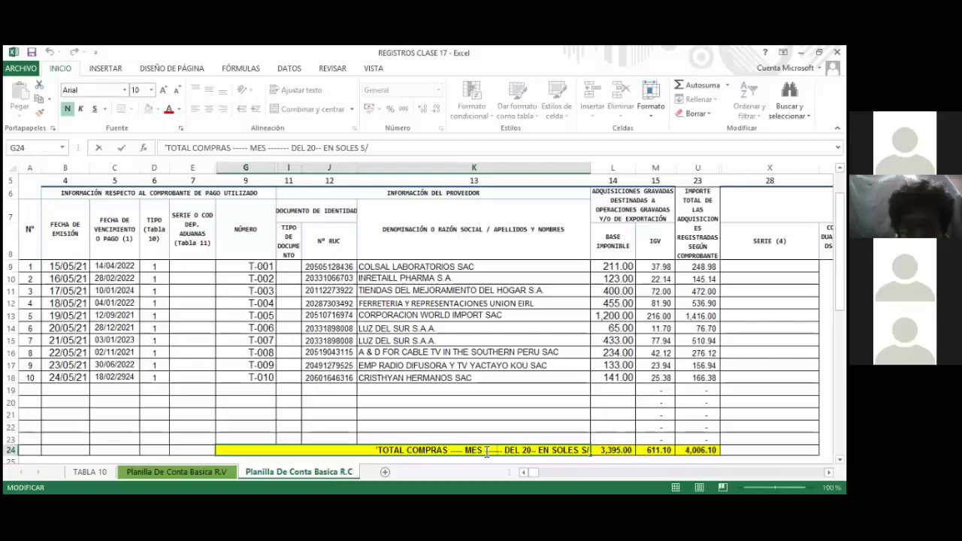
{"action": "double_click", "coordinate": [487, 451]}
{"action": "type", "text": "M"}
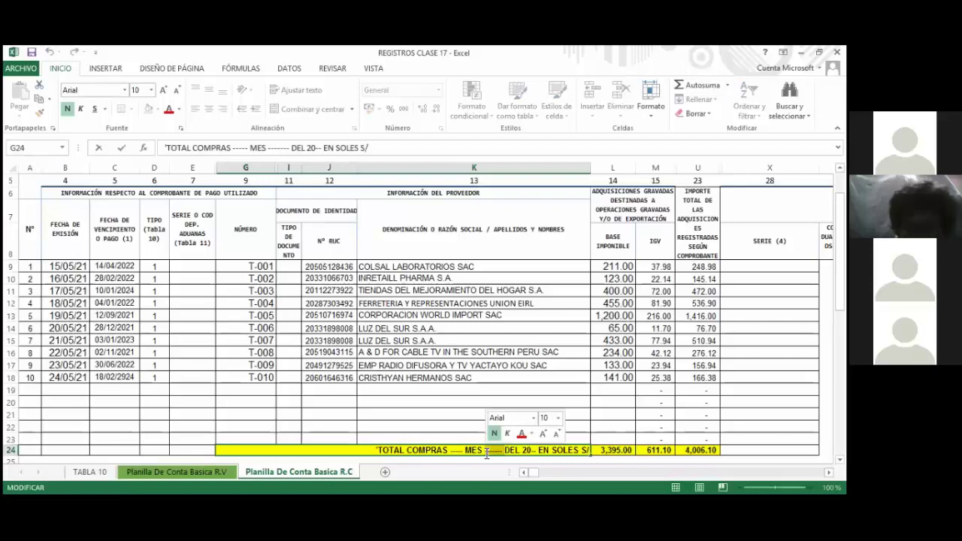
{"action": "type", "text": "AY"}
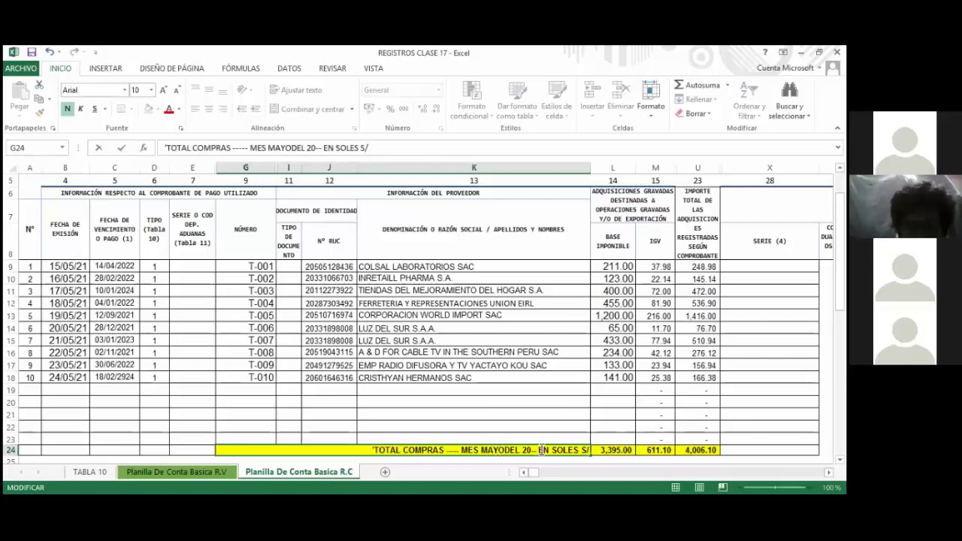
{"action": "type", "text": "O"}
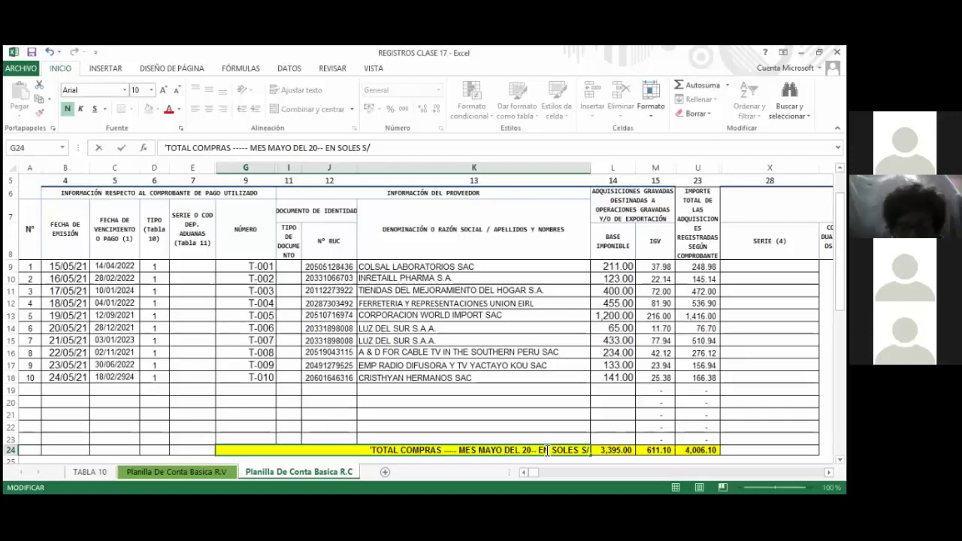
{"action": "key", "text": "BackSpace"}
{"action": "key", "text": "BackSpace"}
{"action": "type", "text": "21"}
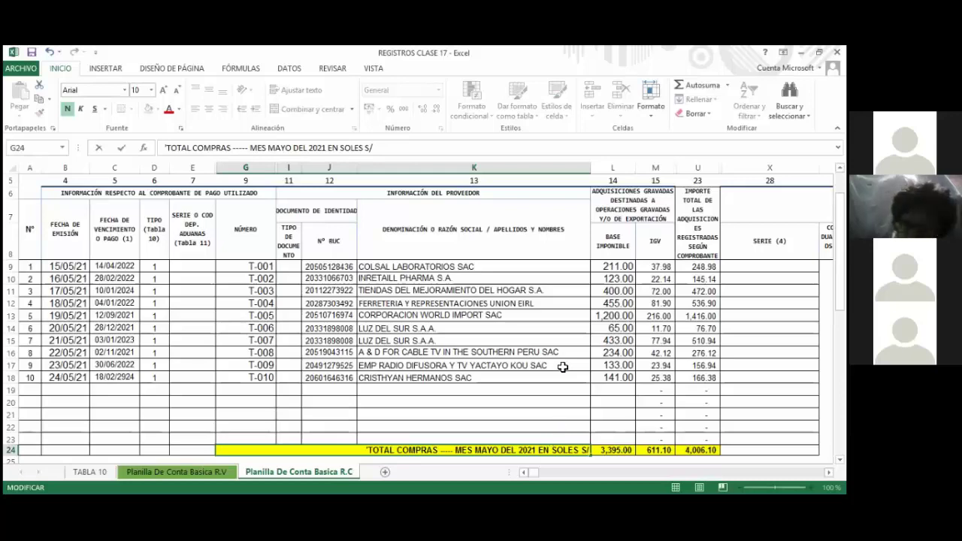
{"action": "scroll", "coordinate": [563, 368], "scroll_direction": "up", "scroll_amount": 2}
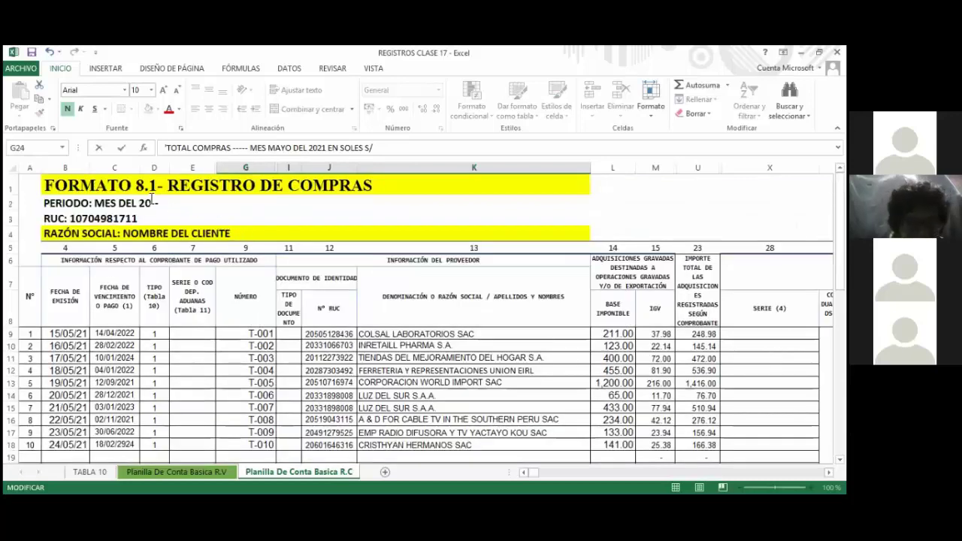
- Set the header period line in B2 to PERIODO: MES MAYO DEL 2021
{"action": "left_click", "coordinate": [111, 203]}
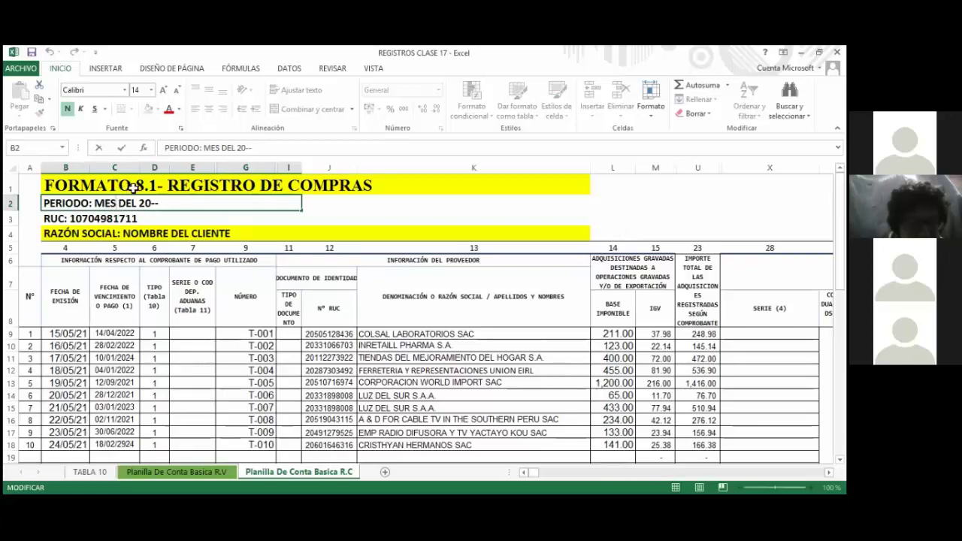
{"action": "type", "text": "MAYO"}
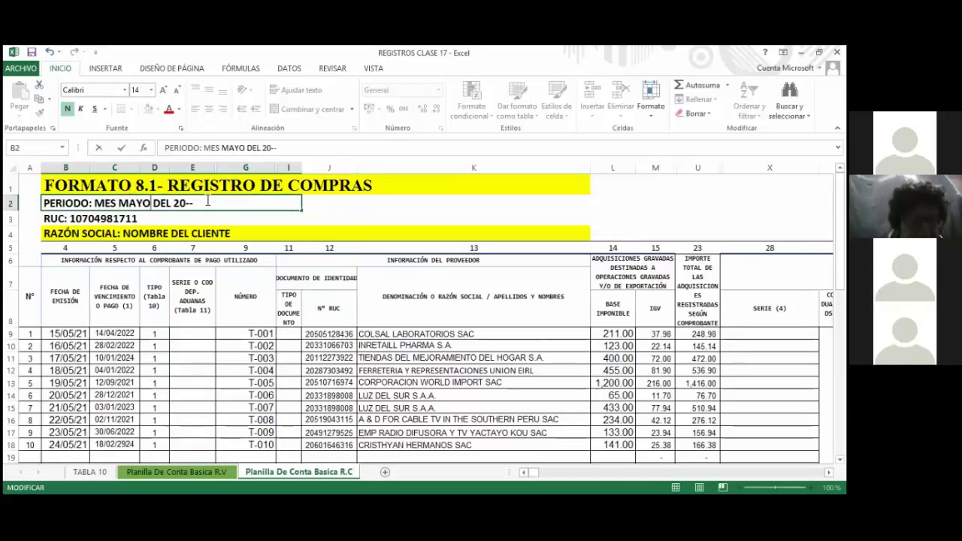
{"action": "key", "text": "BackSpace"}
{"action": "key", "text": "BackSpace"}
{"action": "type", "text": "21"}
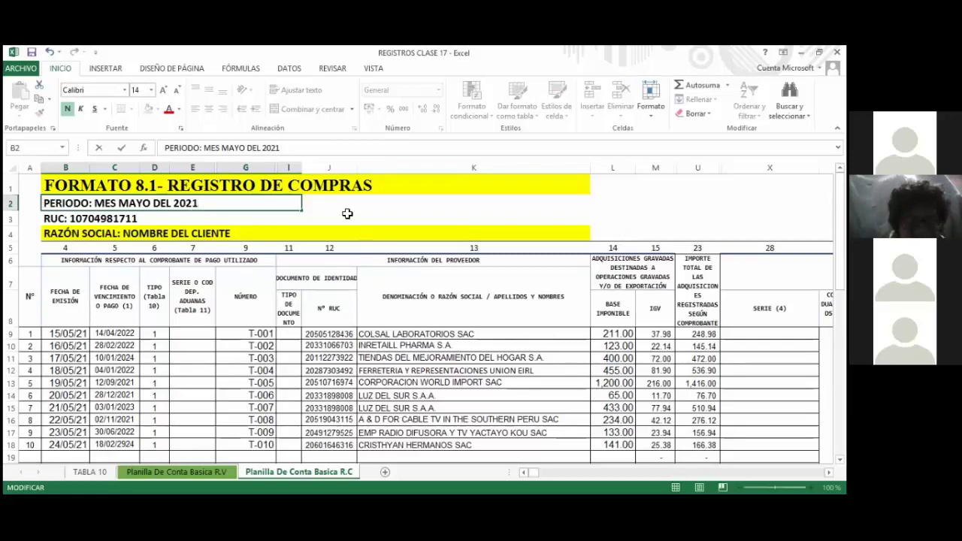
- Replace NOMBRE DEL CLIENTE in B4 with the company's business name ending in S.A
{"action": "left_click", "coordinate": [289, 231]}
{"action": "key", "text": "BackSpace"}
{"action": "key", "text": "BackSpace"}
{"action": "key", "text": "BackSpace"}
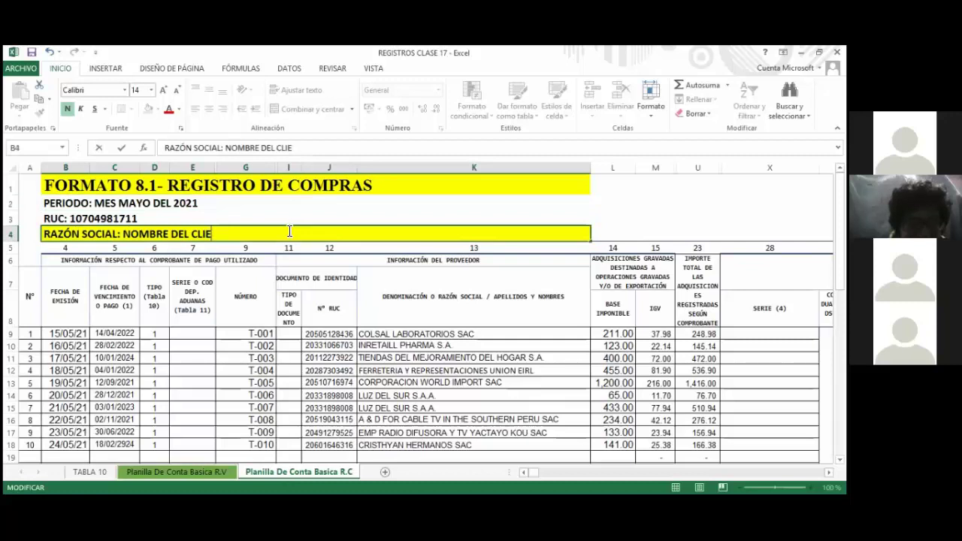
{"action": "key", "text": "BackSpace"}
{"action": "key", "text": "BackSpace"}
{"action": "key", "text": "BackSpace"}
{"action": "key", "text": "BackSpace"}
{"action": "key", "text": "BackSpace"}
{"action": "key", "text": "BackSpace"}
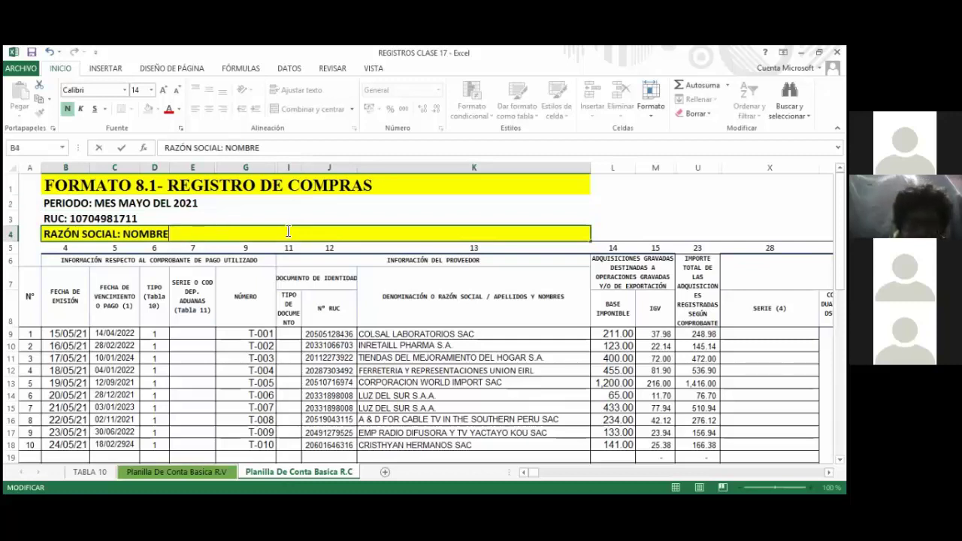
{"action": "key", "text": "BackSpace"}
{"action": "key", "text": "BackSpace"}
{"action": "key", "text": "BackSpace"}
{"action": "key", "text": "BackSpace"}
{"action": "key", "text": "BackSpace"}
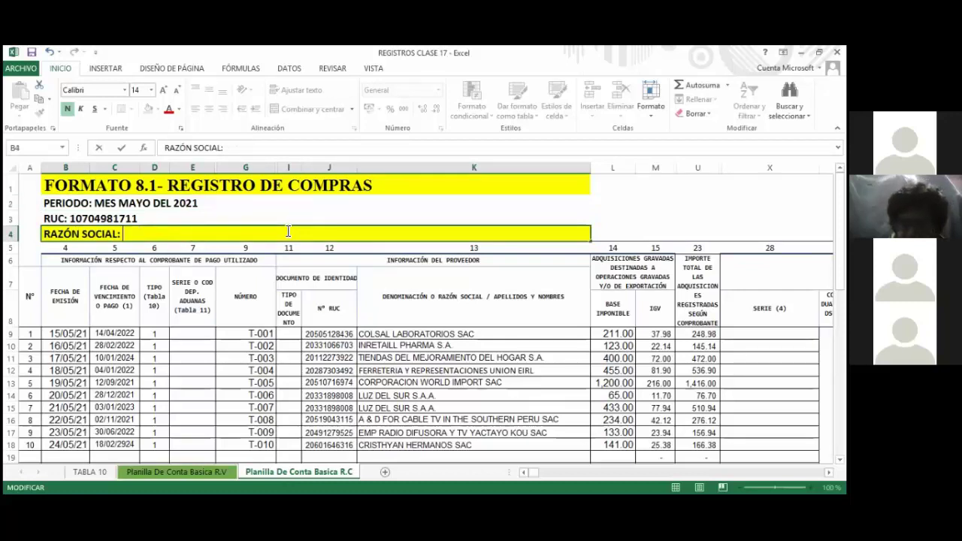
{"action": "type", "text": "FIORELLA"}
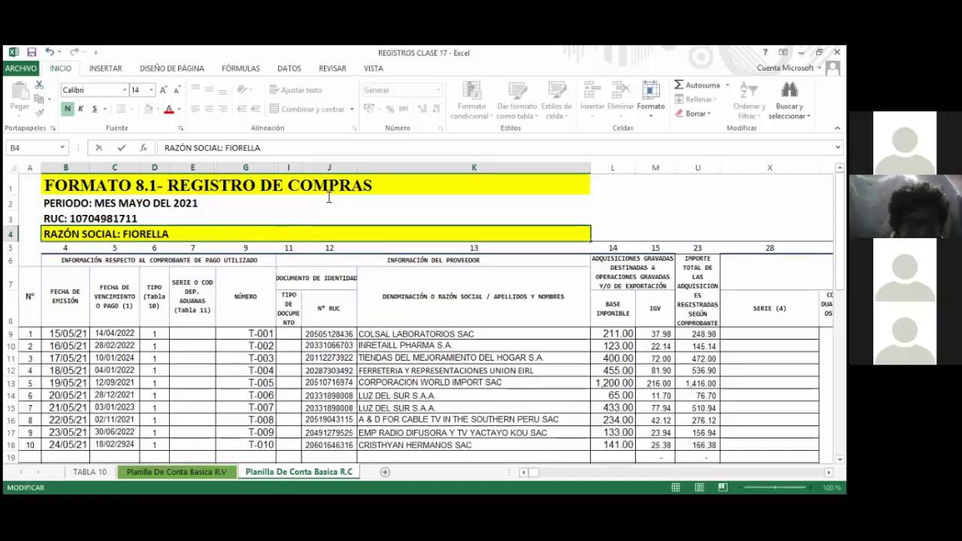
{"action": "scroll", "coordinate": [328, 197], "scroll_direction": "down", "scroll_amount": 1}
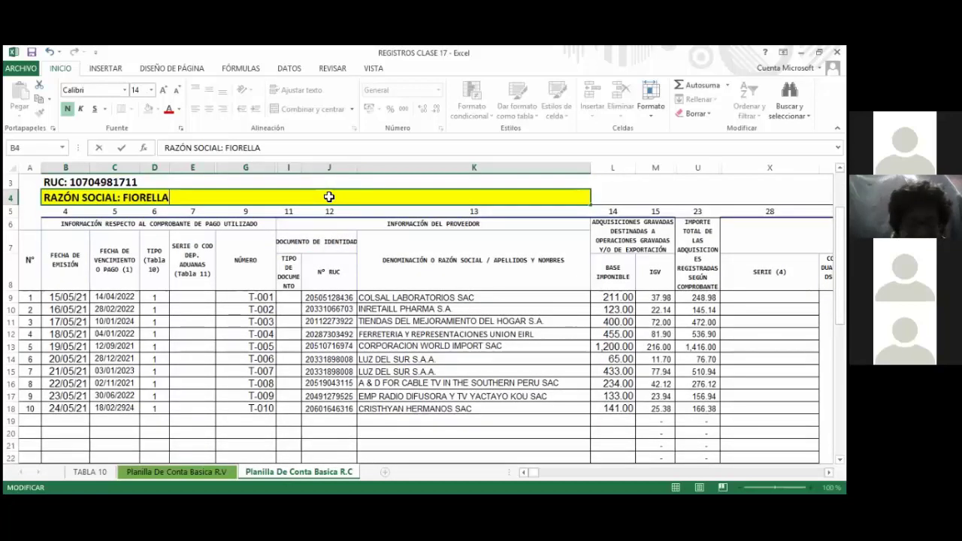
{"action": "key", "text": "ctrl+z"}
{"action": "scroll", "coordinate": [274, 199], "scroll_direction": "up", "scroll_amount": 1}
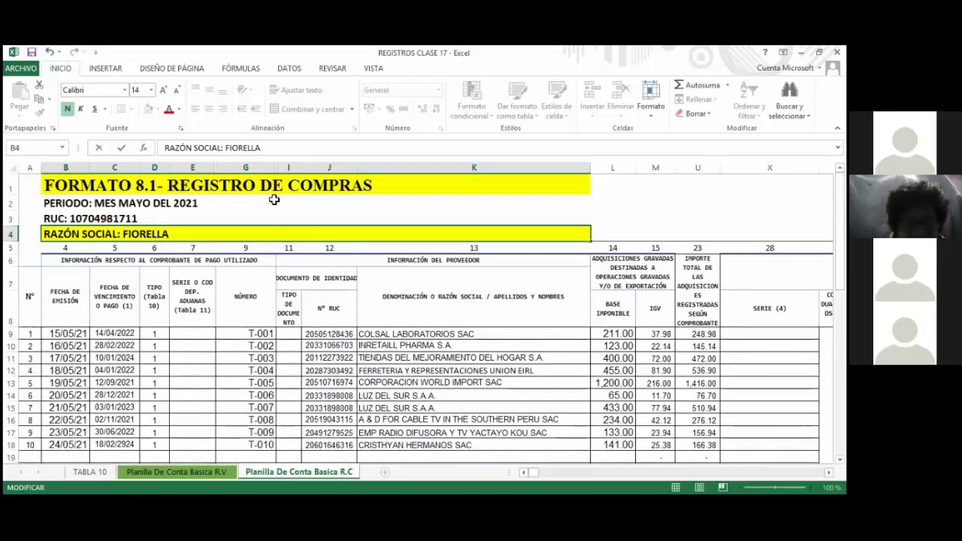
{"action": "type", "text": "ca"}
{"action": "key", "text": "BackSpace"}
{"action": "key", "text": "BackSpace"}
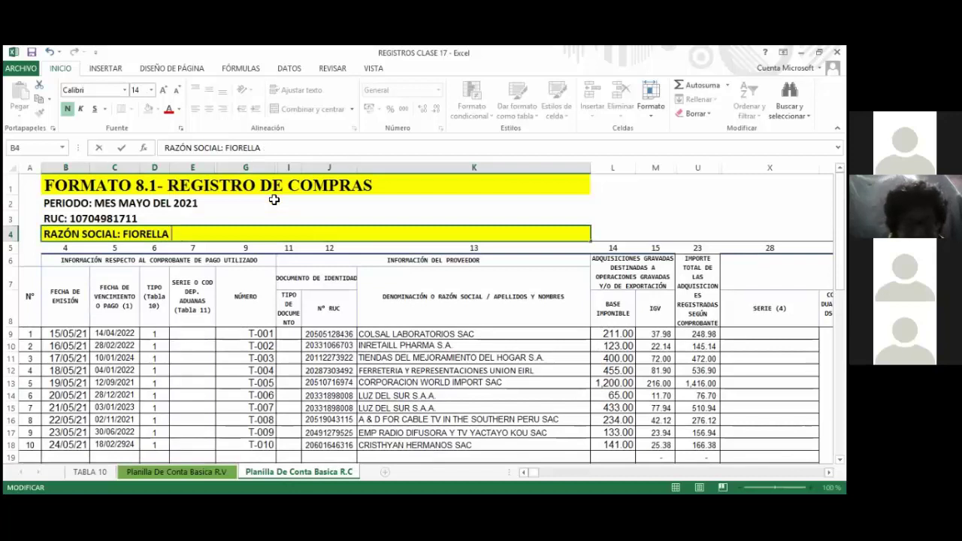
{"action": "type", "text": "CA"}
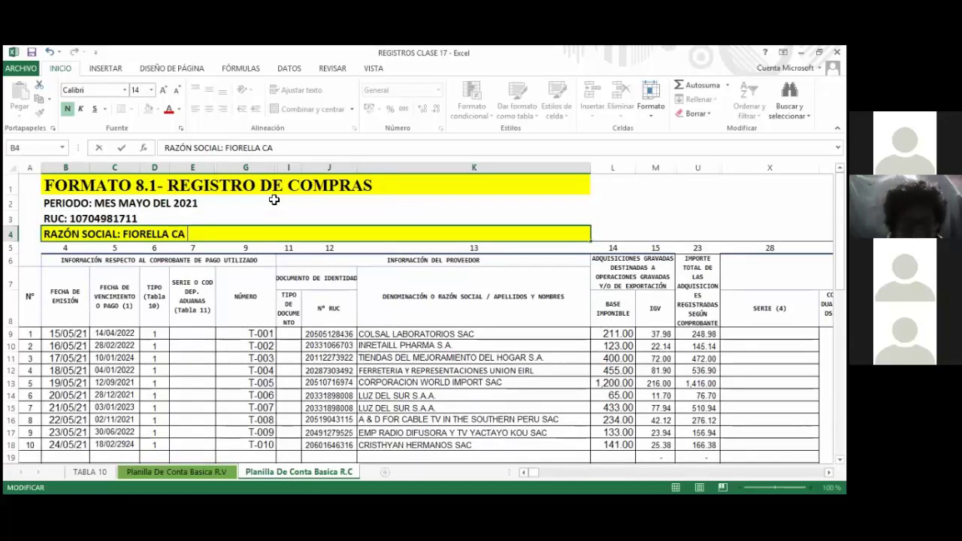
{"action": "key", "text": "BackSpace"}
{"action": "key", "text": "BackSpace"}
{"action": "type", "text": "SA"}
{"action": "key", "text": "BackSpace"}
{"action": "key", "text": "BackSpace"}
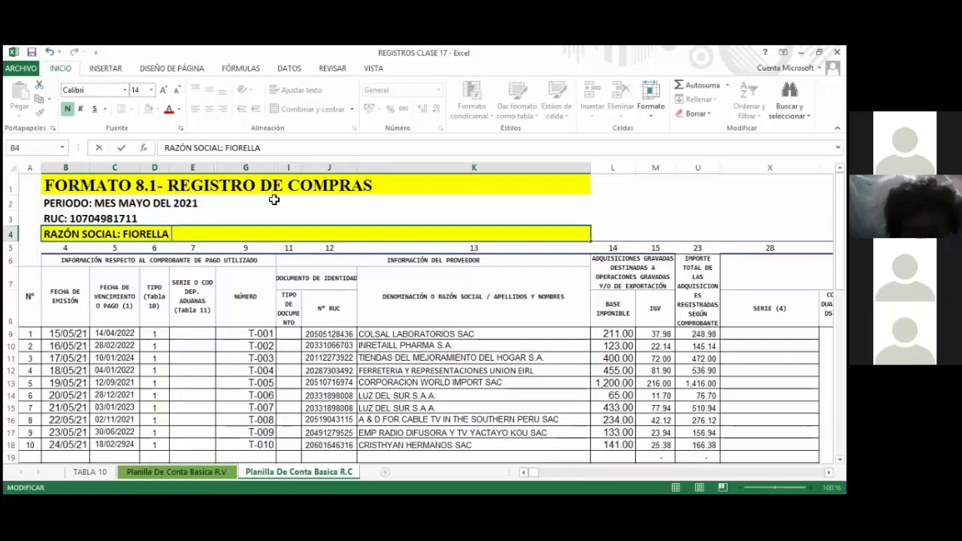
{"action": "type", "text": "S.A"}
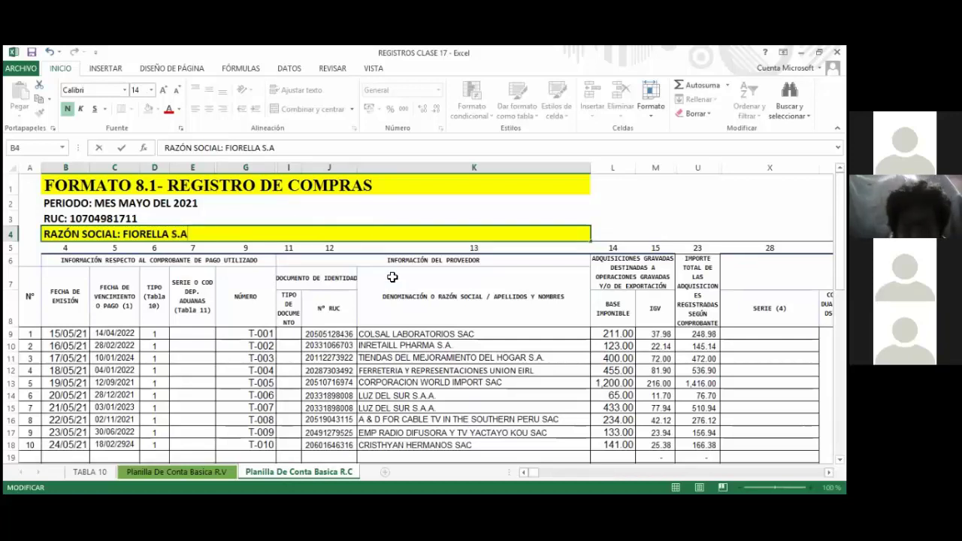
{"action": "left_click", "coordinate": [392, 277]}
{"action": "scroll", "coordinate": [393, 277], "scroll_direction": "down", "scroll_amount": 1}
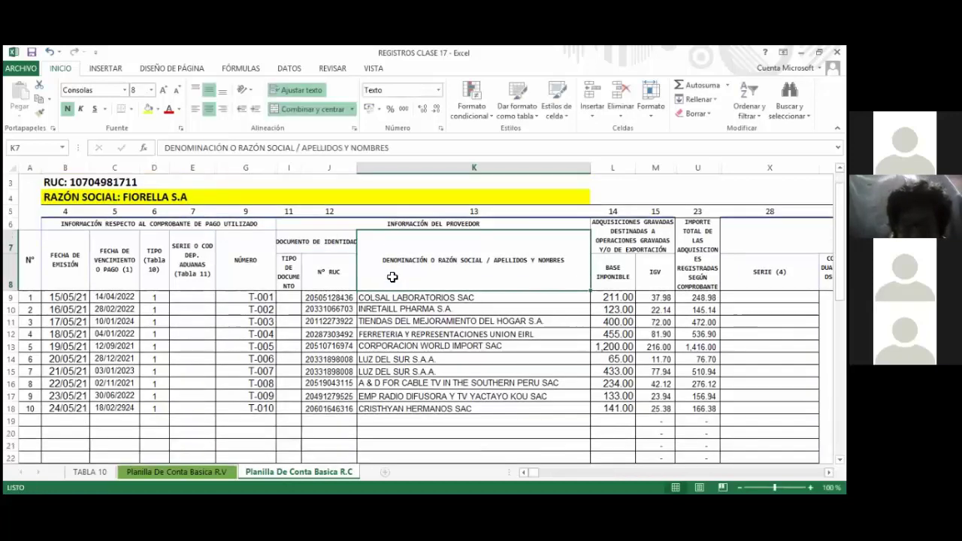
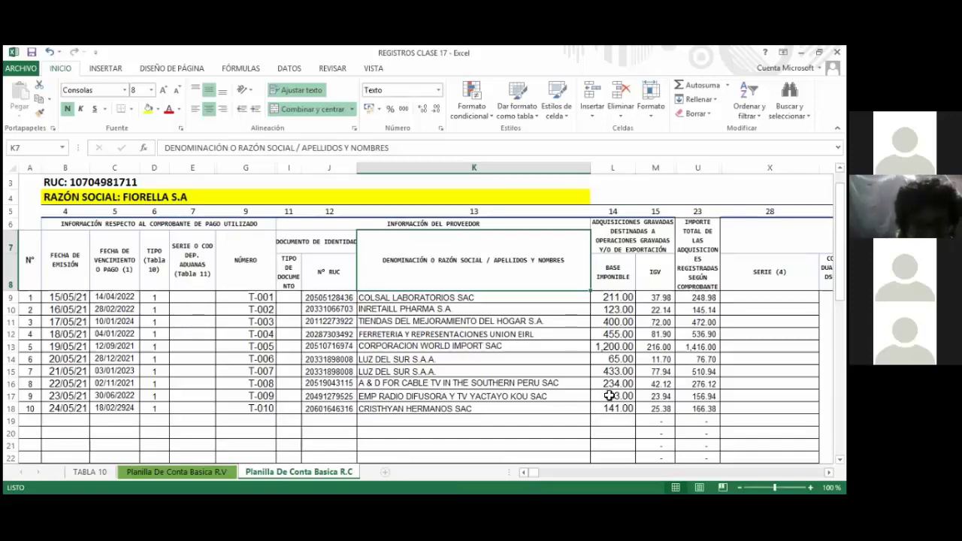
- Check entry 11's 25/05/21 issue date and move to row 20 for entry 12
{"action": "scroll", "coordinate": [616, 393], "scroll_direction": "down", "scroll_amount": 2}
{"action": "scroll", "coordinate": [84, 361], "scroll_direction": "up", "scroll_amount": 1}
{"action": "left_click", "coordinate": [81, 376]}
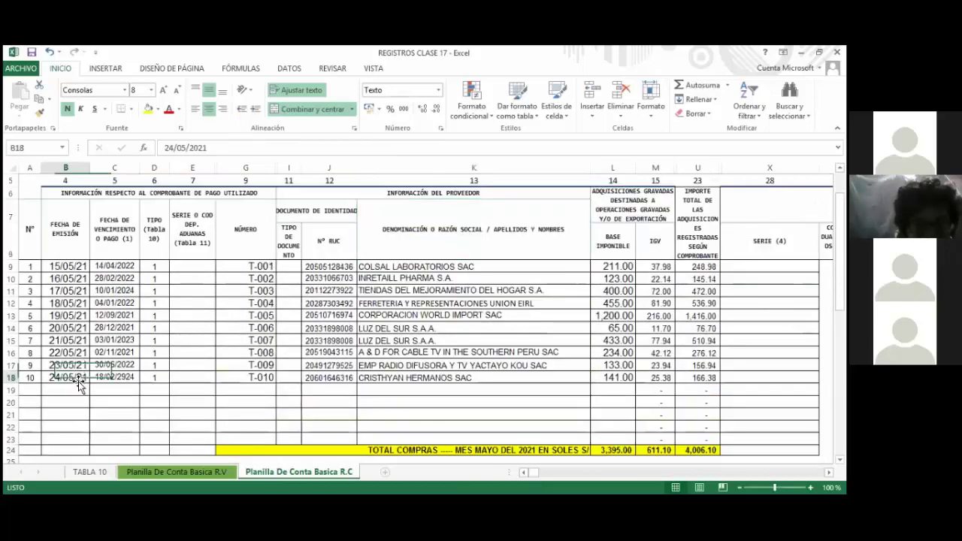
{"action": "left_click", "coordinate": [36, 384]}
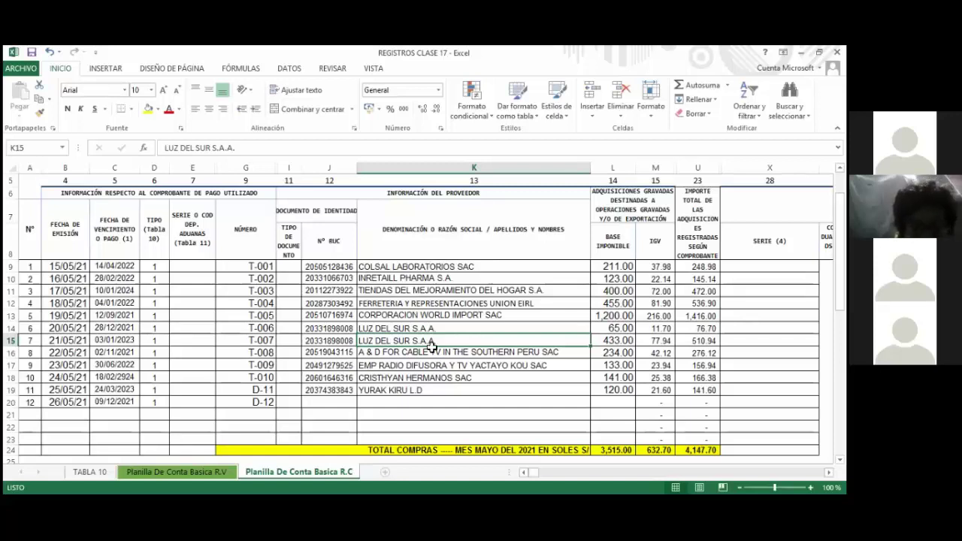
- Enter the supplier's RUC tax ID in J20 and LABORATORIO DENTAL ISRAEL in K20
{"action": "left_click", "coordinate": [328, 402]}
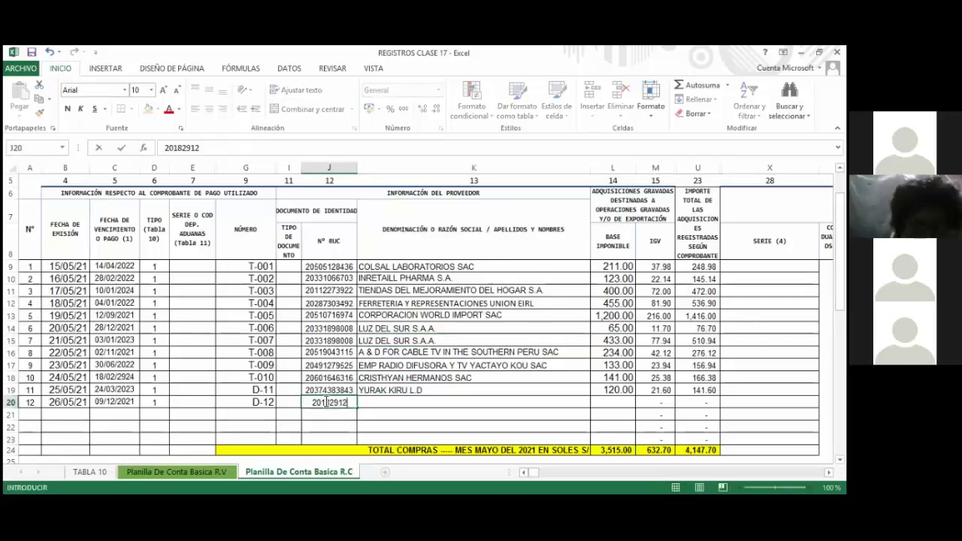
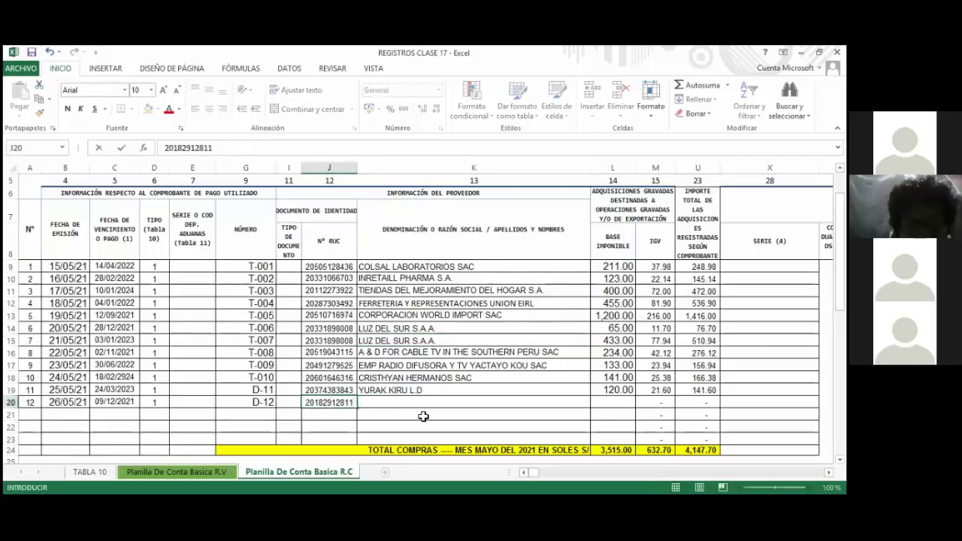
{"action": "left_click", "coordinate": [439, 405]}
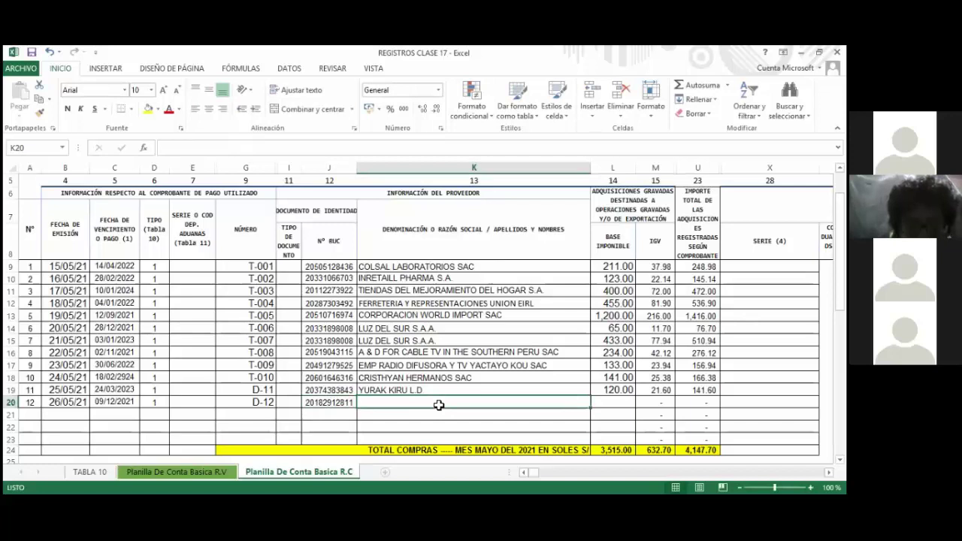
{"action": "type", "text": "CLINIC"}
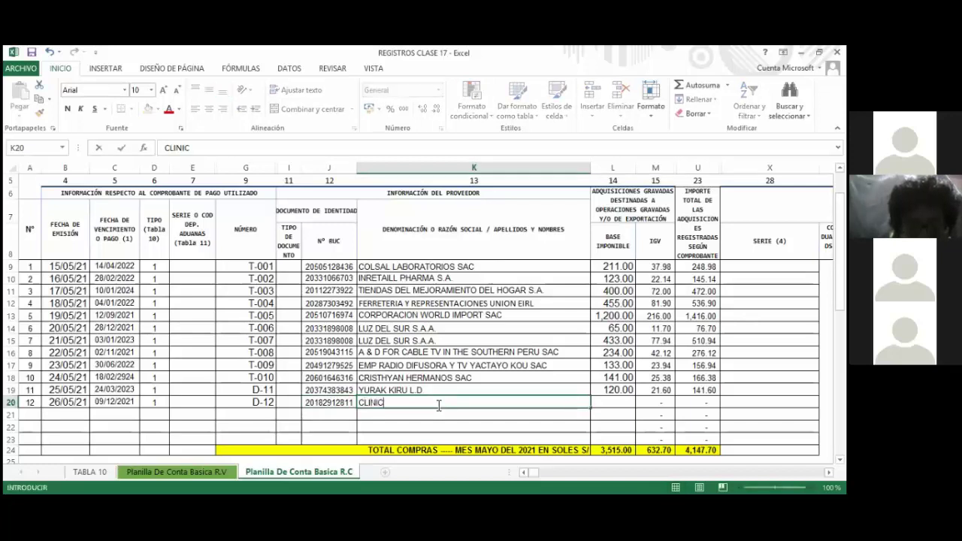
{"action": "type", "text": "A A"}
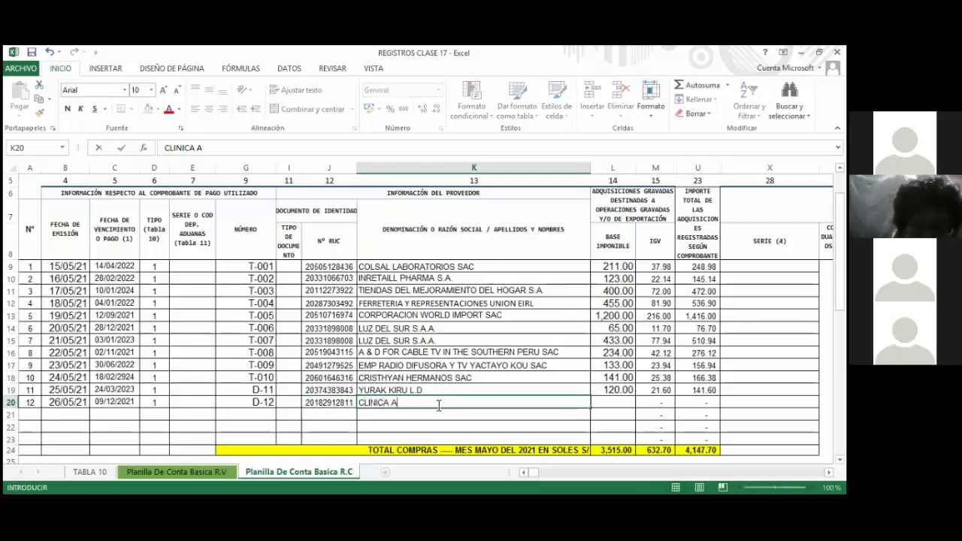
{"action": "key", "text": "BackSpace"}
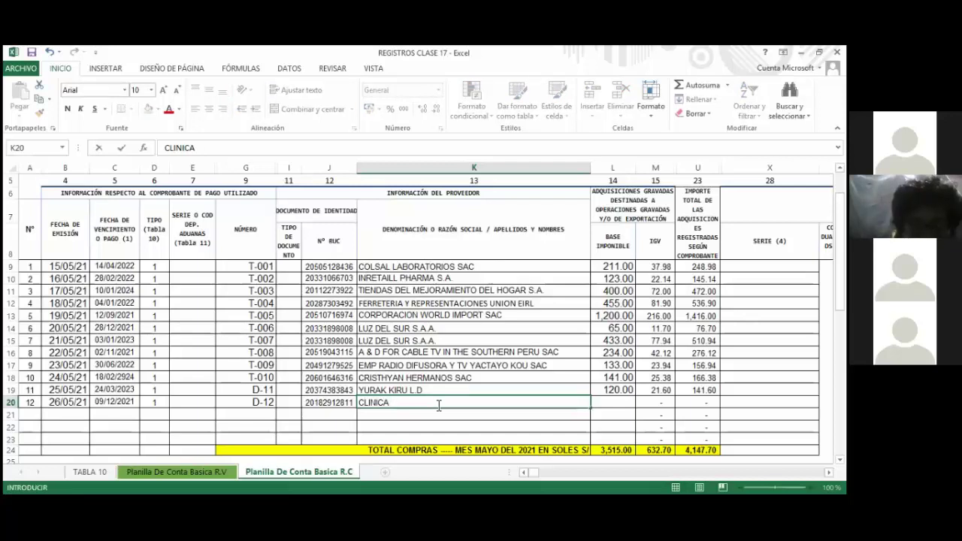
{"action": "key", "text": "BackSpace"}
{"action": "key", "text": "BackSpace"}
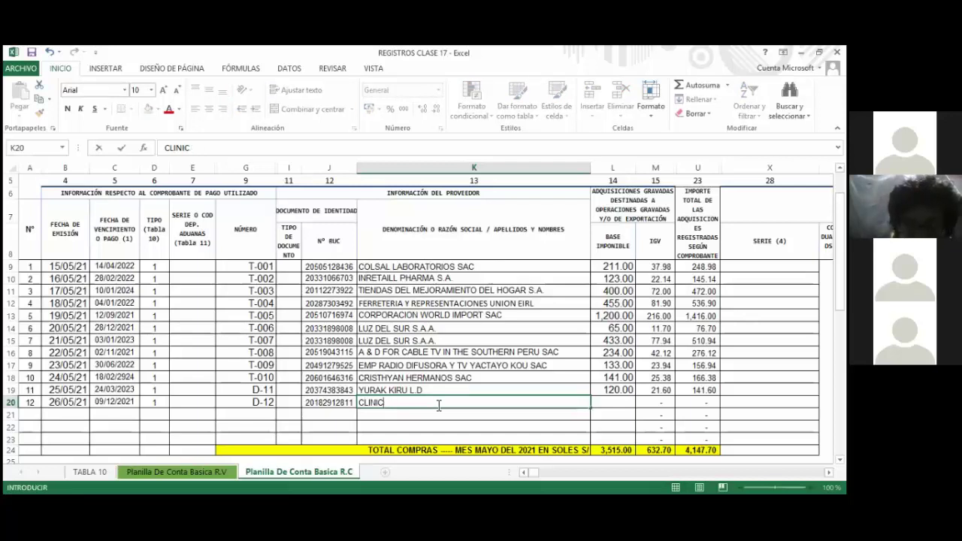
{"action": "key", "text": "BackSpace"}
{"action": "key", "text": "BackSpace"}
{"action": "key", "text": "BackSpace"}
{"action": "key", "text": "BackSpace"}
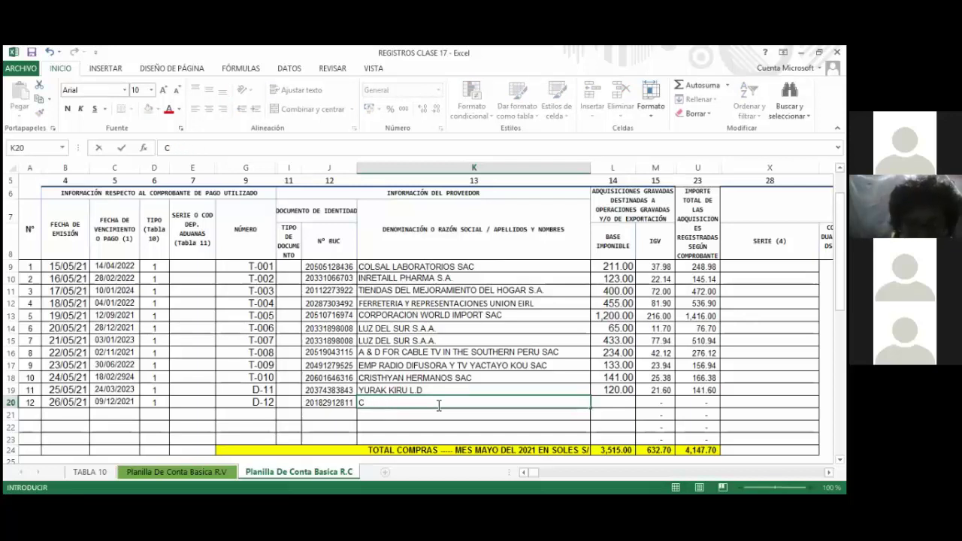
{"action": "key", "text": "BackSpace"}
{"action": "type", "text": "LABO"}
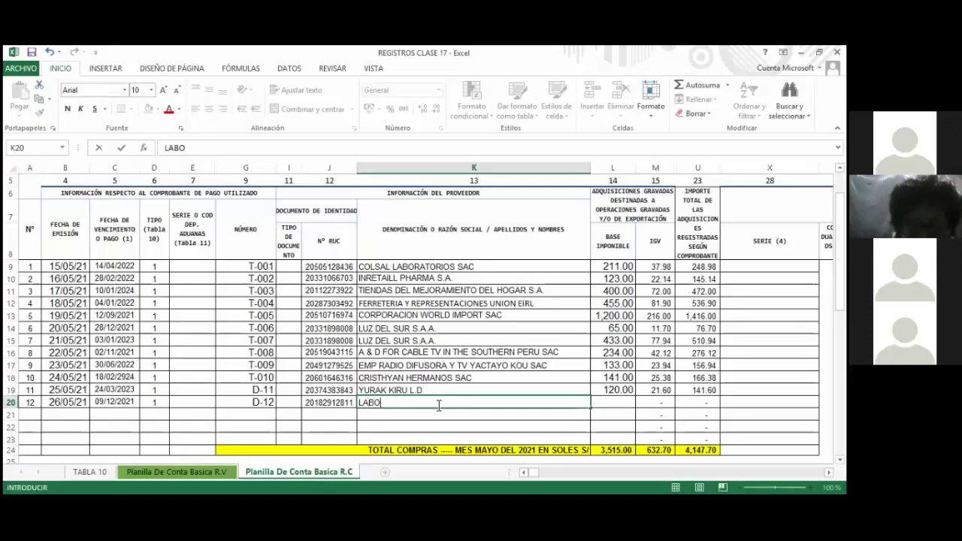
{"action": "type", "text": "RATORIA"}
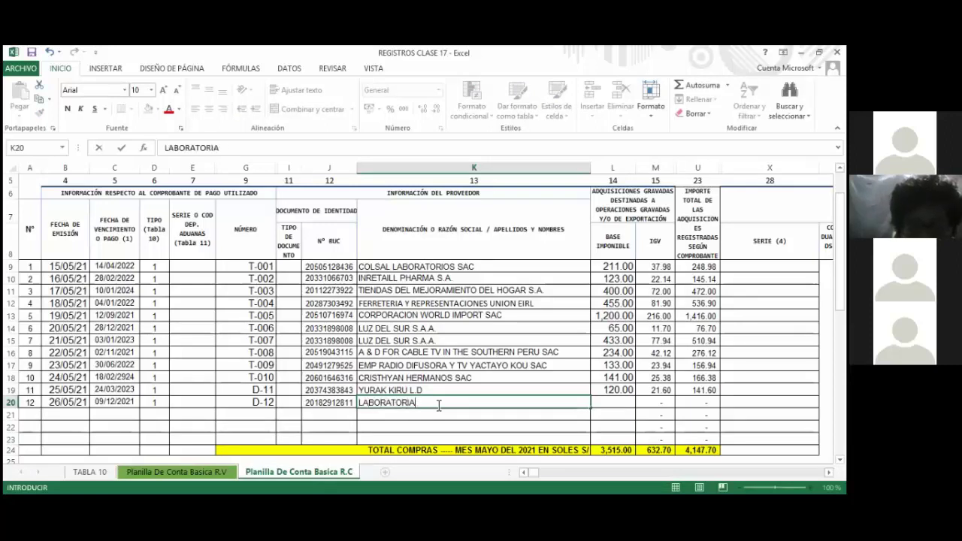
{"action": "key", "text": "BackSpace"}
{"action": "type", "text": "O DENTAL"}
{"action": "type", "text": " ISR"}
{"action": "type", "text": "AEL"}
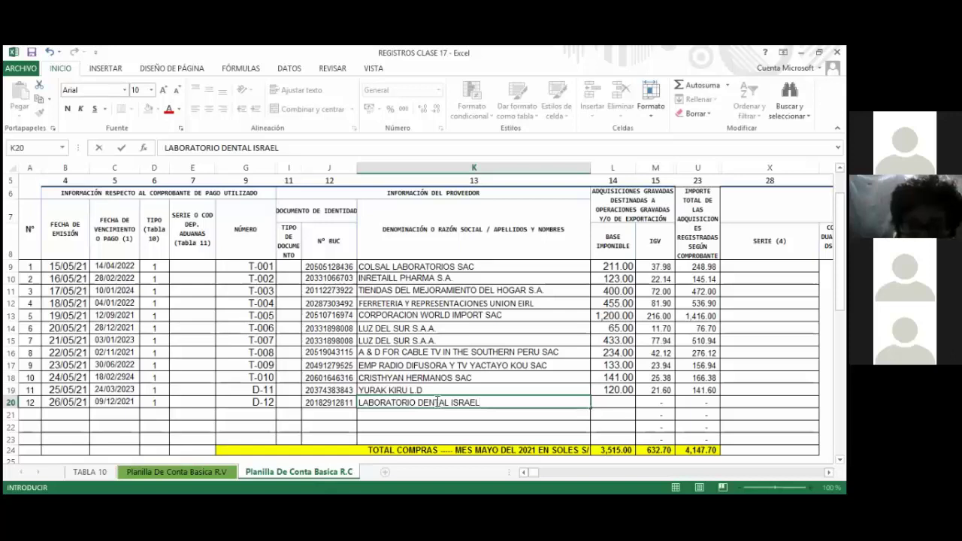
- Shorten row 19's supplier from YURAK KIRU L.D to YURAK KIRU
{"action": "double_click", "coordinate": [426, 391]}
{"action": "key", "text": "BackSpace"}
{"action": "key", "text": "BackSpace"}
{"action": "key", "text": "BackSpace"}
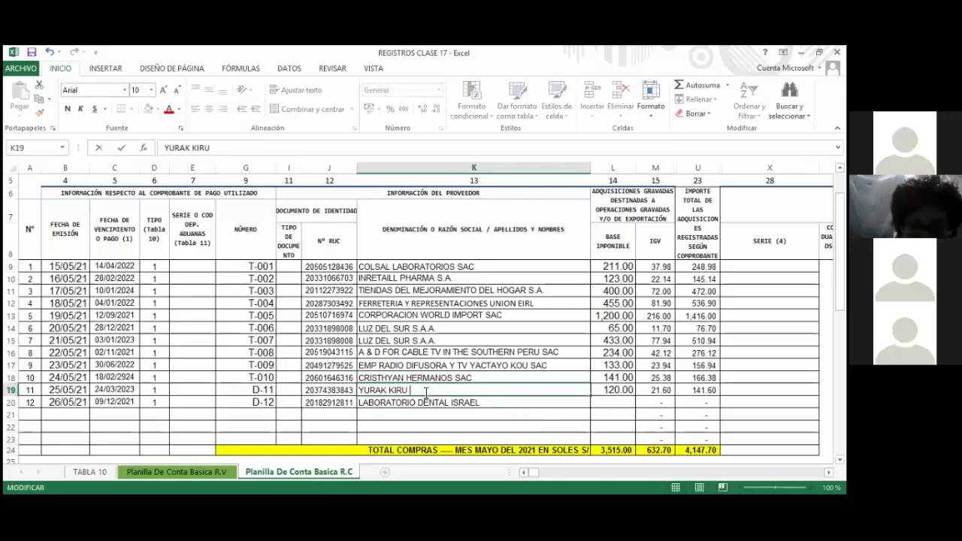
{"action": "double_click", "coordinate": [494, 402]}
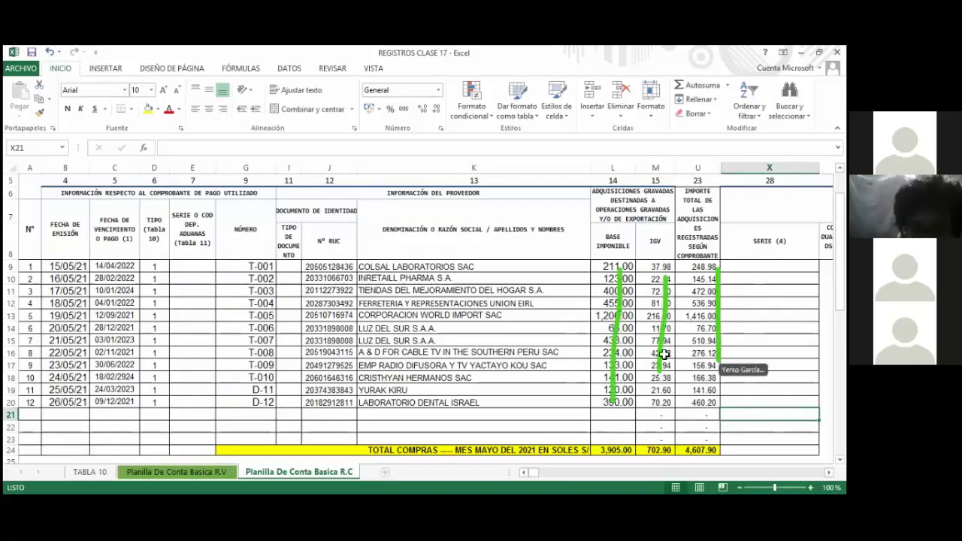
- Select the base, IGV and total columns to confirm sums of 3,905.00, 702.90 and 4,607.90
{"action": "left_click_drag", "start_coordinate": [616, 267], "coordinate": [616, 402]}
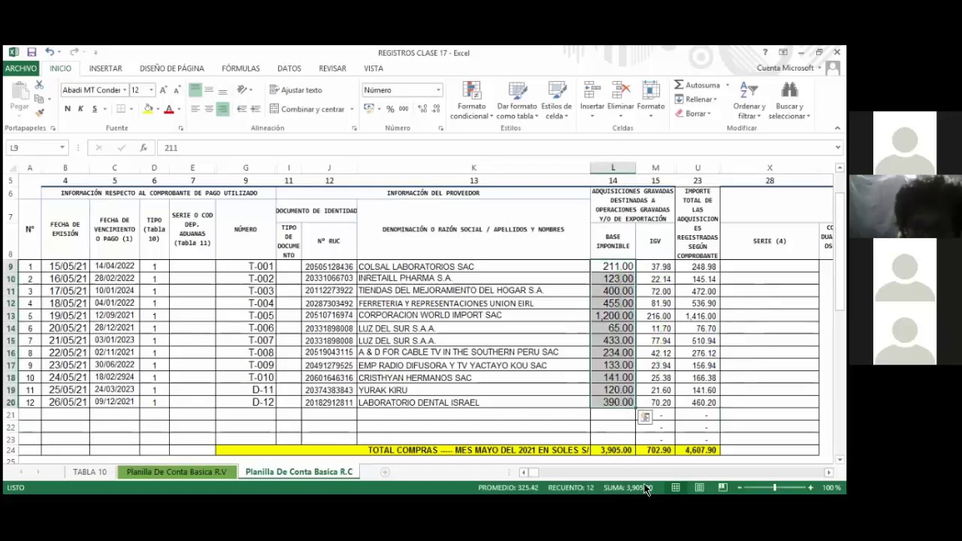
{"action": "mouse_move", "coordinate": [663, 267]}
{"action": "left_mouse_down"}
{"action": "mouse_move", "coordinate": [670, 402]}
{"action": "mouse_move", "coordinate": [697, 304]}
{"action": "left_mouse_up"}
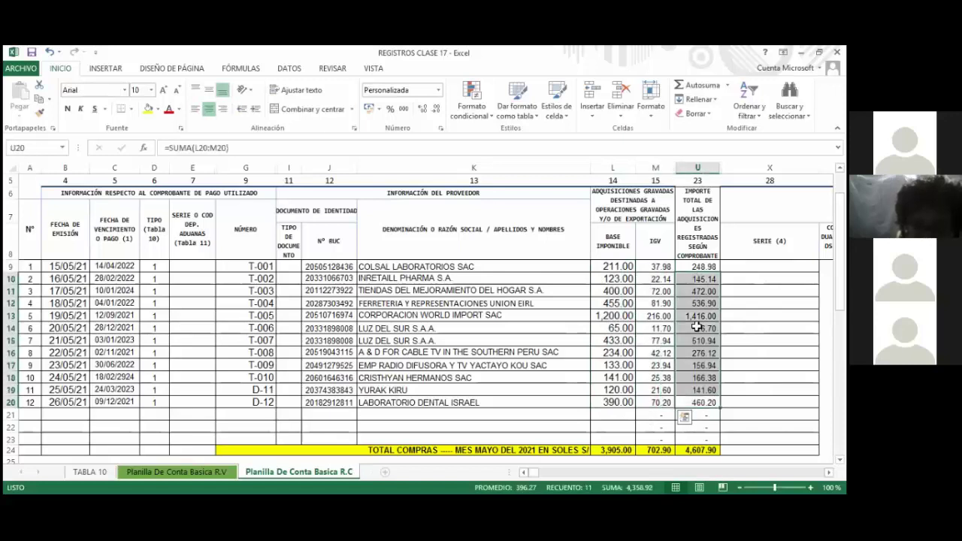
{"action": "double_click", "coordinate": [697, 267]}
{"action": "key", "text": "Escape"}
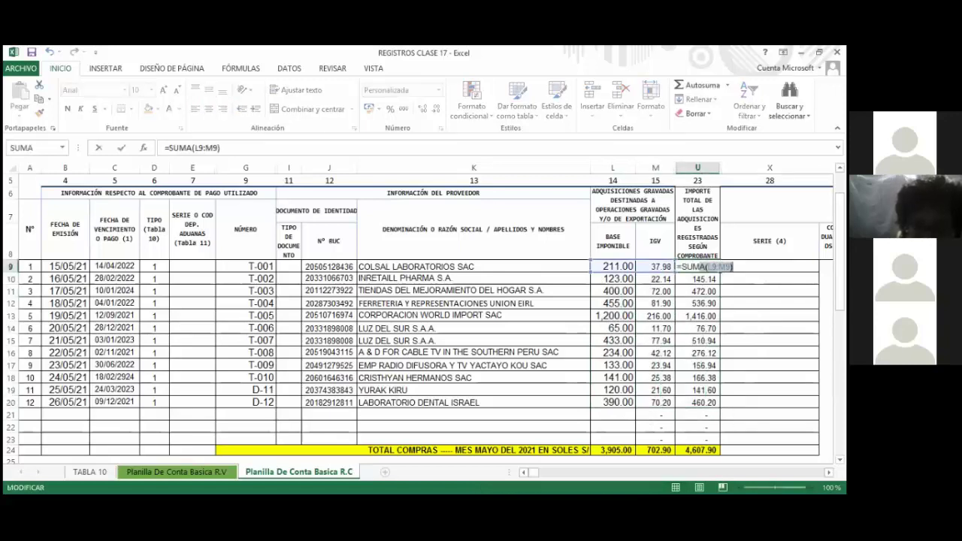
{"action": "left_click_drag", "start_coordinate": [693, 267], "coordinate": [706, 403]}
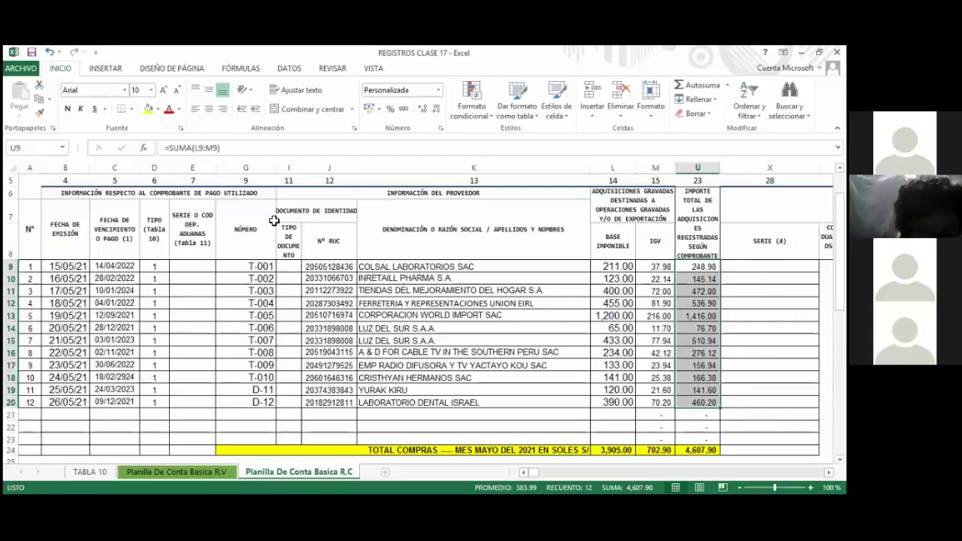
- Switch to the Planilla De Conta Basica R.V sales sheet and locate entry 12 in row 20
{"action": "left_click", "coordinate": [204, 476]}
{"action": "scroll", "coordinate": [189, 354], "scroll_direction": "down", "scroll_amount": 5}
{"action": "scroll", "coordinate": [175, 339], "scroll_direction": "up", "scroll_amount": 1}
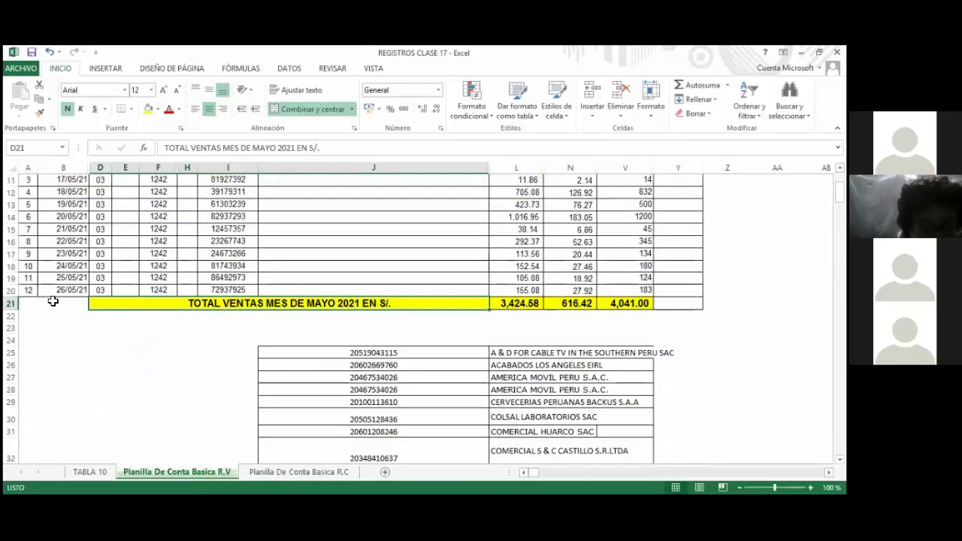
{"action": "left_click", "coordinate": [32, 291]}
{"action": "left_click", "coordinate": [41, 302]}
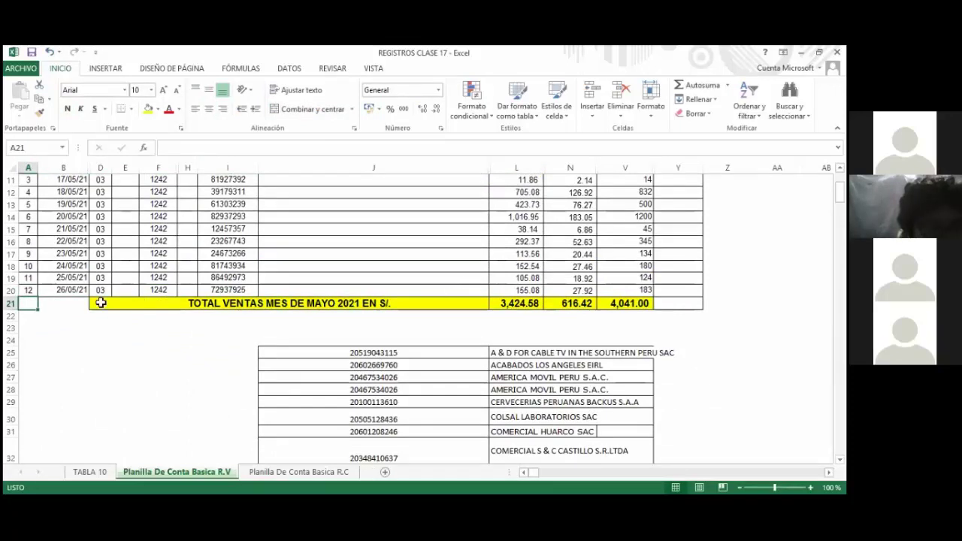
- Insert a blank row at row 20, above the 26/05/21 sale
{"action": "left_click", "coordinate": [12, 304]}
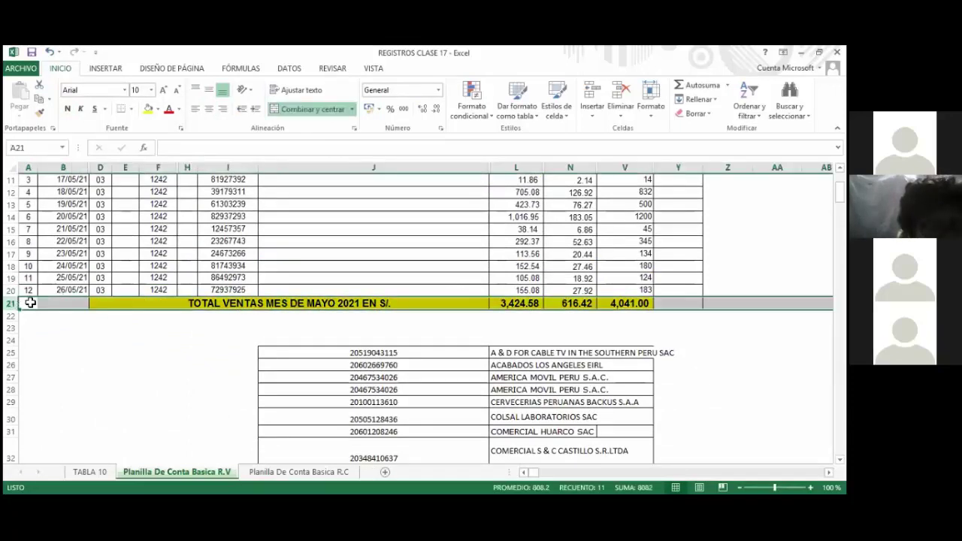
{"action": "left_click", "coordinate": [17, 292]}
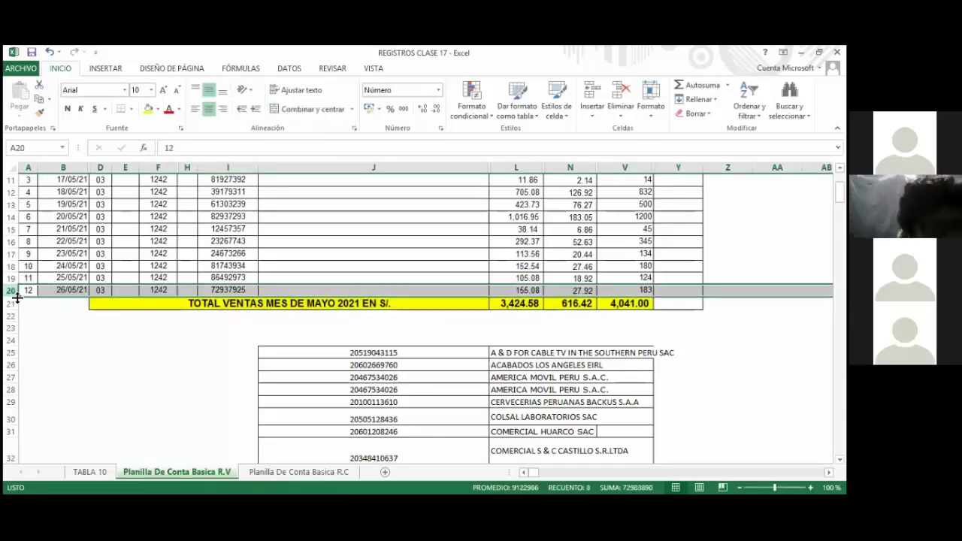
{"action": "right_click", "coordinate": [14, 298]}
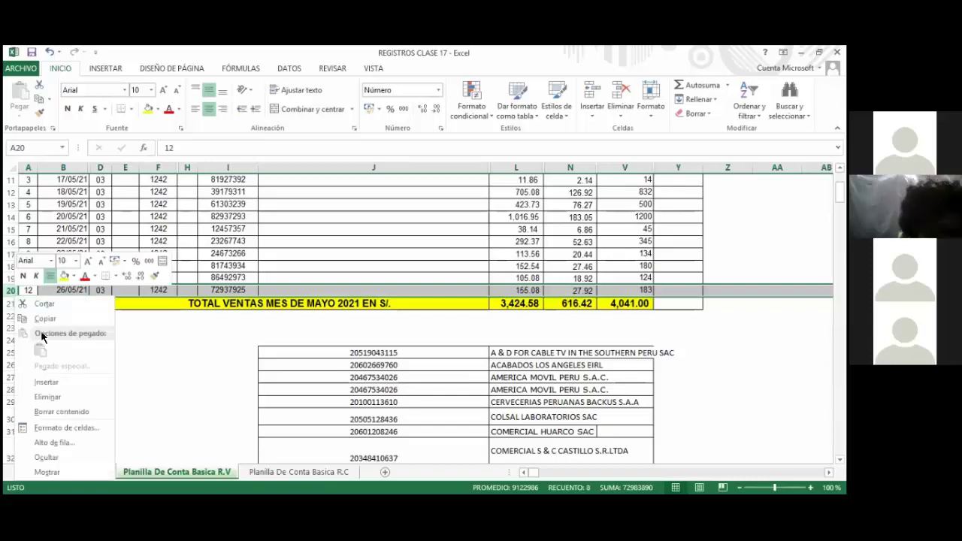
{"action": "left_click", "coordinate": [67, 382]}
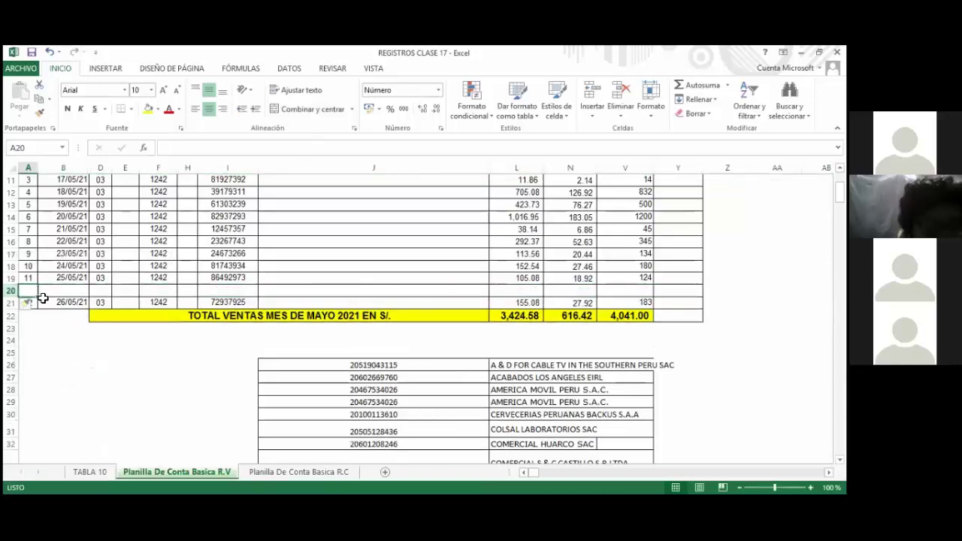
- Number the new row 20 as invoice 12 and renumber the following sale to 13
{"action": "type", "text": "12"}
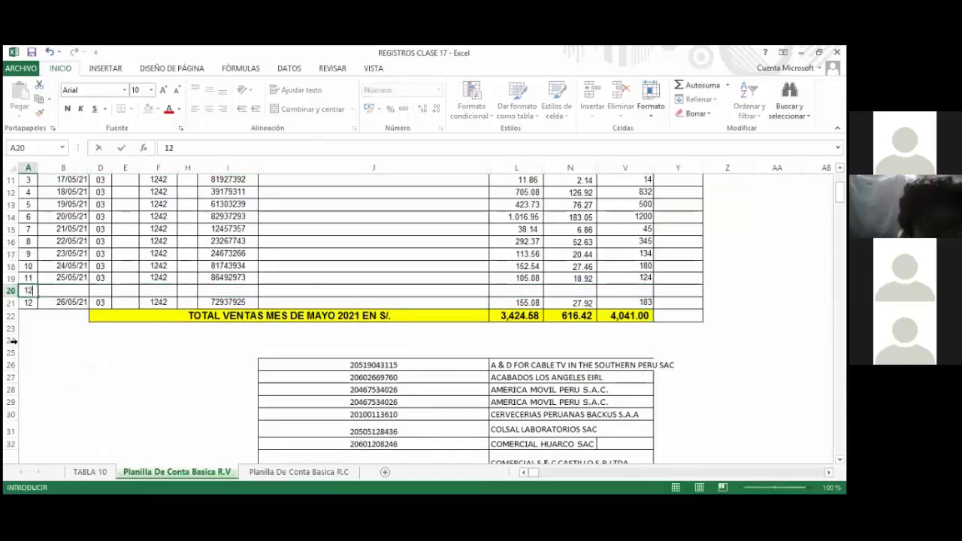
{"action": "key", "text": "Return"}
{"action": "type", "text": "13"}
{"action": "key", "text": "Return"}
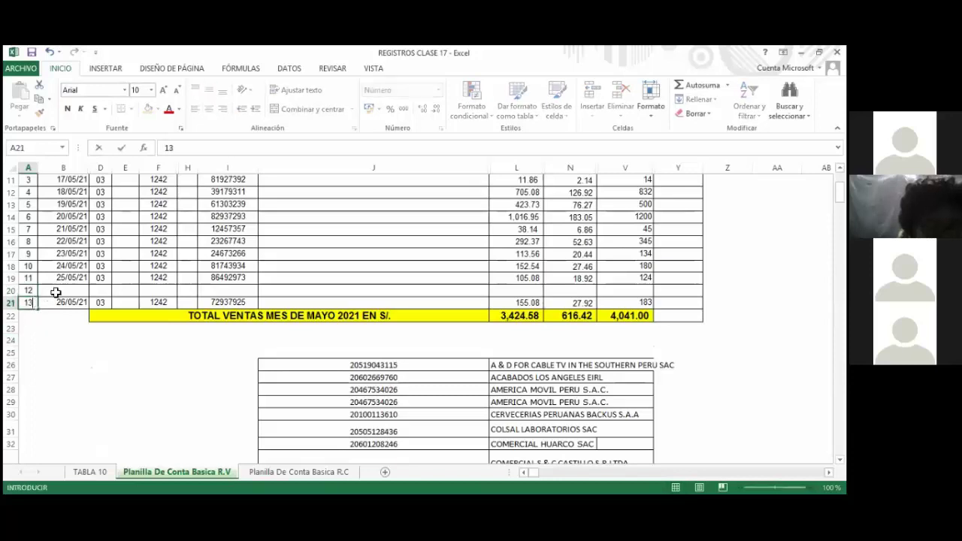
- Date invoice 13 as 27/05/21 and invoice 12 as 26/05/21
{"action": "left_click", "coordinate": [57, 292]}
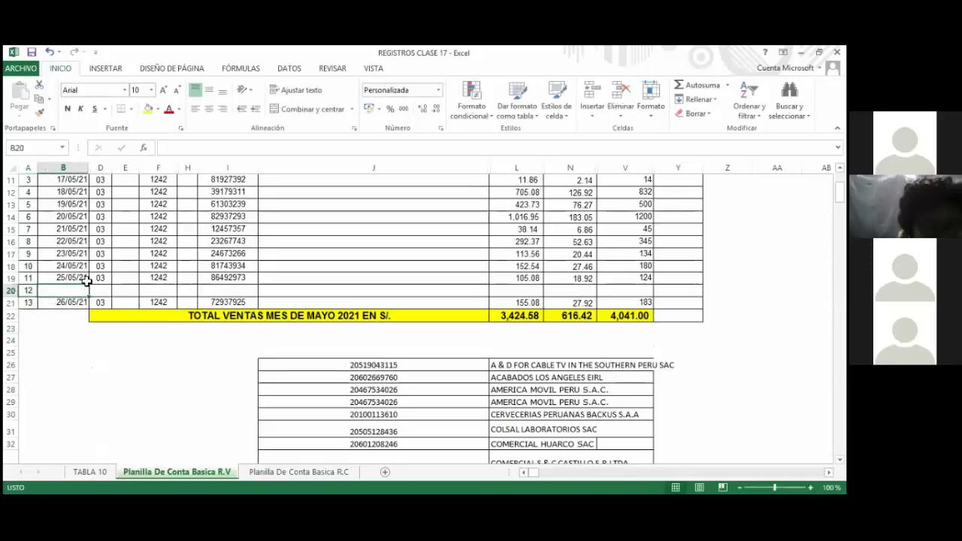
{"action": "left_click_drag", "start_coordinate": [81, 278], "coordinate": [85, 293]}
{"action": "left_click", "coordinate": [77, 293]}
{"action": "double_click", "coordinate": [69, 303]}
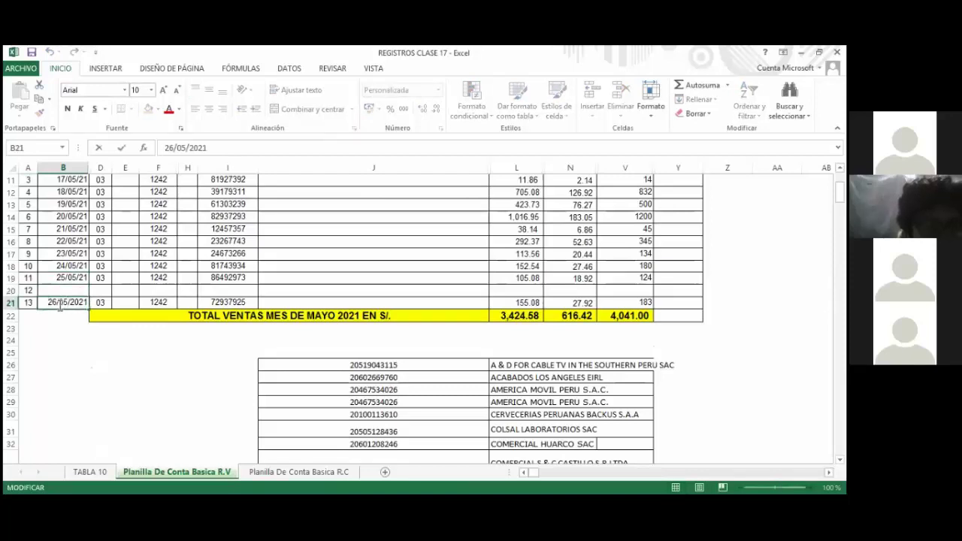
{"action": "key", "text": "BackSpace"}
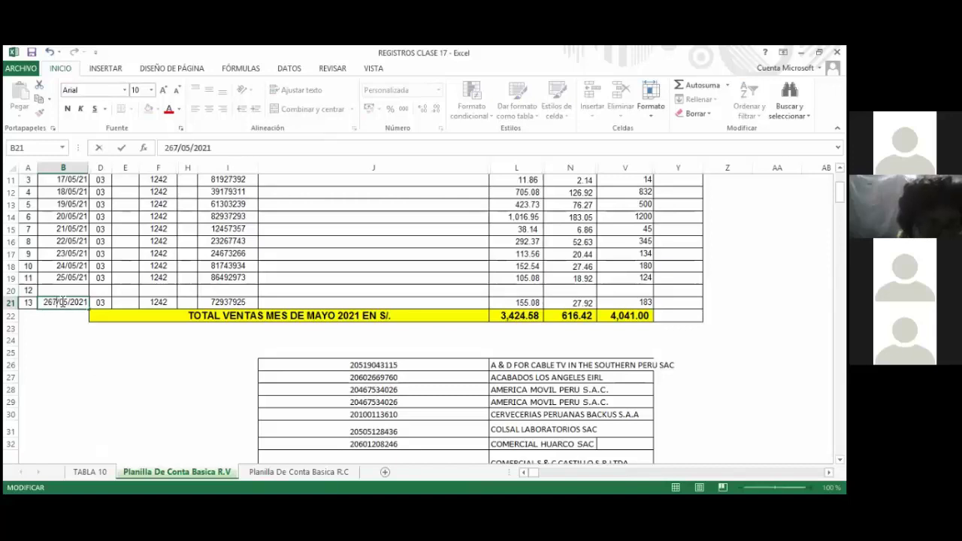
{"action": "type", "text": "7"}
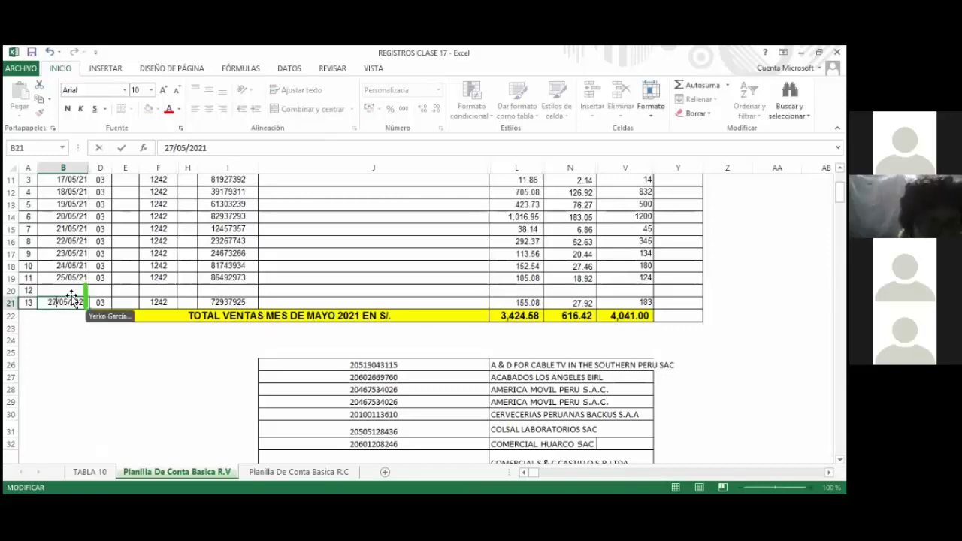
{"action": "double_click", "coordinate": [78, 292]}
{"action": "type", "text": "2"}
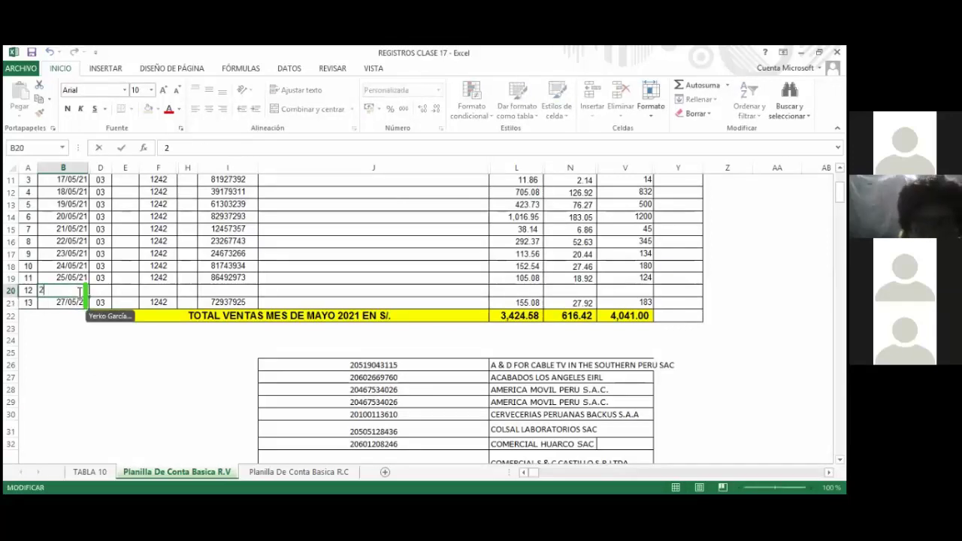
{"action": "type", "text": "6"}
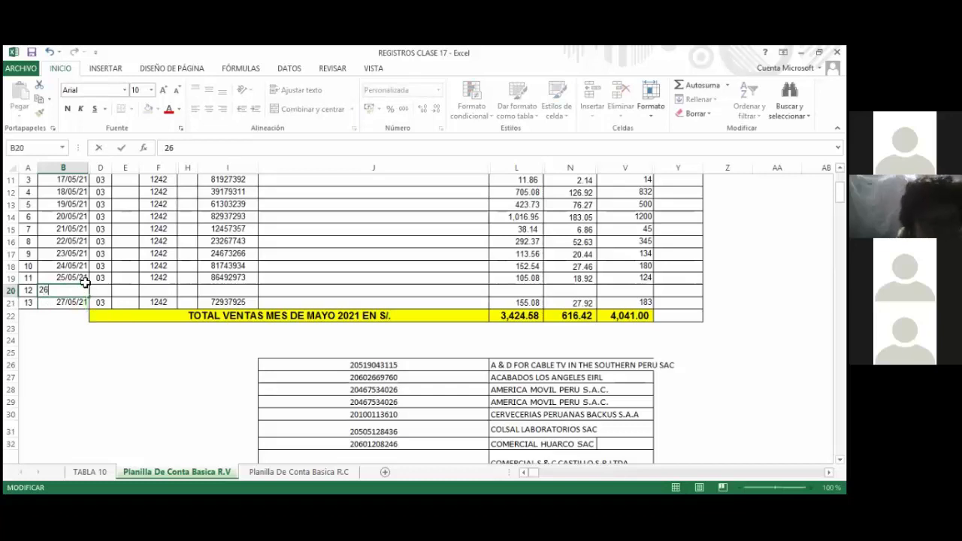
{"action": "key", "text": "Up"}
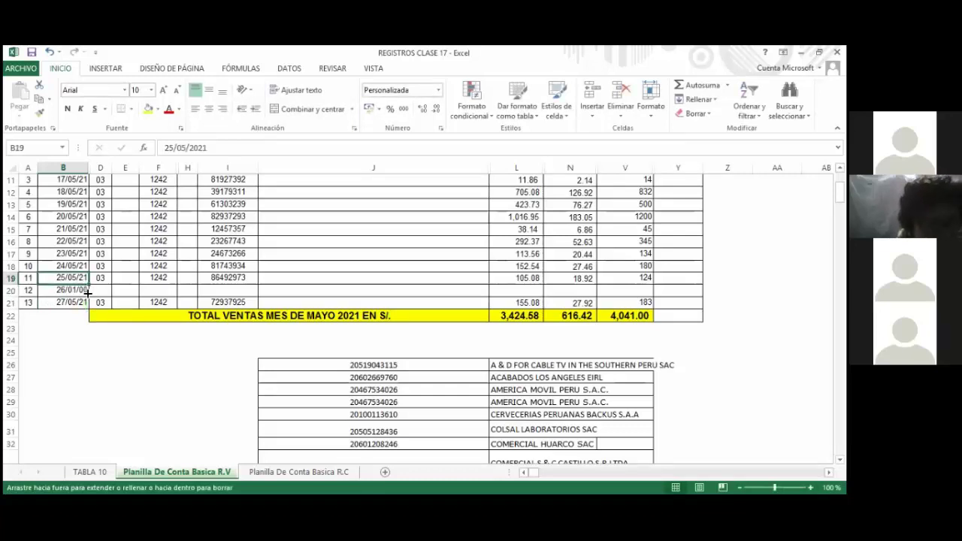
{"action": "left_click_drag", "start_coordinate": [88, 290], "coordinate": [88, 292]}
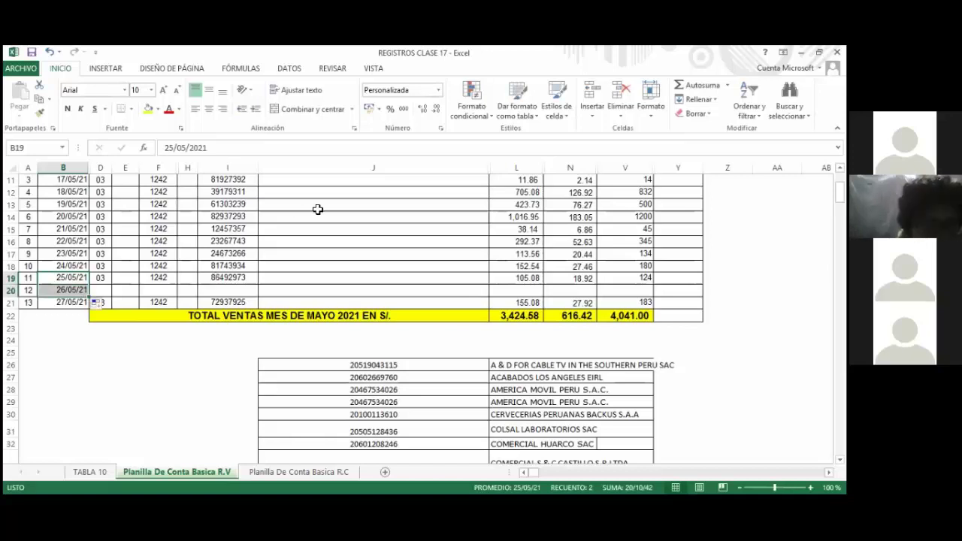
- Enter document type 03, series 1242 and the customer's ID number in row 20
{"action": "left_click", "coordinate": [101, 291]}
{"action": "double_click", "coordinate": [101, 290]}
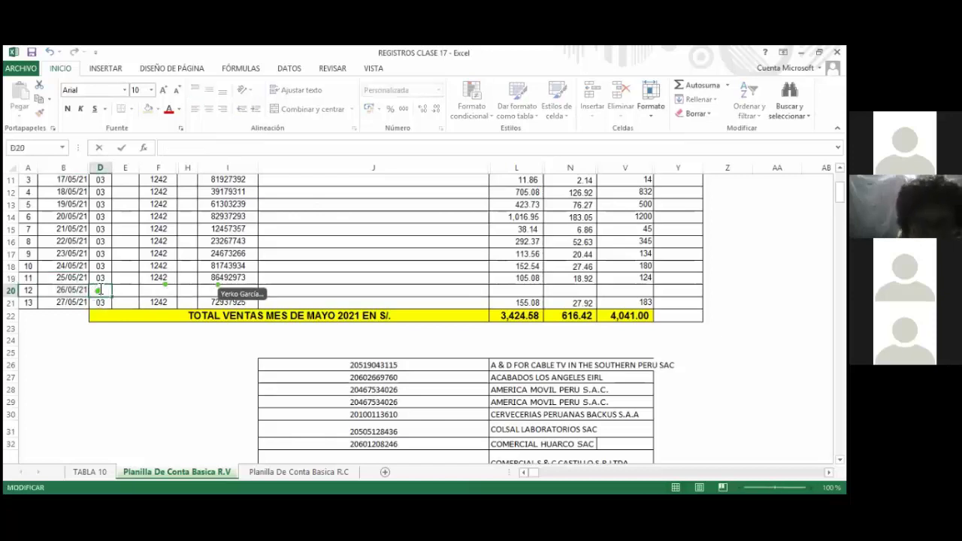
{"action": "type", "text": "03"}
{"action": "left_click", "coordinate": [165, 289]}
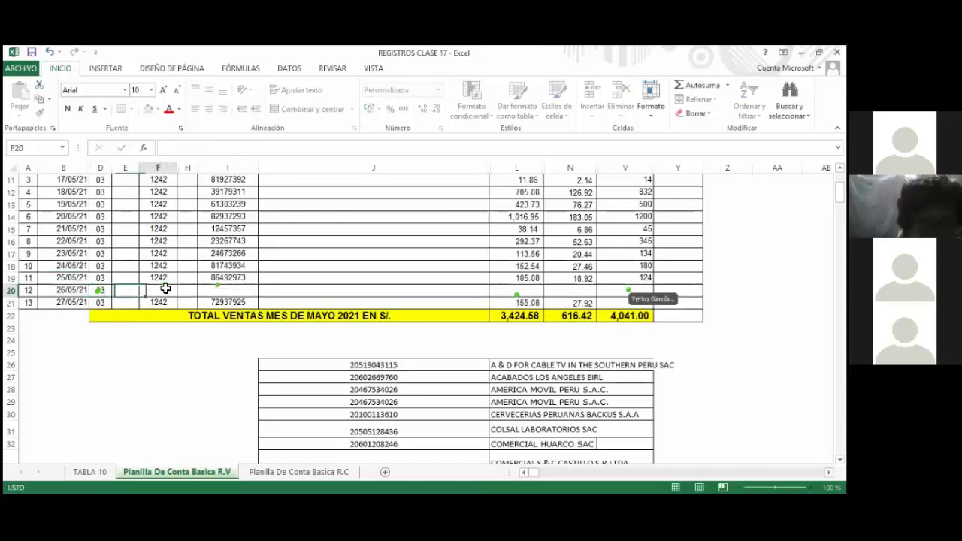
{"action": "type", "text": "12"}
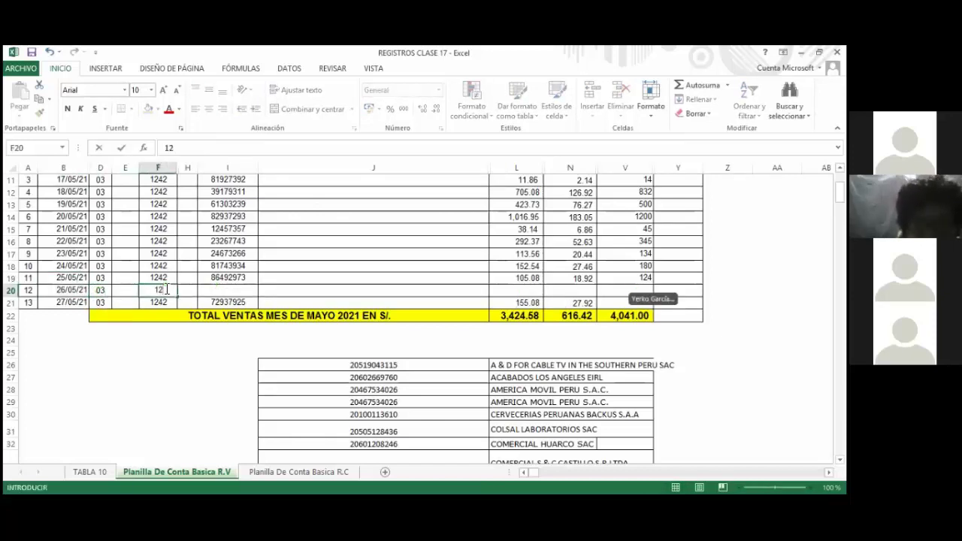
{"action": "type", "text": "42"}
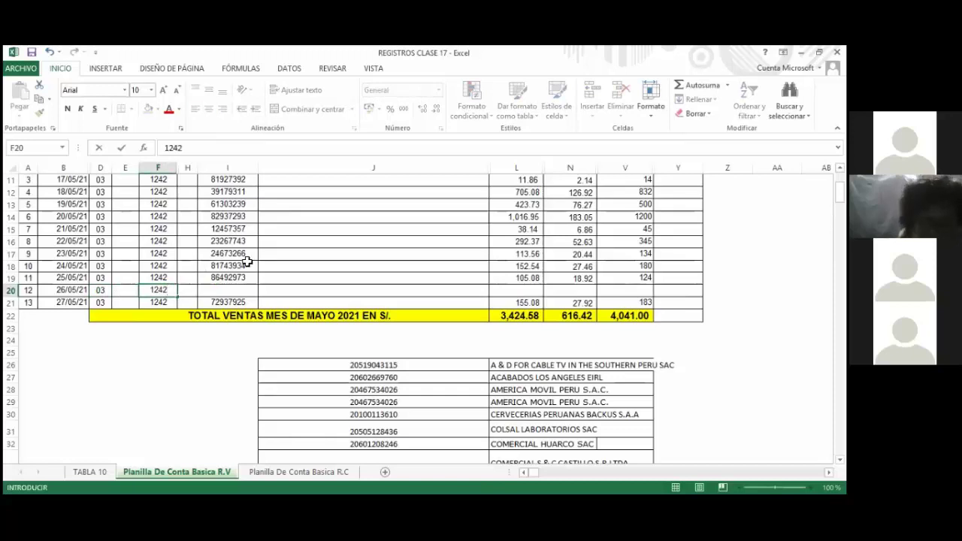
{"action": "left_click", "coordinate": [233, 292]}
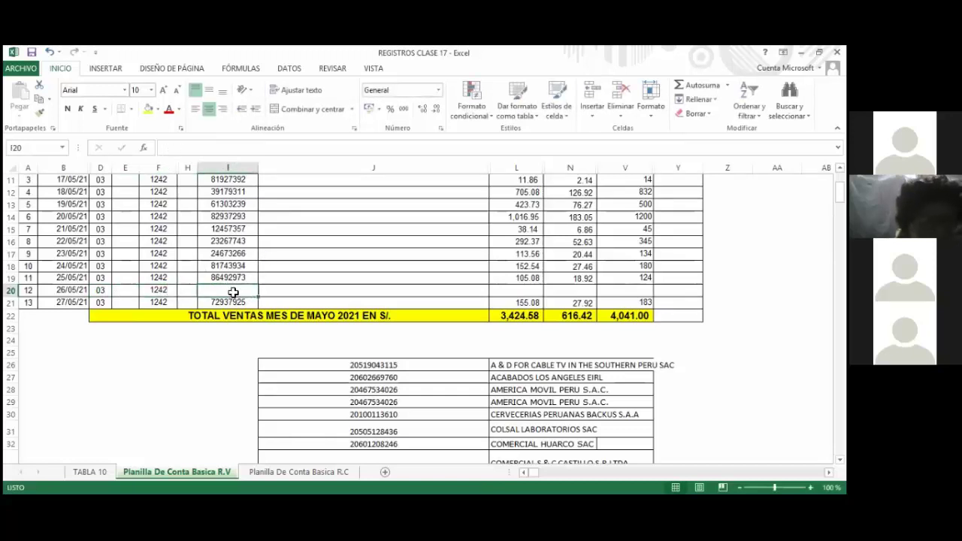
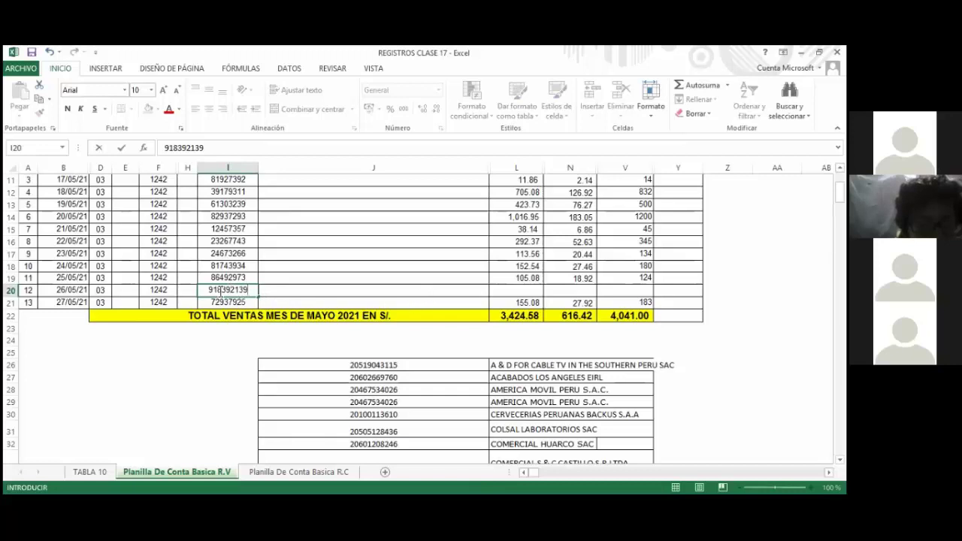
{"action": "key", "text": "BackSpace"}
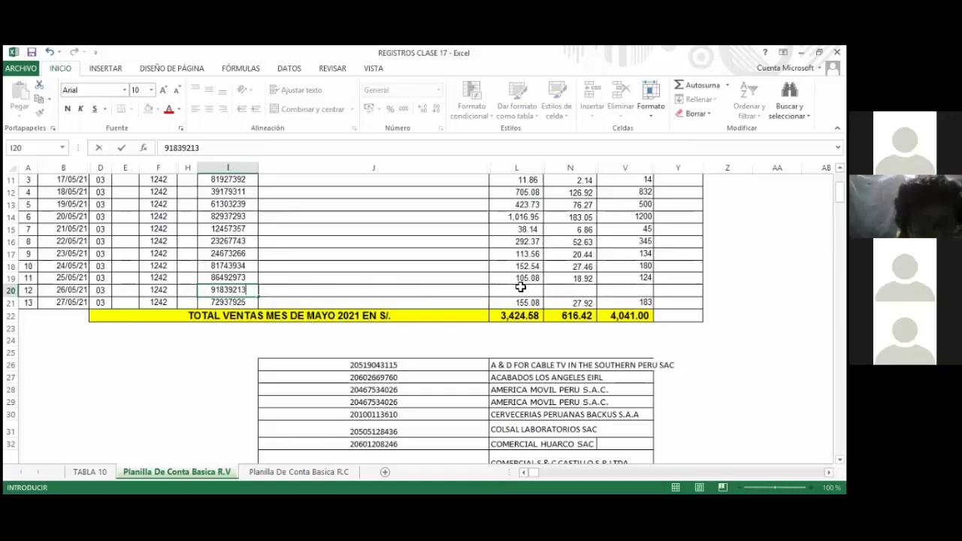
- Enter 600 as invoice 12's taxable base in L20
{"action": "left_click", "coordinate": [535, 293]}
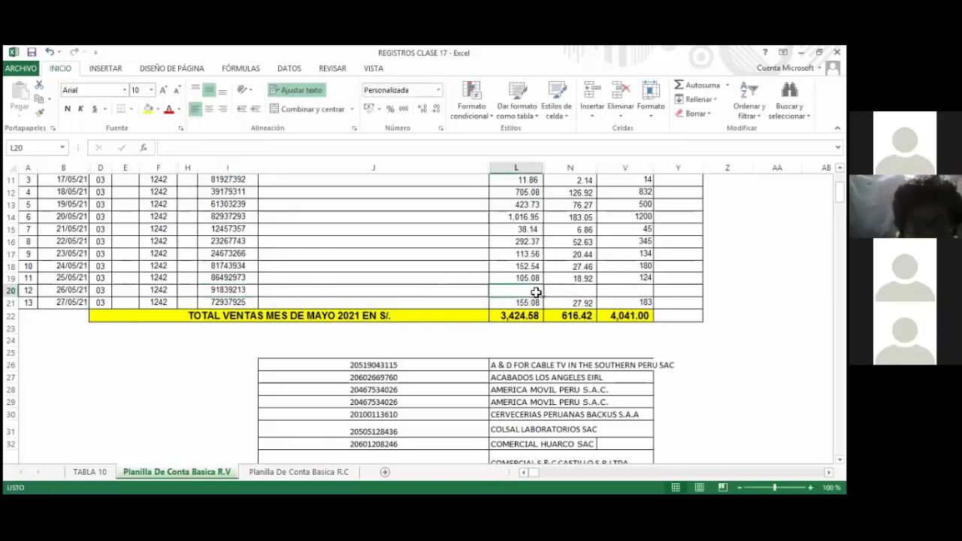
{"action": "type", "text": "600"}
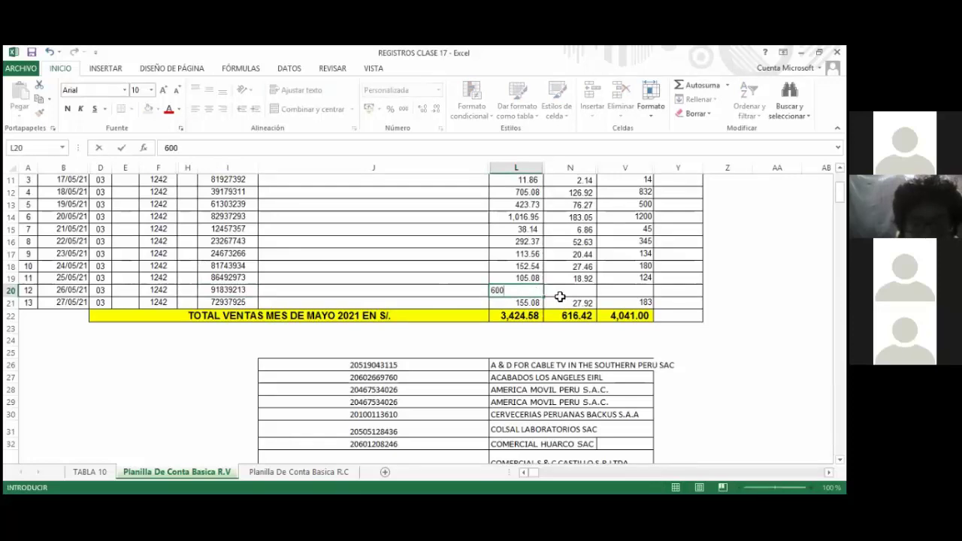
{"action": "scroll", "coordinate": [586, 330], "scroll_direction": "up", "scroll_amount": 2}
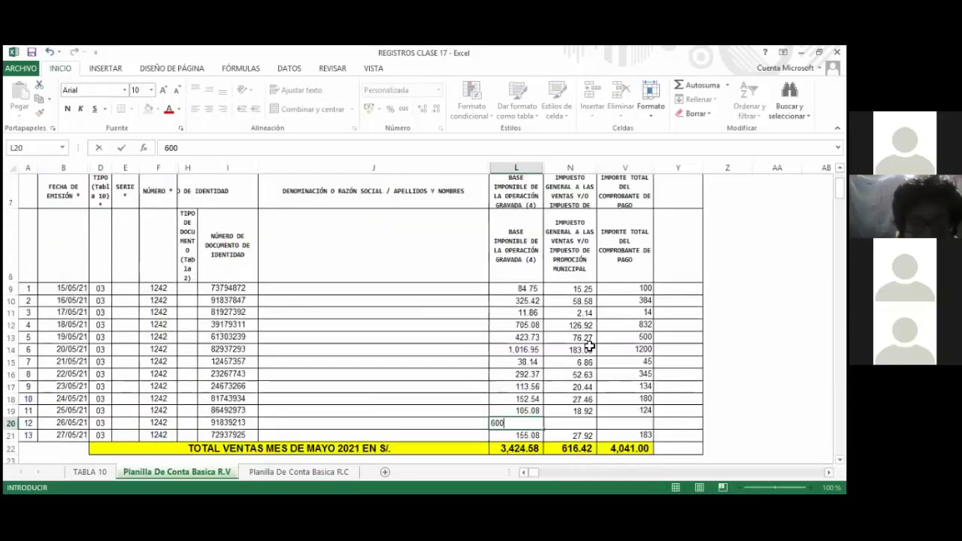
{"action": "left_click", "coordinate": [402, 397]}
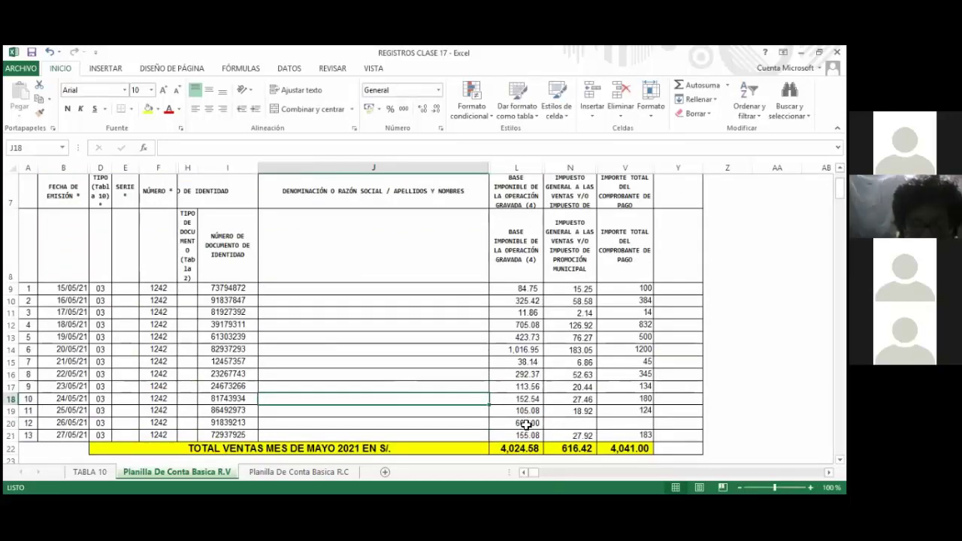
{"action": "left_click", "coordinate": [527, 425]}
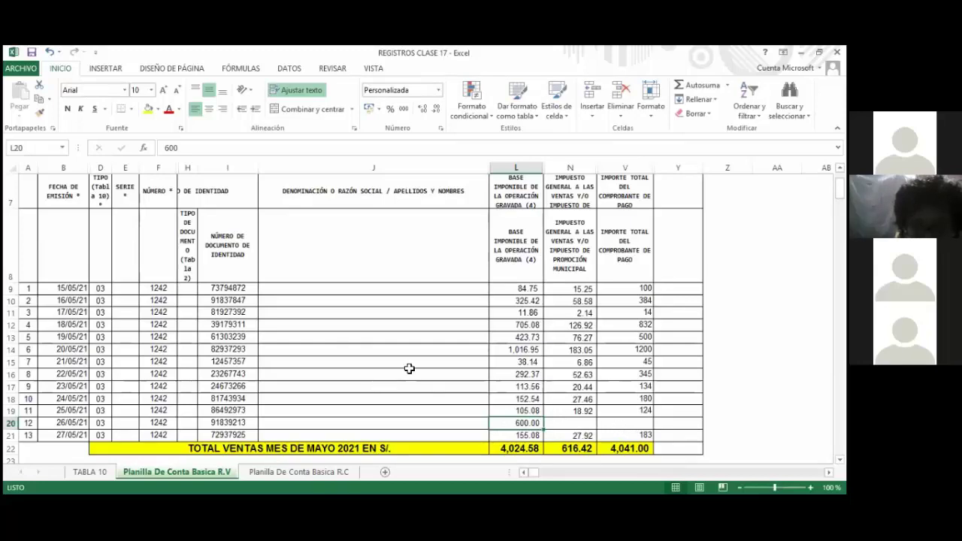
{"action": "scroll", "coordinate": [408, 368], "scroll_direction": "up", "scroll_amount": 2}
{"action": "scroll", "coordinate": [409, 368], "scroll_direction": "down", "scroll_amount": 1}
{"action": "scroll", "coordinate": [549, 365], "scroll_direction": "down", "scroll_amount": 1}
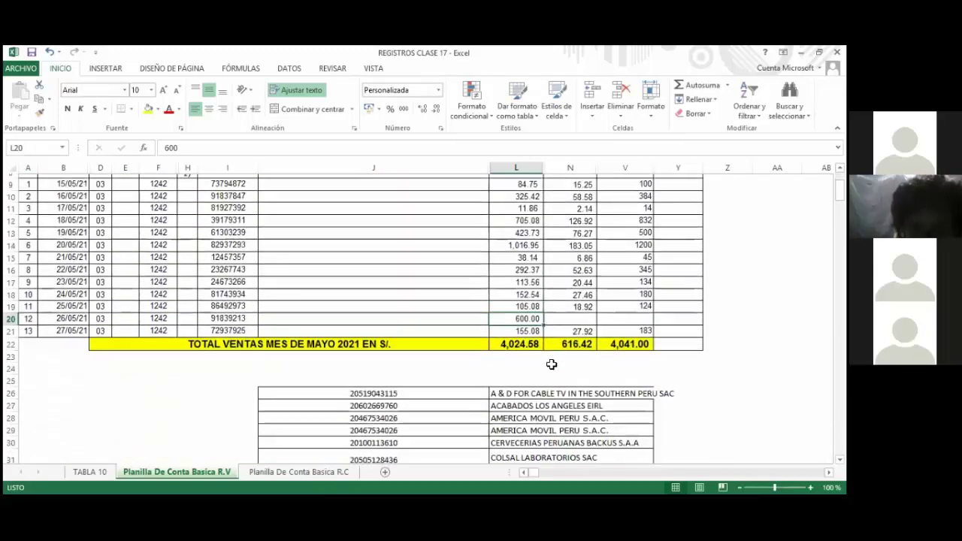
{"action": "scroll", "coordinate": [549, 365], "scroll_direction": "up", "scroll_amount": 1}
{"action": "scroll", "coordinate": [549, 365], "scroll_direction": "down", "scroll_amount": 2}
{"action": "scroll", "coordinate": [559, 395], "scroll_direction": "up", "scroll_amount": 1}
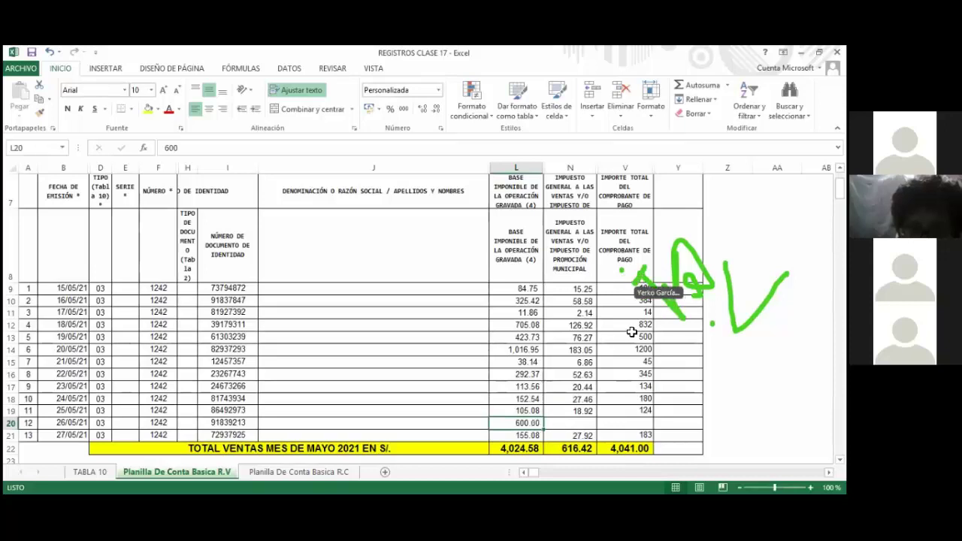
- Put a provisional 223 total in V20 and delete the 600 base from L20
{"action": "left_click", "coordinate": [634, 424]}
{"action": "type", "text": "22"}
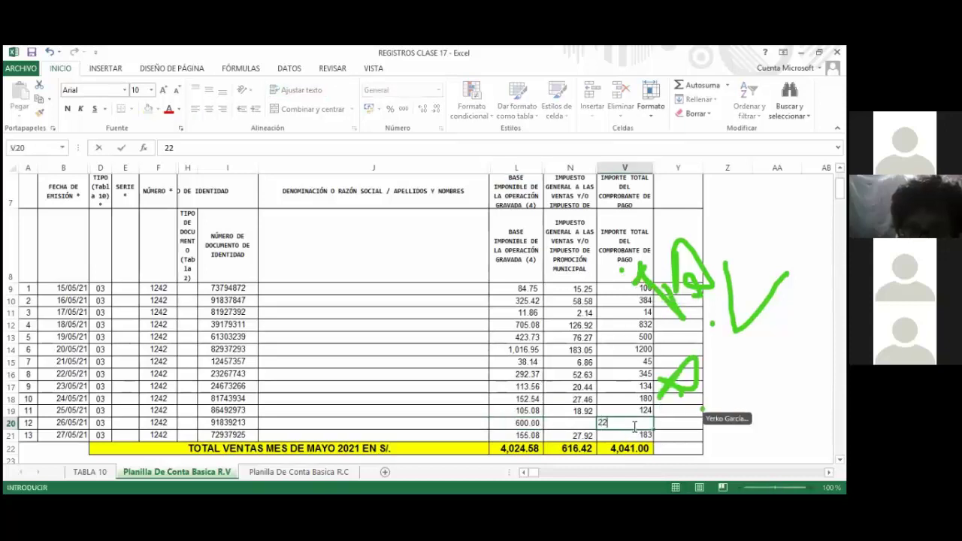
{"action": "type", "text": "3"}
{"action": "key", "text": "Return"}
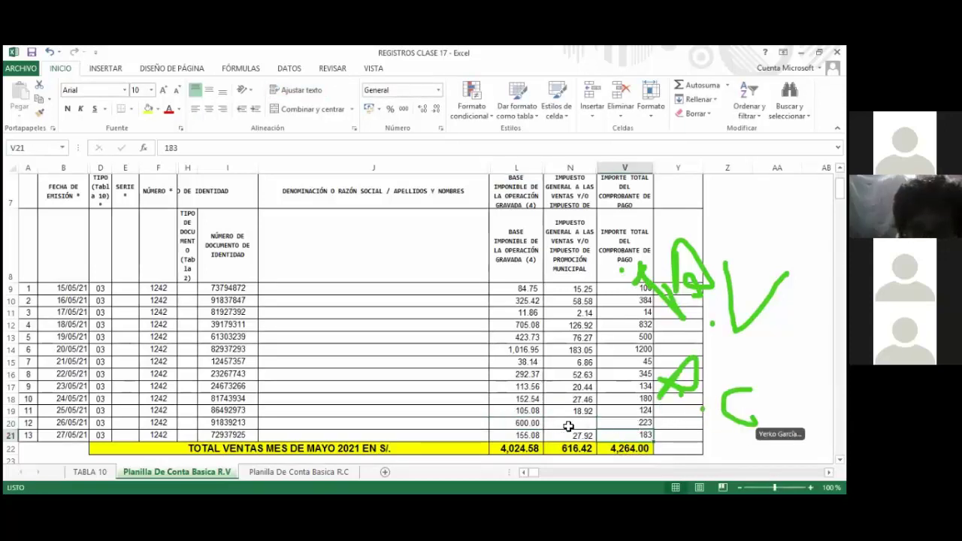
{"action": "left_click", "coordinate": [568, 425]}
{"action": "left_click", "coordinate": [535, 422]}
{"action": "key", "text": "Delete"}
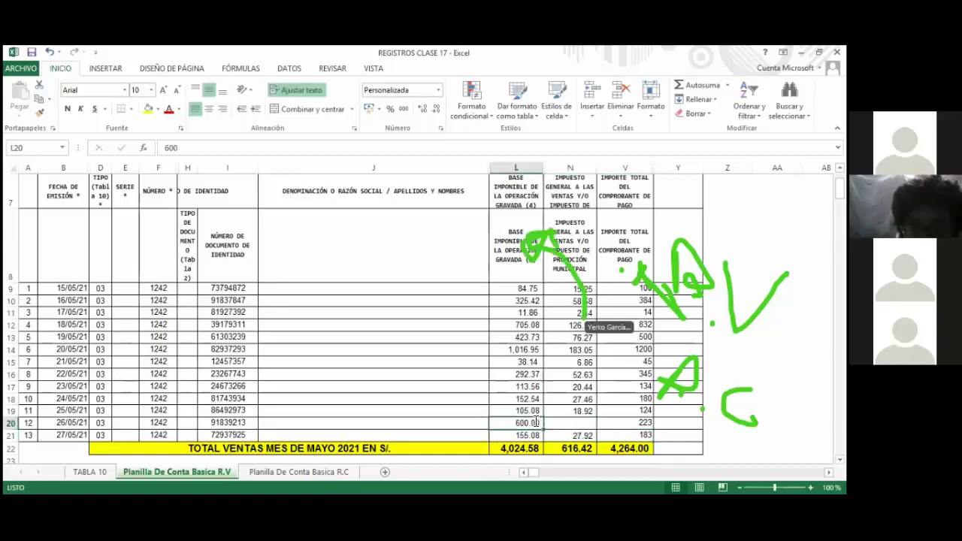
- Set row 20's total payment to 129 and select row 19's amount cells
{"action": "left_click", "coordinate": [648, 423]}
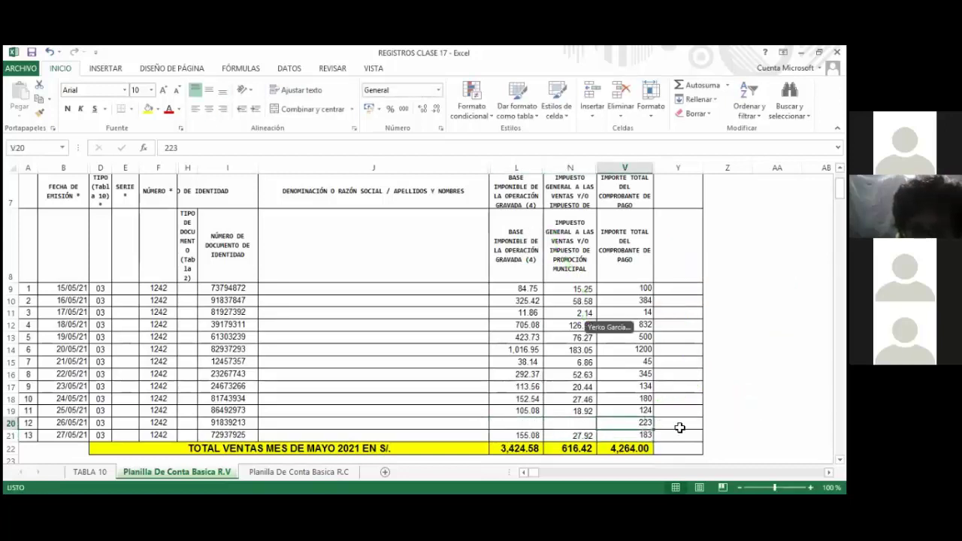
{"action": "type", "text": "120"}
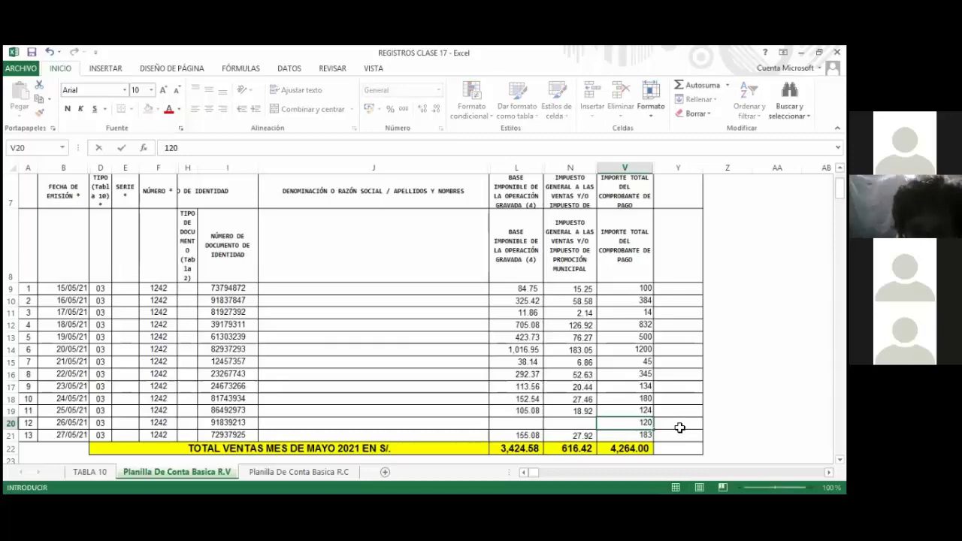
{"action": "key", "text": "BackSpace"}
{"action": "key", "text": "BackSpace"}
{"action": "type", "text": "12"}
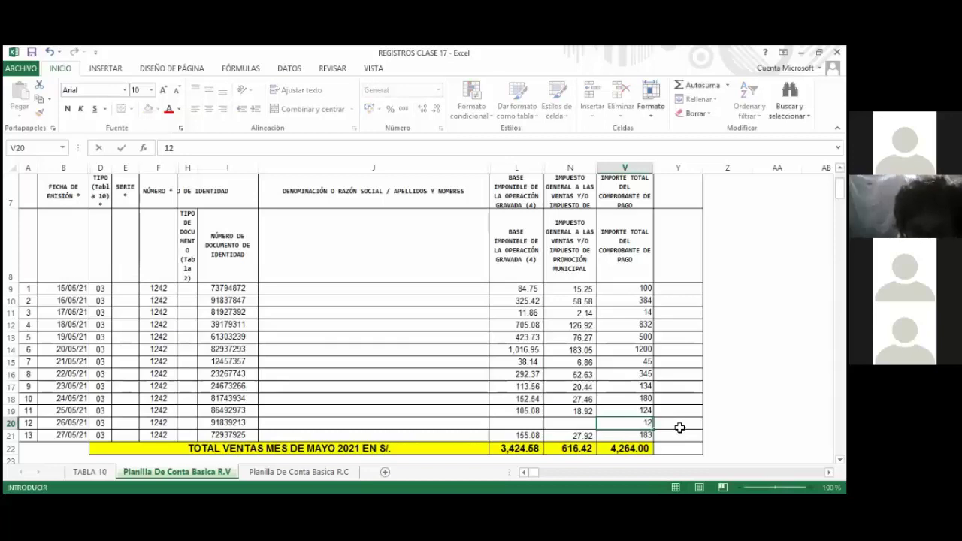
{"action": "type", "text": "9"}
{"action": "left_click", "coordinate": [678, 425]}
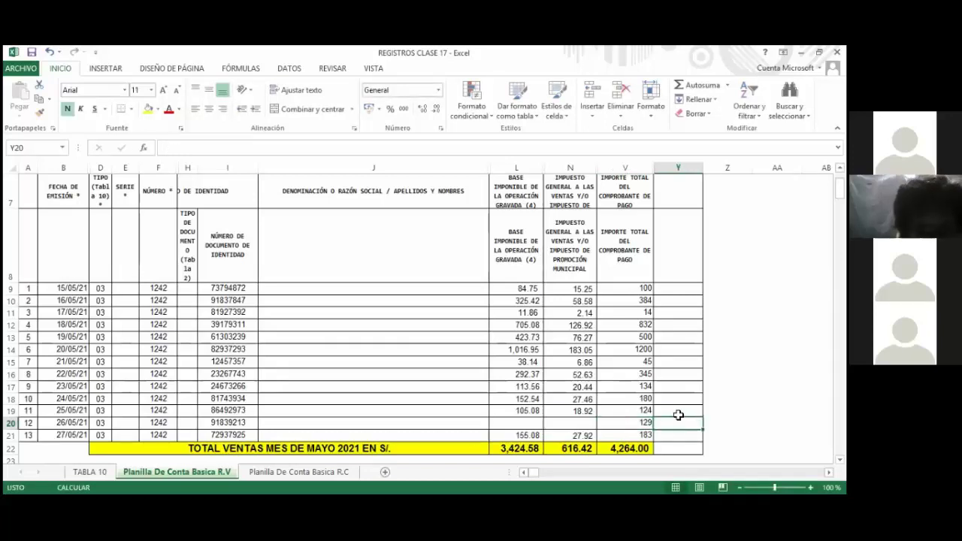
{"action": "left_click", "coordinate": [549, 423]}
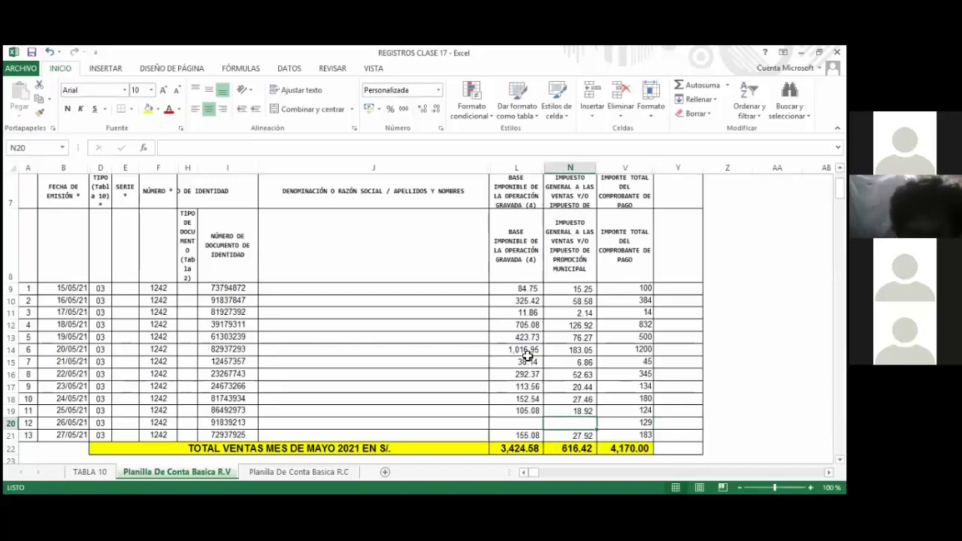
{"action": "left_click_drag", "start_coordinate": [516, 423], "coordinate": [619, 425]}
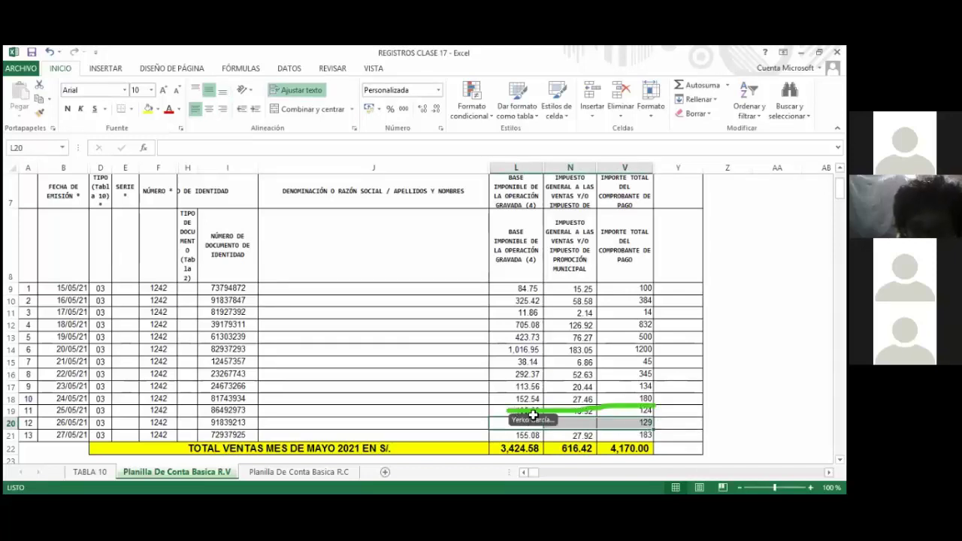
{"action": "mouse_move", "coordinate": [526, 410]}
{"action": "left_mouse_down"}
{"action": "mouse_move", "coordinate": [635, 418]}
{"action": "mouse_move", "coordinate": [624, 415]}
{"action": "left_mouse_up"}
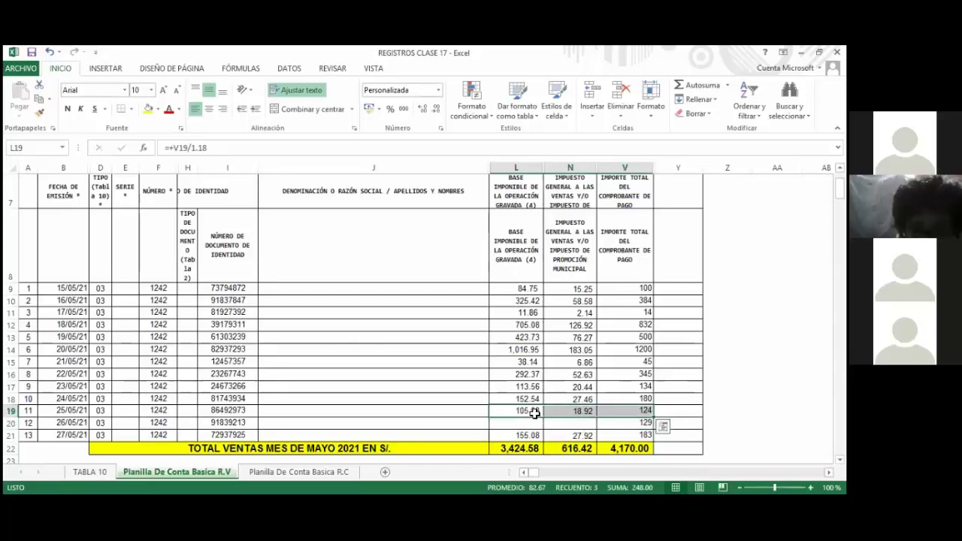
- Copy row 19's base, IGV and total formulas into row 20, then set its total to 343
{"action": "key", "text": "ctrl+c"}
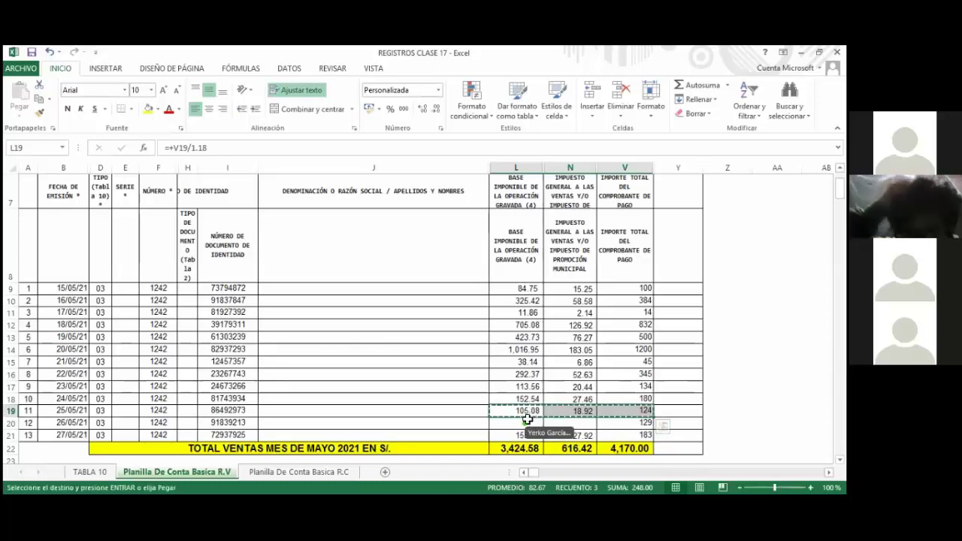
{"action": "left_click", "coordinate": [529, 423]}
{"action": "key", "text": "ctrl+v"}
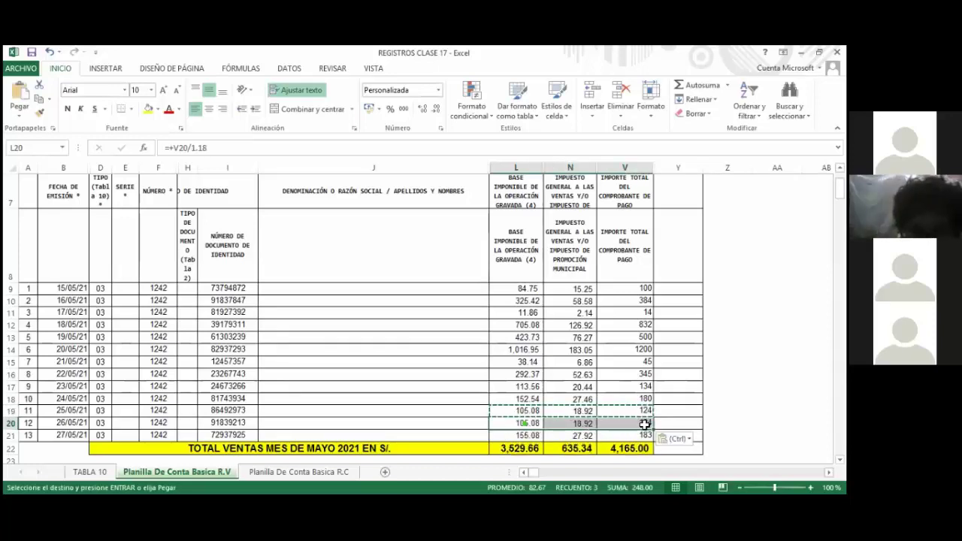
{"action": "left_click", "coordinate": [646, 423]}
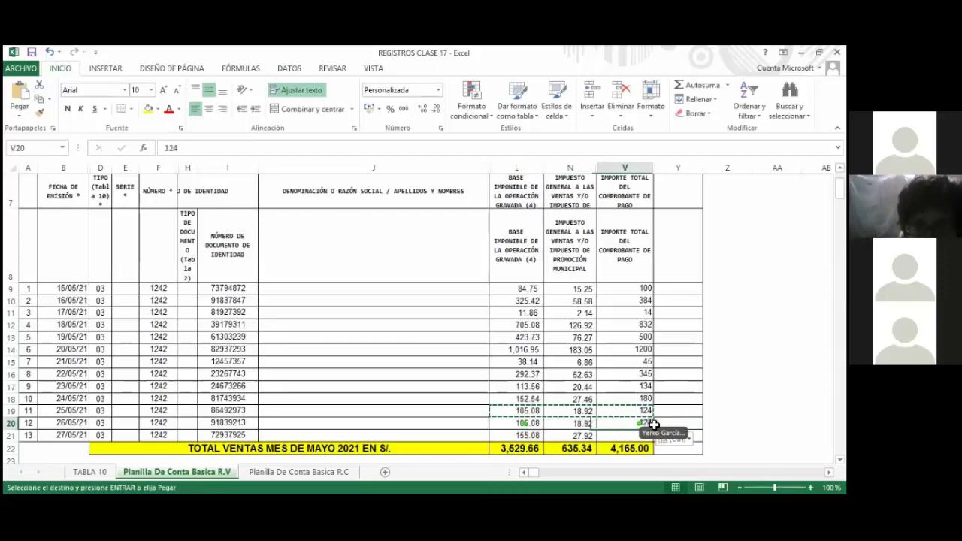
{"action": "key", "text": "Escape"}
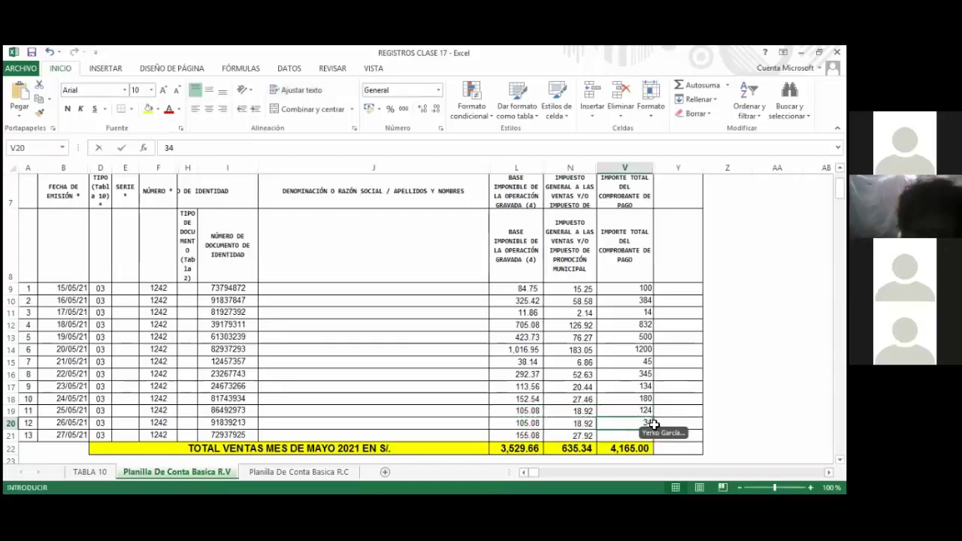
{"action": "type", "text": "3434"}
{"action": "key", "text": "BackSpace"}
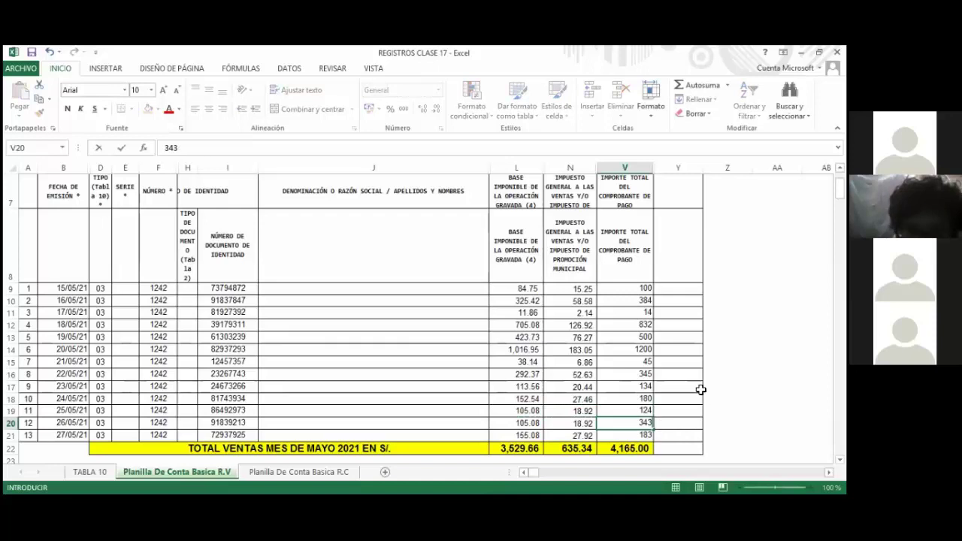
{"action": "left_click", "coordinate": [701, 390]}
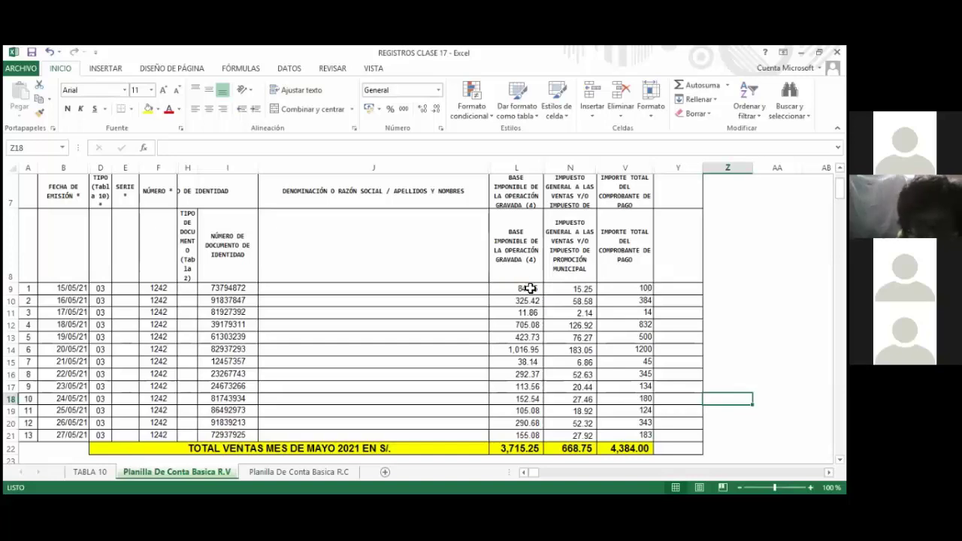
{"action": "scroll", "coordinate": [531, 288], "scroll_direction": "up", "scroll_amount": 1}
{"action": "scroll", "coordinate": [530, 289], "scroll_direction": "down", "scroll_amount": 1}
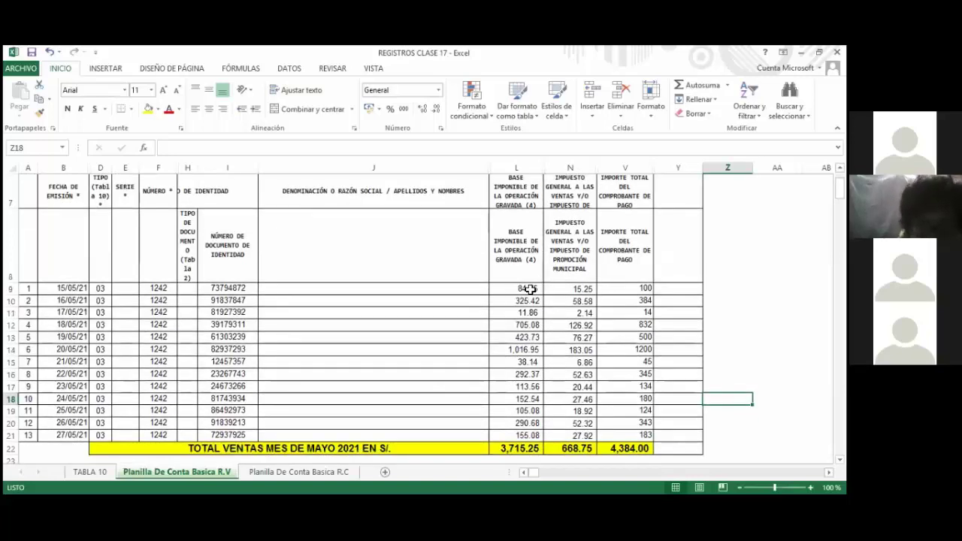
{"action": "scroll", "coordinate": [530, 289], "scroll_direction": "down", "scroll_amount": 2}
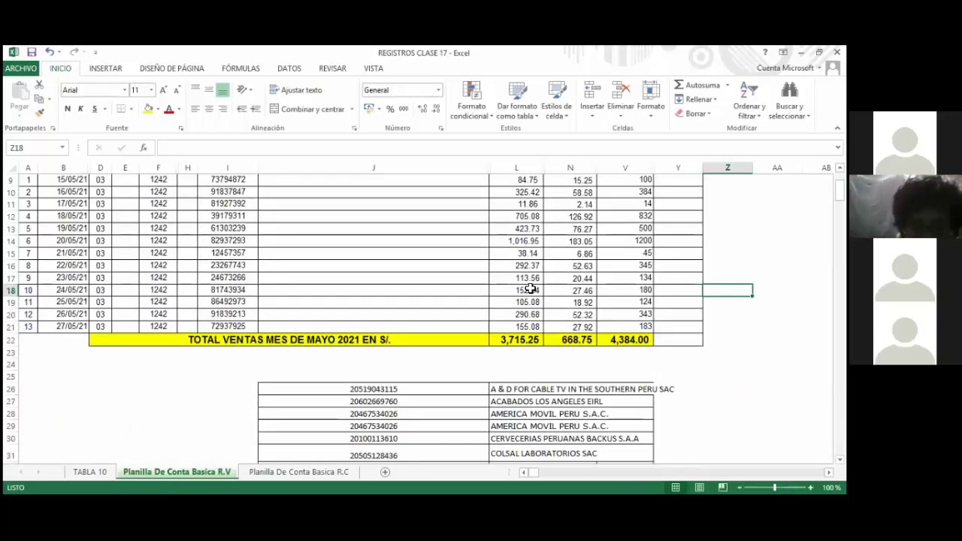
{"action": "left_click", "coordinate": [280, 471]}
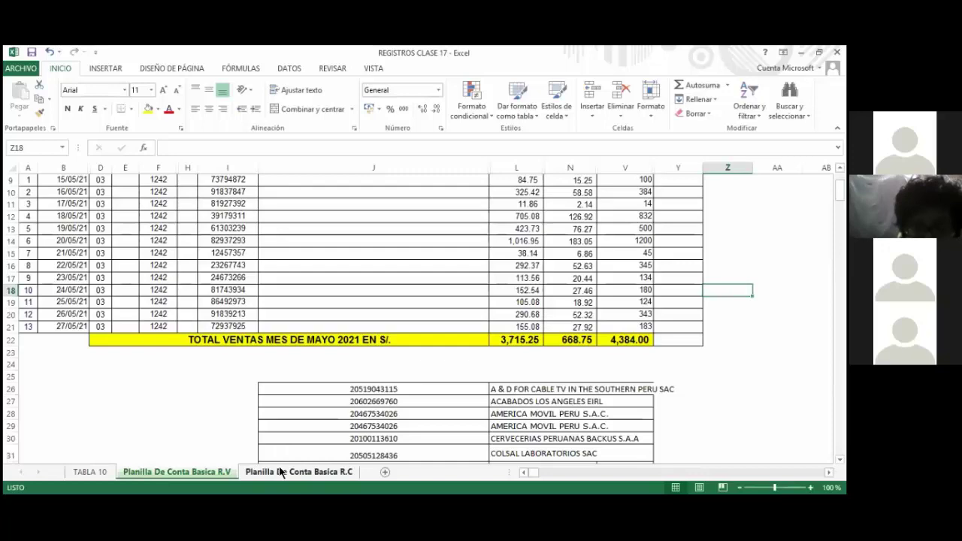
{"action": "left_click", "coordinate": [215, 468]}
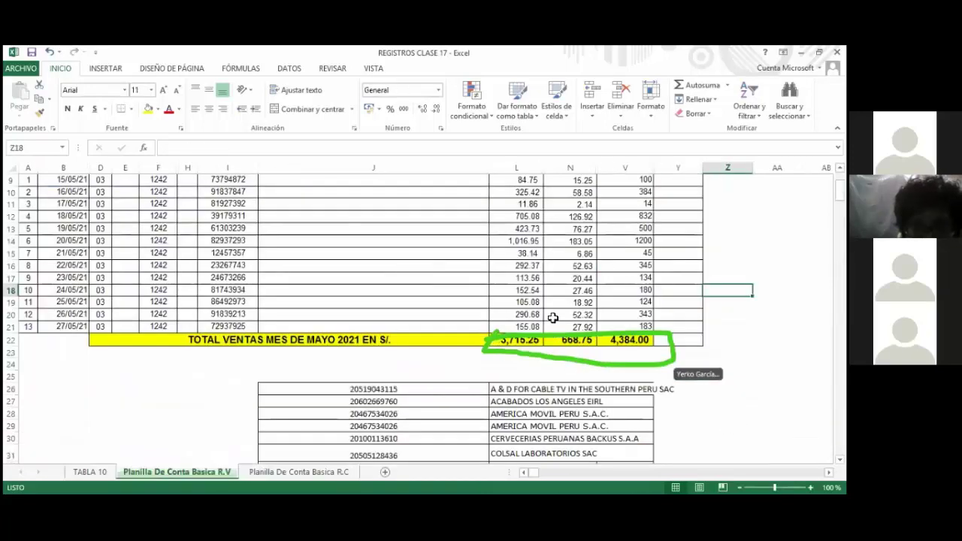
{"action": "scroll", "coordinate": [549, 311], "scroll_direction": "up", "scroll_amount": 3}
{"action": "scroll", "coordinate": [541, 287], "scroll_direction": "down", "scroll_amount": 3}
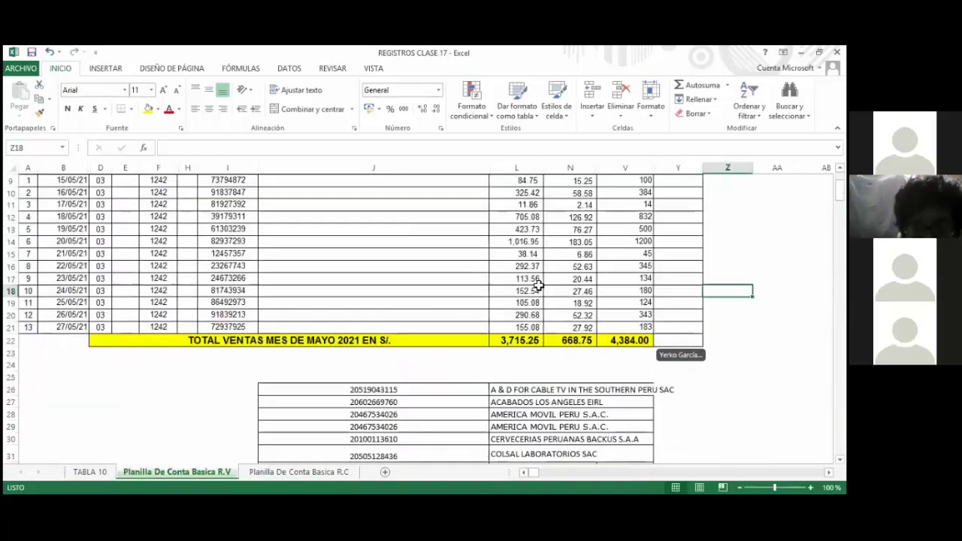
{"action": "scroll", "coordinate": [530, 289], "scroll_direction": "up", "scroll_amount": 1}
{"action": "left_click_drag", "start_coordinate": [516, 287], "coordinate": [534, 434]}
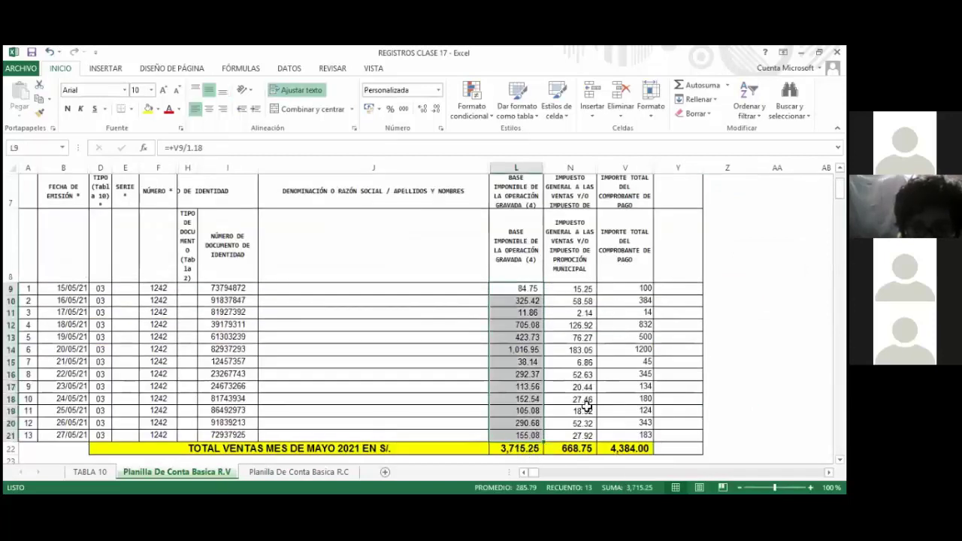
{"action": "left_click_drag", "start_coordinate": [587, 291], "coordinate": [587, 422]}
{"action": "left_click_drag", "start_coordinate": [605, 352], "coordinate": [572, 436]}
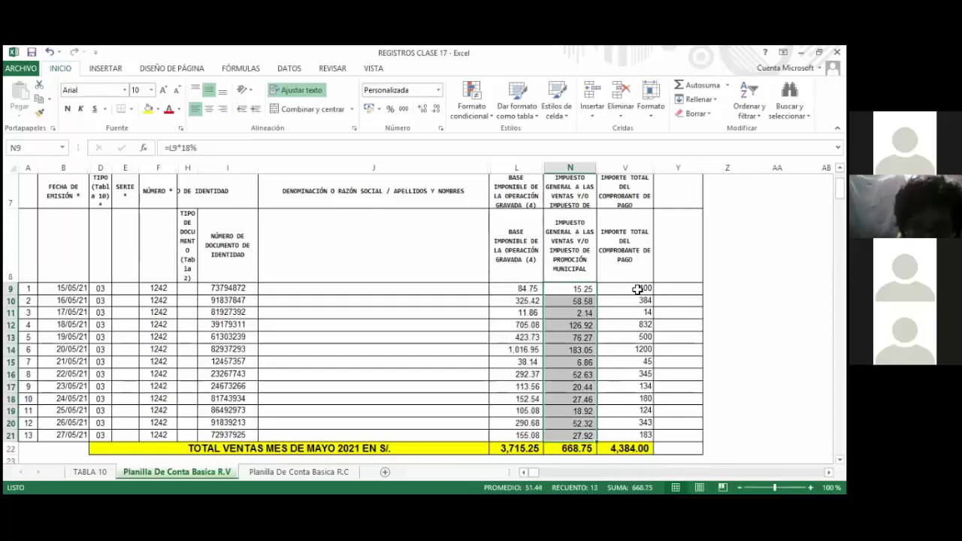
{"action": "left_click_drag", "start_coordinate": [637, 288], "coordinate": [654, 436]}
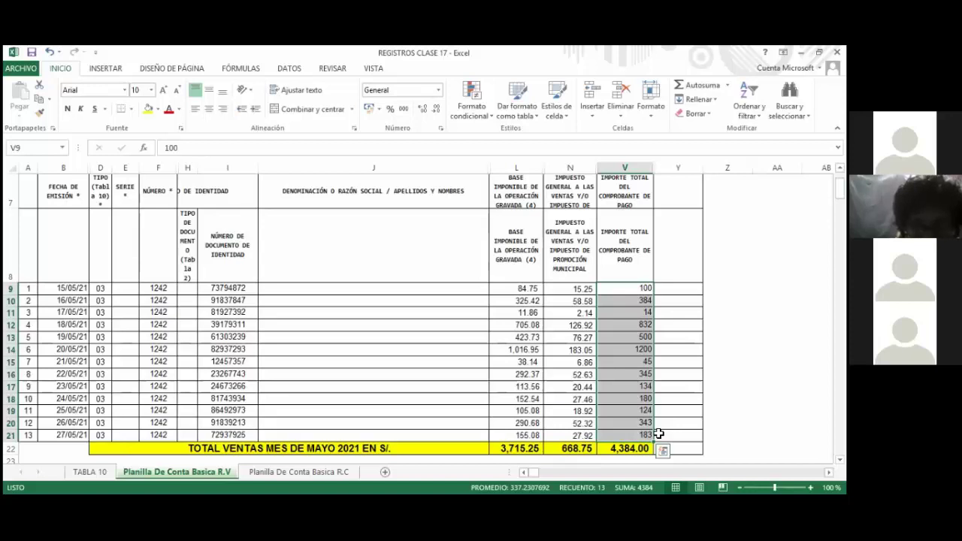
- Clear the column selection by clicking an empty cell in the sales register
{"action": "left_click", "coordinate": [689, 421]}
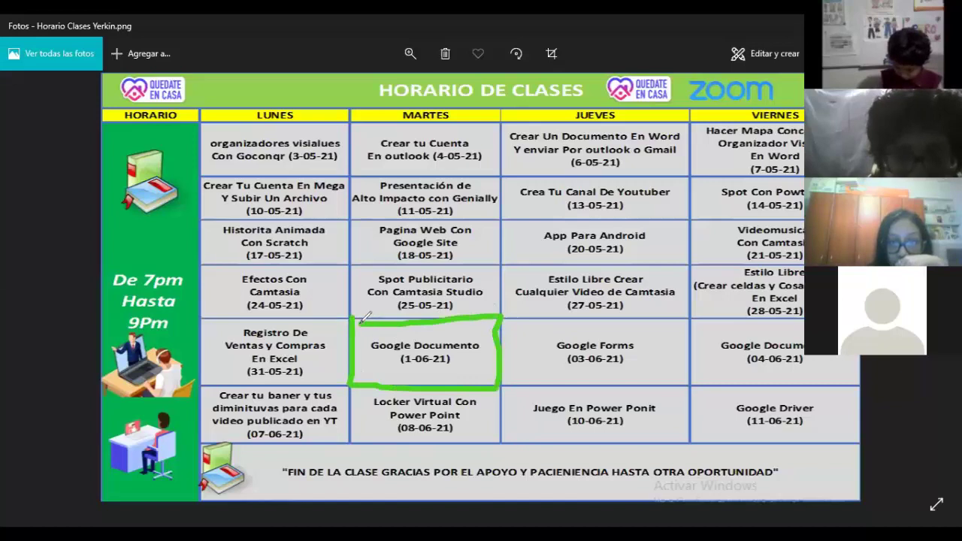
{"action": "left_click_drag", "start_coordinate": [611, 315], "coordinate": [712, 329]}
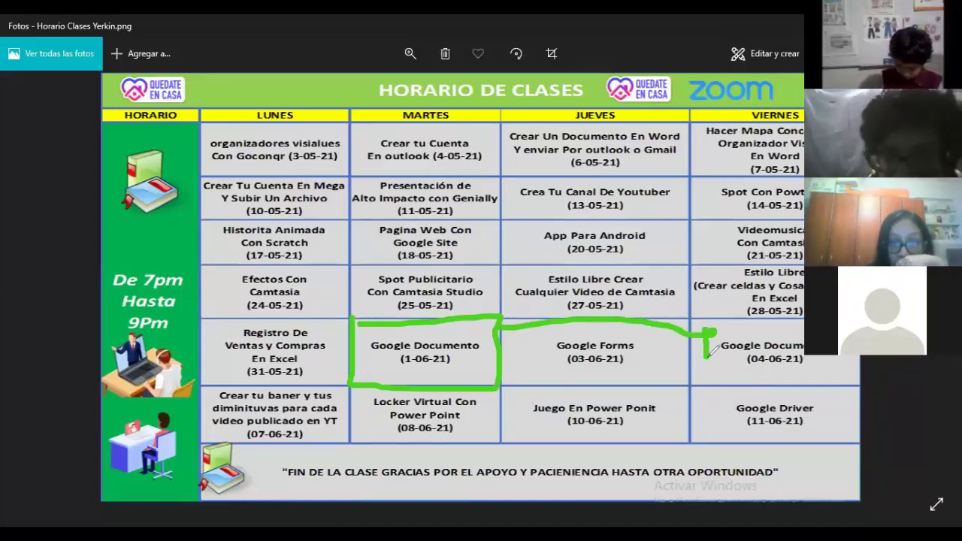